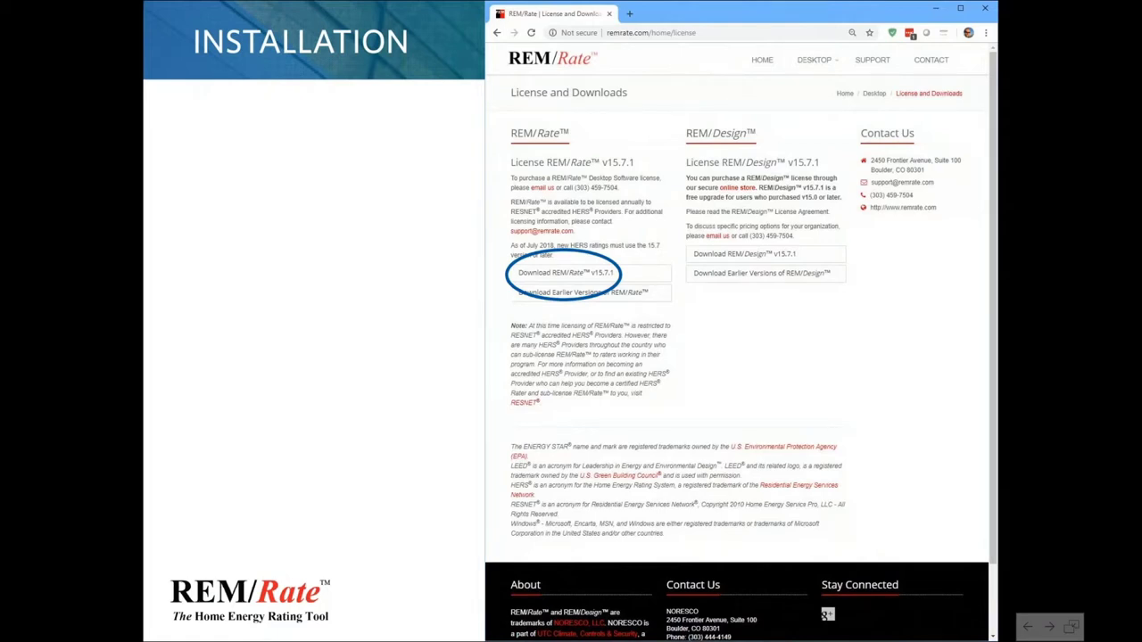
Advance the training slides to REM Tour, leave full-screen view and switch to the HighEfficiency.blg building in REM/Rate
{"action": "key", "text": "Right"}
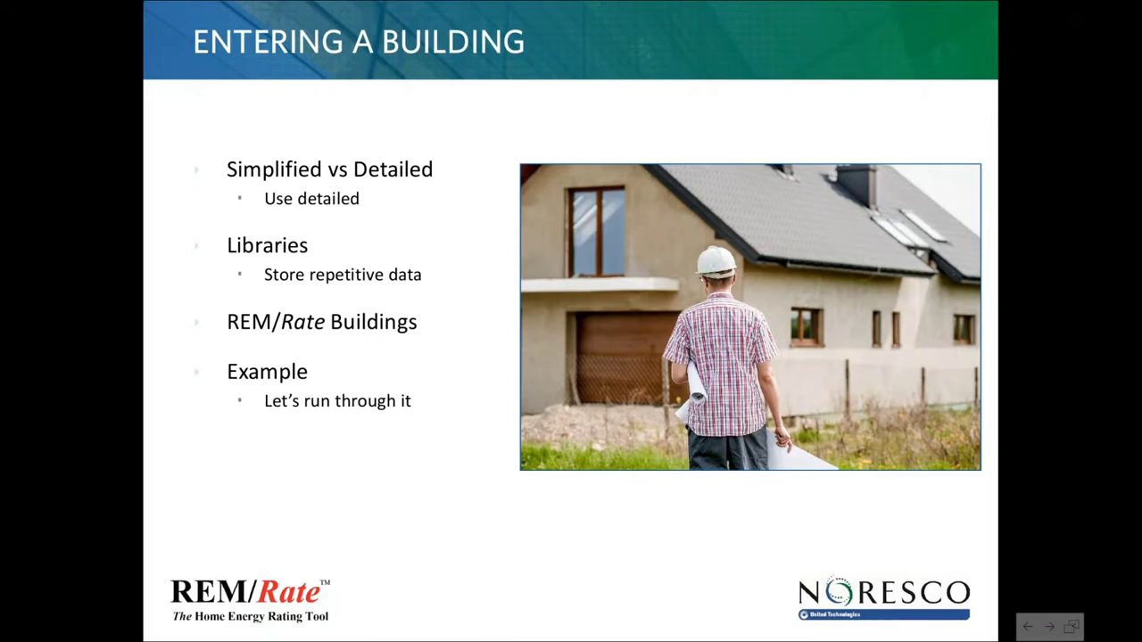
{"action": "key", "text": "Right"}
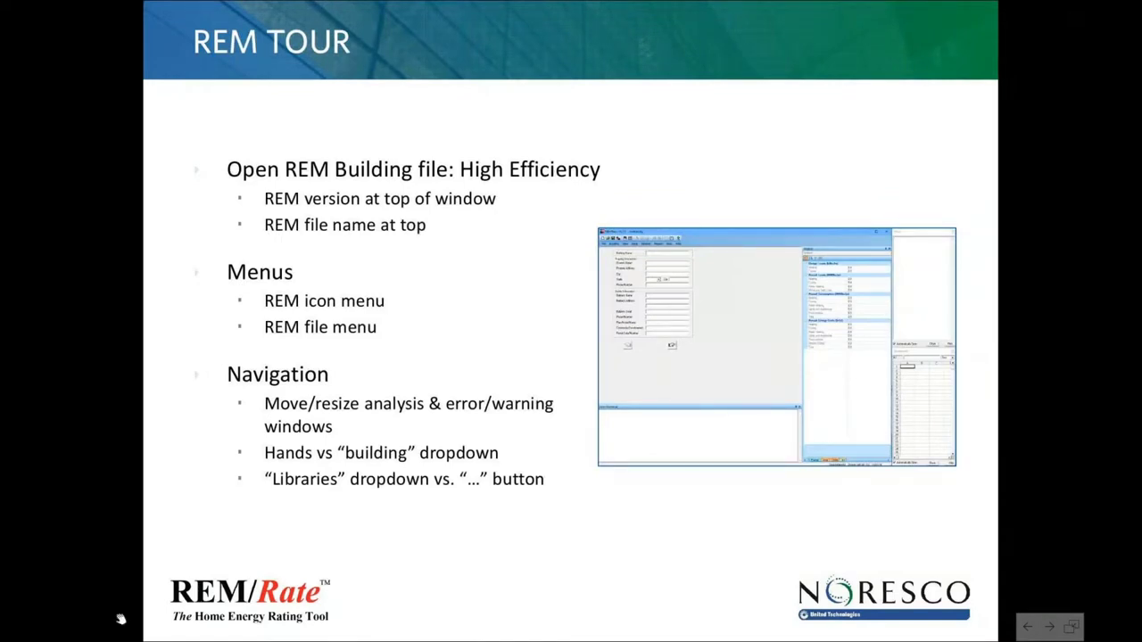
{"action": "key", "text": "Escape"}
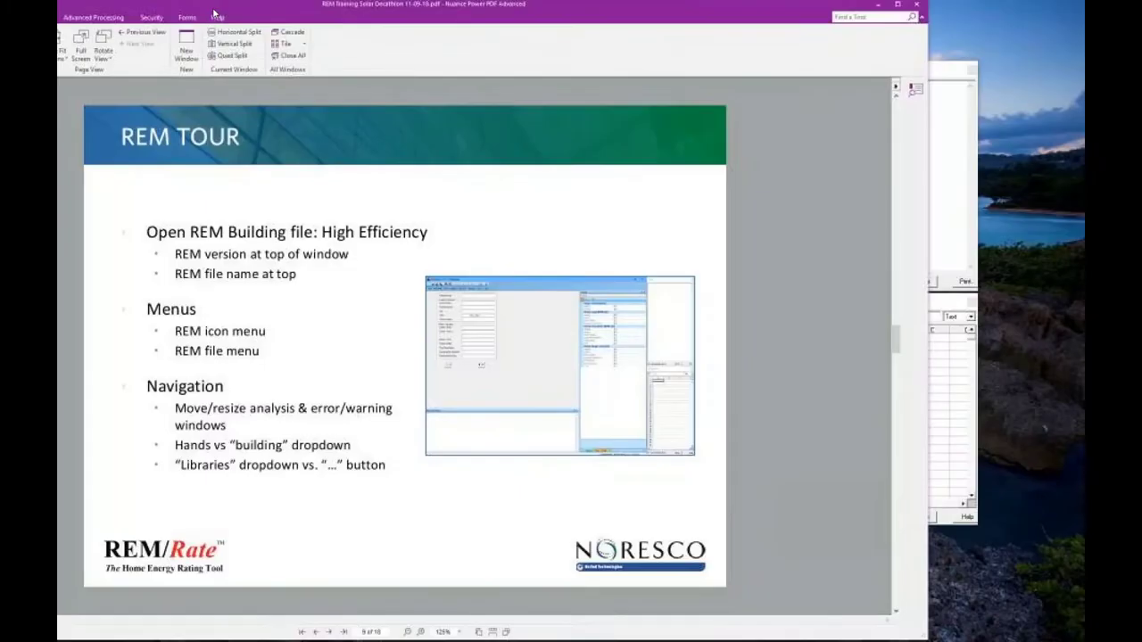
{"action": "key", "text": "super+Down"}
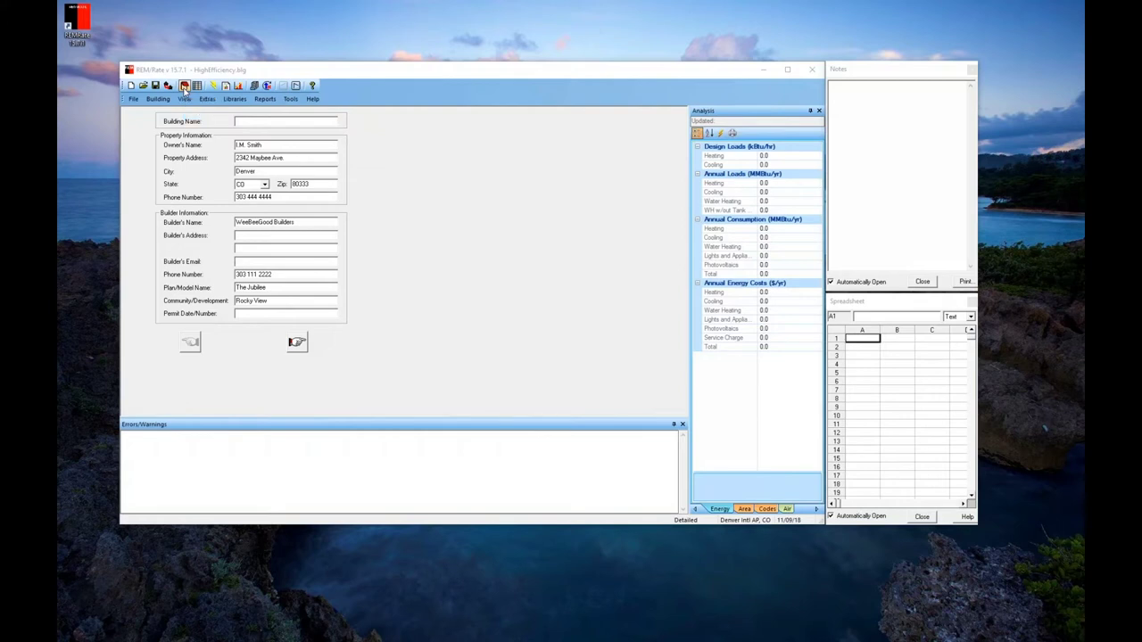
Close the Notes and Spreadsheet windows attached to the HighEfficiency.blg building
{"action": "left_click", "coordinate": [185, 86]}
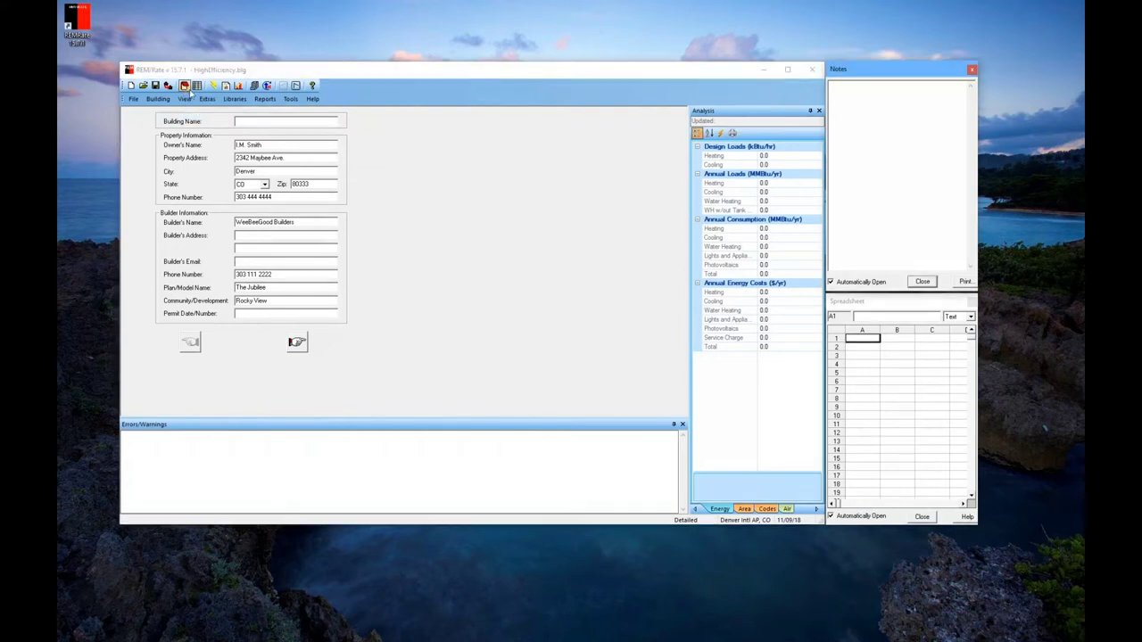
{"action": "left_click", "coordinate": [972, 70]}
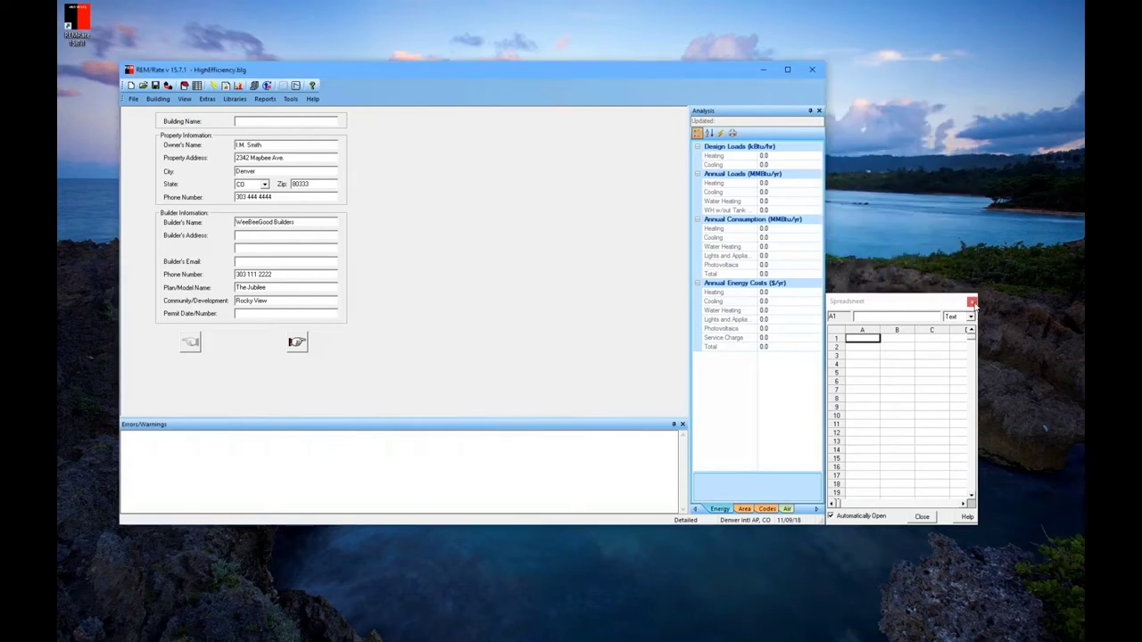
{"action": "left_click", "coordinate": [972, 301]}
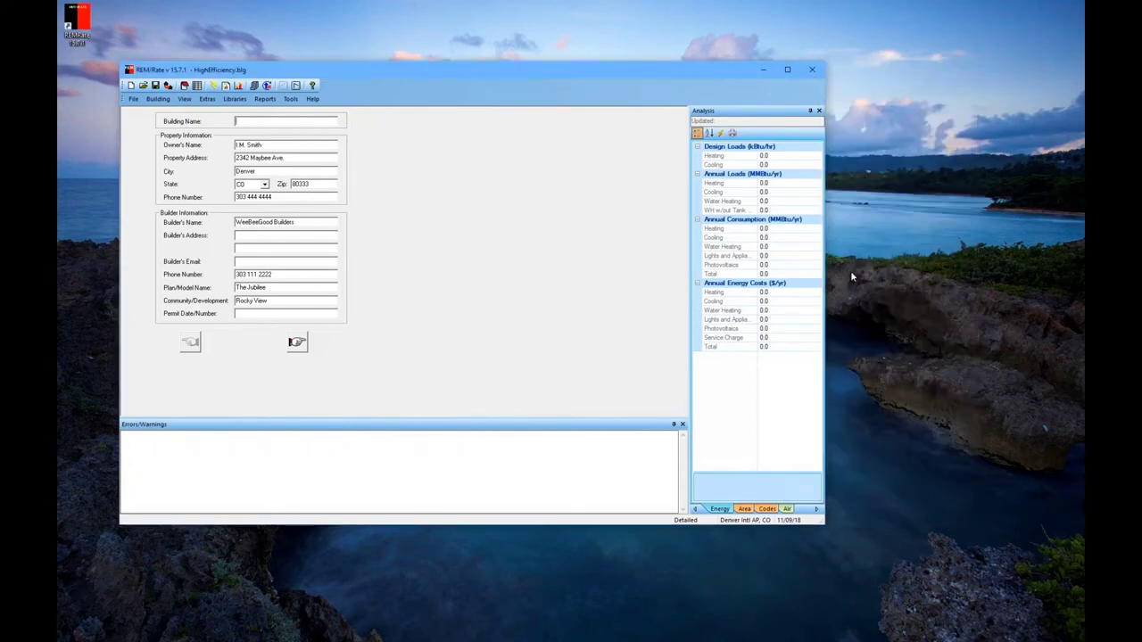
Reopen the building's Notes and Spreadsheet windows, and close both again
{"action": "left_click", "coordinate": [185, 86]}
{"action": "left_click", "coordinate": [197, 86]}
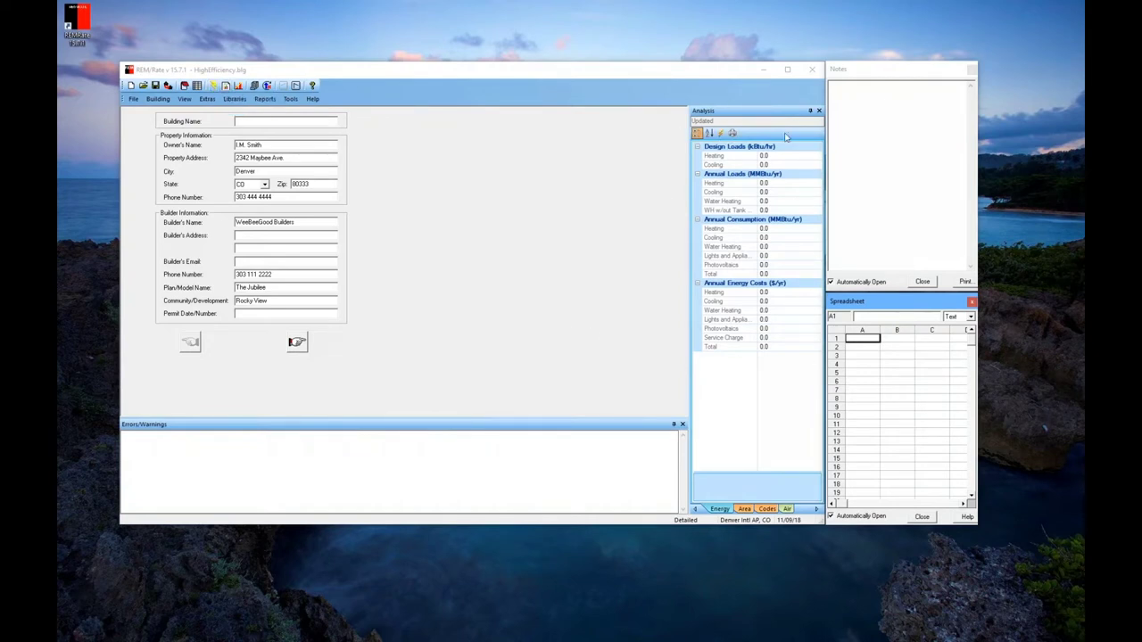
{"action": "left_click", "coordinate": [973, 70]}
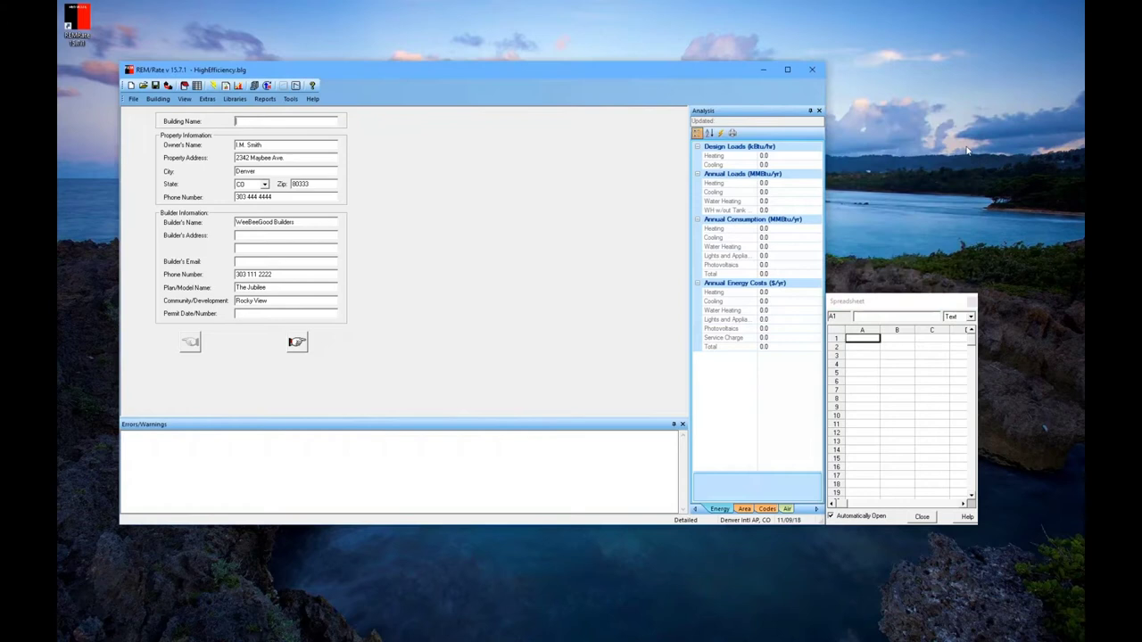
{"action": "left_click", "coordinate": [972, 302]}
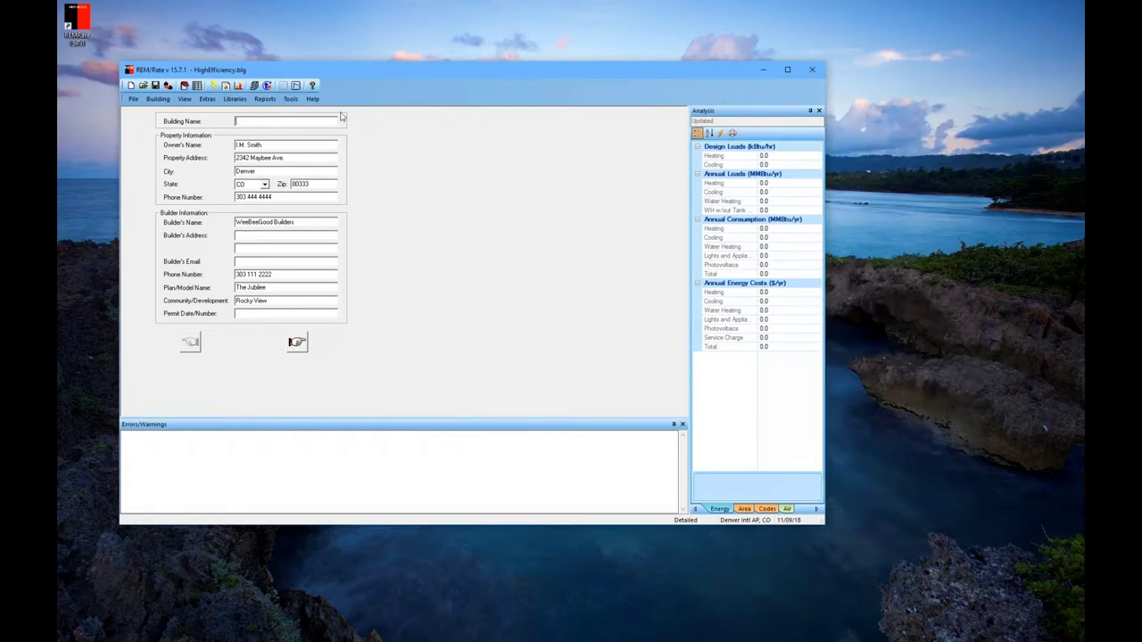
Calculate the building's analysis and review its area, codes and air results before returning to the energy results
{"action": "left_click", "coordinate": [213, 86]}
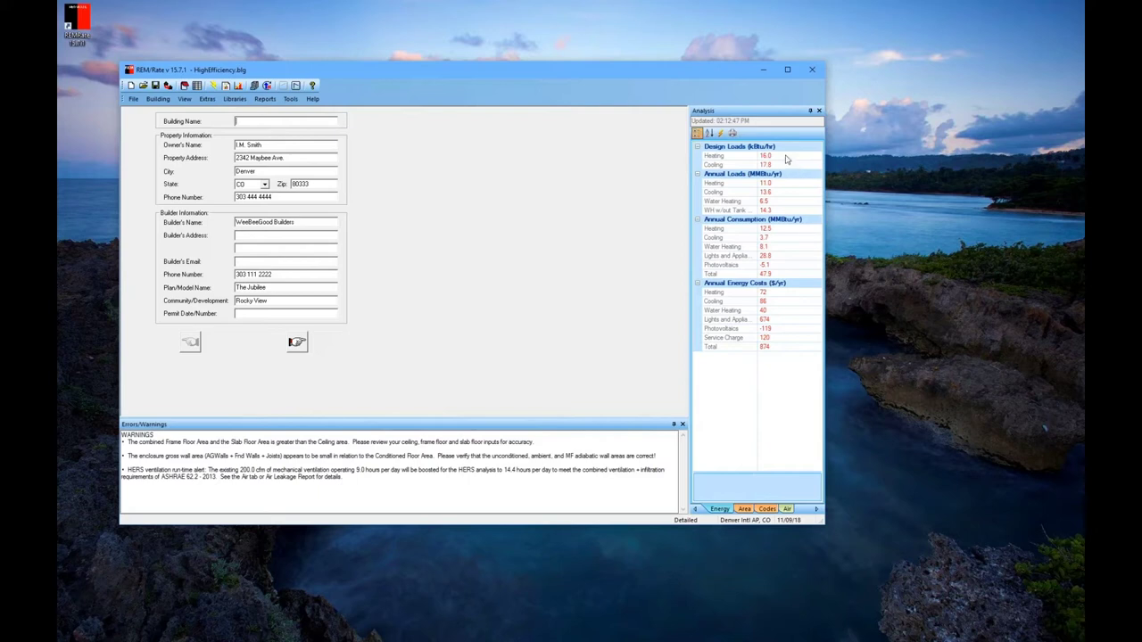
{"action": "left_click", "coordinate": [216, 88]}
{"action": "left_click", "coordinate": [745, 512]}
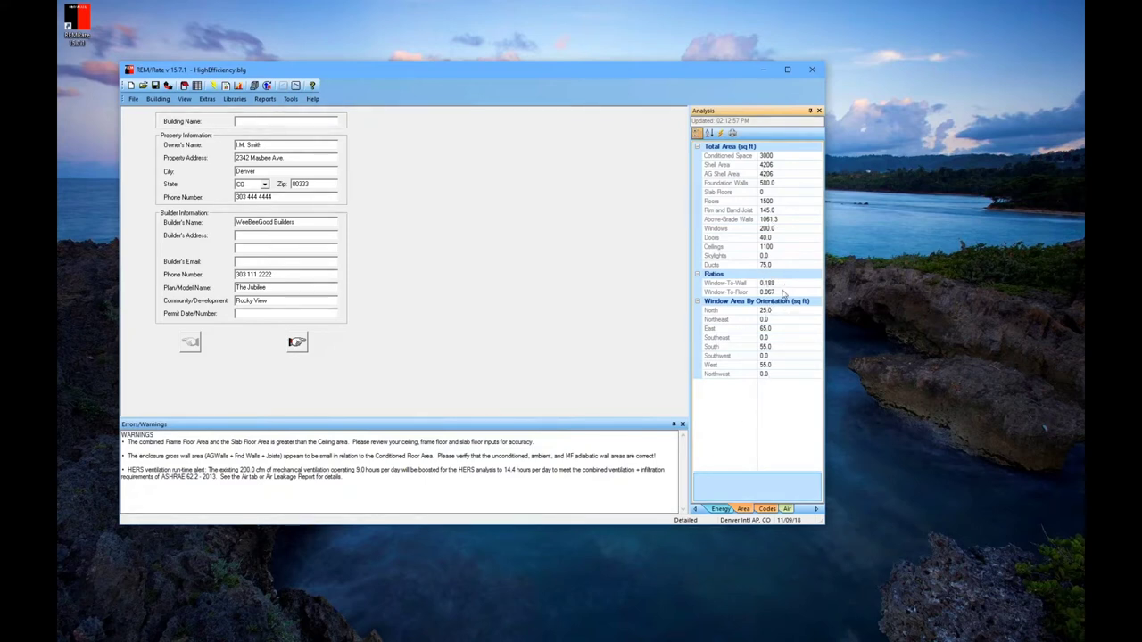
{"action": "left_click", "coordinate": [767, 510]}
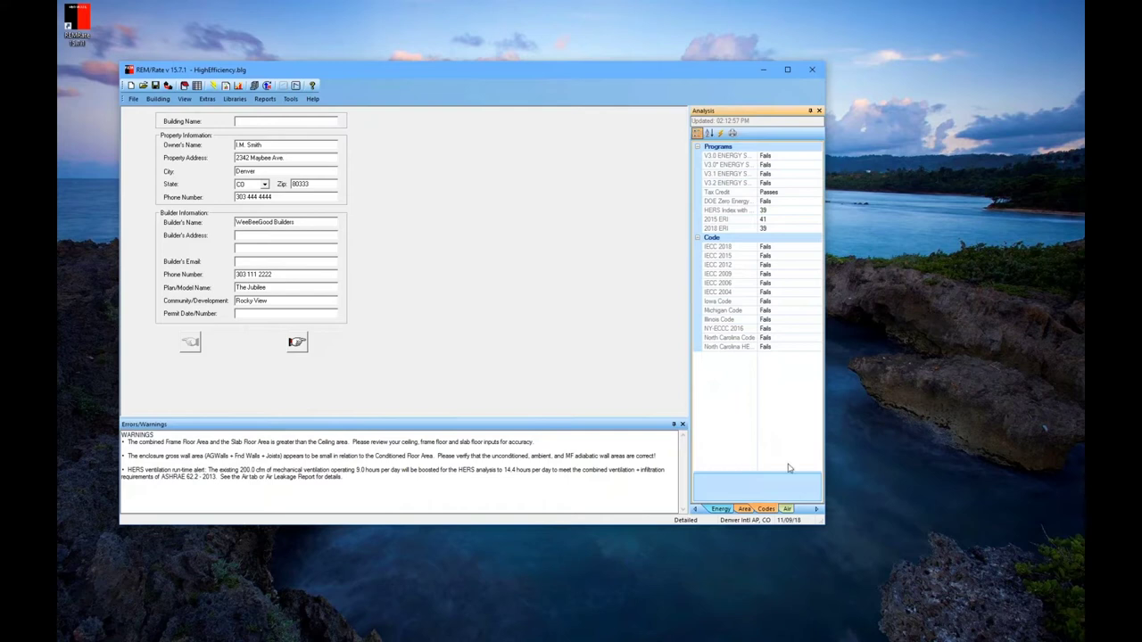
{"action": "left_click", "coordinate": [788, 511]}
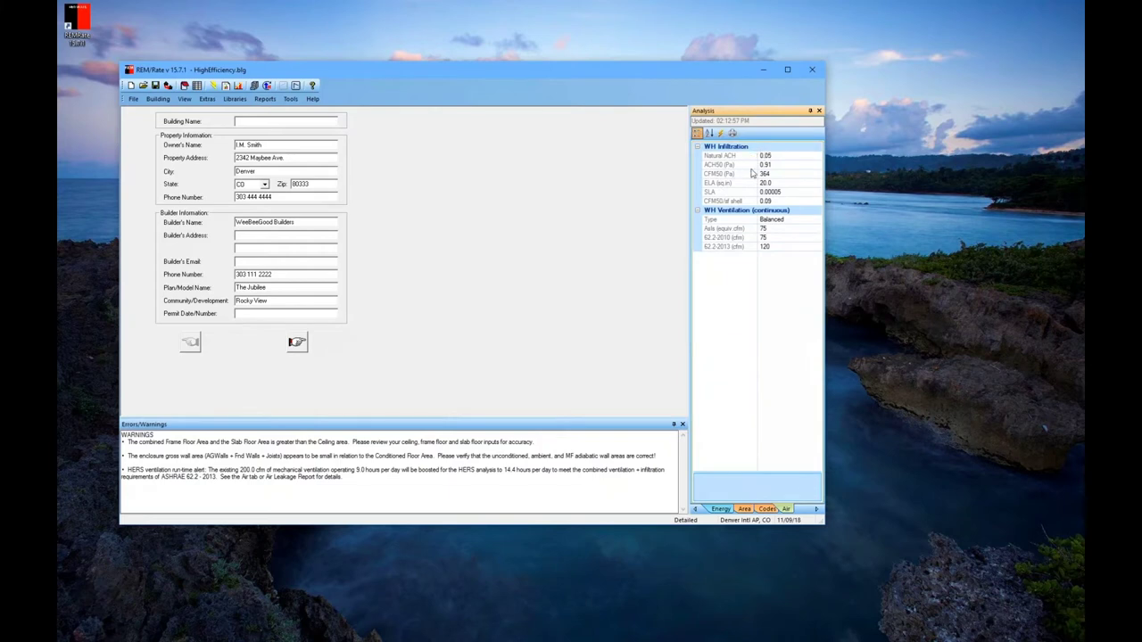
{"action": "left_click", "coordinate": [723, 509]}
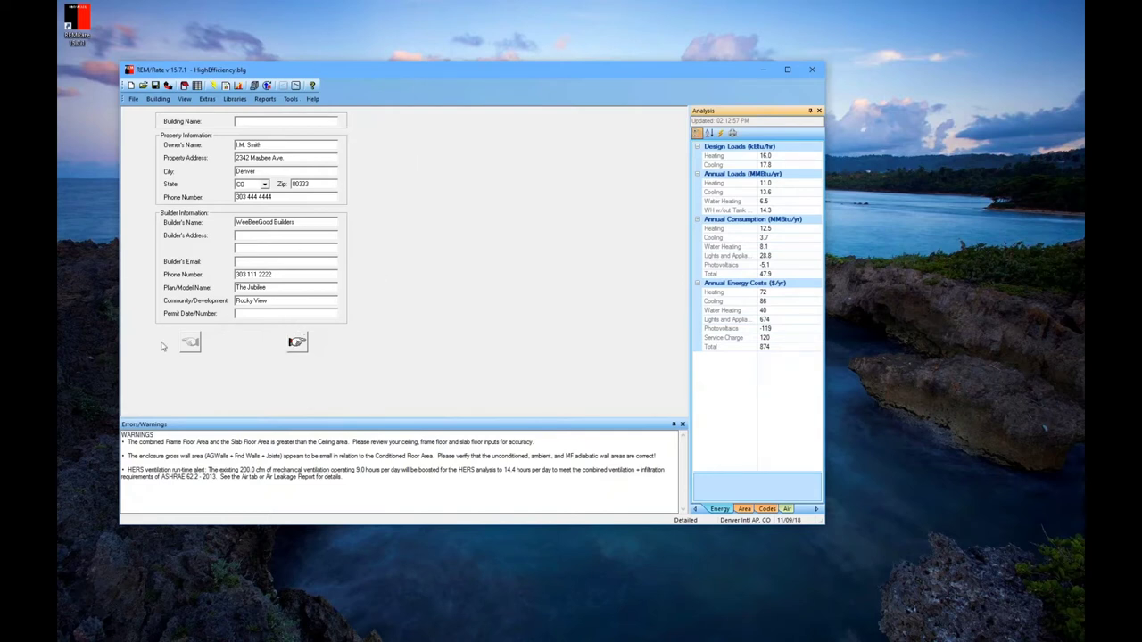
Page forward through the building input screens to General Building Information and go back to Rating Information
{"action": "left_click", "coordinate": [298, 344]}
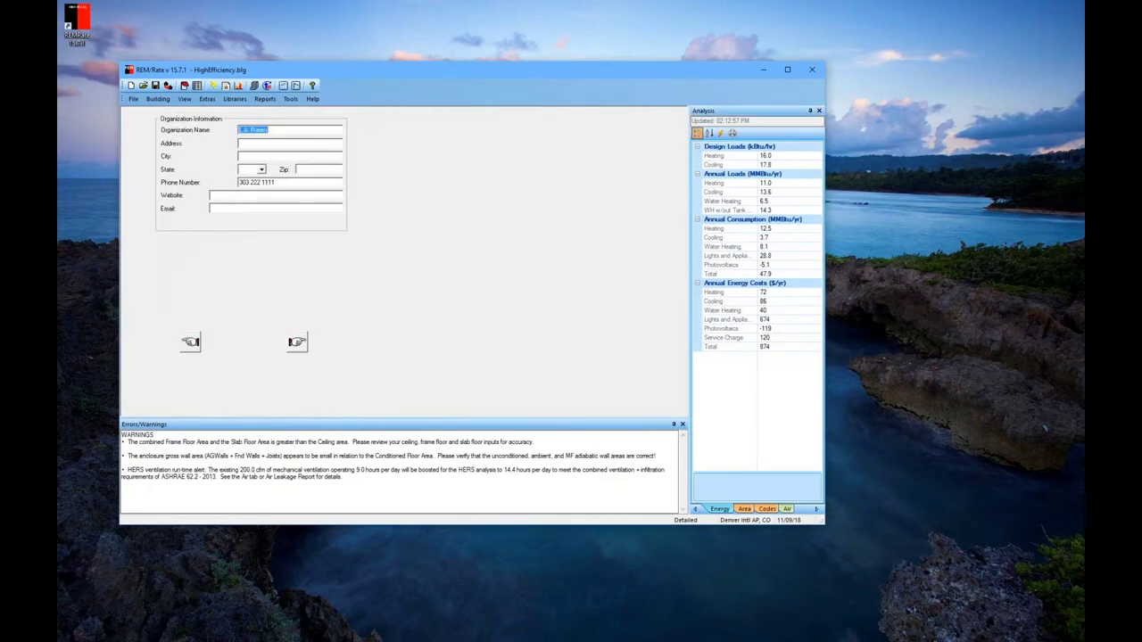
{"action": "left_click", "coordinate": [191, 346]}
{"action": "left_click", "coordinate": [191, 346]}
{"action": "left_click", "coordinate": [190, 346]}
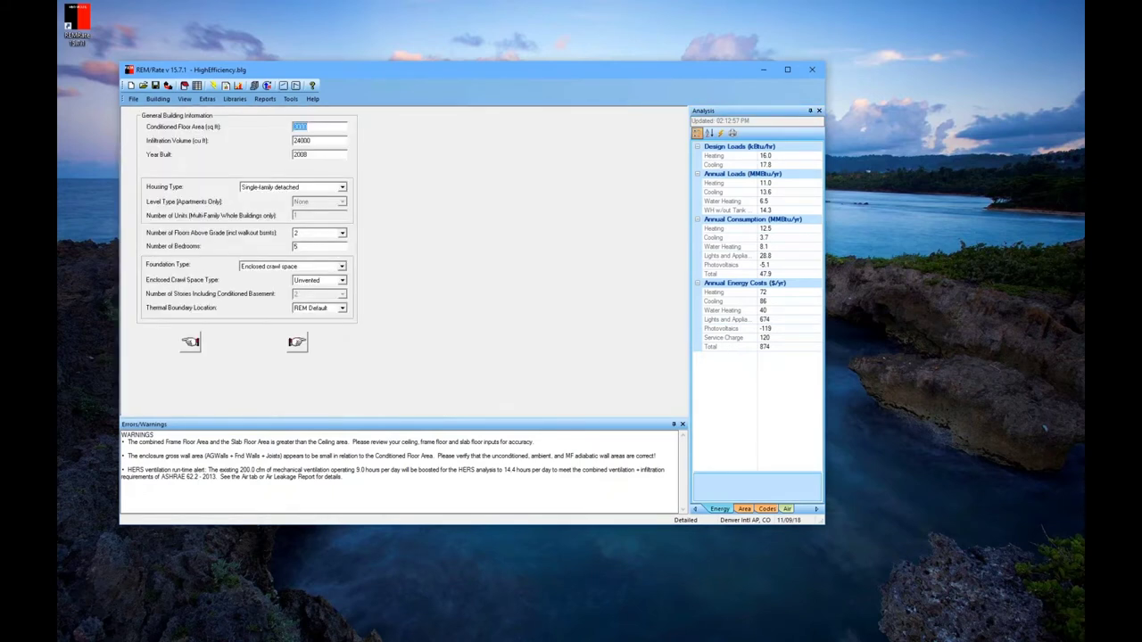
{"action": "left_click", "coordinate": [191, 346]}
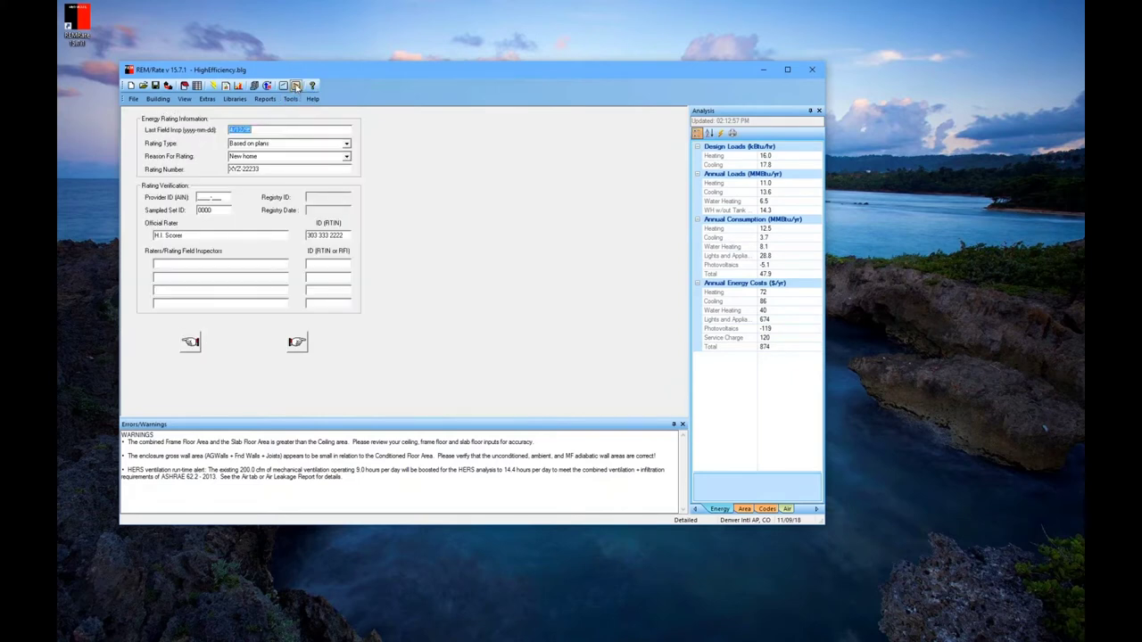
Step back and forth between the Site, Rating and Organization Information screens, ending on Site Information
{"action": "left_click", "coordinate": [297, 86]}
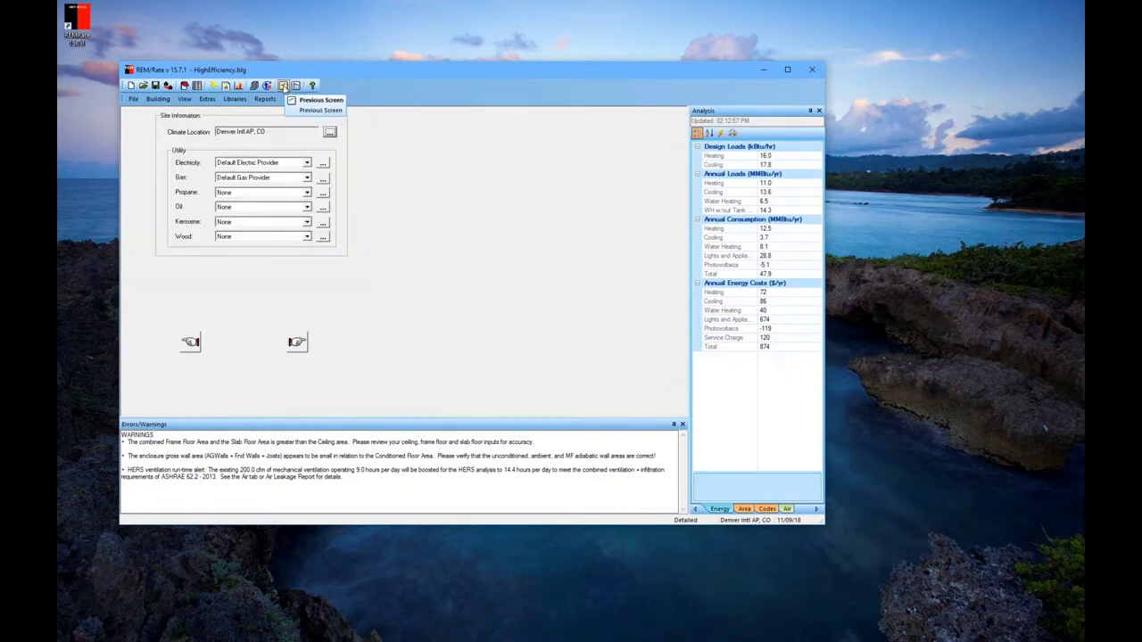
{"action": "left_click", "coordinate": [282, 86]}
{"action": "left_click", "coordinate": [296, 85]}
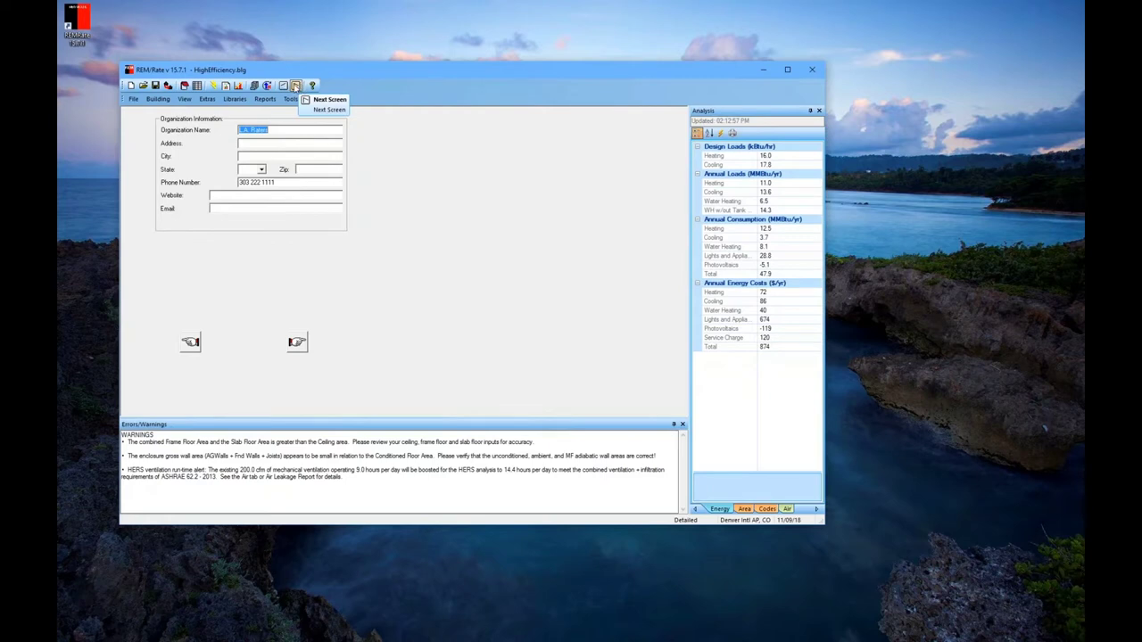
{"action": "left_click", "coordinate": [296, 85]}
{"action": "left_click", "coordinate": [296, 85]}
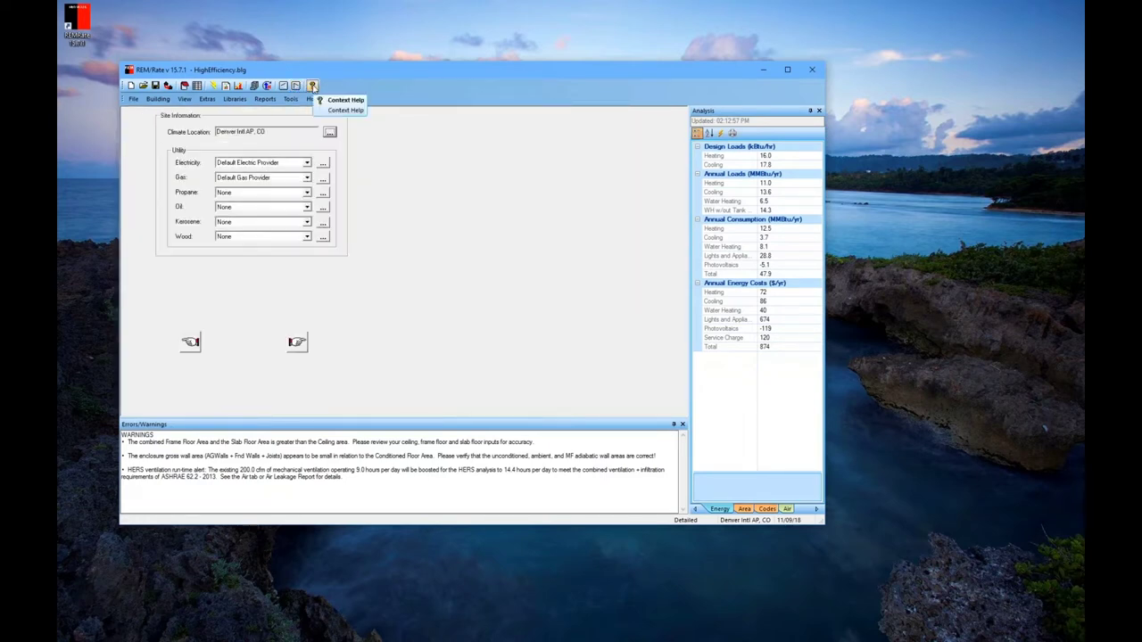
Open the context help for Site Information, look through its contents, index, search and favorites, and close it
{"action": "left_click", "coordinate": [314, 86]}
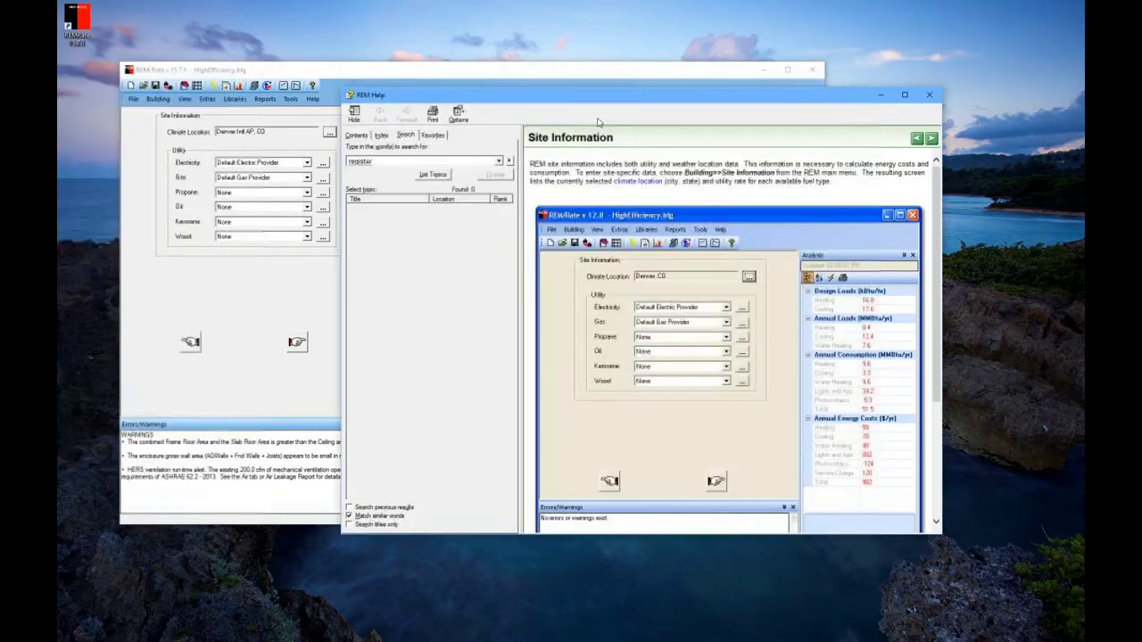
{"action": "left_click_drag", "start_coordinate": [639, 123], "coordinate": [636, 118]}
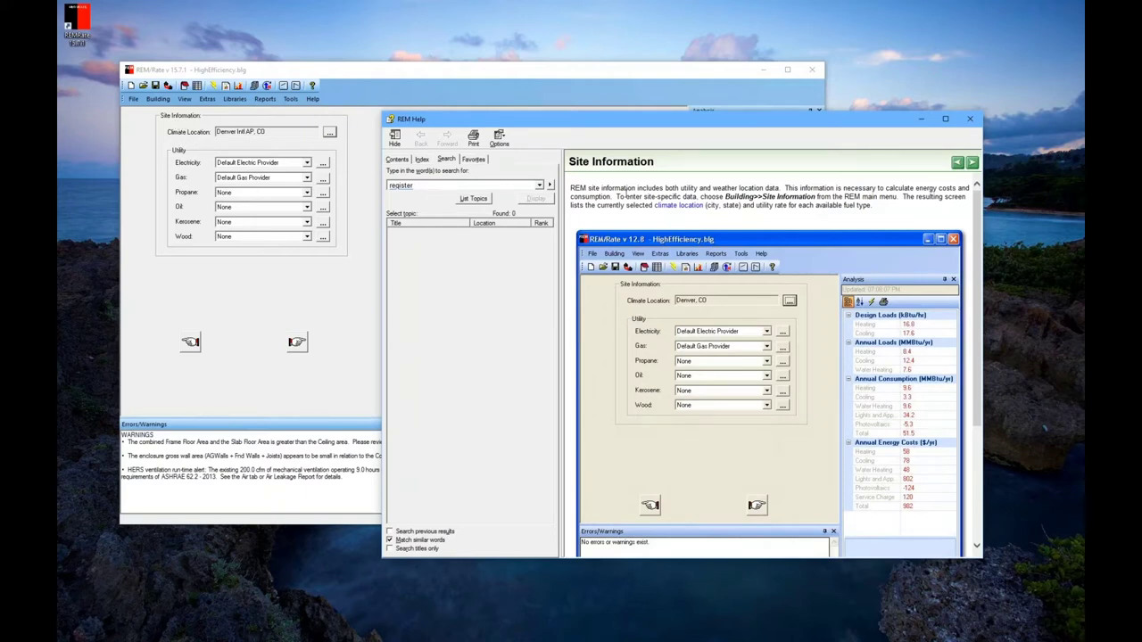
{"action": "left_click", "coordinate": [396, 160]}
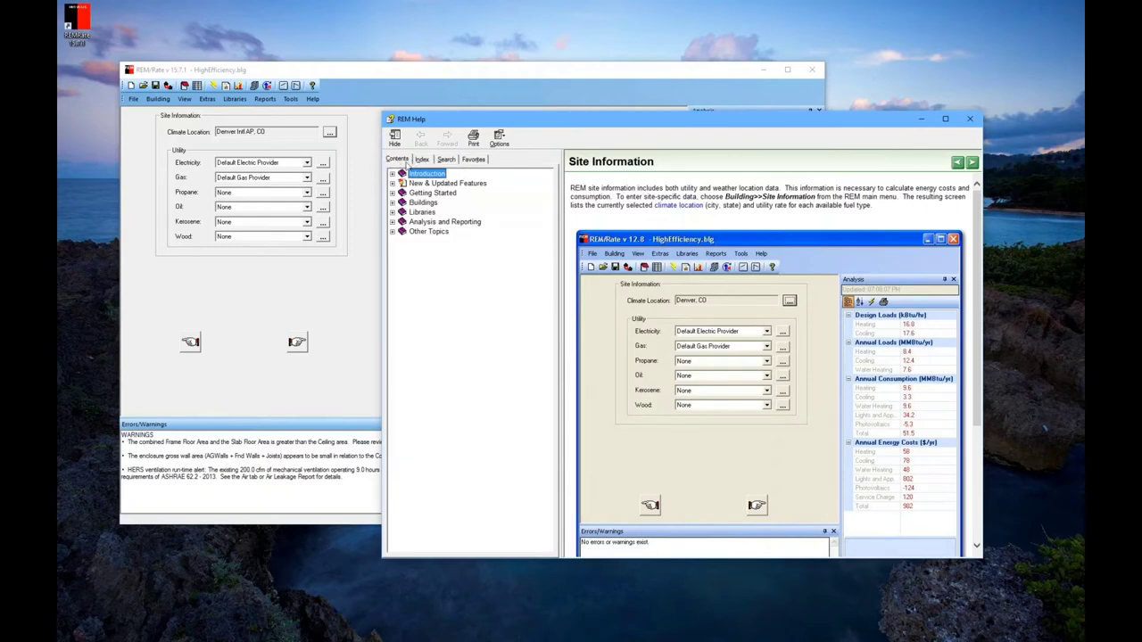
{"action": "left_click", "coordinate": [421, 160]}
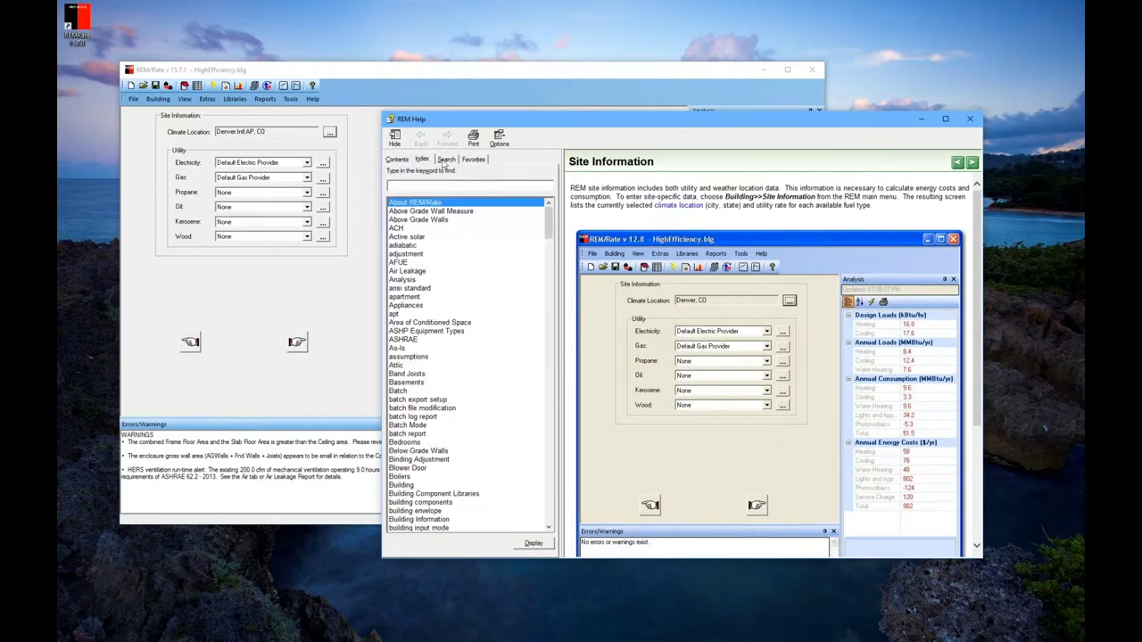
{"action": "left_click", "coordinate": [455, 159]}
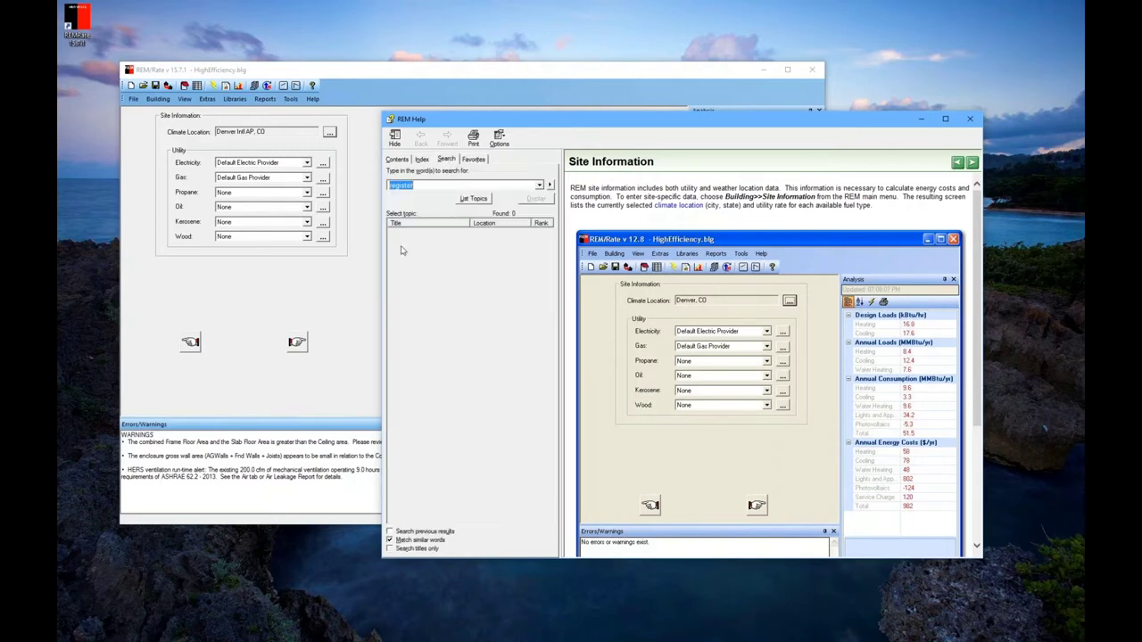
{"action": "left_click", "coordinate": [480, 161]}
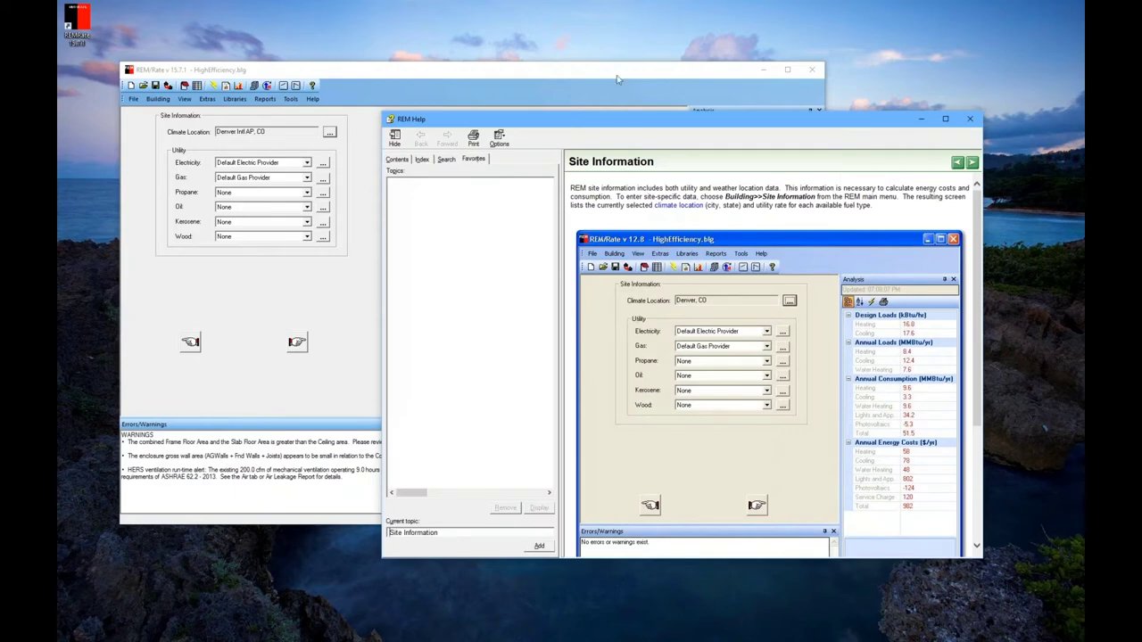
{"action": "left_click", "coordinate": [447, 159]}
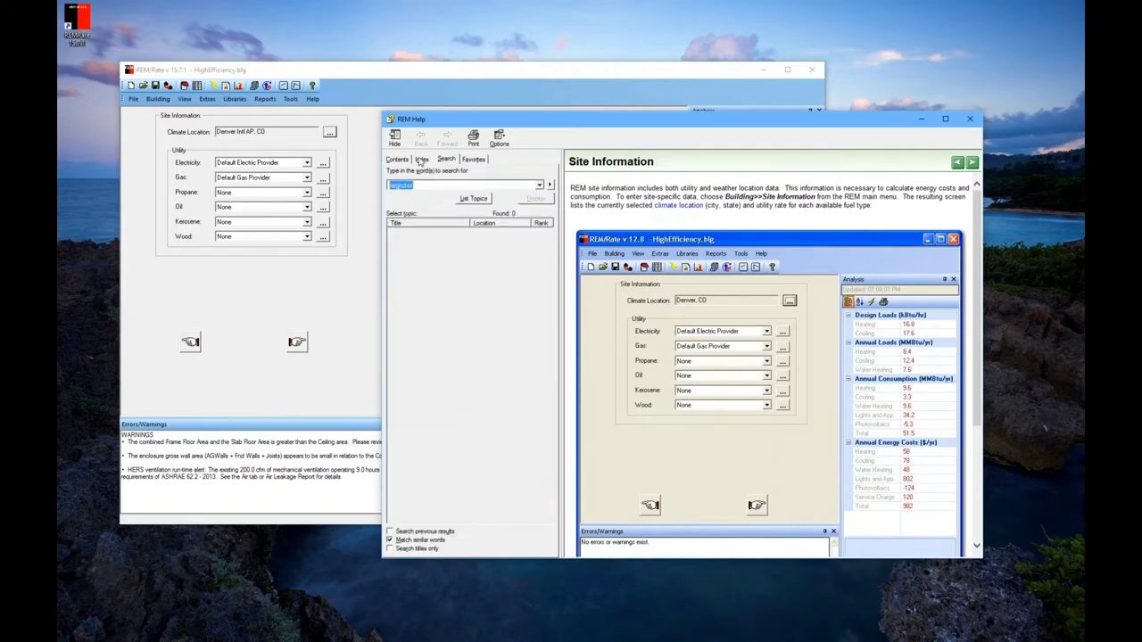
{"action": "left_click", "coordinate": [975, 123]}
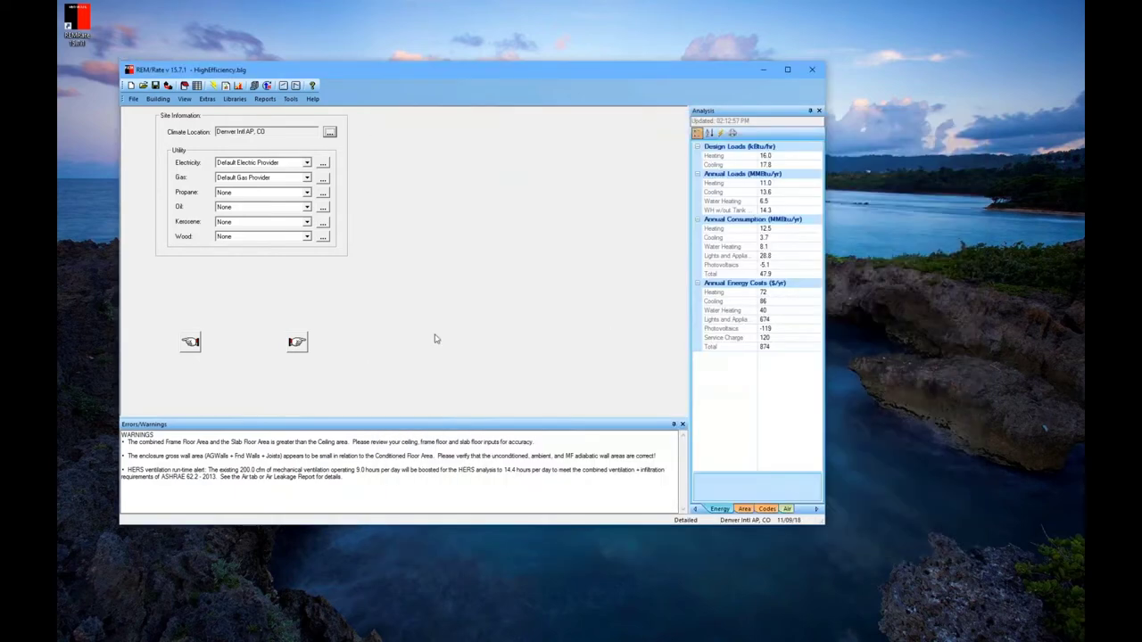
Review the building file commands and open the Infiltration/Ventilation input screen
{"action": "left_click", "coordinate": [132, 99]}
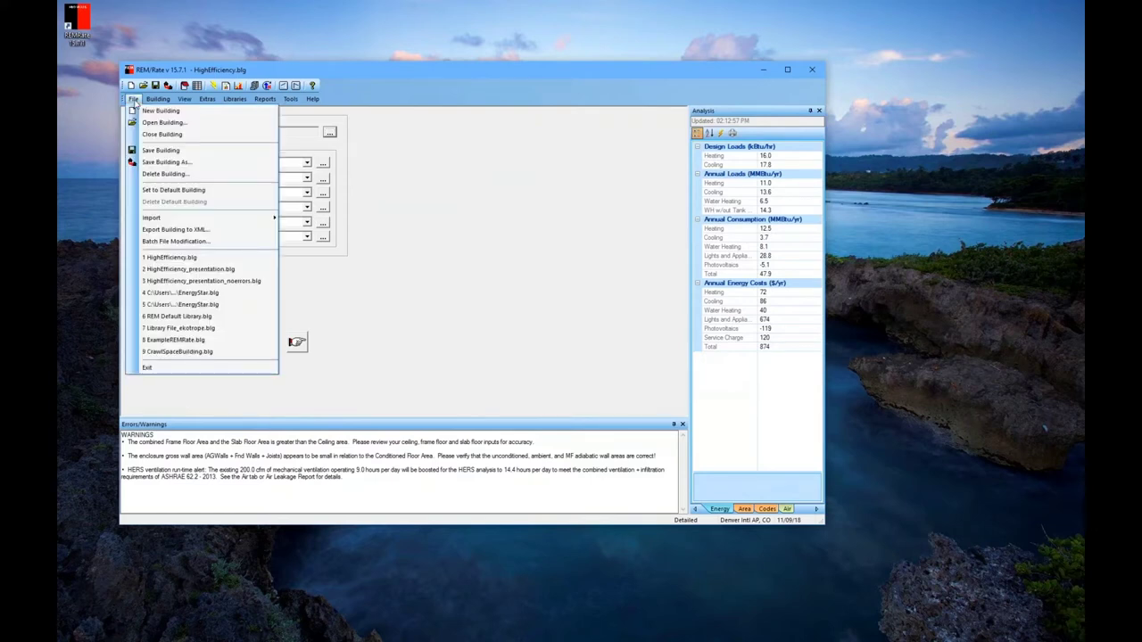
{"action": "mouse_move", "coordinate": [165, 102]}
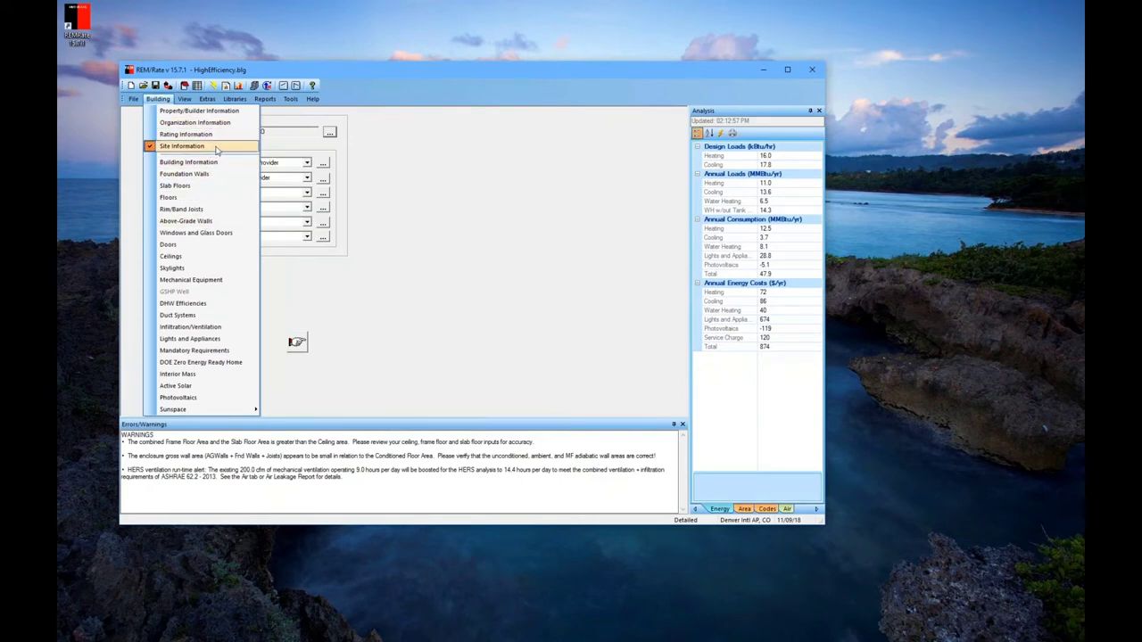
{"action": "left_click", "coordinate": [217, 329]}
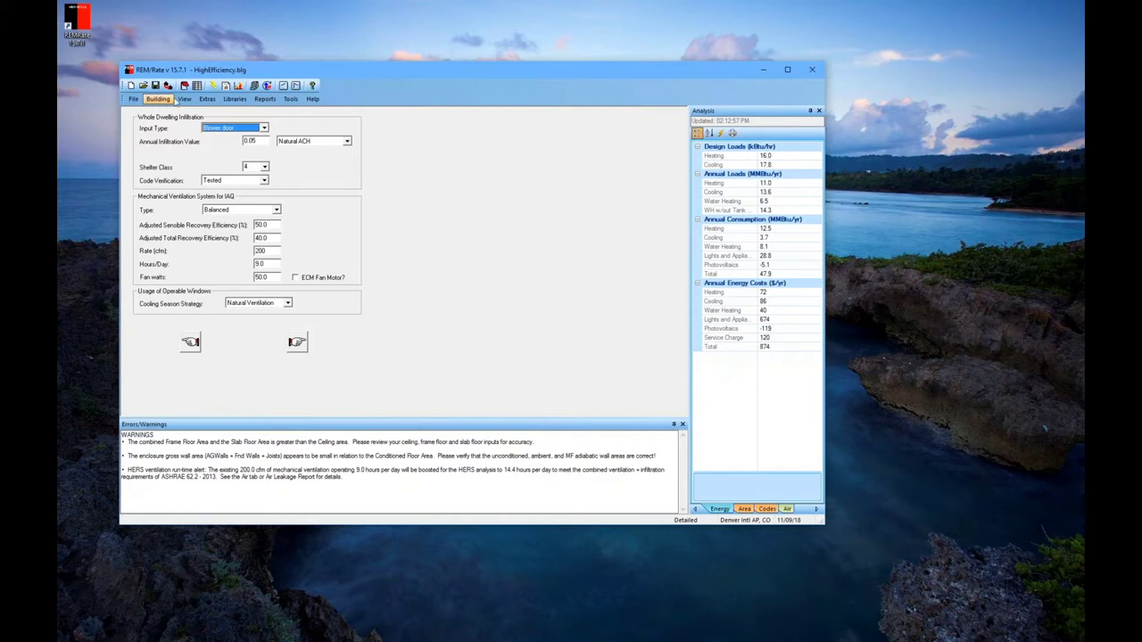
Look through the view, extras, libraries, reports, tools and help commands, including the report selection
{"action": "left_click", "coordinate": [184, 99]}
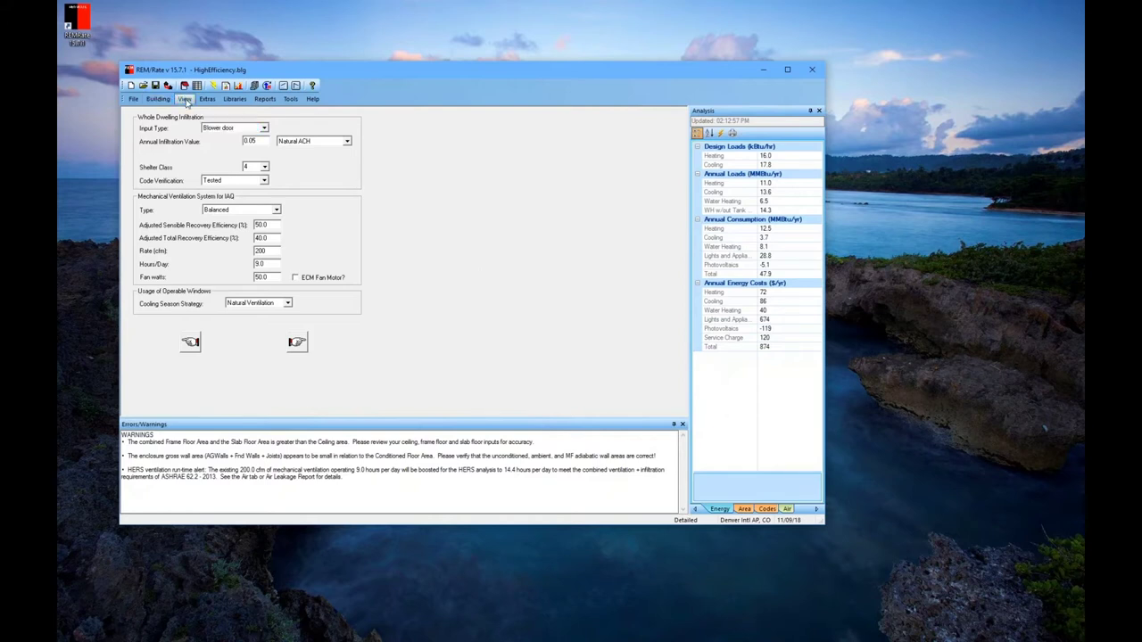
{"action": "mouse_move", "coordinate": [205, 100]}
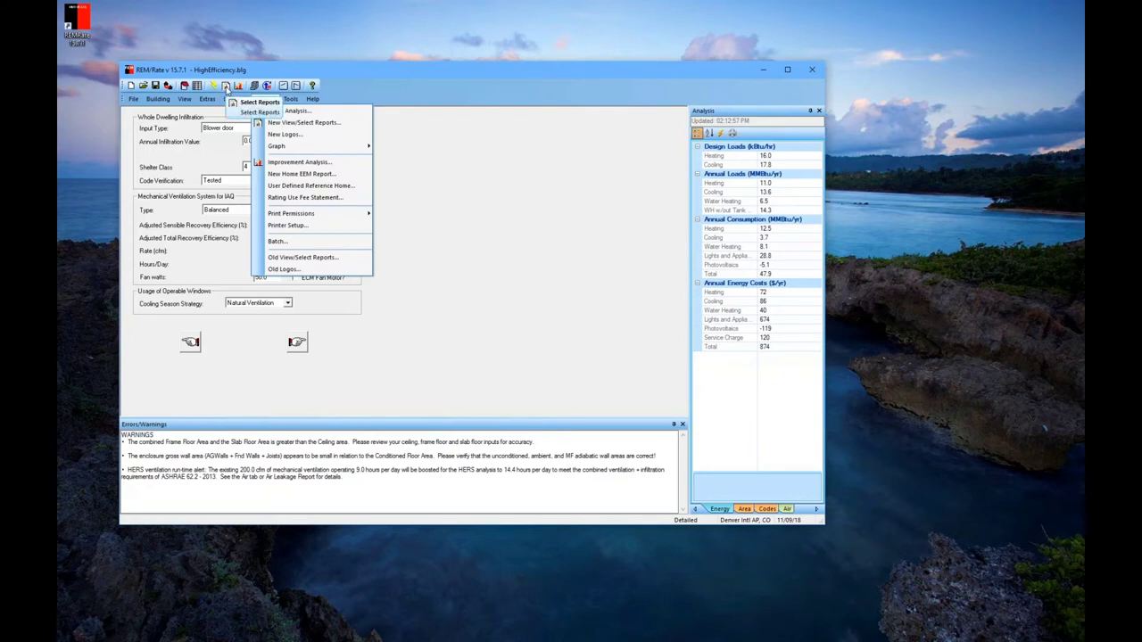
{"action": "left_click", "coordinate": [227, 88]}
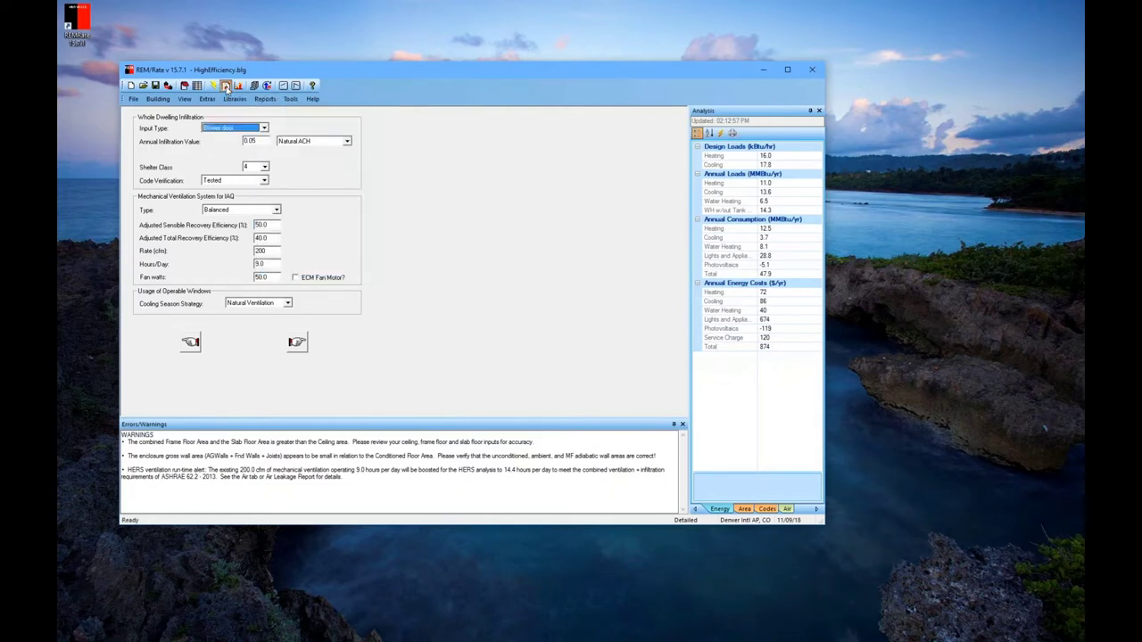
{"action": "left_click", "coordinate": [517, 403]}
{"action": "left_click", "coordinate": [266, 99]}
{"action": "mouse_move", "coordinate": [295, 105]}
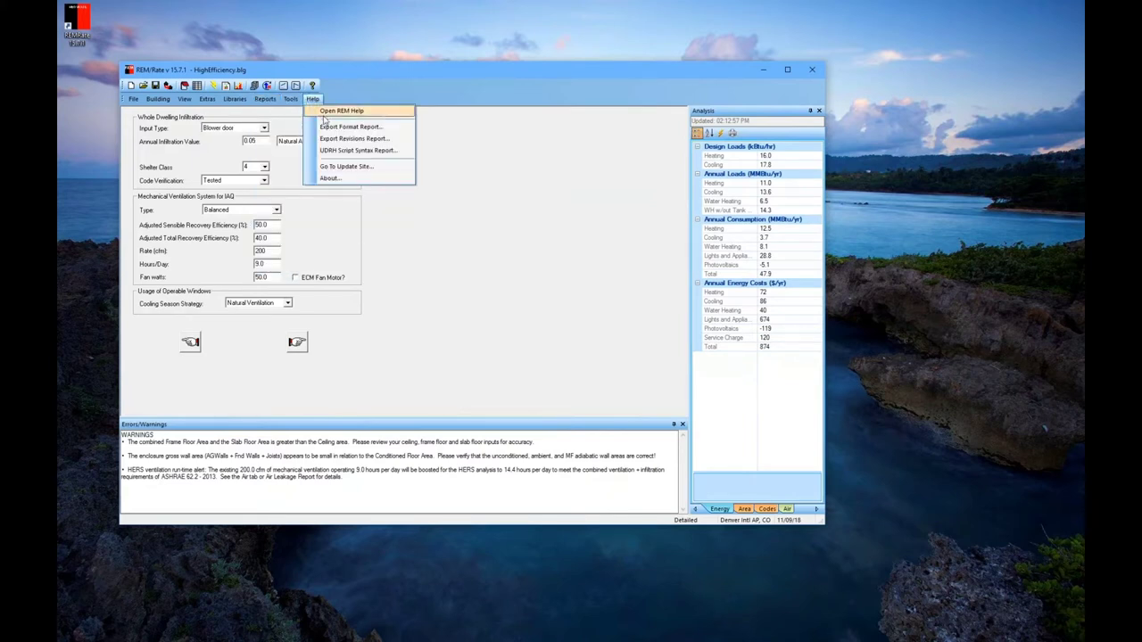
{"action": "left_click", "coordinate": [457, 229]}
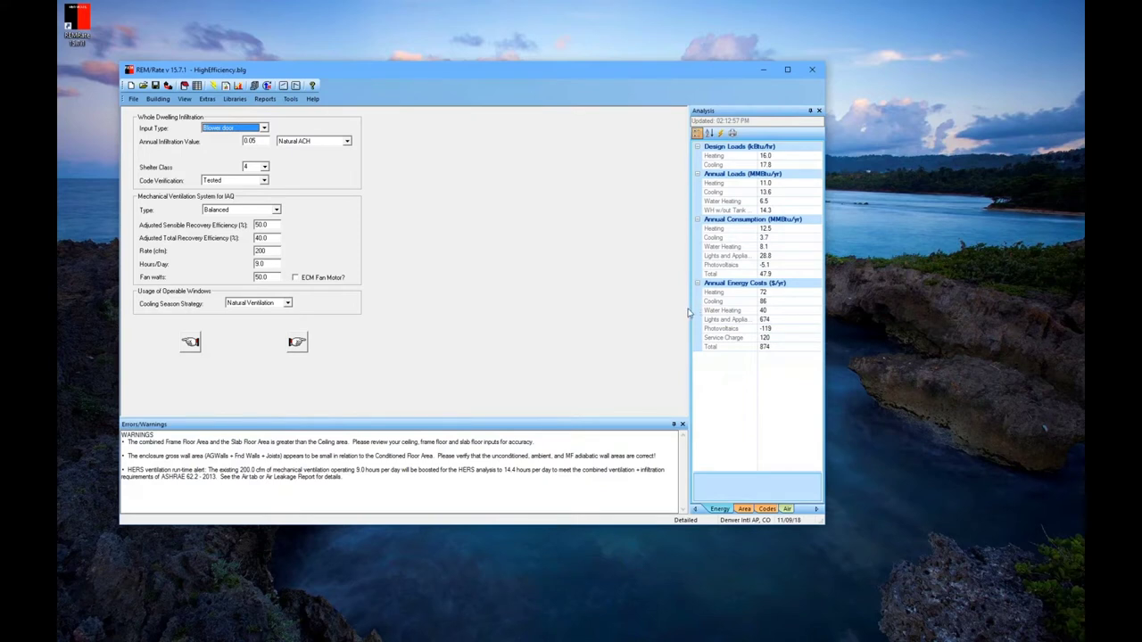
Resize the docked panes to make the Analysis pane wider and the Errors/Warnings pane taller
{"action": "left_click_drag", "start_coordinate": [689, 312], "coordinate": [646, 323]}
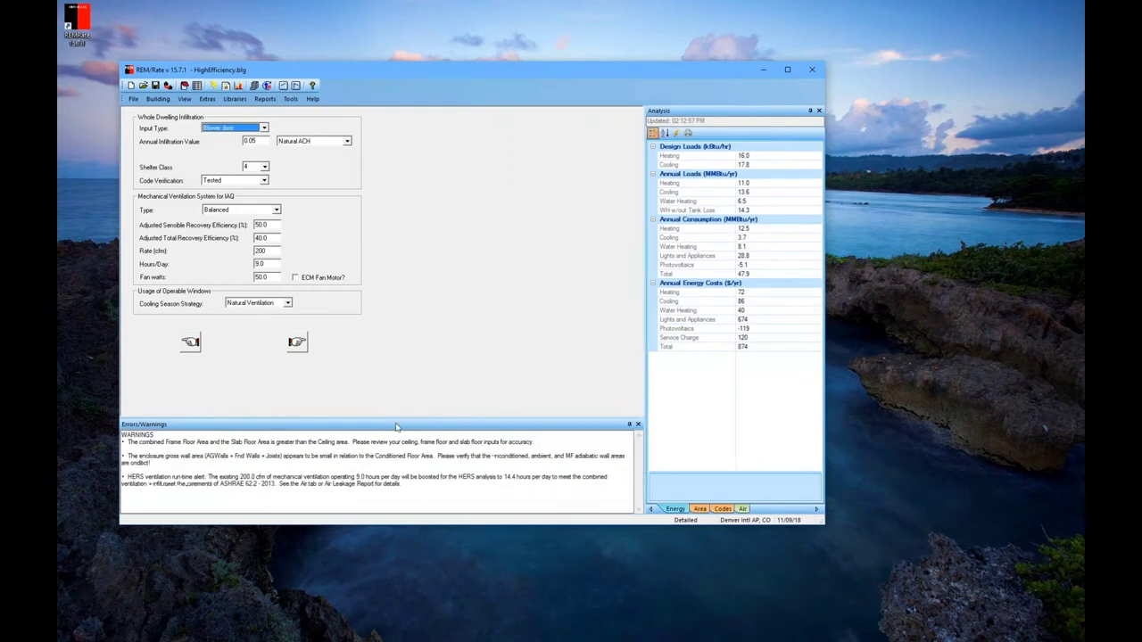
{"action": "left_click_drag", "start_coordinate": [397, 424], "coordinate": [425, 417]}
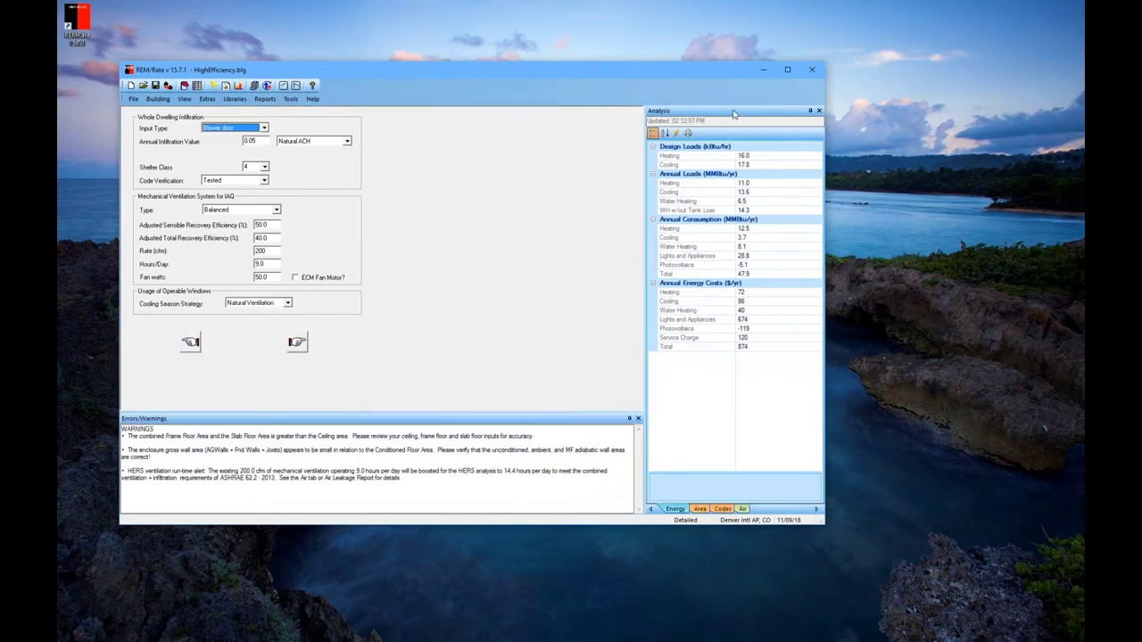
{"action": "left_click_drag", "start_coordinate": [734, 113], "coordinate": [803, 314]}
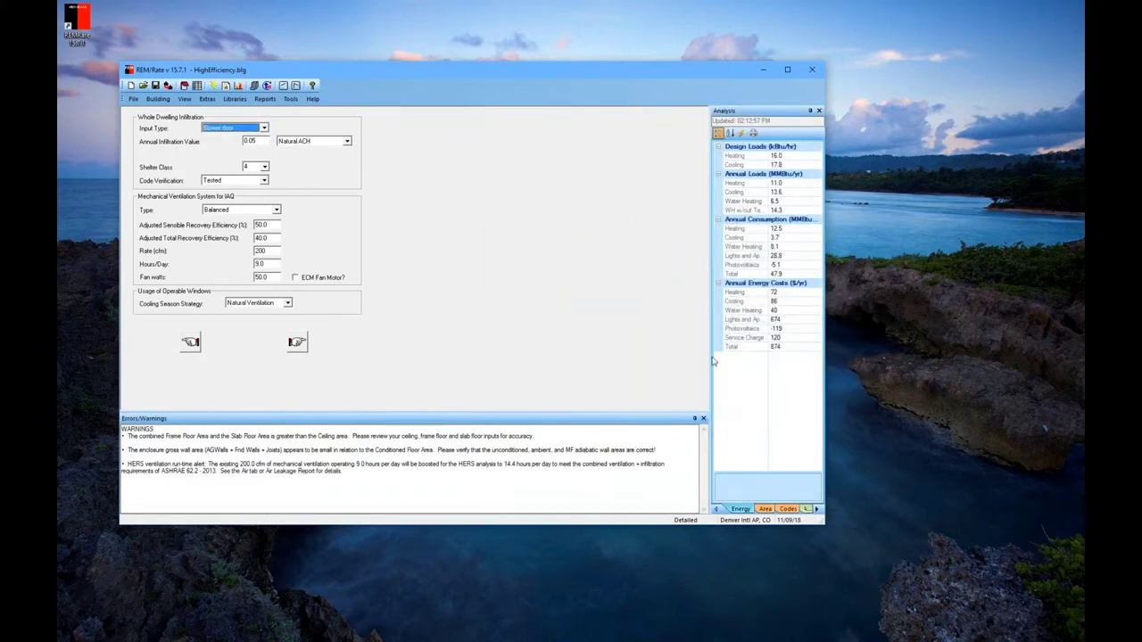
{"action": "left_click_drag", "start_coordinate": [713, 362], "coordinate": [640, 359]}
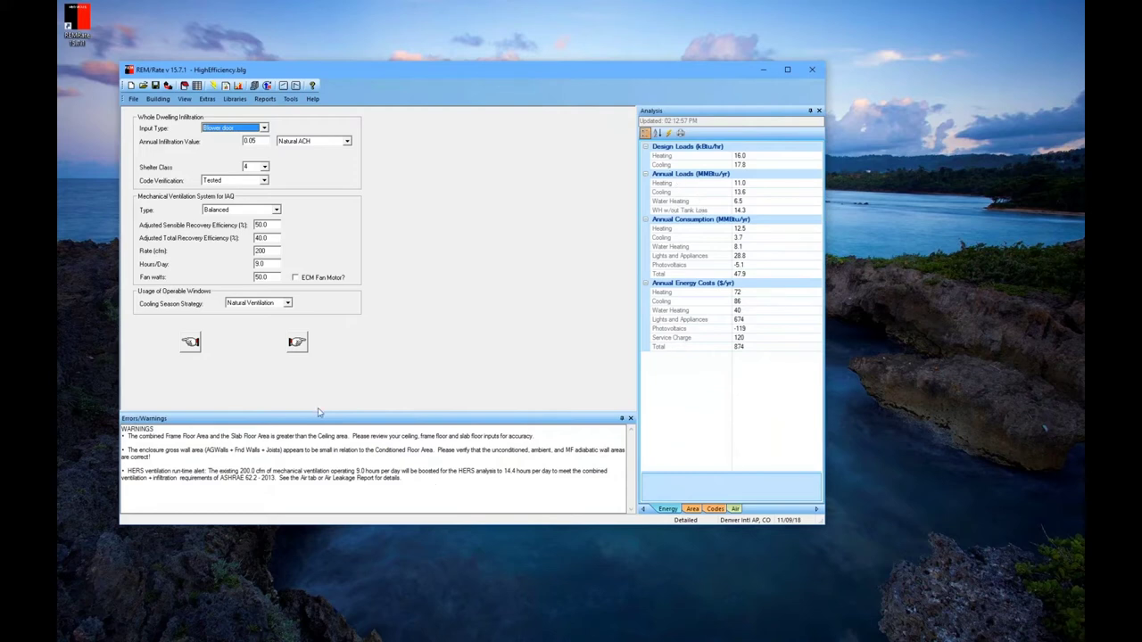
{"action": "left_click_drag", "start_coordinate": [320, 415], "coordinate": [320, 362]}
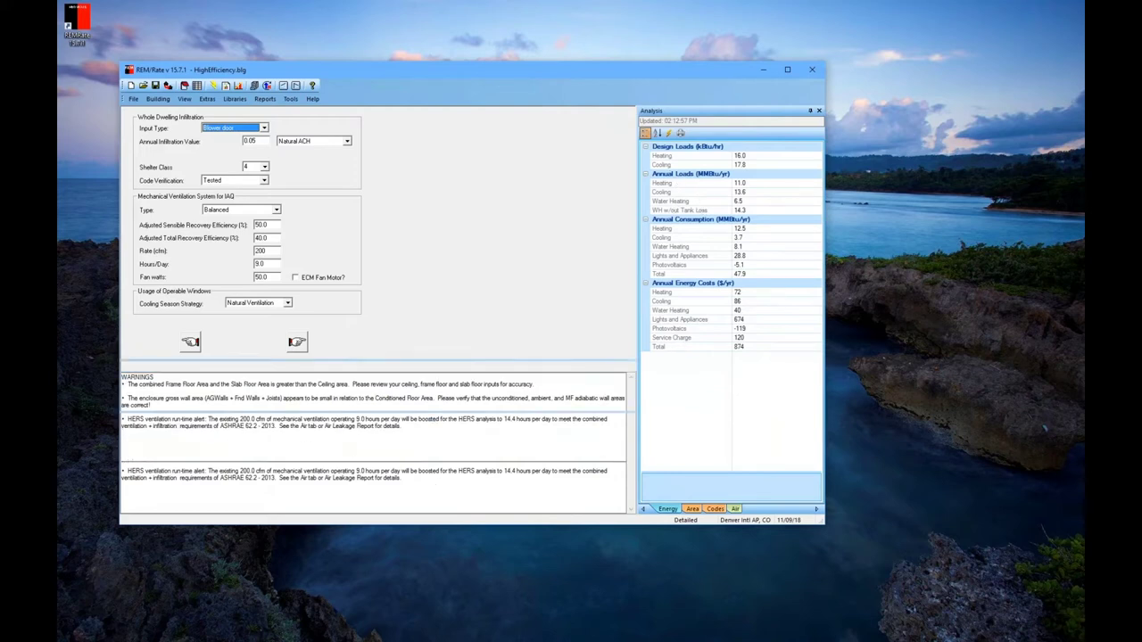
{"action": "left_click", "coordinate": [107, 550]}
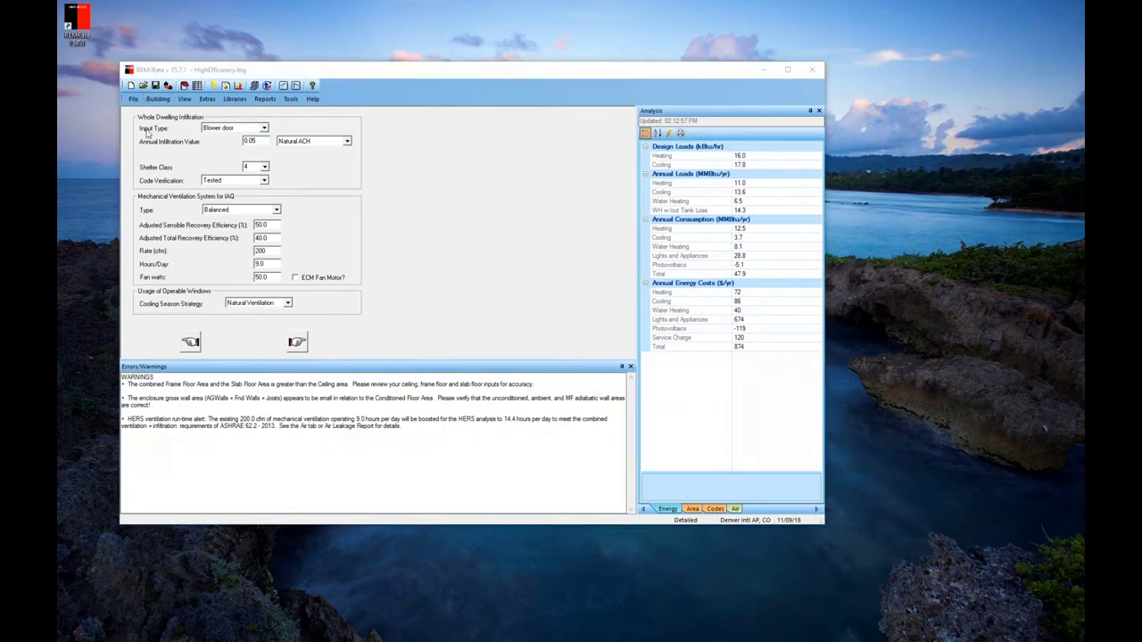
Open the Property/Builder Information input screen and page forward through Organization Information to Rating Information
{"action": "left_click", "coordinate": [156, 98]}
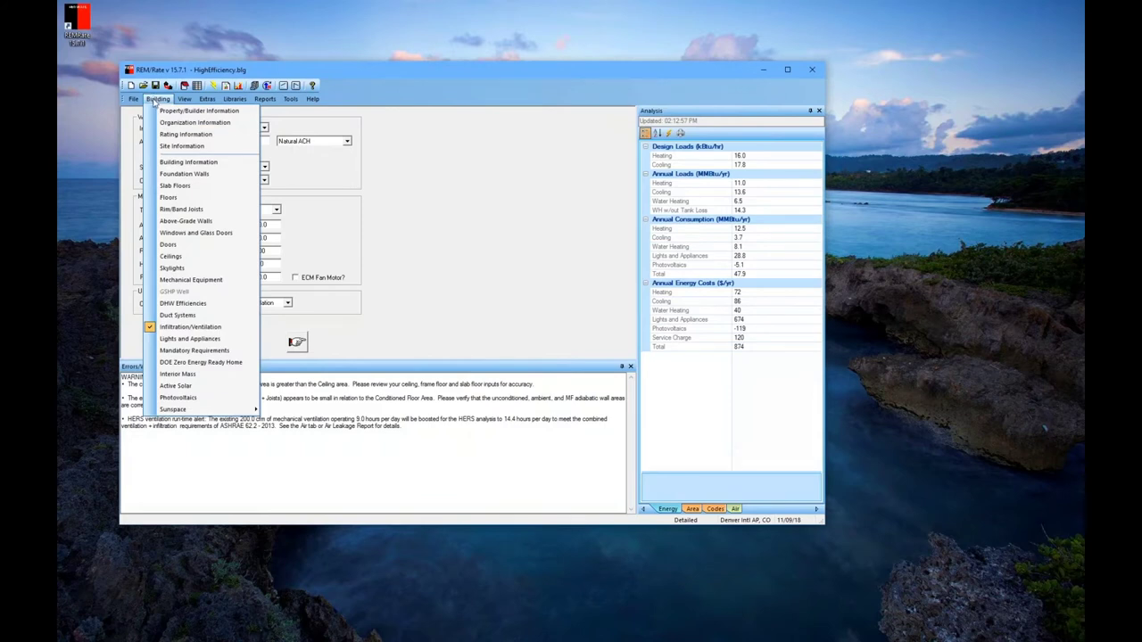
{"action": "left_click", "coordinate": [188, 111]}
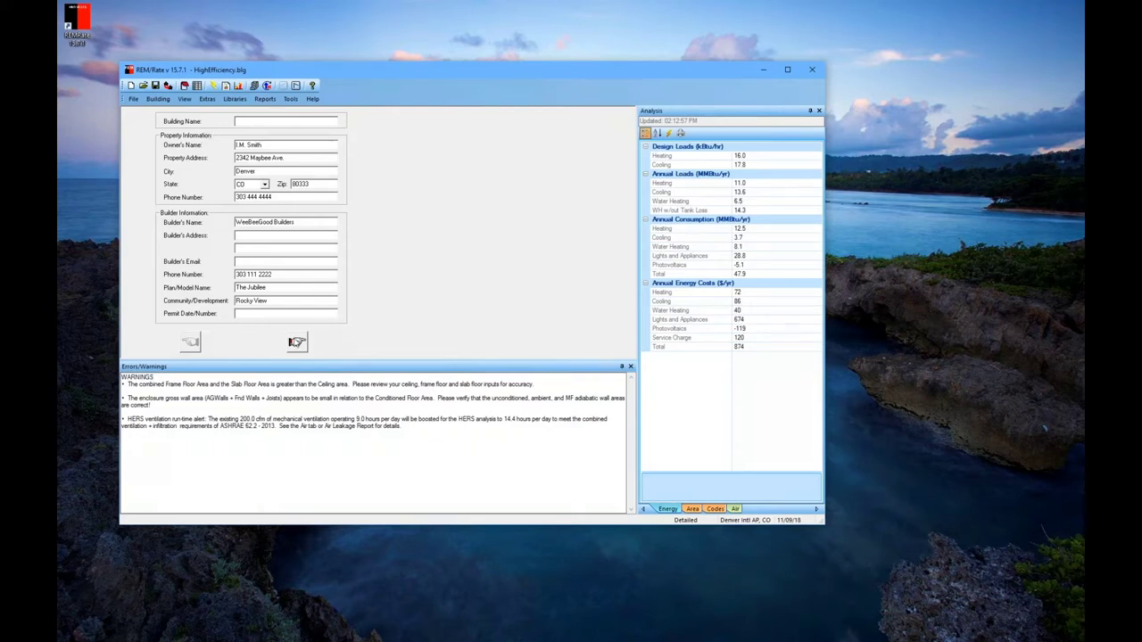
{"action": "left_click", "coordinate": [296, 345]}
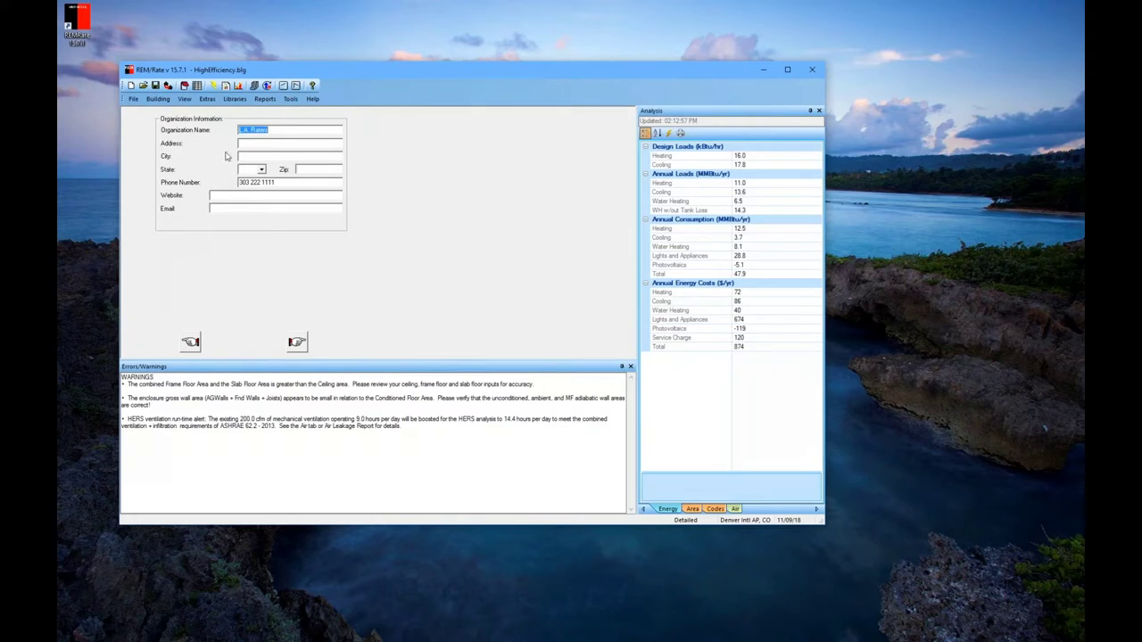
{"action": "left_click", "coordinate": [297, 342]}
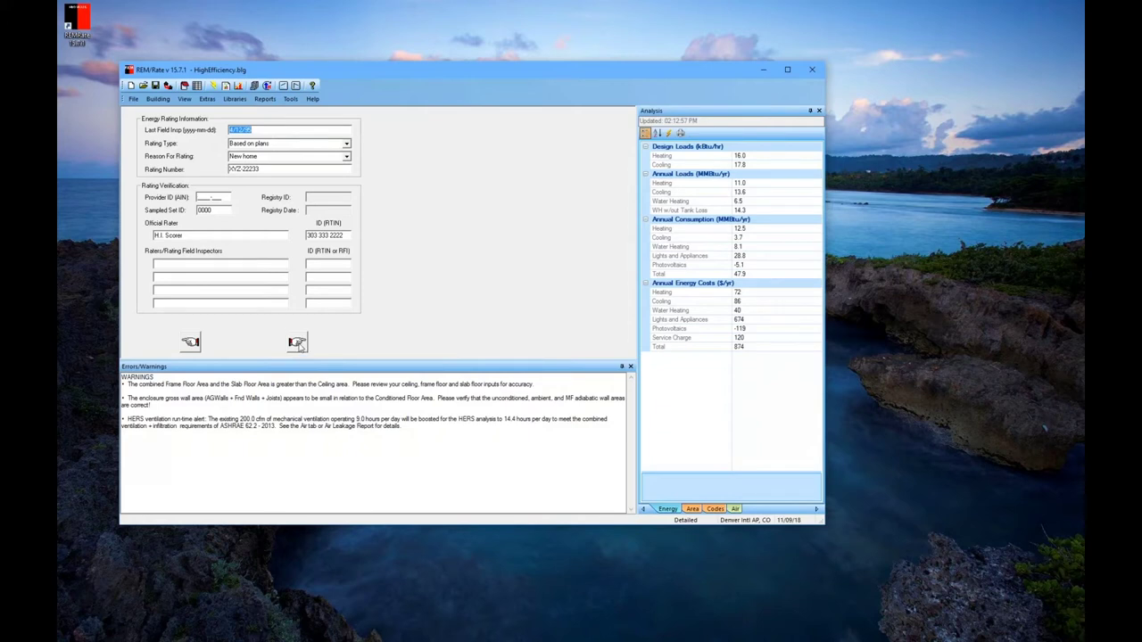
Review the available rating types, and open and close the context help for Rating Information
{"action": "left_click", "coordinate": [348, 147]}
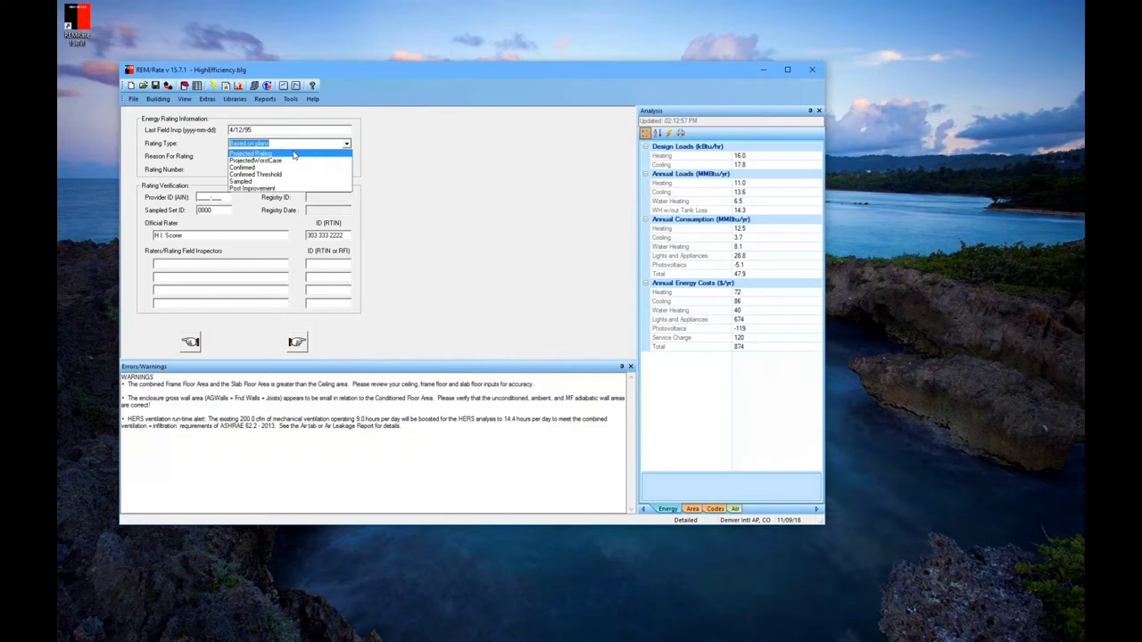
{"action": "key", "text": "Escape"}
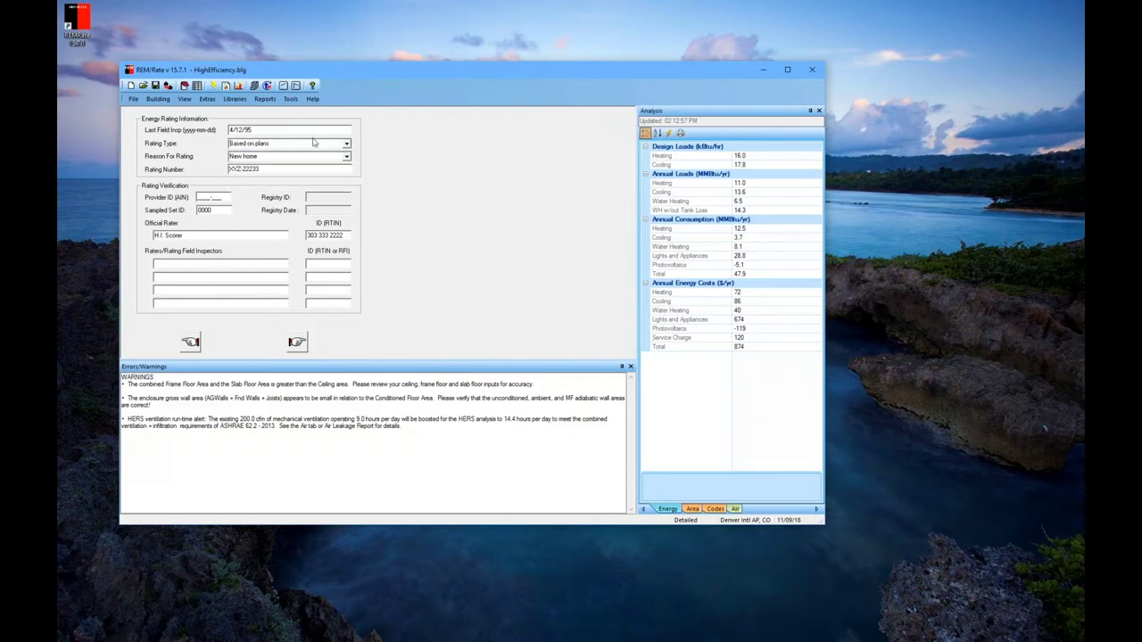
{"action": "left_click", "coordinate": [348, 145]}
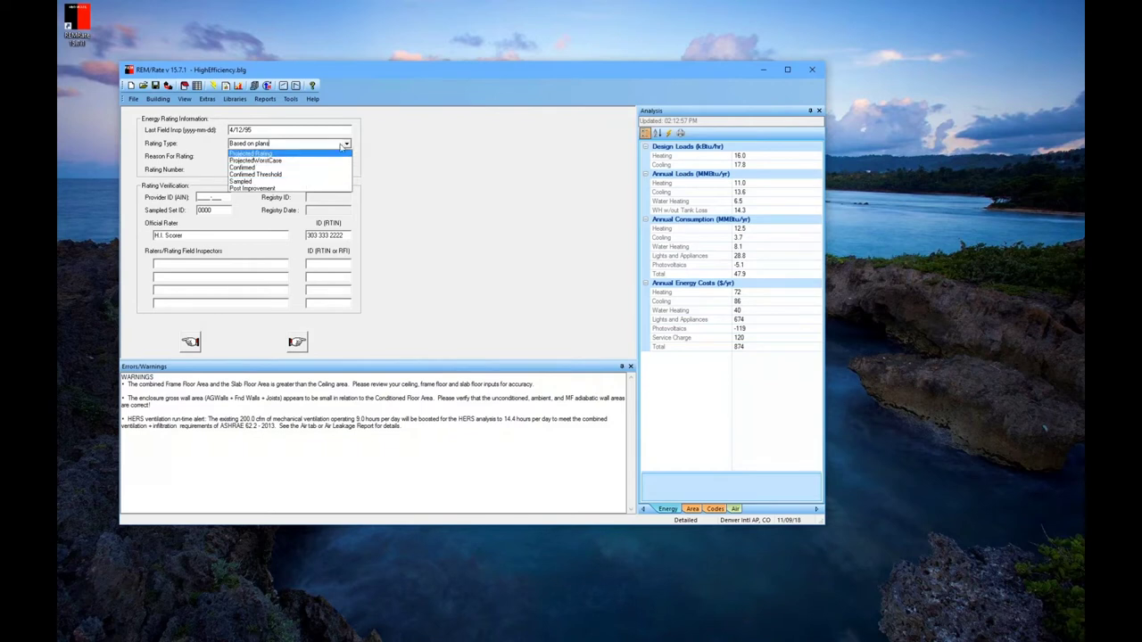
{"action": "left_click", "coordinate": [314, 86]}
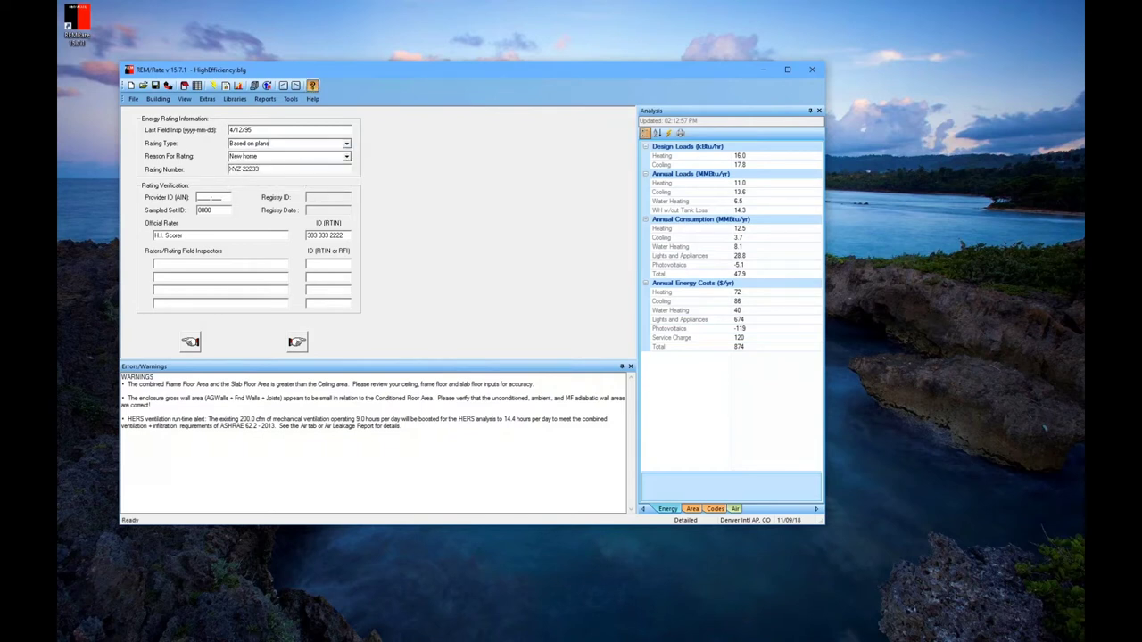
{"action": "left_click", "coordinate": [312, 86]}
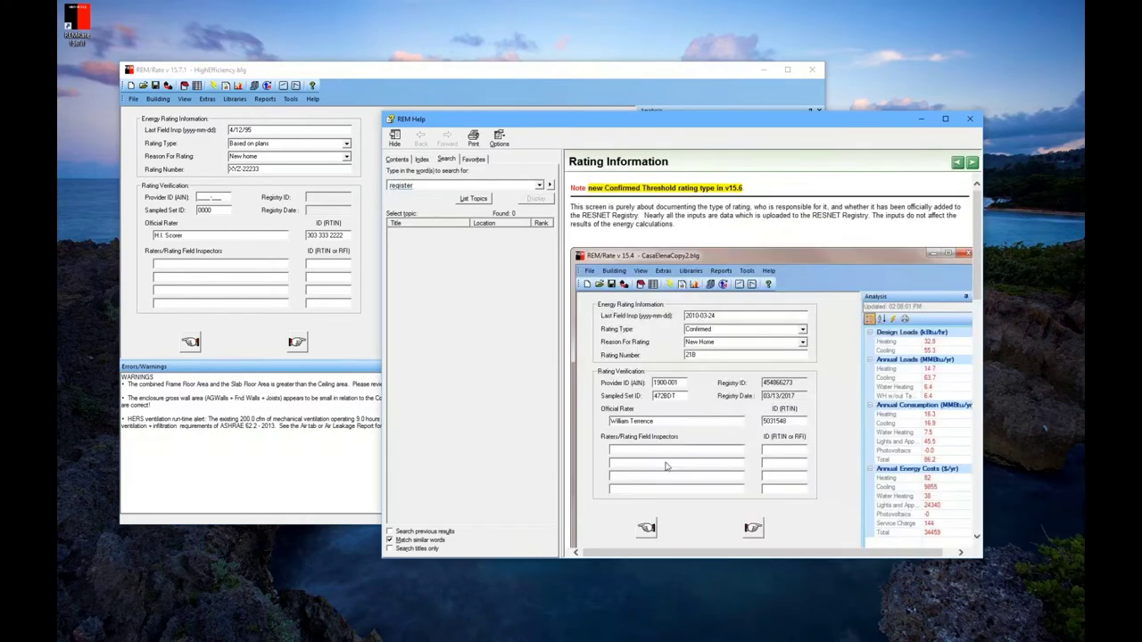
{"action": "left_click", "coordinate": [970, 119]}
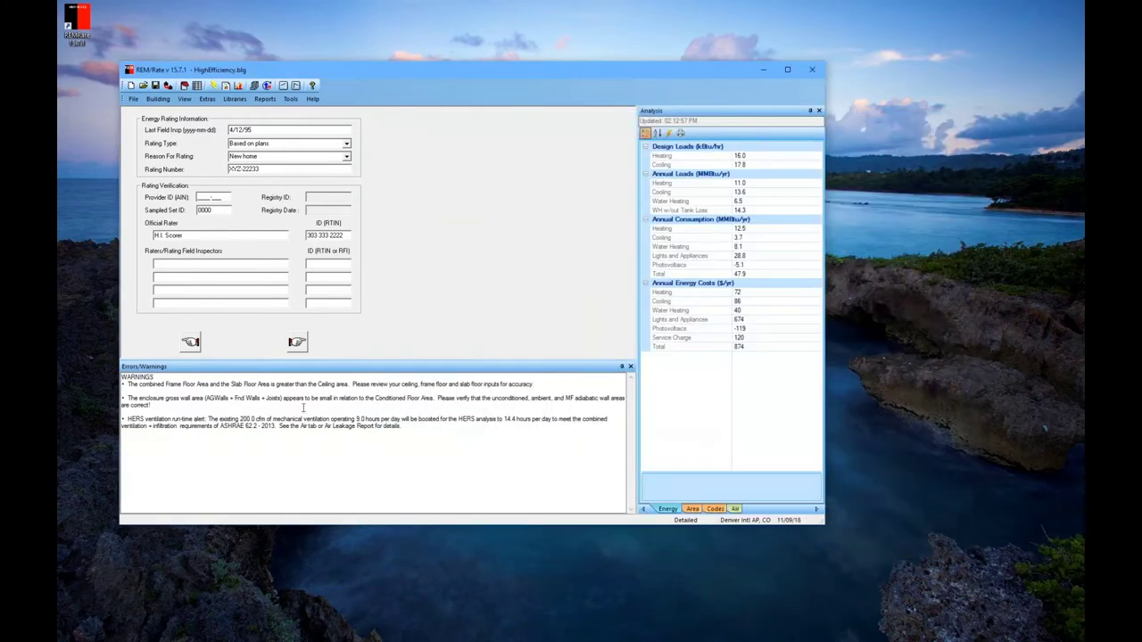
Go to Site Information and review the state and city choices for the climate location, leaving the selection without applying anything
{"action": "left_click", "coordinate": [297, 343]}
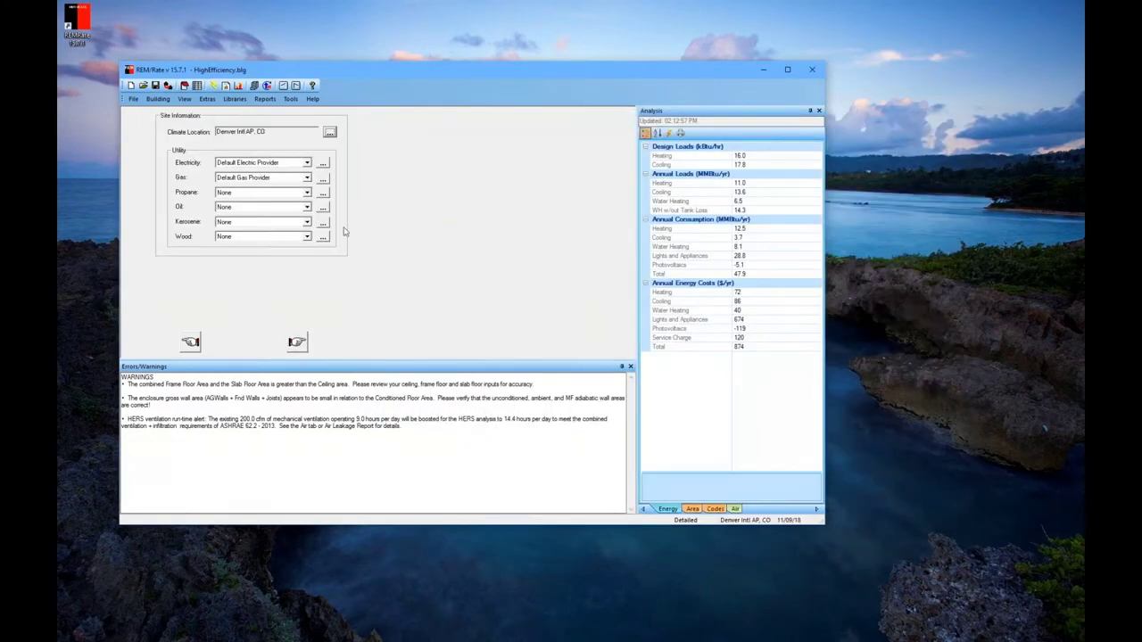
{"action": "left_click", "coordinate": [330, 133]}
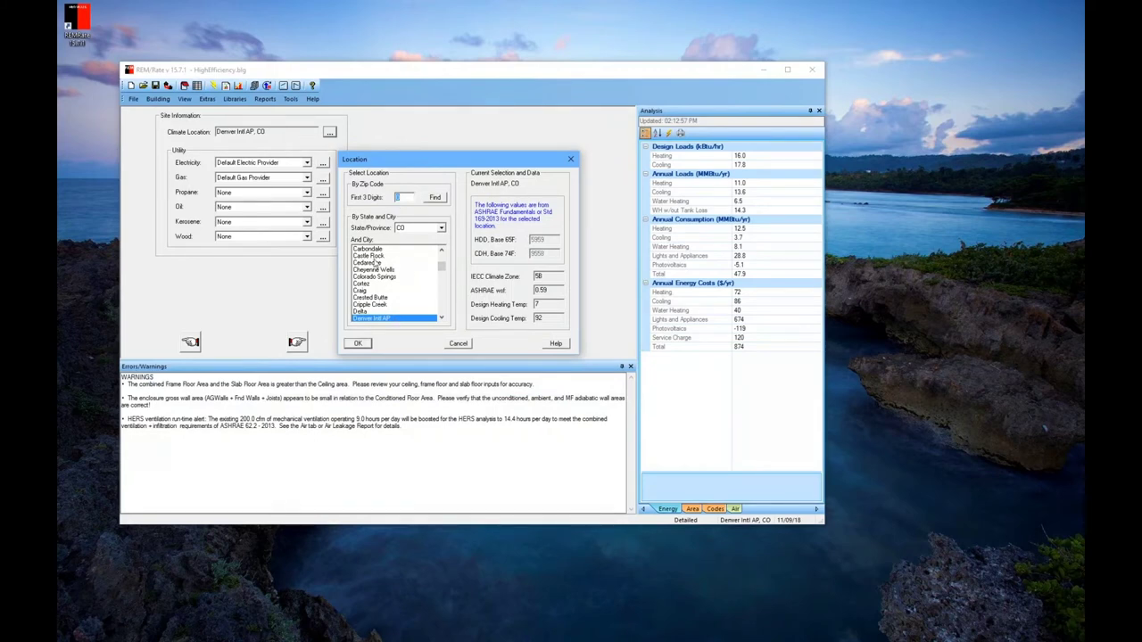
{"action": "left_click", "coordinate": [441, 228]}
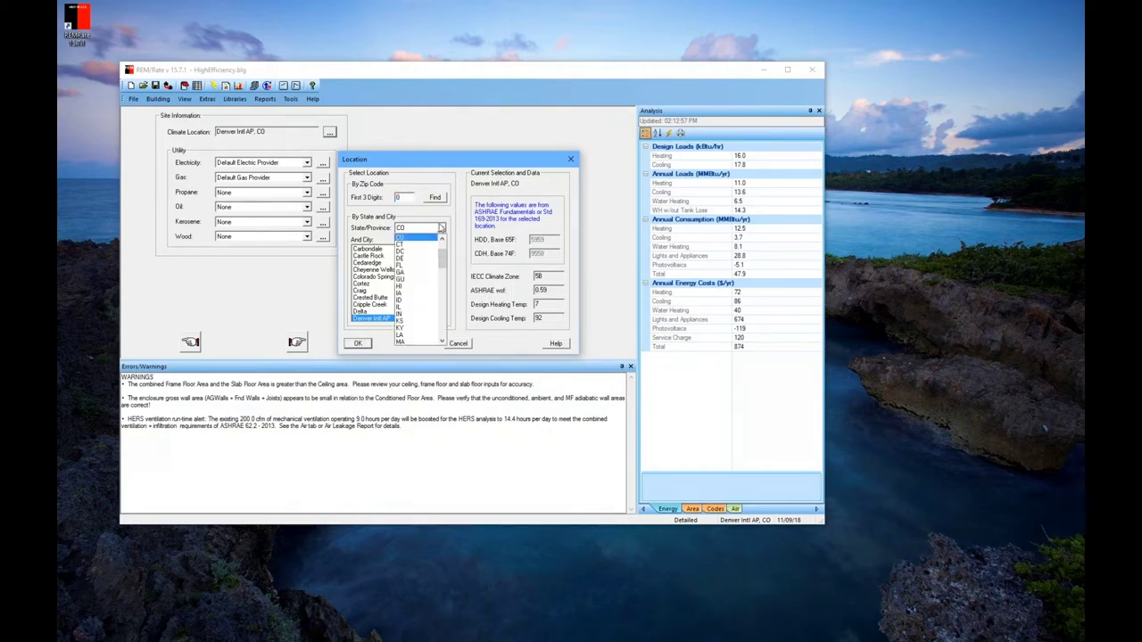
{"action": "left_click", "coordinate": [403, 208]}
{"action": "left_click", "coordinate": [406, 232]}
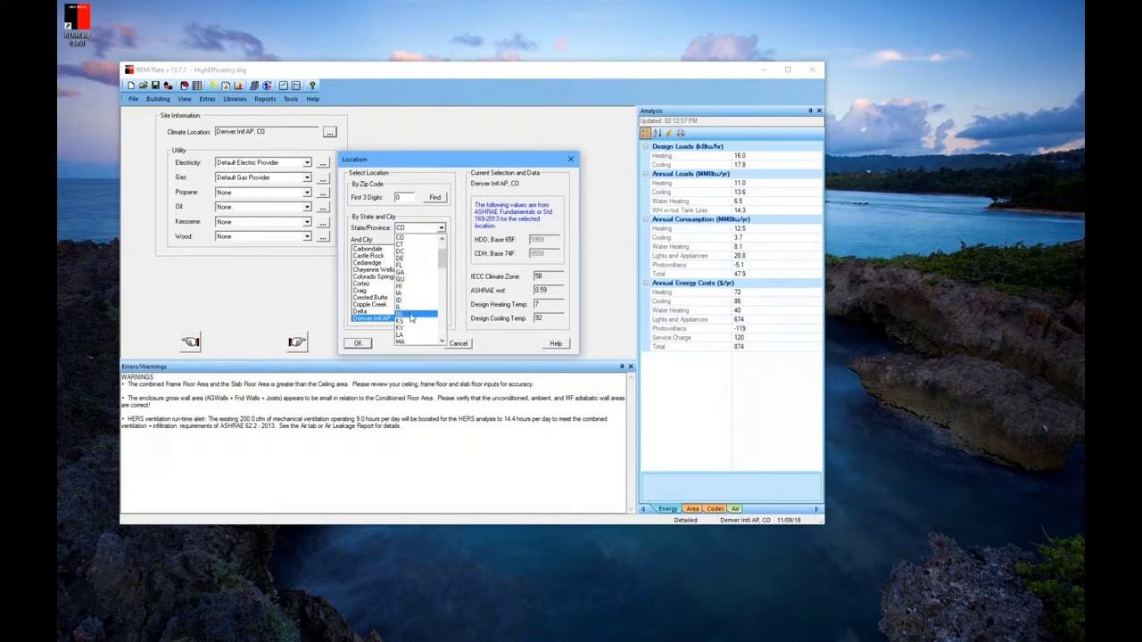
{"action": "left_click", "coordinate": [382, 295]}
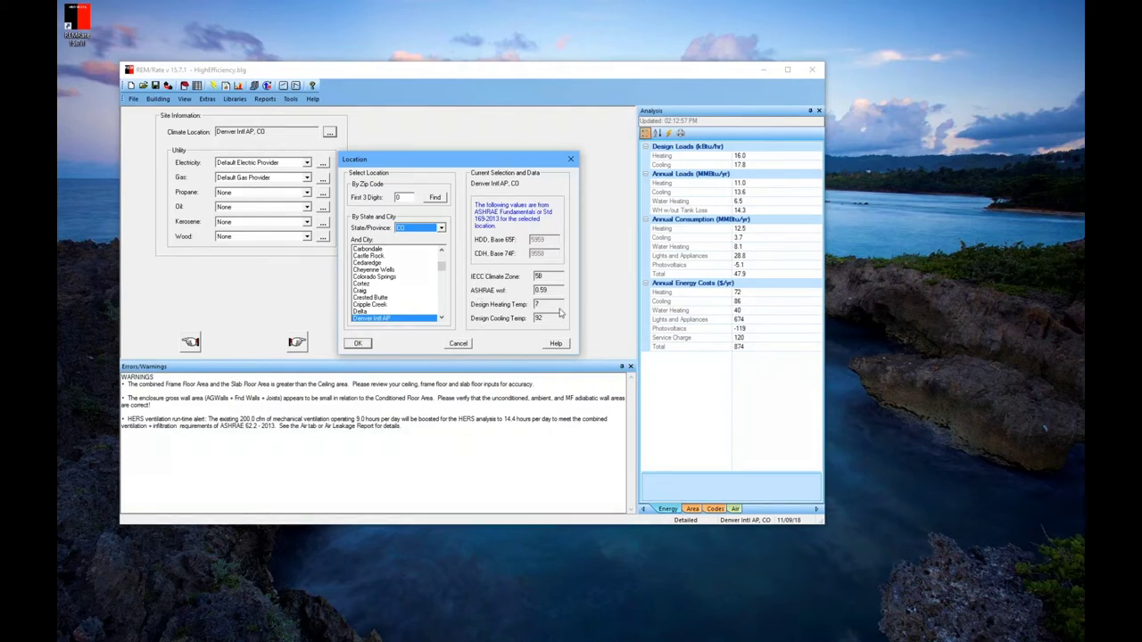
{"action": "left_click", "coordinate": [465, 346]}
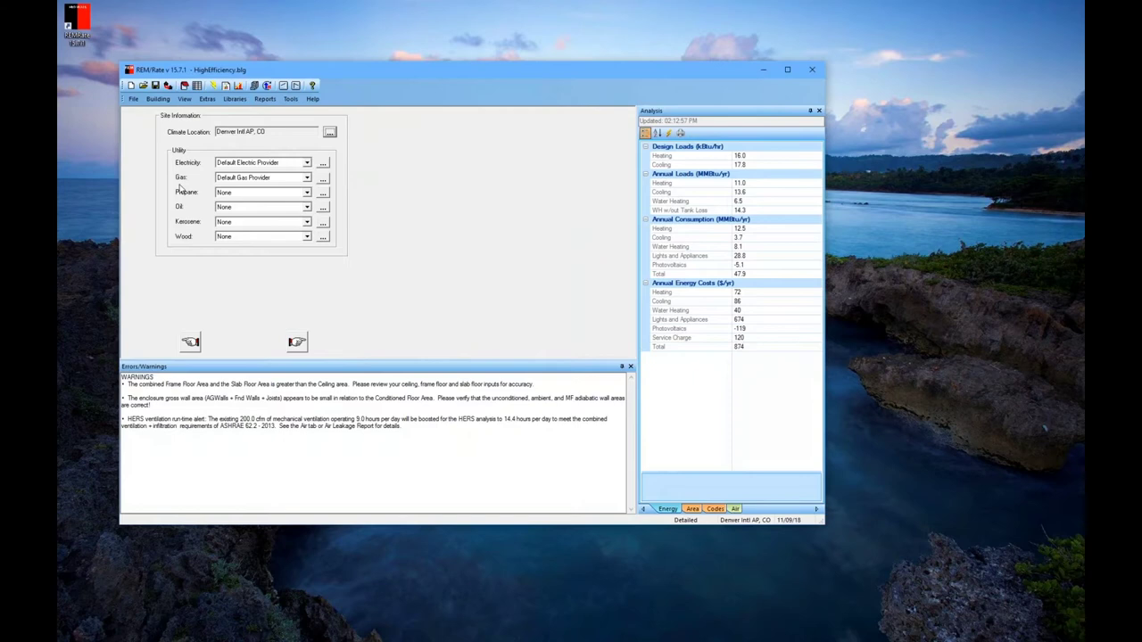
Open the electricity utility rates library, add a blank electric utility entry, delete it again and cancel out of the library
{"action": "left_click", "coordinate": [323, 166]}
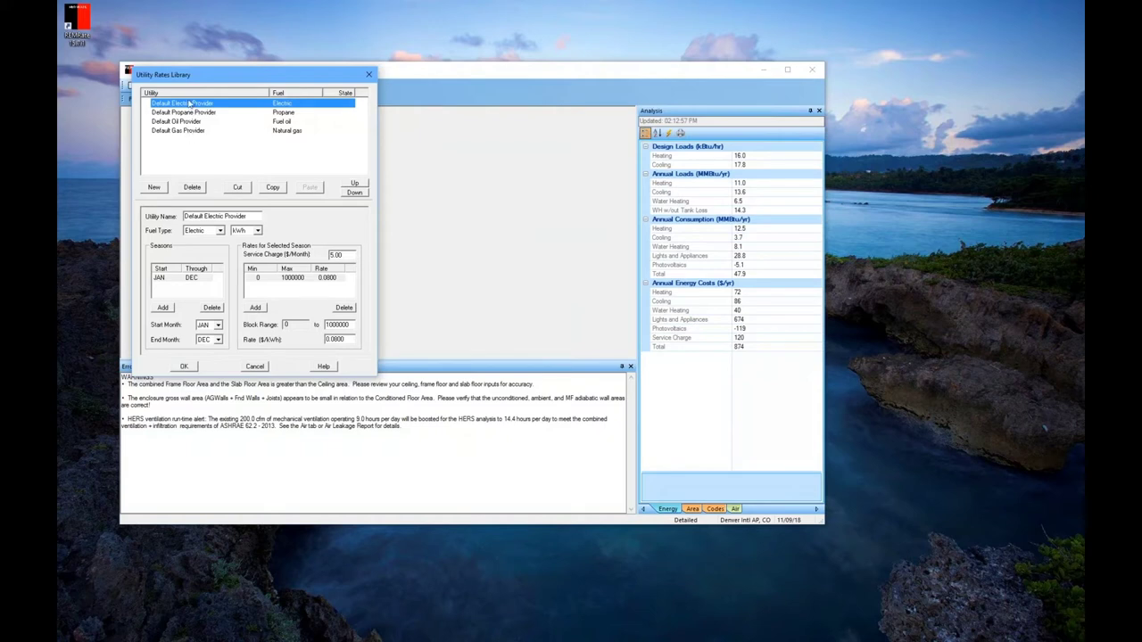
{"action": "left_click", "coordinate": [151, 189]}
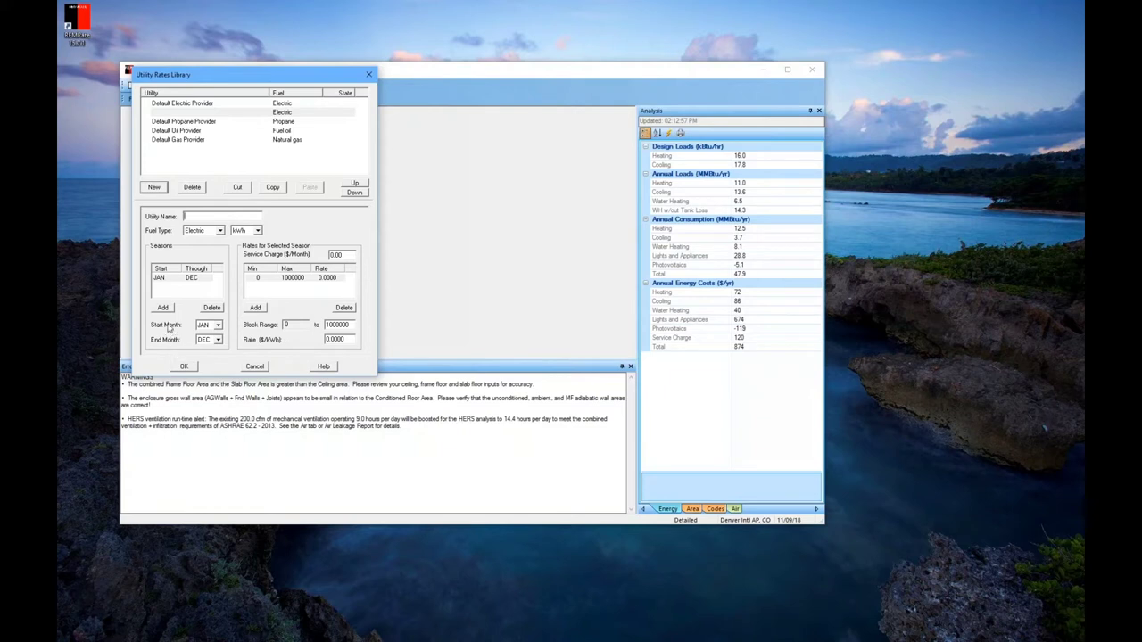
{"action": "left_click", "coordinate": [182, 121]}
{"action": "left_click", "coordinate": [189, 105]}
{"action": "left_click", "coordinate": [191, 112]}
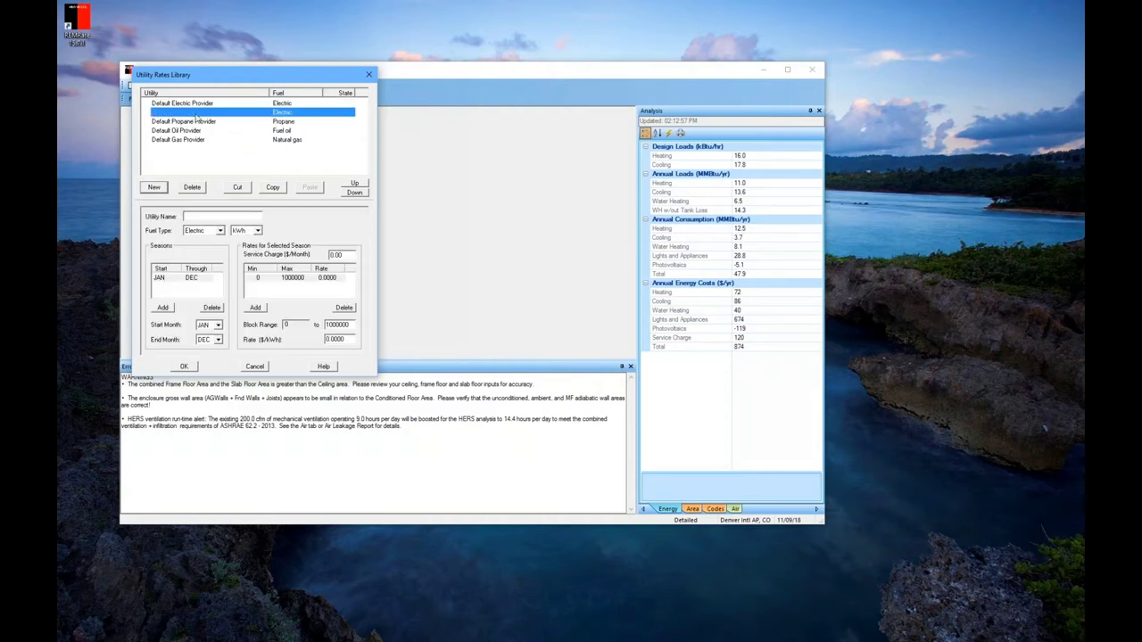
{"action": "left_click", "coordinate": [191, 190]}
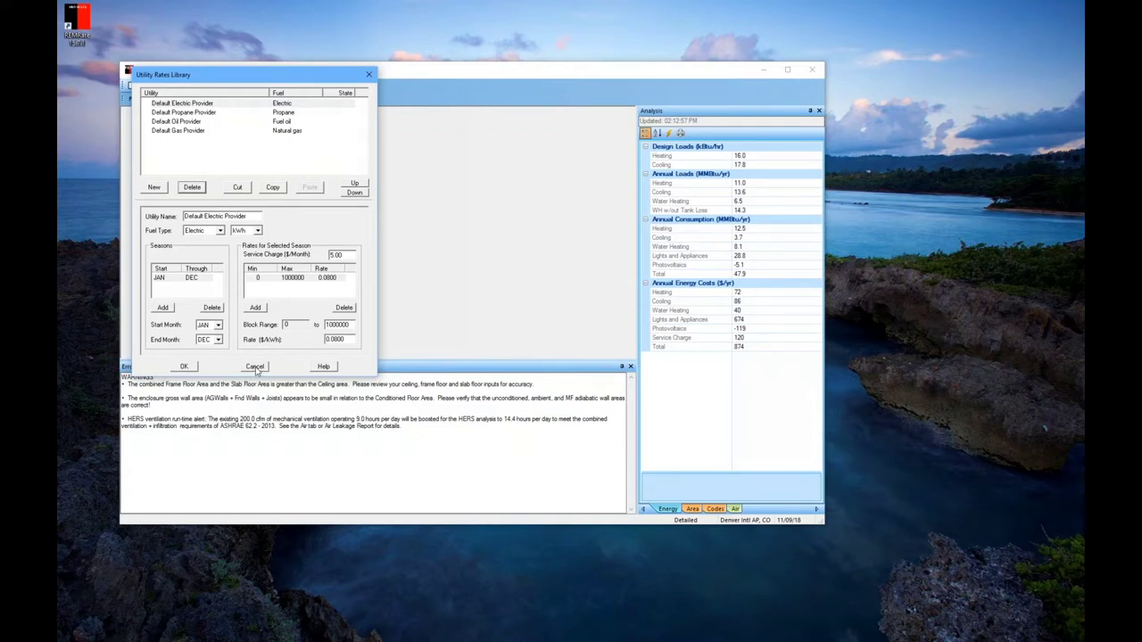
{"action": "left_click", "coordinate": [255, 366]}
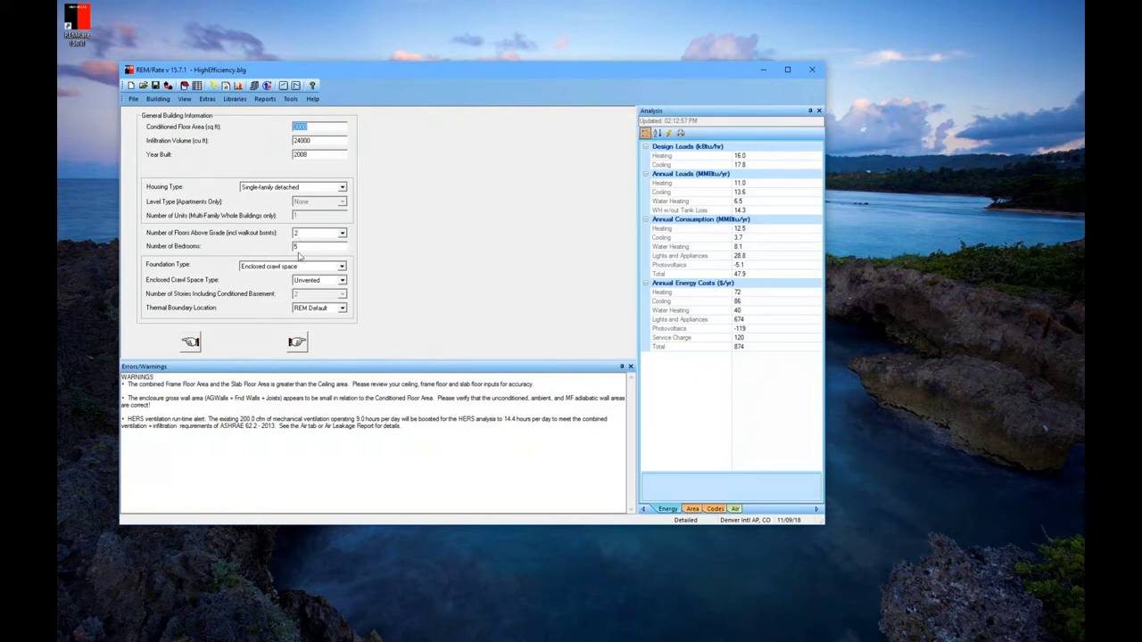
Review the foundation type and housing type choices in General Building Information, leaving both selections as they are
{"action": "double_click", "coordinate": [308, 247]}
{"action": "left_click", "coordinate": [341, 267]}
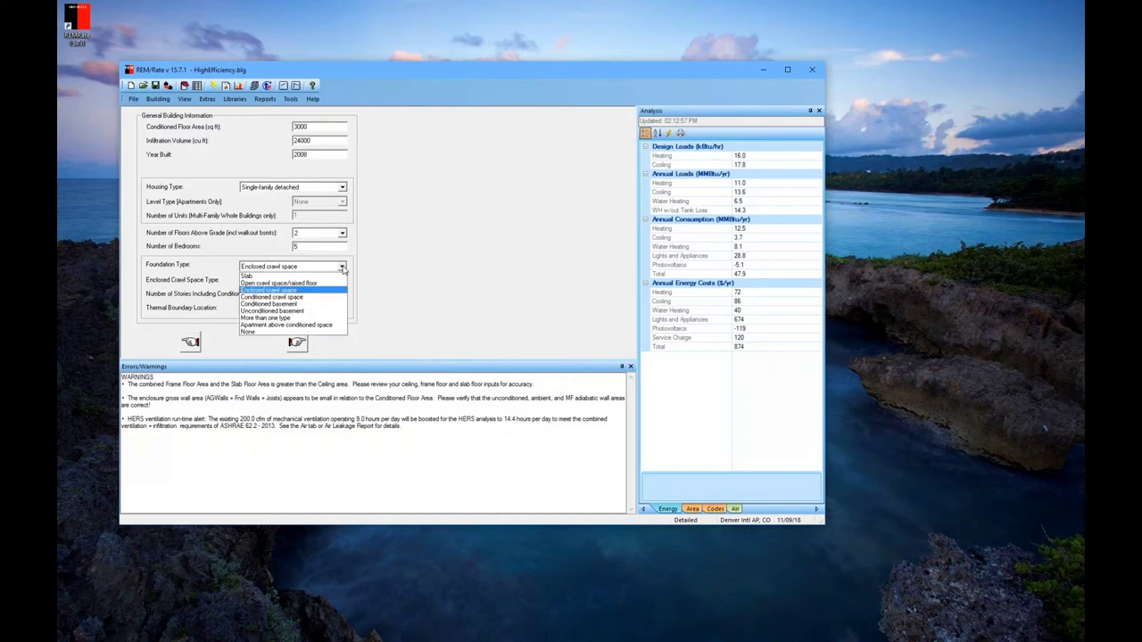
{"action": "left_click", "coordinate": [384, 270]}
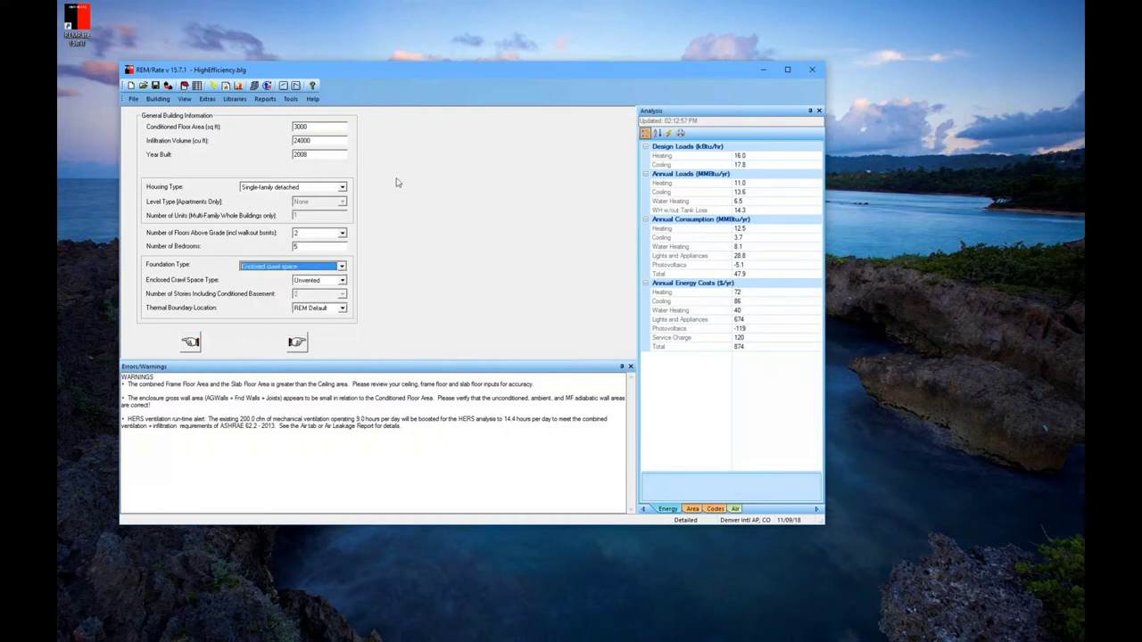
{"action": "left_click", "coordinate": [342, 189]}
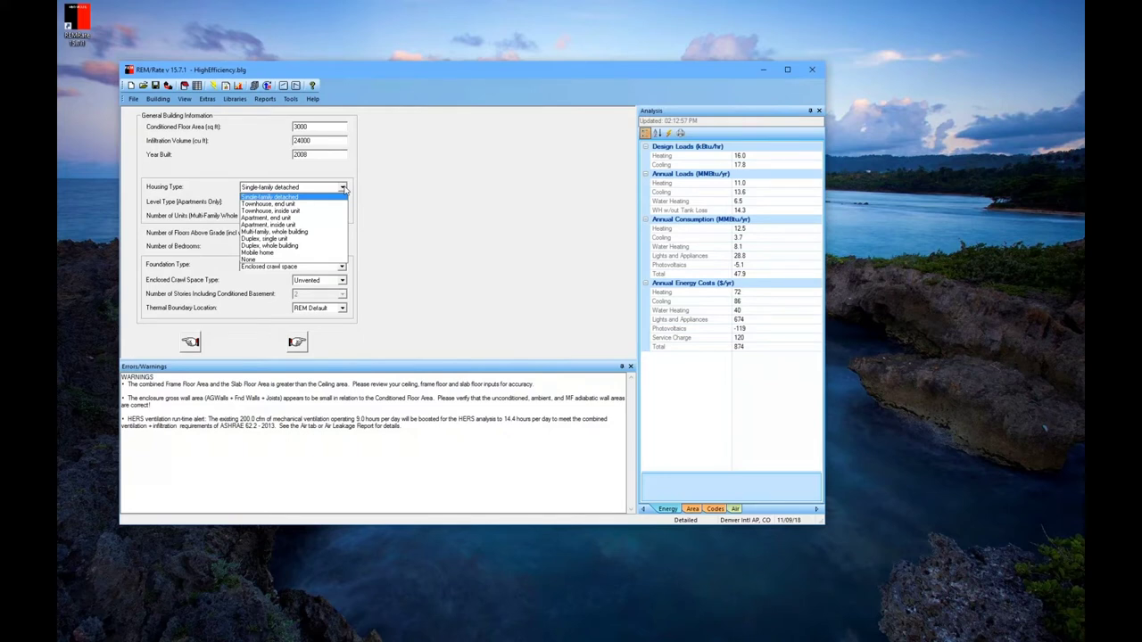
{"action": "left_click", "coordinate": [385, 232]}
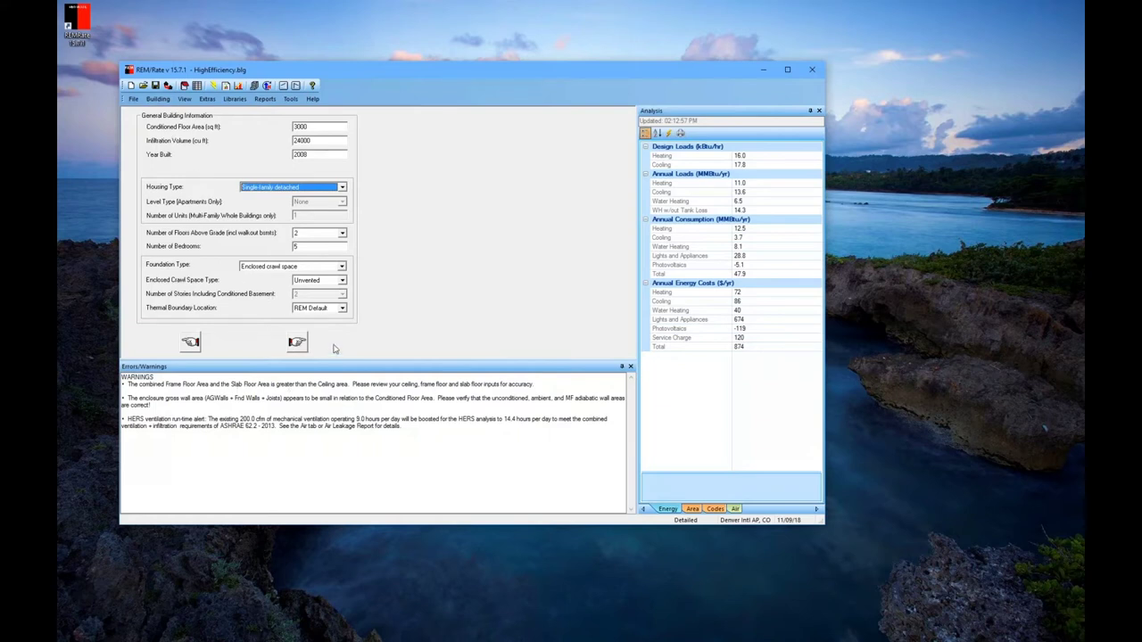
Go to Foundation Wall Properties, view the "R-8 Ext, 2 ft deep" entry in the Foundation Wall Type Library and cancel out of it
{"action": "left_click", "coordinate": [300, 345]}
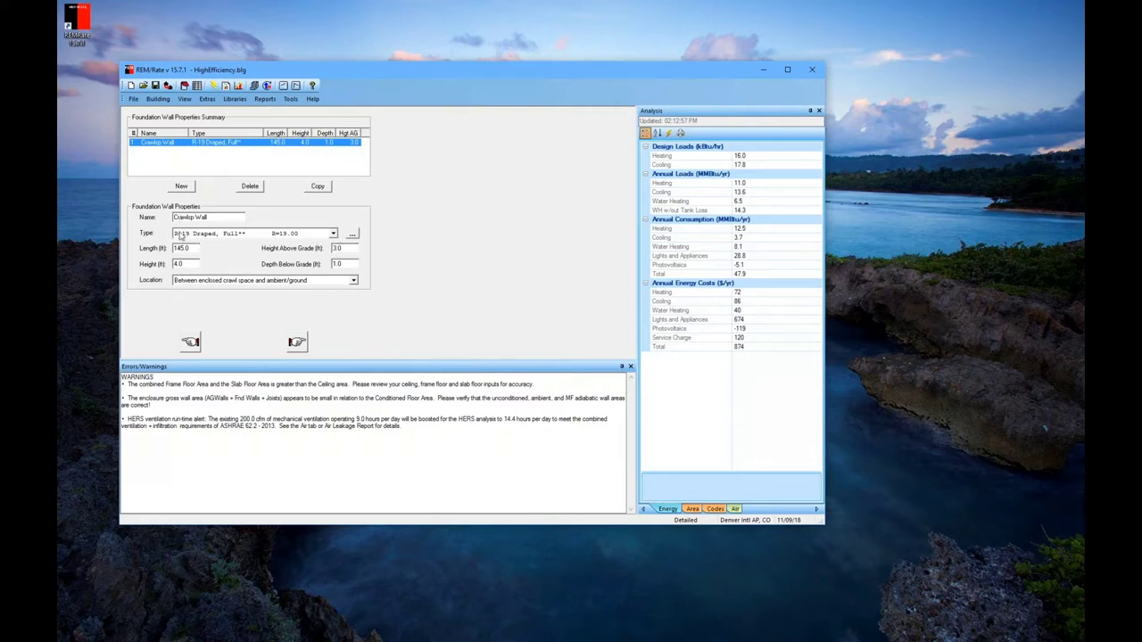
{"action": "left_click", "coordinate": [334, 234]}
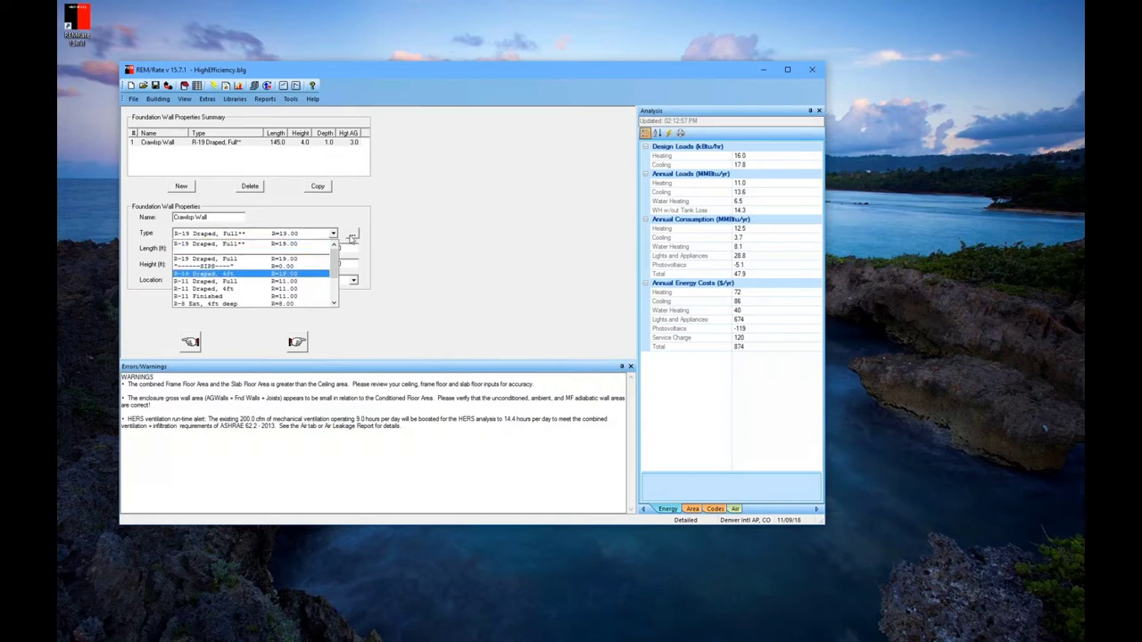
{"action": "left_click", "coordinate": [353, 235]}
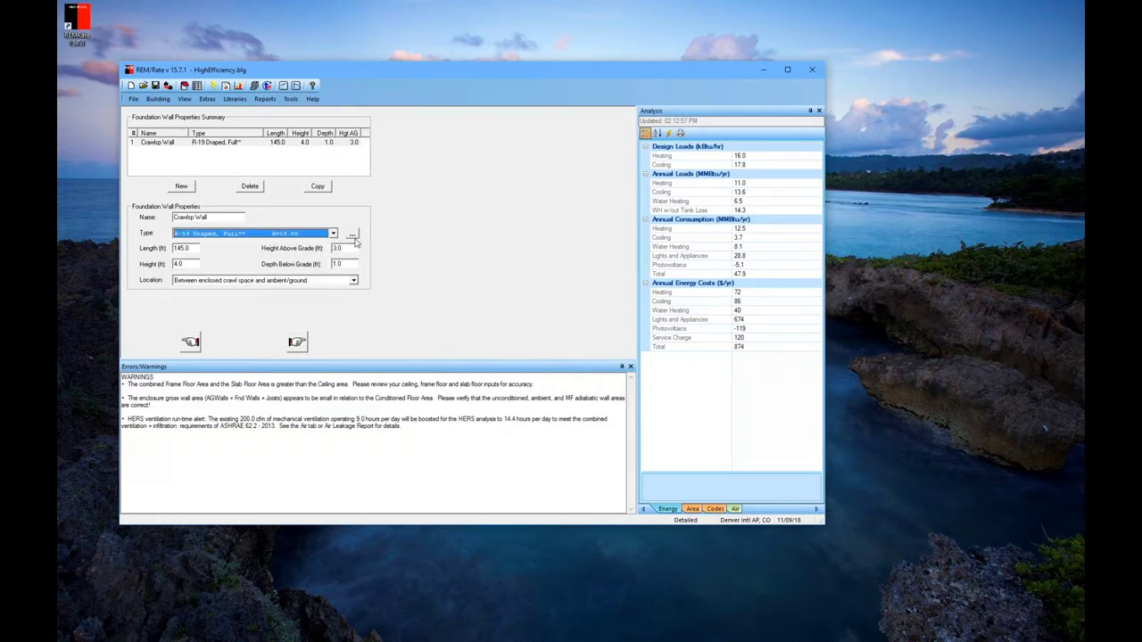
{"action": "left_click", "coordinate": [354, 236]}
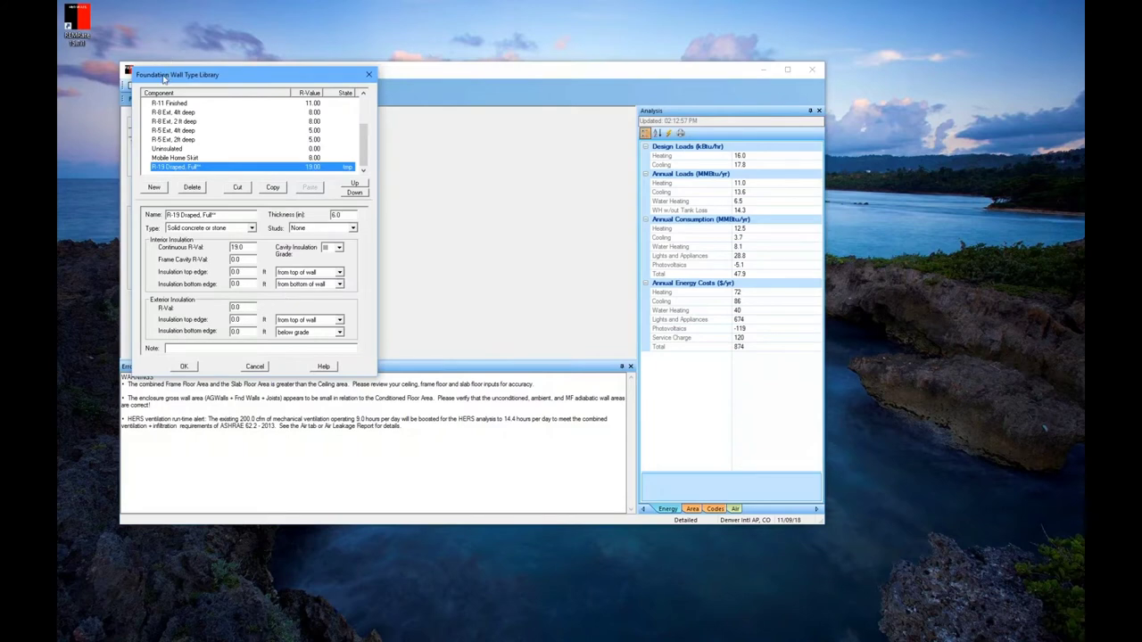
{"action": "left_click", "coordinate": [180, 124]}
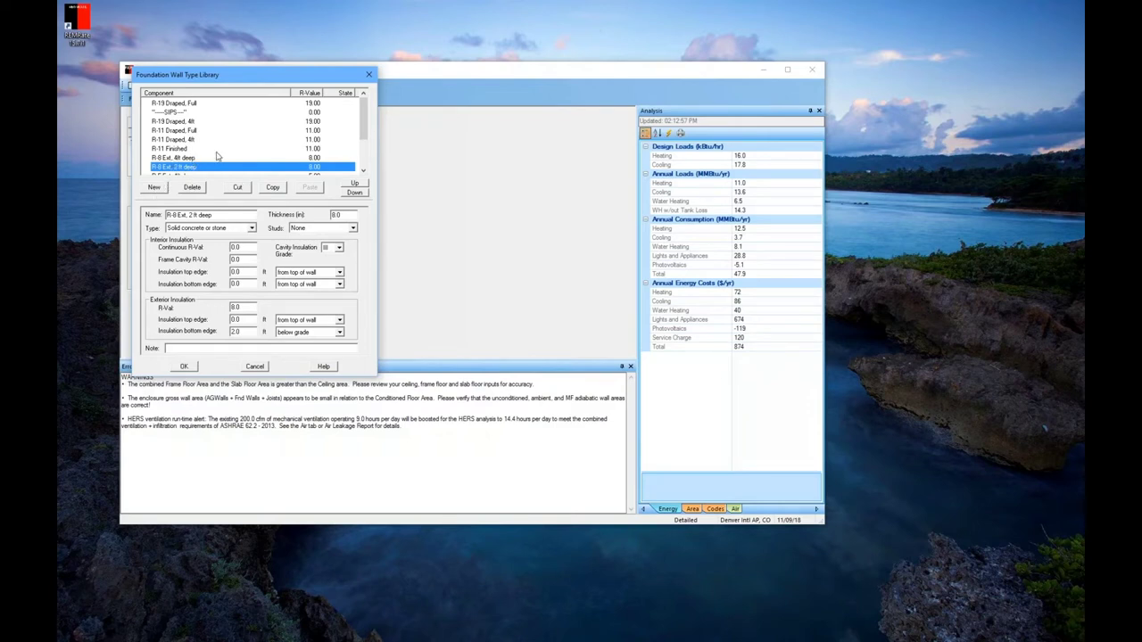
{"action": "left_click", "coordinate": [255, 367]}
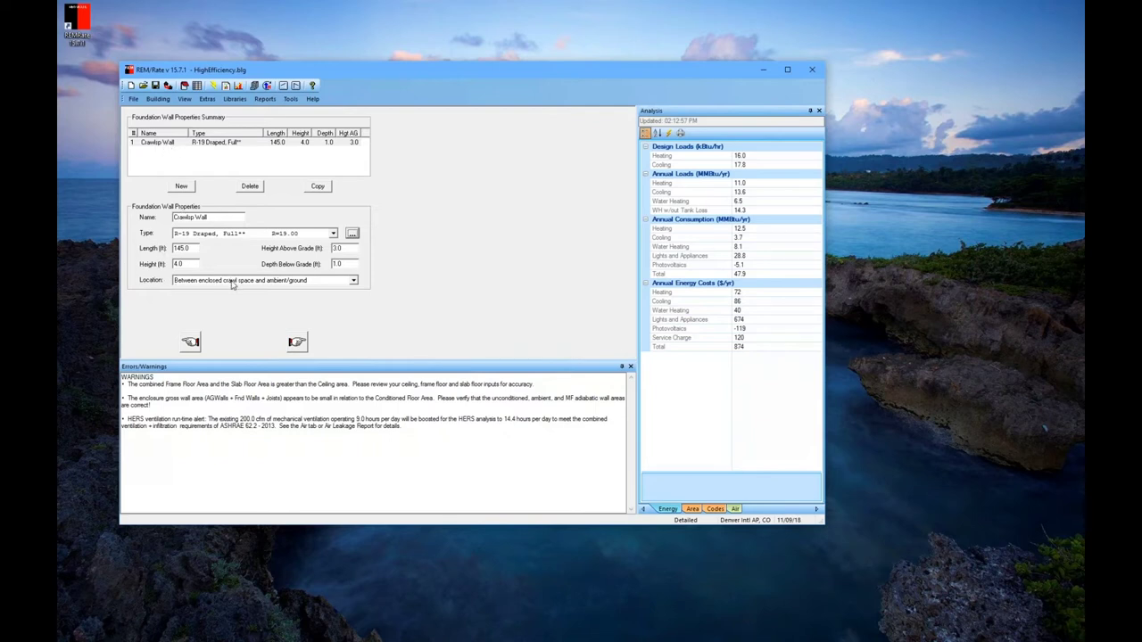
Revisit General Building Information, then set the foundation wall's location to "Between unconditioned basement and garage/ground" and check the building for errors
{"action": "left_click", "coordinate": [190, 341]}
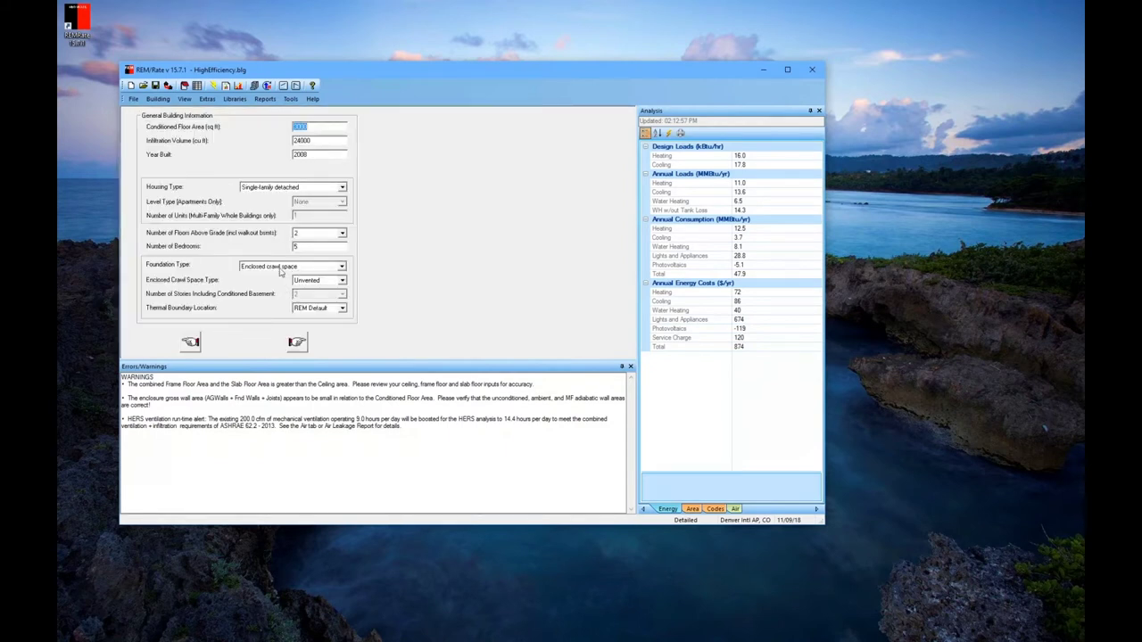
{"action": "left_click", "coordinate": [297, 341]}
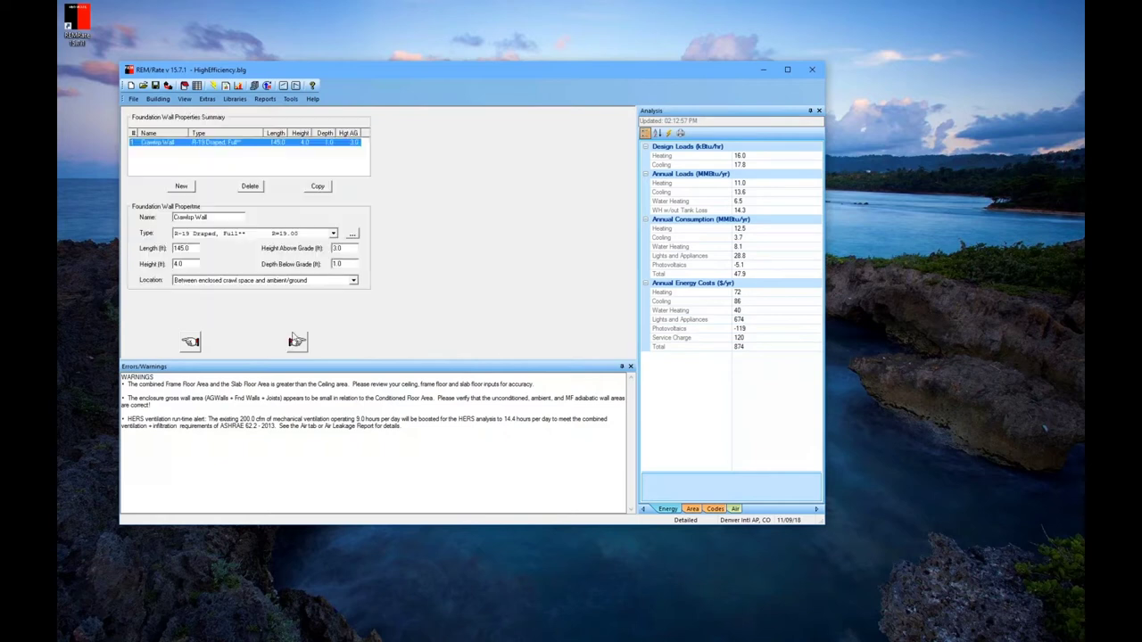
{"action": "left_click", "coordinate": [238, 284]}
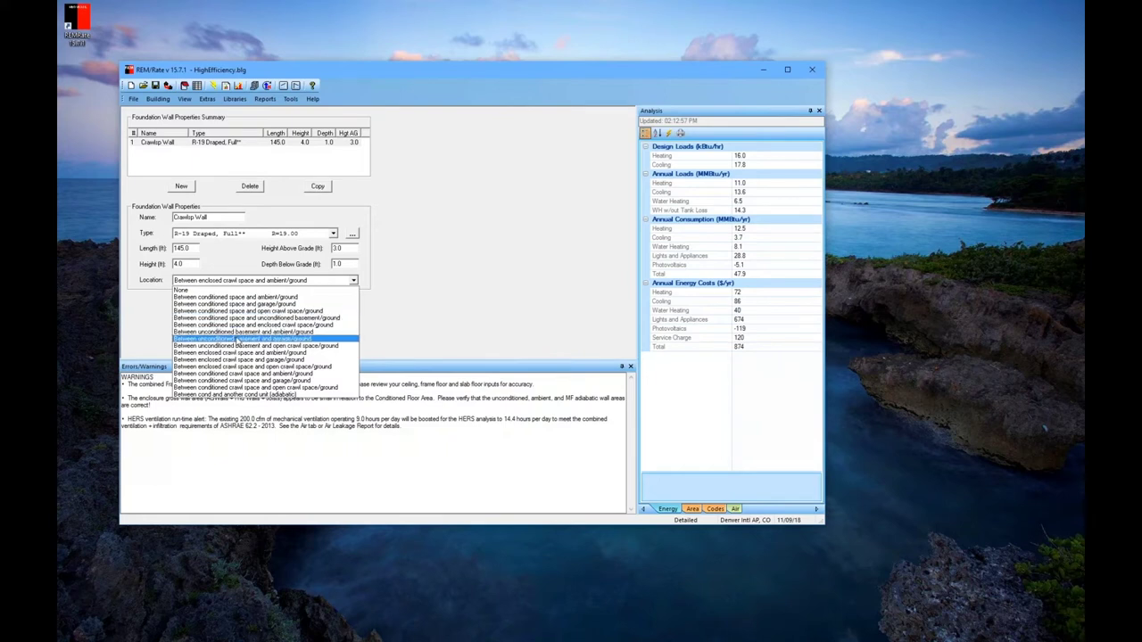
{"action": "left_click", "coordinate": [237, 342]}
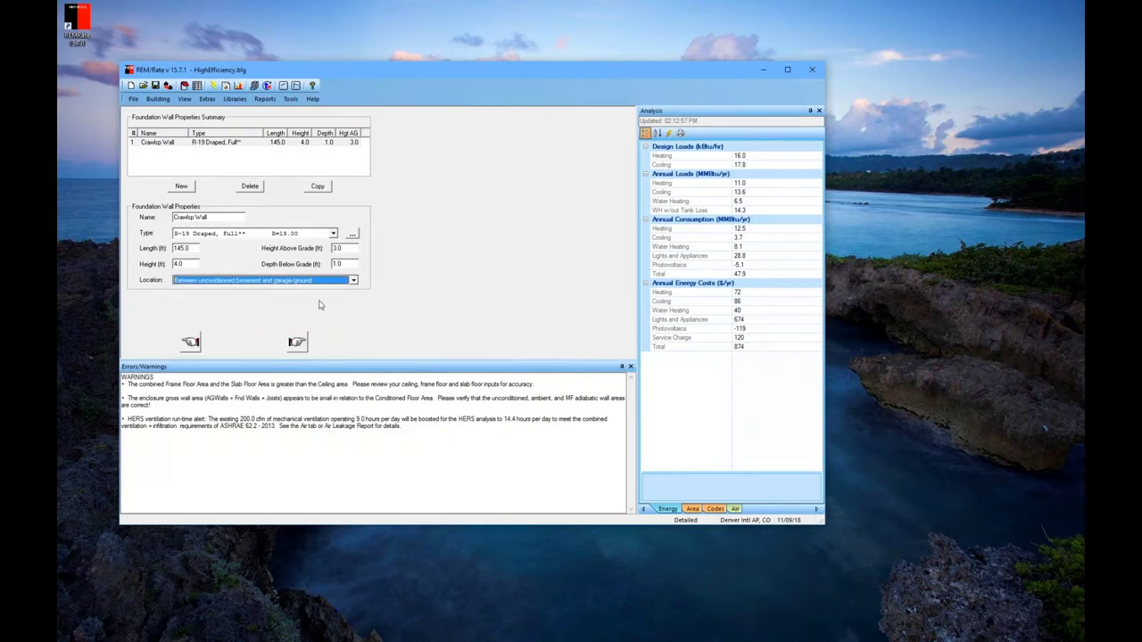
{"action": "left_click", "coordinate": [213, 86]}
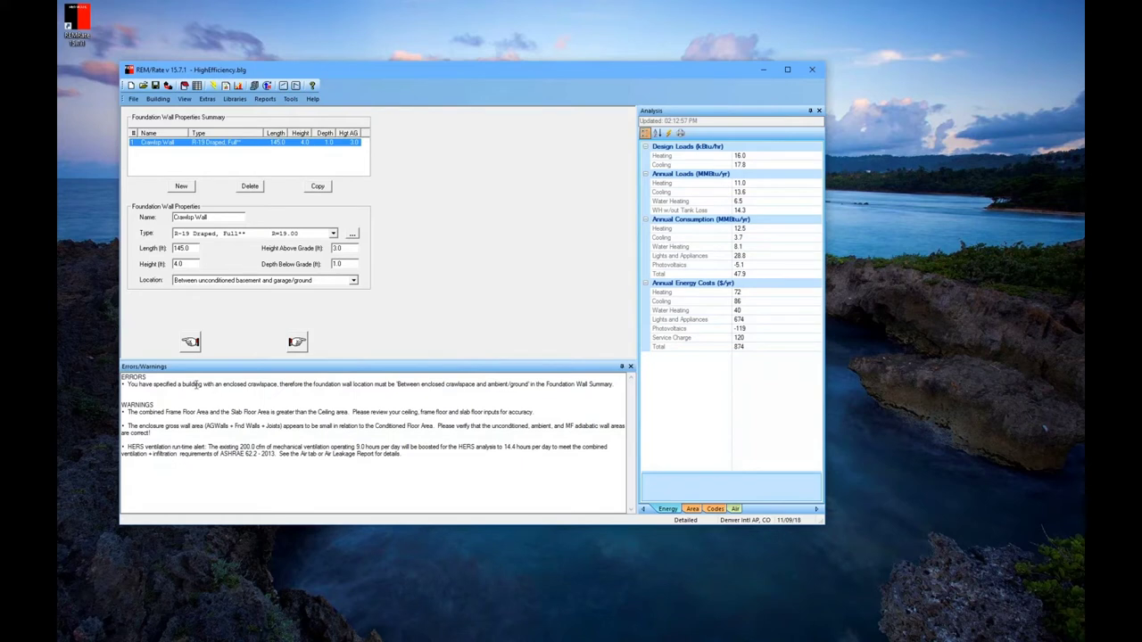
{"action": "left_click_drag", "start_coordinate": [159, 382], "coordinate": [232, 382]}
{"action": "left_click", "coordinate": [235, 383]}
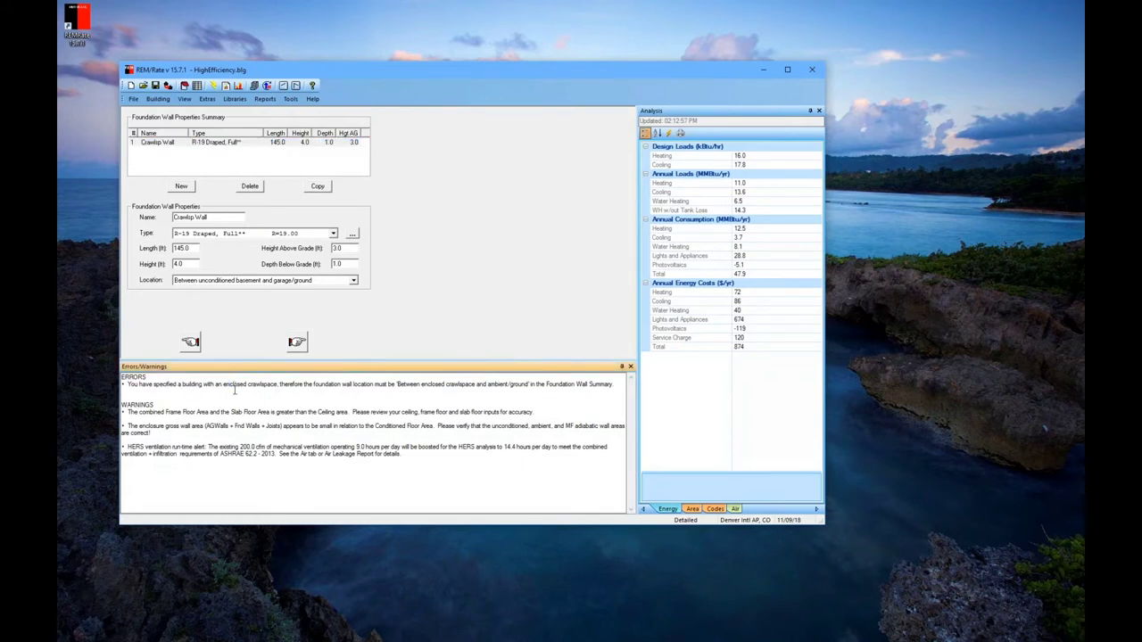
Set the foundation wall's location to "Between enclosed crawl space and ambient/ground" and page forward past Slab Floor to Floor Properties
{"action": "left_click", "coordinate": [321, 282]}
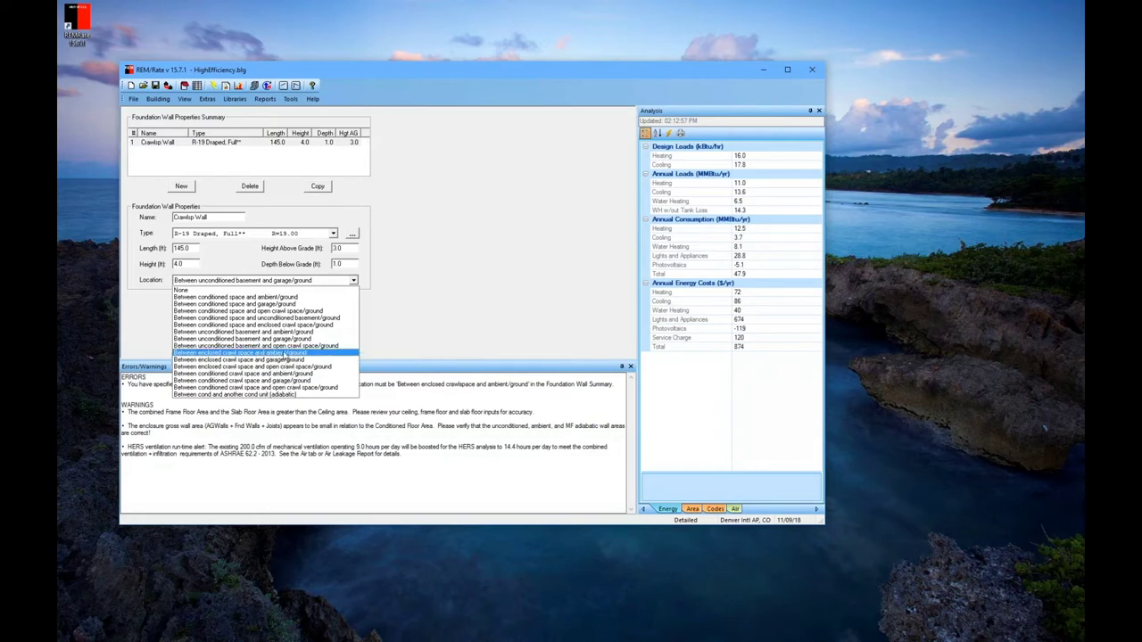
{"action": "left_click", "coordinate": [284, 352]}
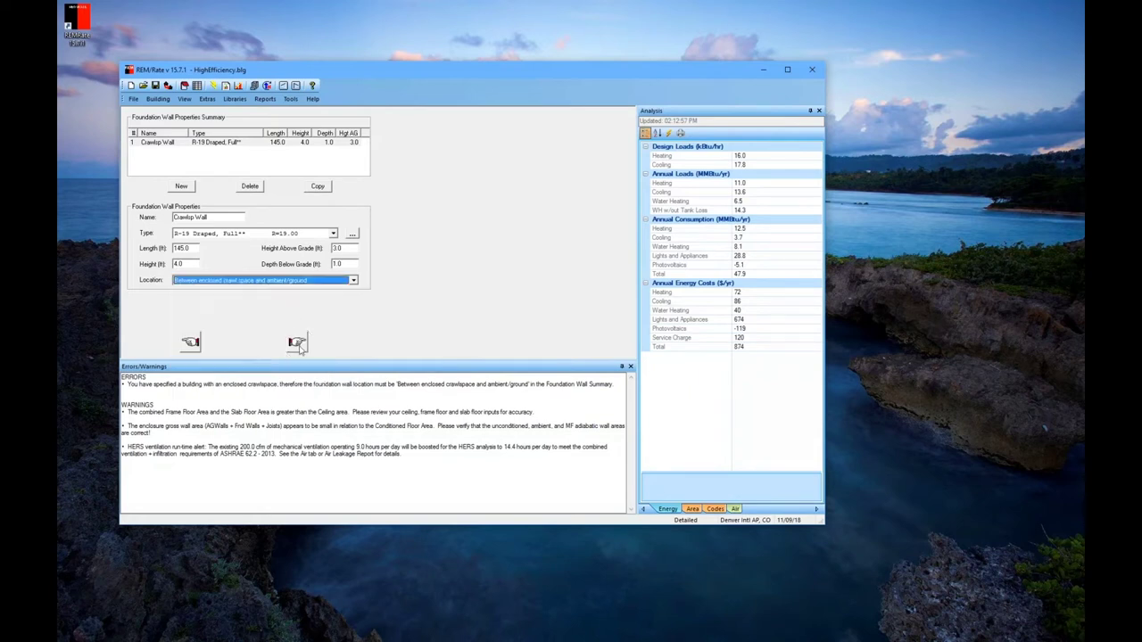
{"action": "left_click", "coordinate": [299, 344]}
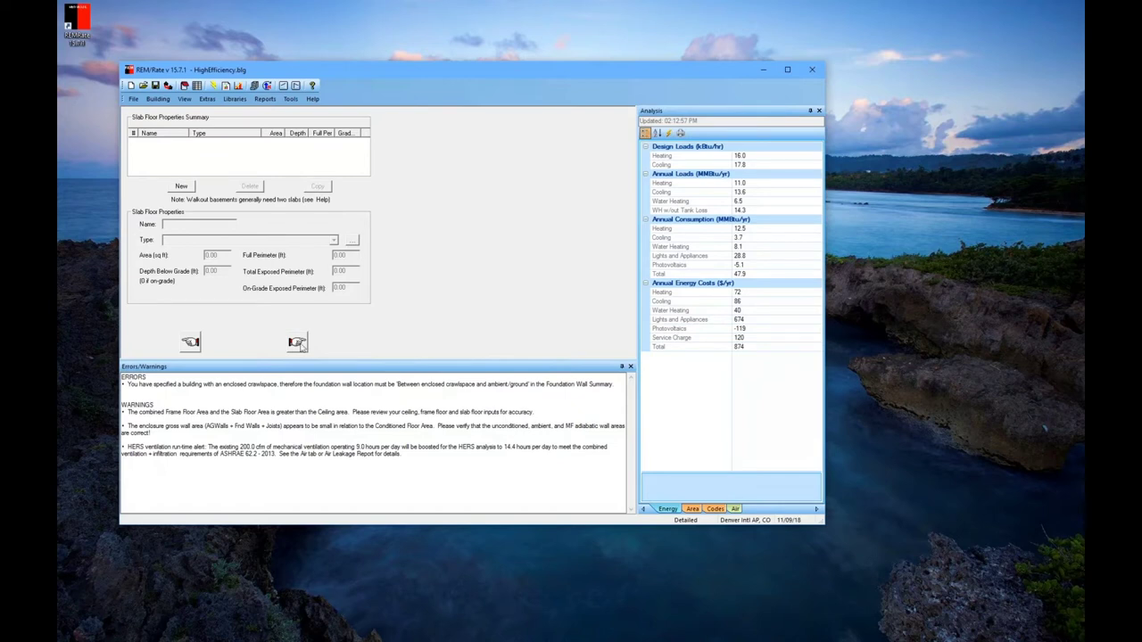
{"action": "left_click", "coordinate": [299, 344]}
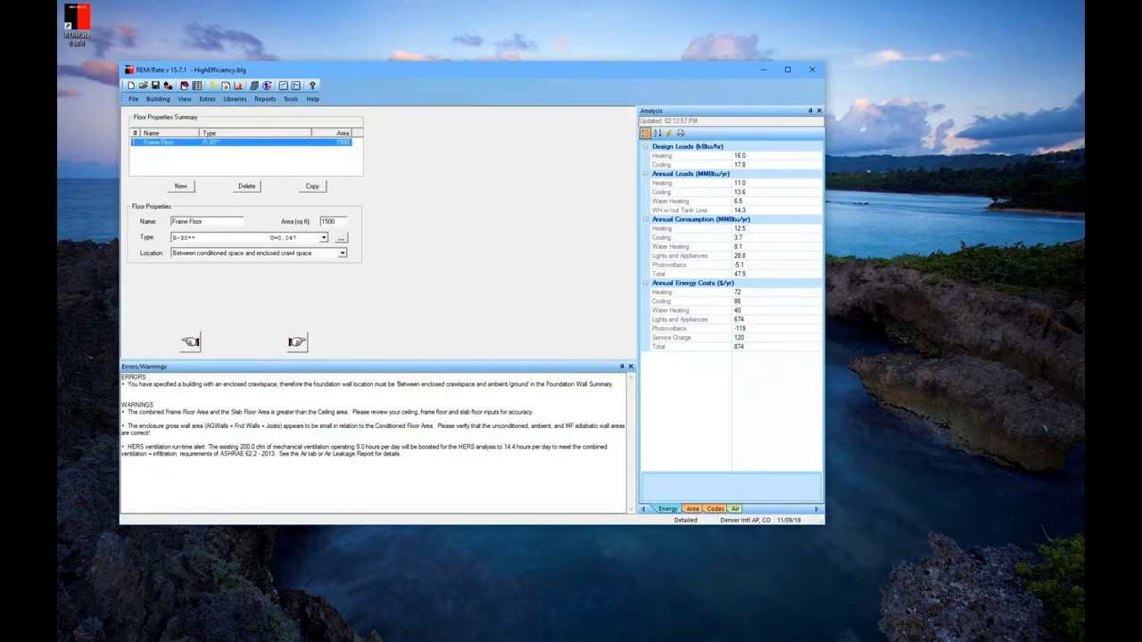
View the Floor Type Library from the frame floor's type and again from the program's general libraries, cancelling out both times
{"action": "left_click", "coordinate": [340, 241]}
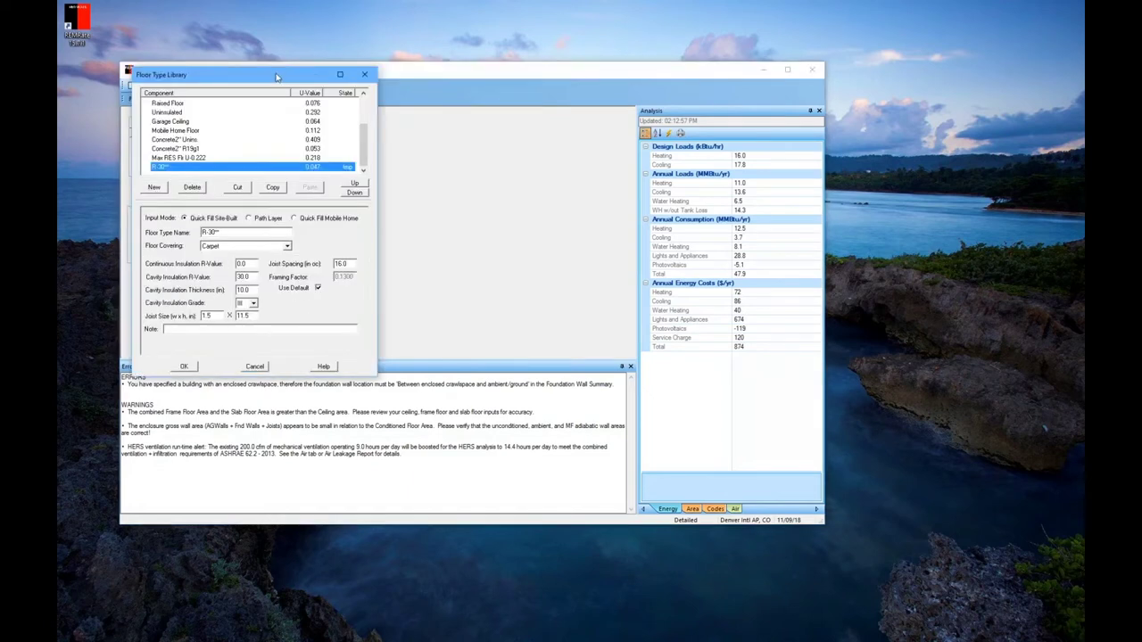
{"action": "left_click_drag", "start_coordinate": [284, 79], "coordinate": [336, 90]}
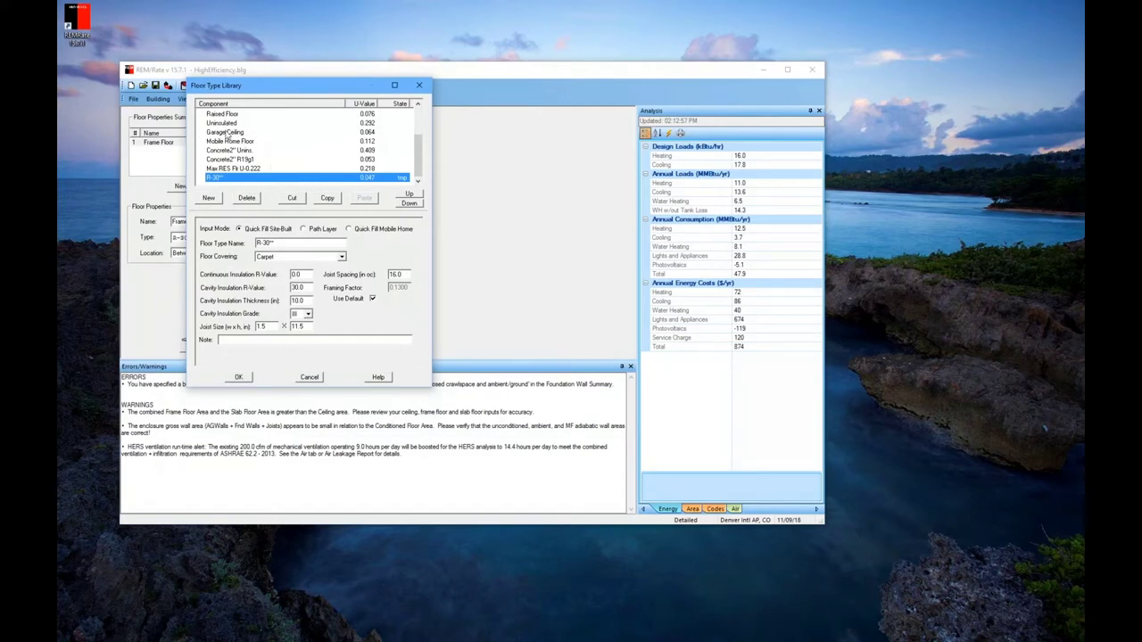
{"action": "left_click", "coordinate": [309, 377]}
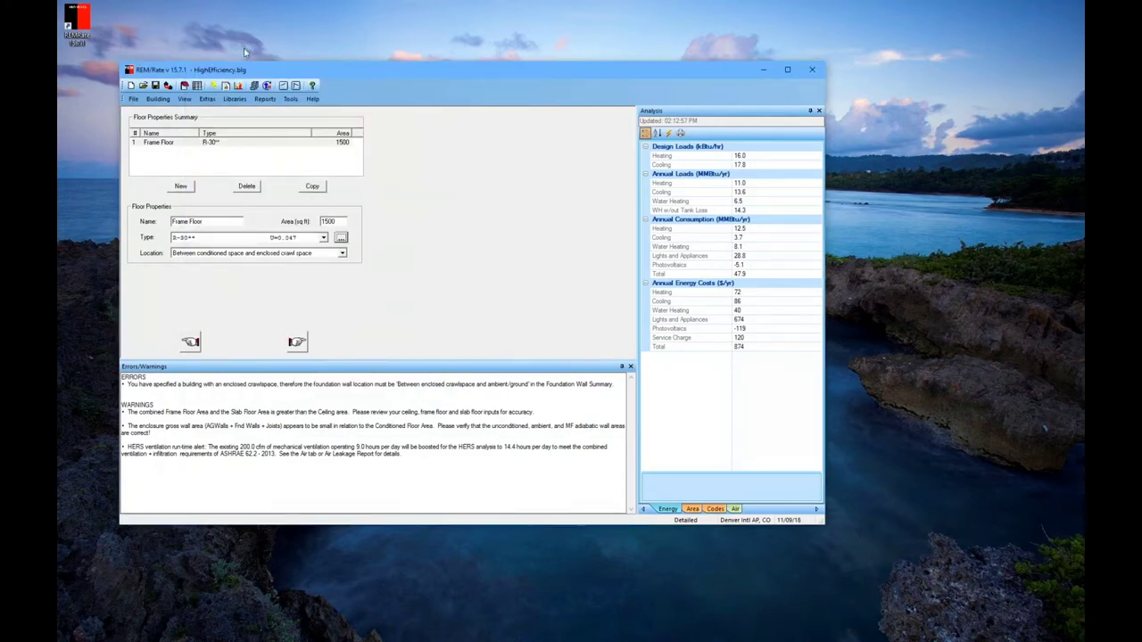
{"action": "left_click", "coordinate": [235, 99]}
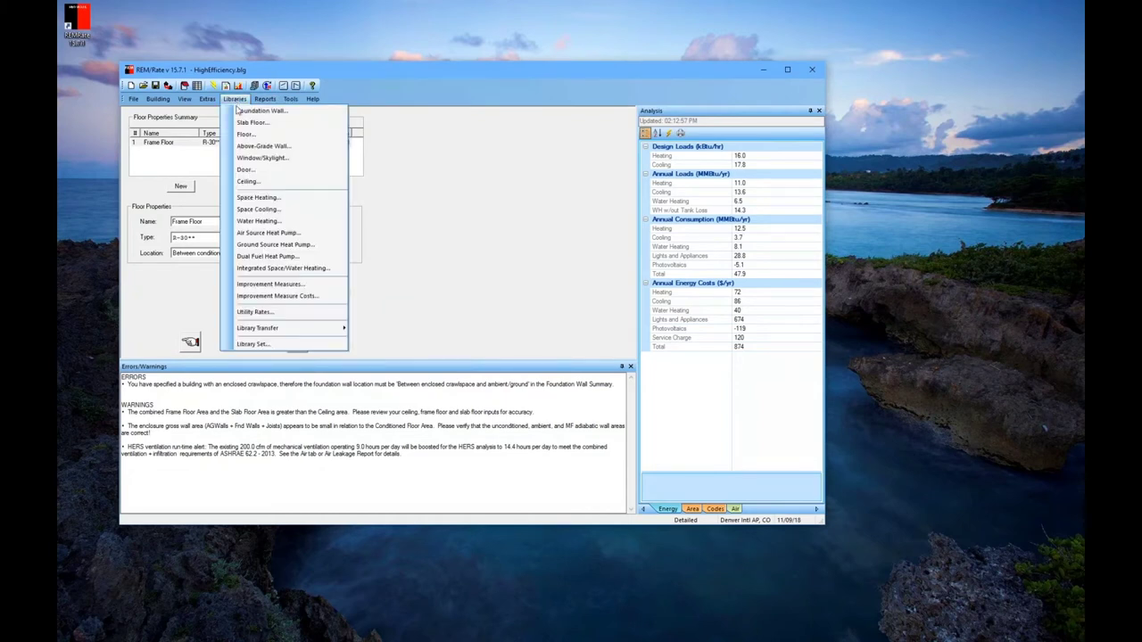
{"action": "left_click", "coordinate": [244, 134]}
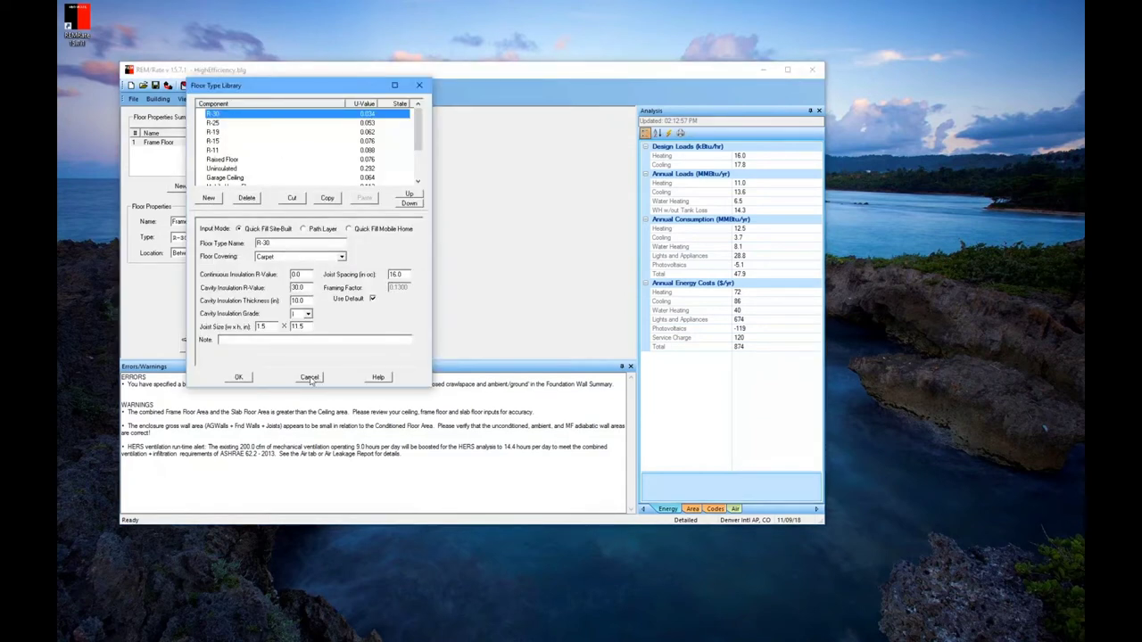
{"action": "left_click", "coordinate": [310, 378]}
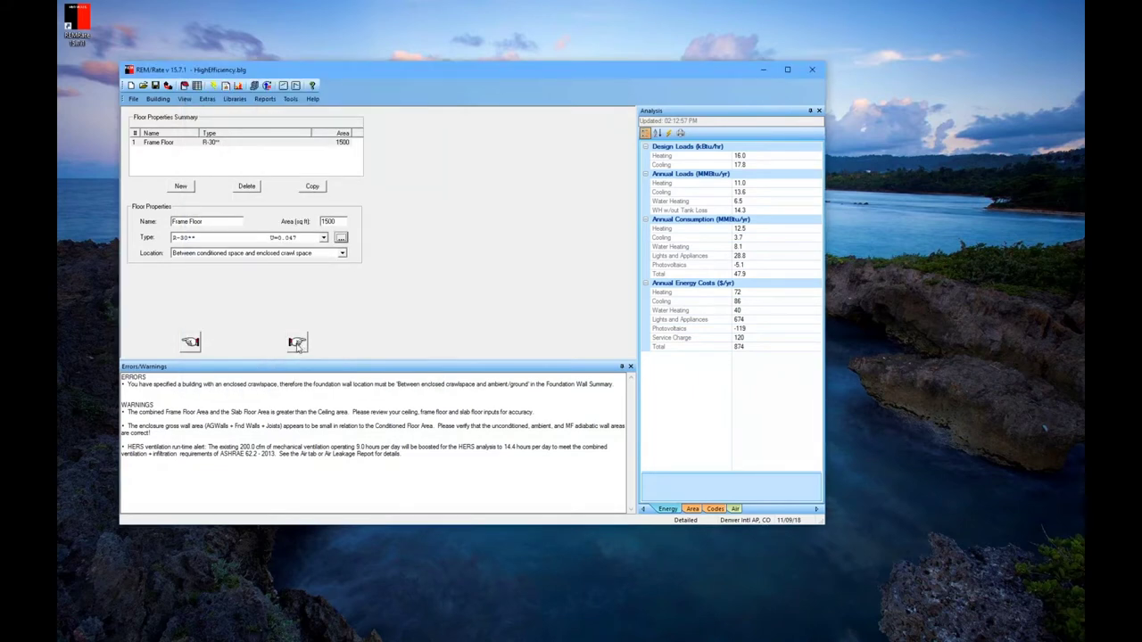
Go to Rim and Band Joist Properties, read its context help down to the joist cavity insulation diagram, and close the help
{"action": "left_click", "coordinate": [298, 345]}
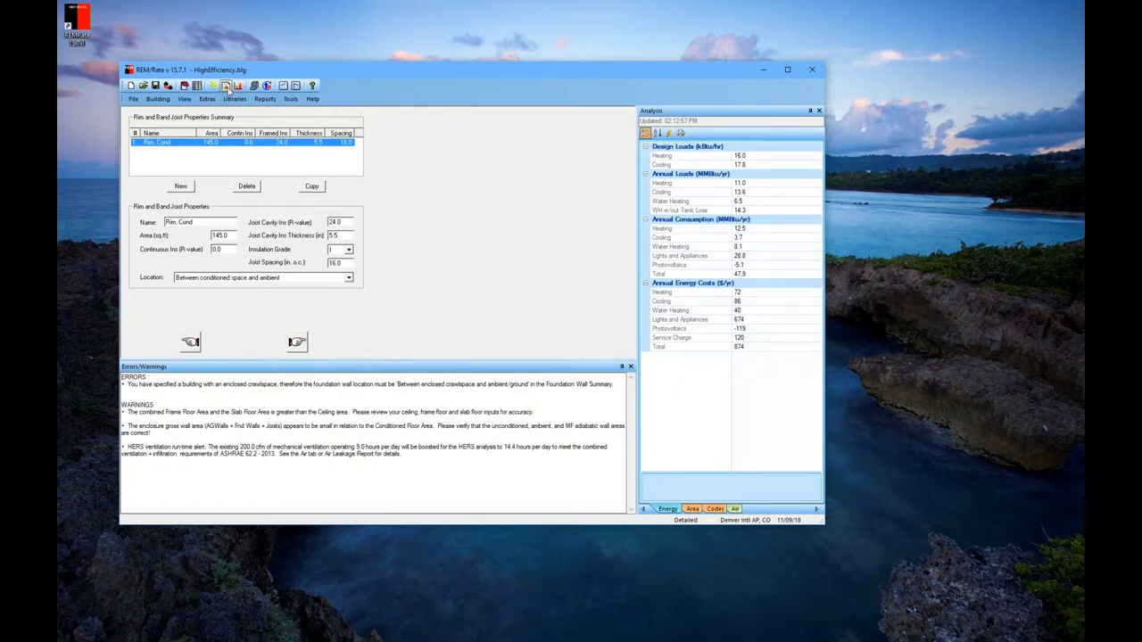
{"action": "left_click", "coordinate": [313, 85]}
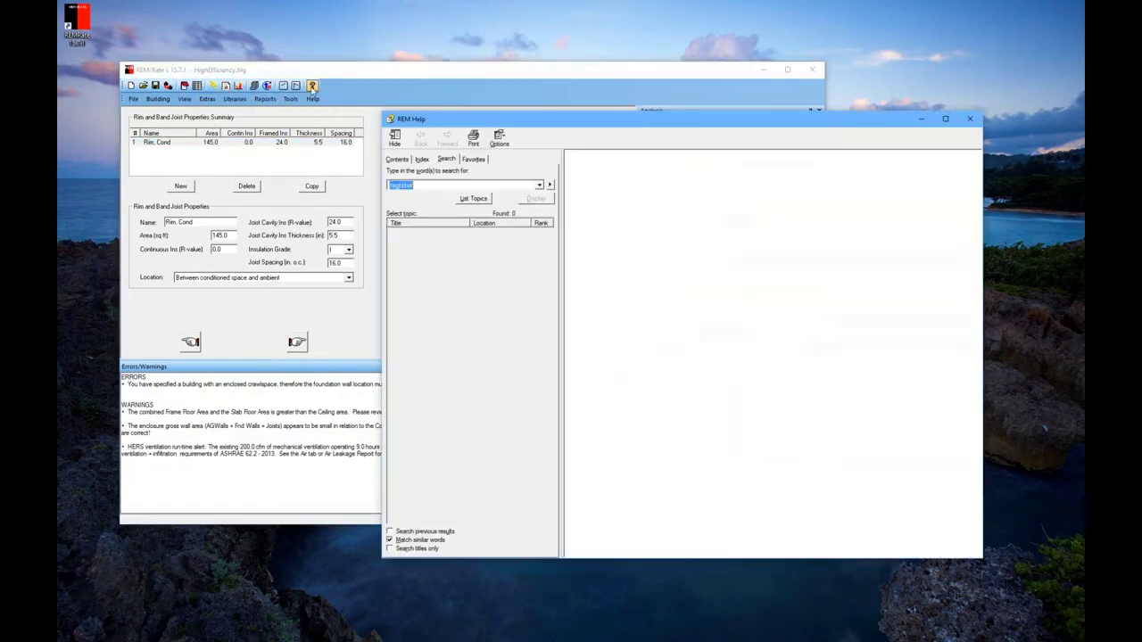
{"action": "scroll", "coordinate": [674, 368], "scroll_direction": "down", "scroll_amount": 5}
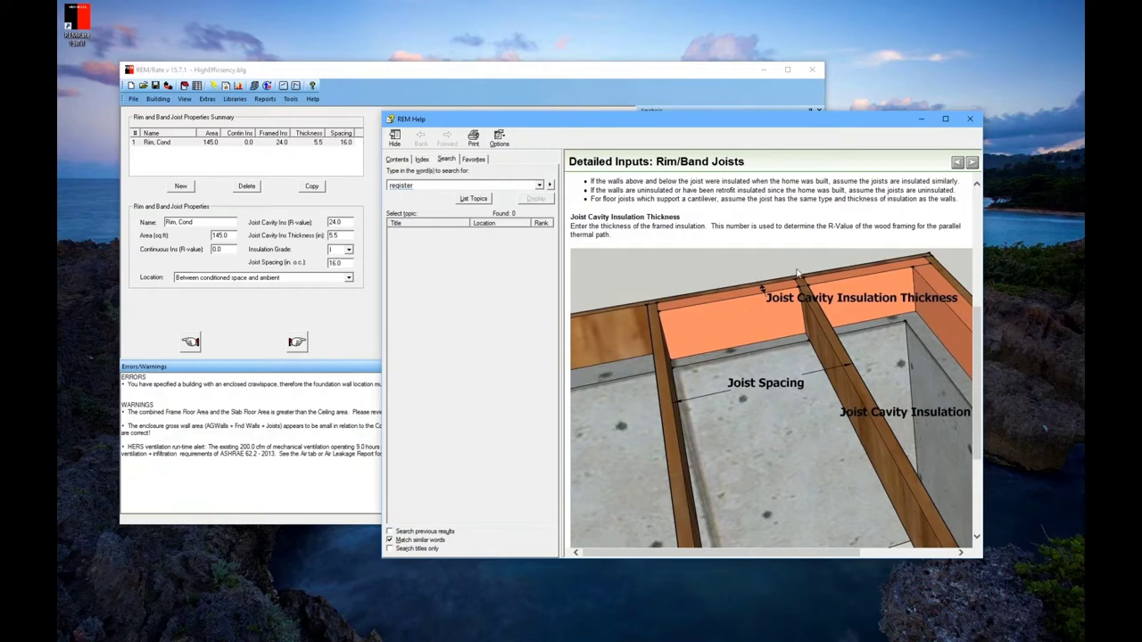
{"action": "left_click", "coordinate": [971, 122]}
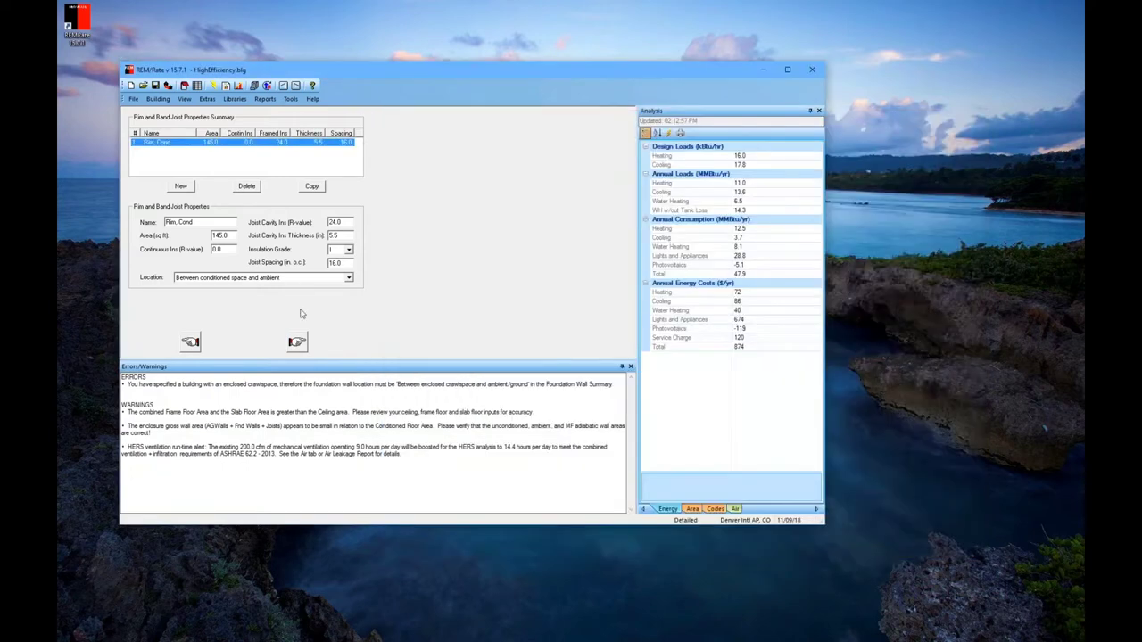
Go to Above-Grade Wall Properties, view the wall type's library entry in Path Layer mode down to its component value, and cancel
{"action": "left_click", "coordinate": [297, 341]}
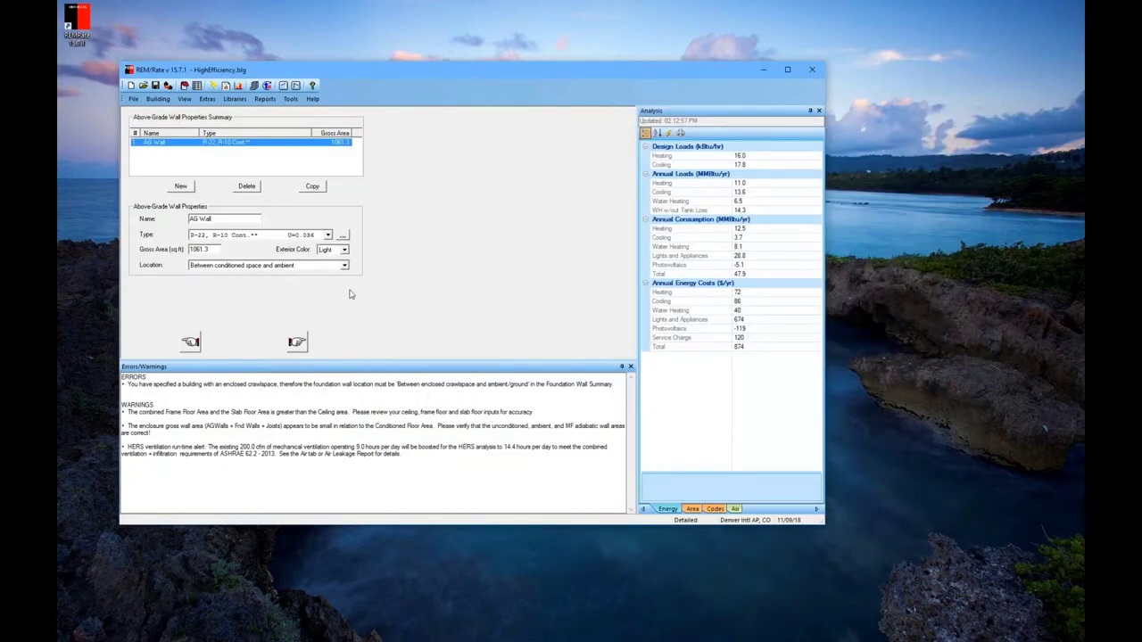
{"action": "left_click", "coordinate": [342, 238]}
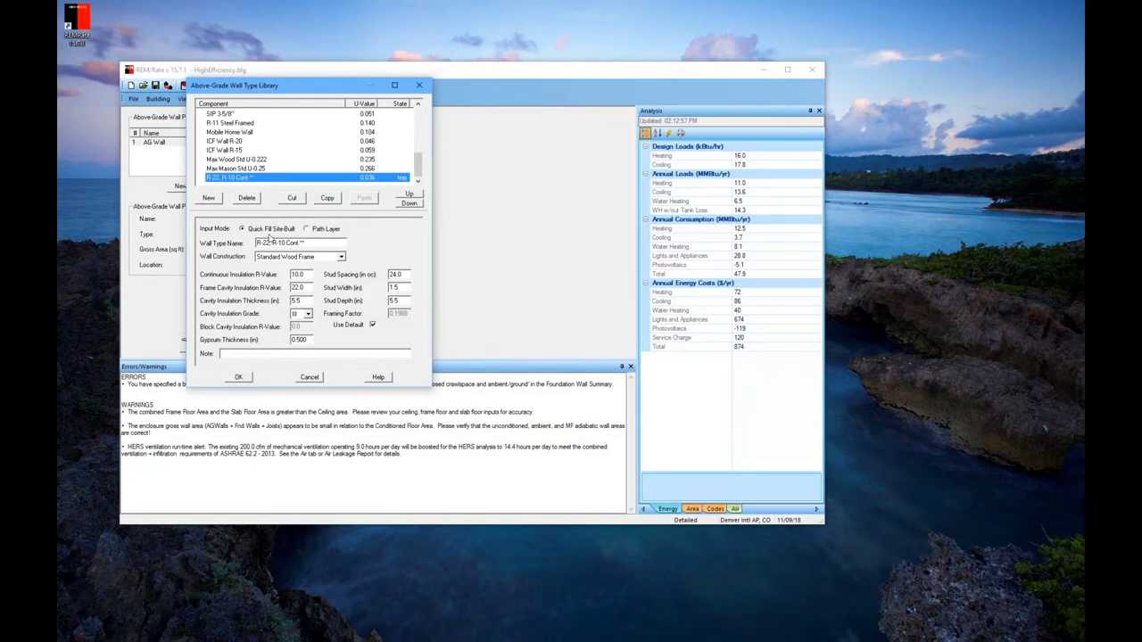
{"action": "left_click", "coordinate": [307, 230]}
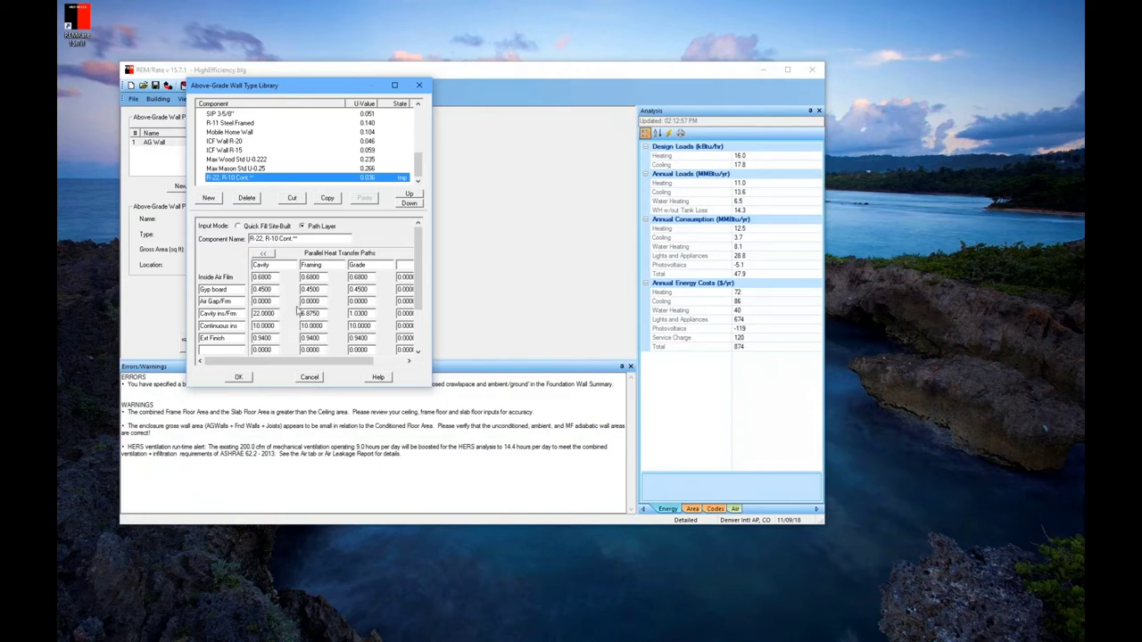
{"action": "scroll", "coordinate": [328, 315], "scroll_direction": "down", "scroll_amount": 4}
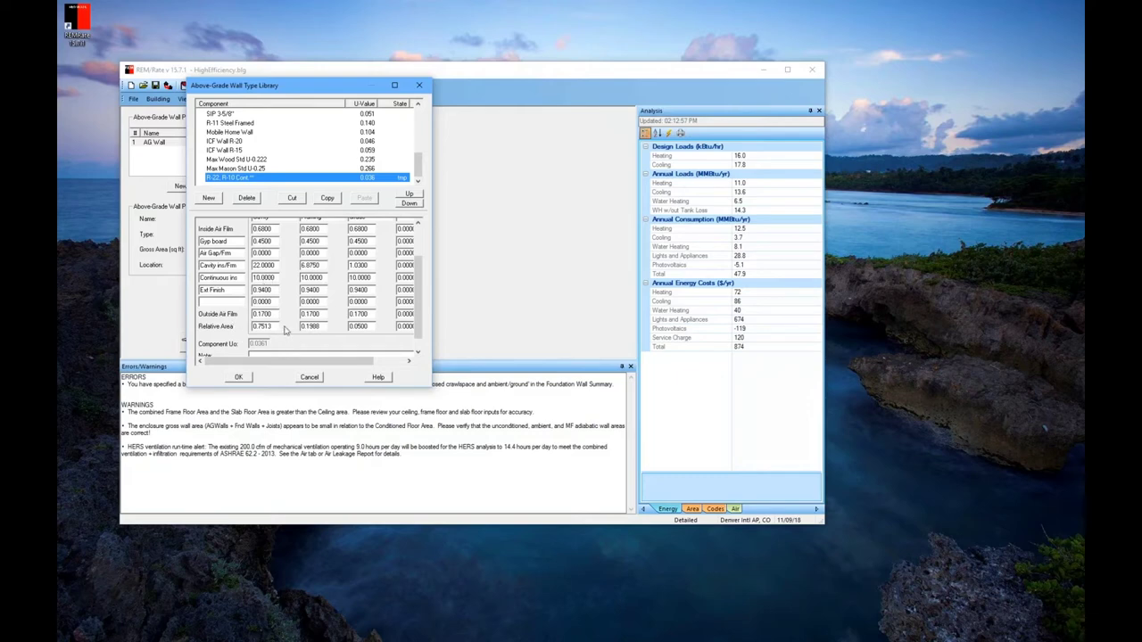
{"action": "scroll", "coordinate": [286, 331], "scroll_direction": "down", "scroll_amount": 2}
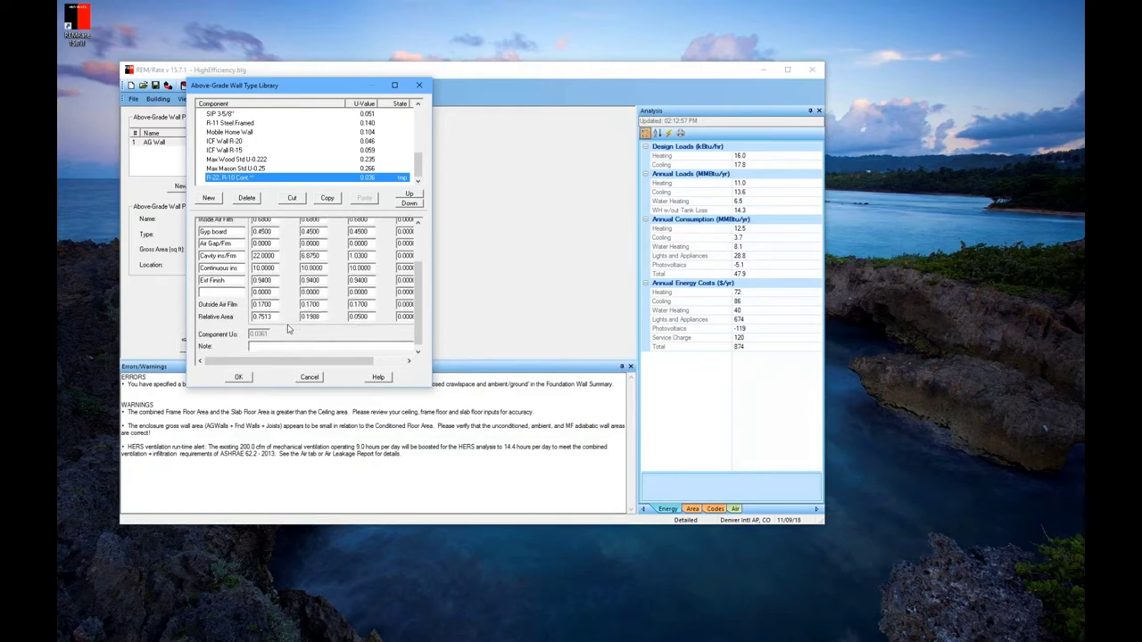
{"action": "scroll", "coordinate": [299, 336], "scroll_direction": "down", "scroll_amount": 1}
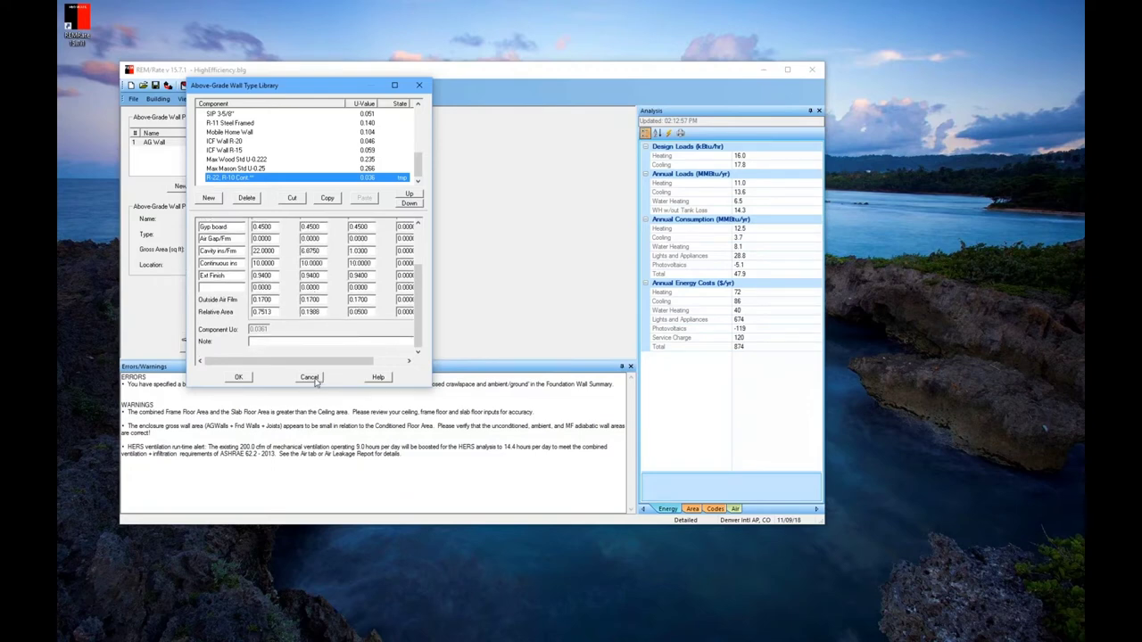
{"action": "left_click", "coordinate": [310, 377]}
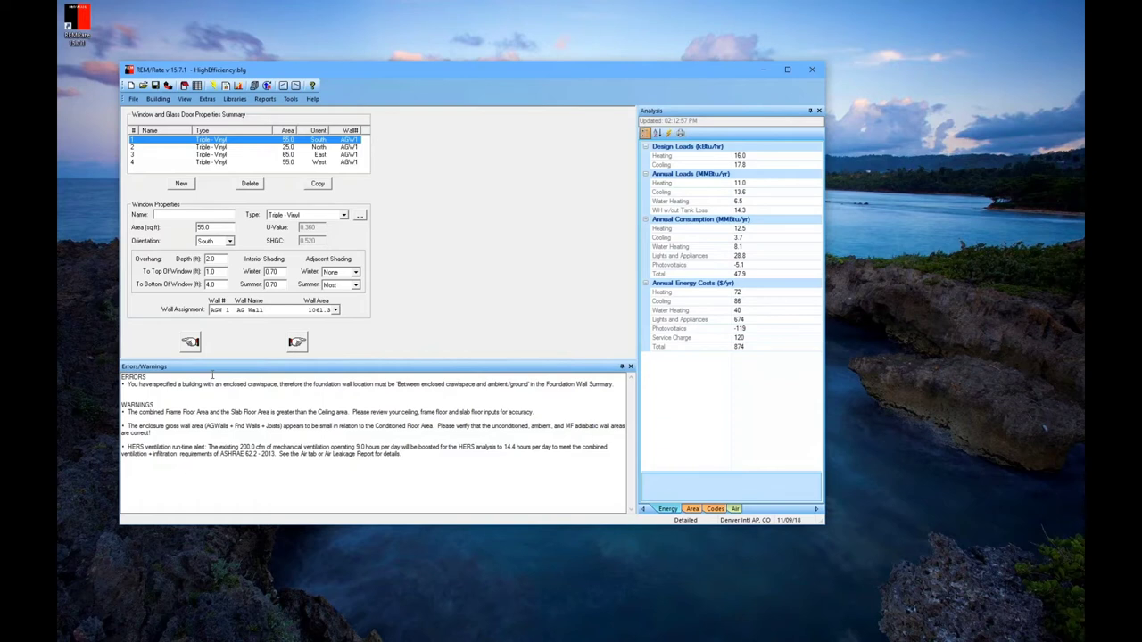
View the wall assignment choices for the south window and return to Above-Grade Wall Properties
{"action": "left_click", "coordinate": [335, 310]}
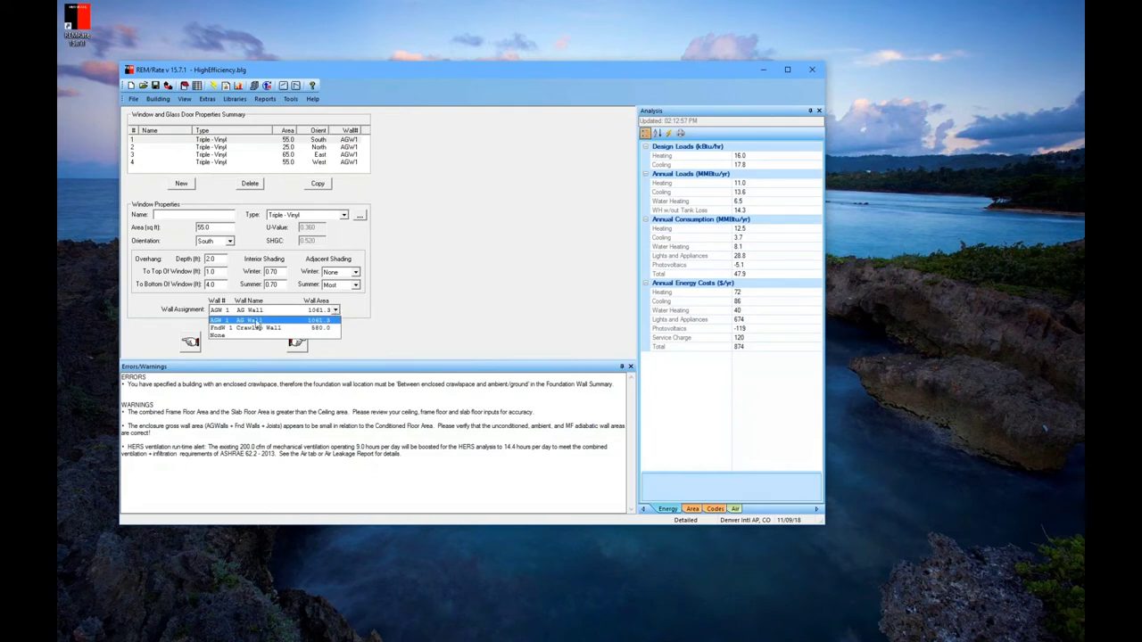
{"action": "left_click", "coordinate": [377, 311]}
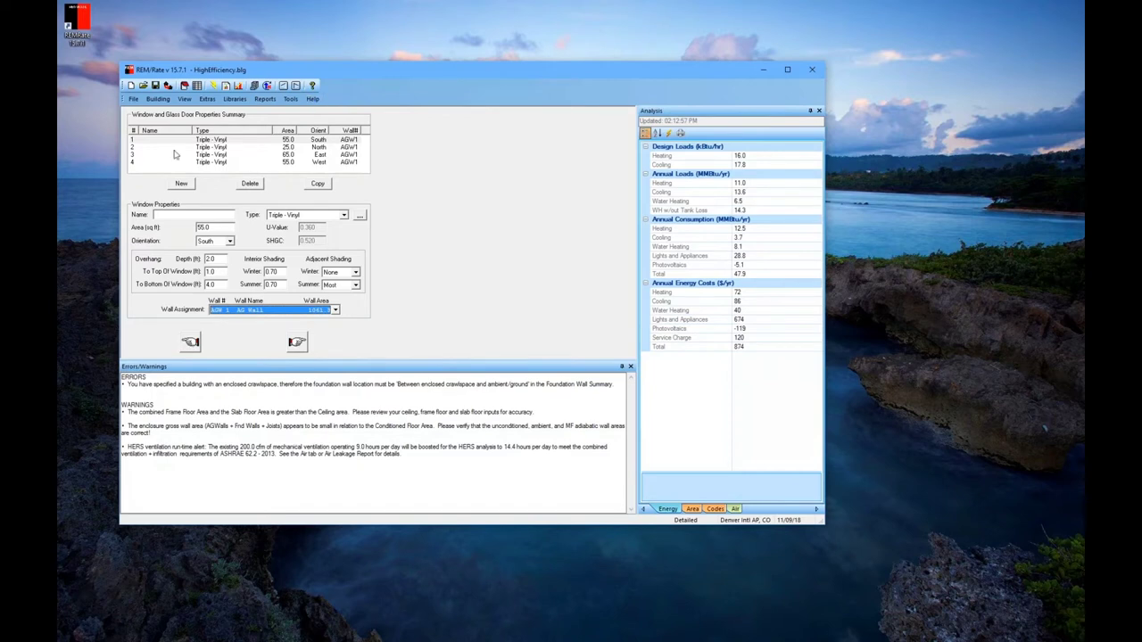
{"action": "left_click", "coordinate": [160, 100]}
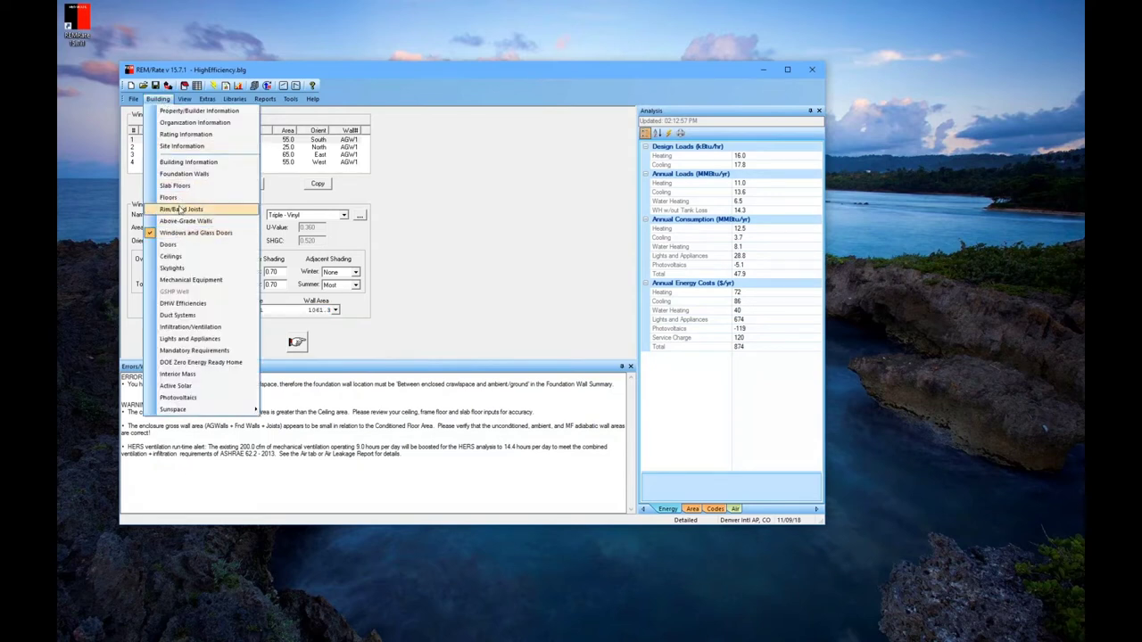
{"action": "left_click", "coordinate": [183, 221]}
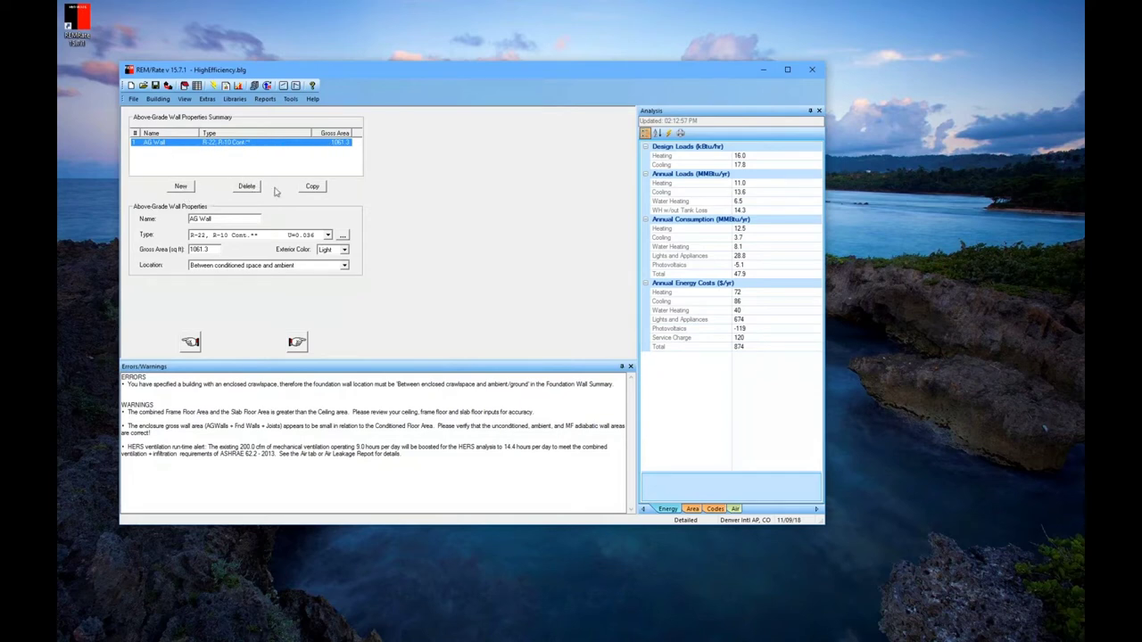
Make three copies of the AG Wall entry
{"action": "left_click", "coordinate": [312, 185]}
{"action": "left_click", "coordinate": [312, 186]}
{"action": "left_click", "coordinate": [312, 185]}
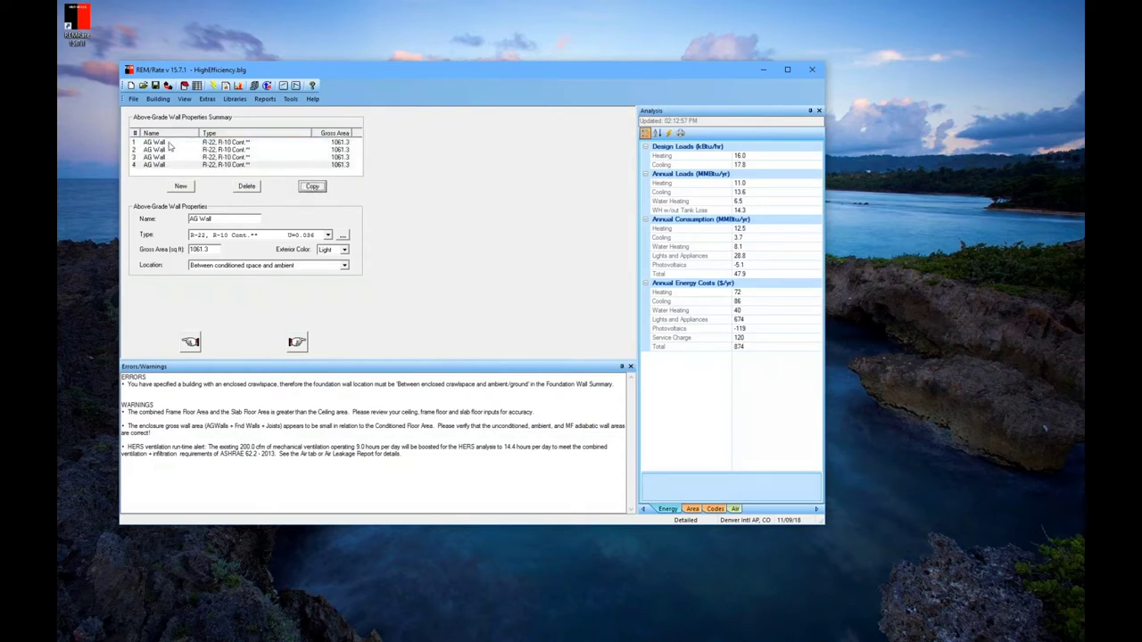
Try a multiple selection of the copied AG Wall entries and delete the surplus walls from the summary
{"action": "left_click", "coordinate": [162, 144]}
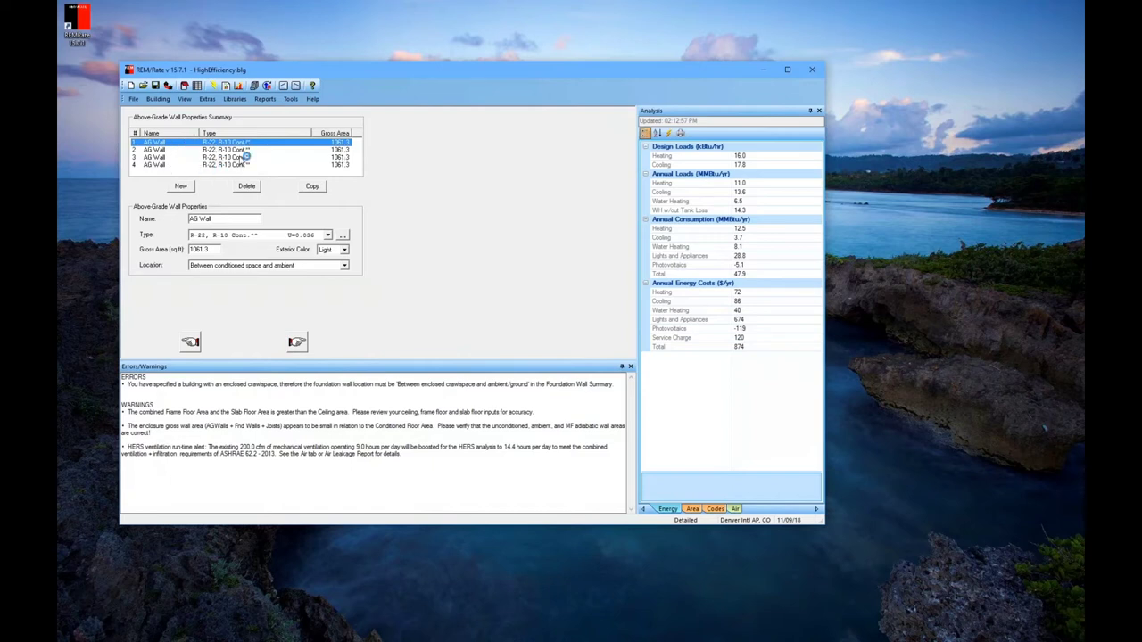
{"action": "left_click", "coordinate": [236, 151]}
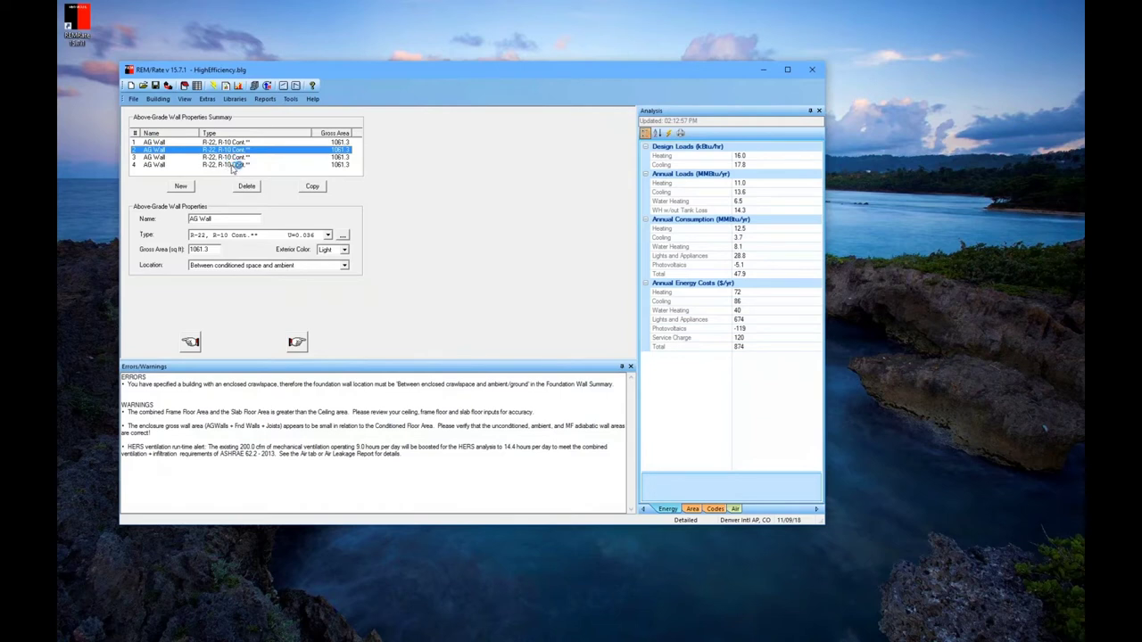
{"action": "left_click", "coordinate": [232, 165], "text": "shift"}
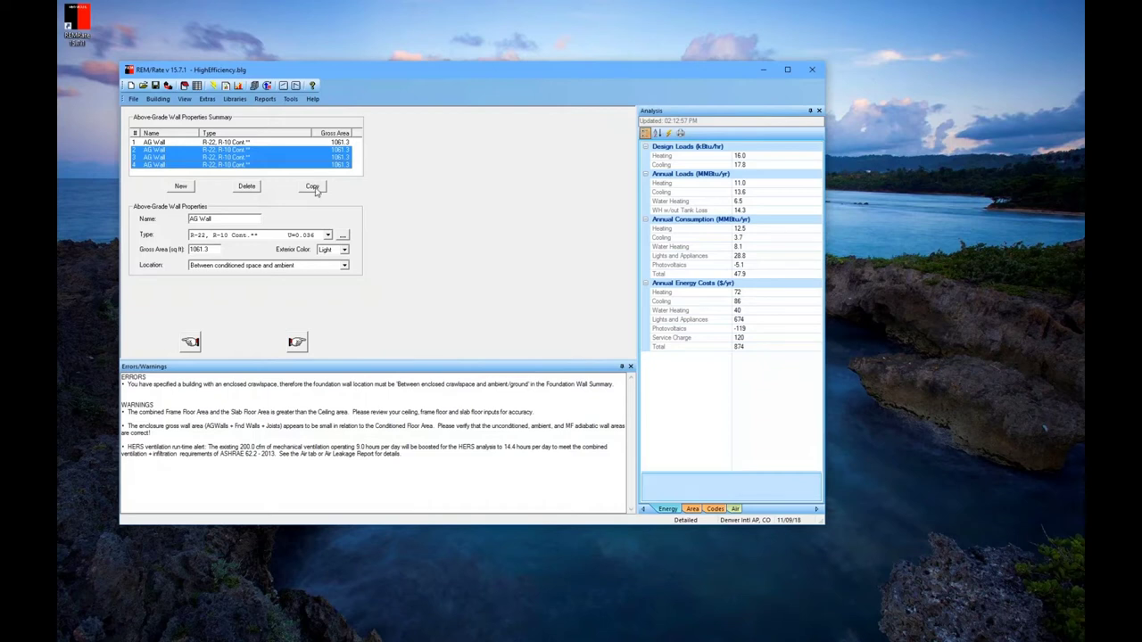
{"action": "left_click", "coordinate": [248, 188]}
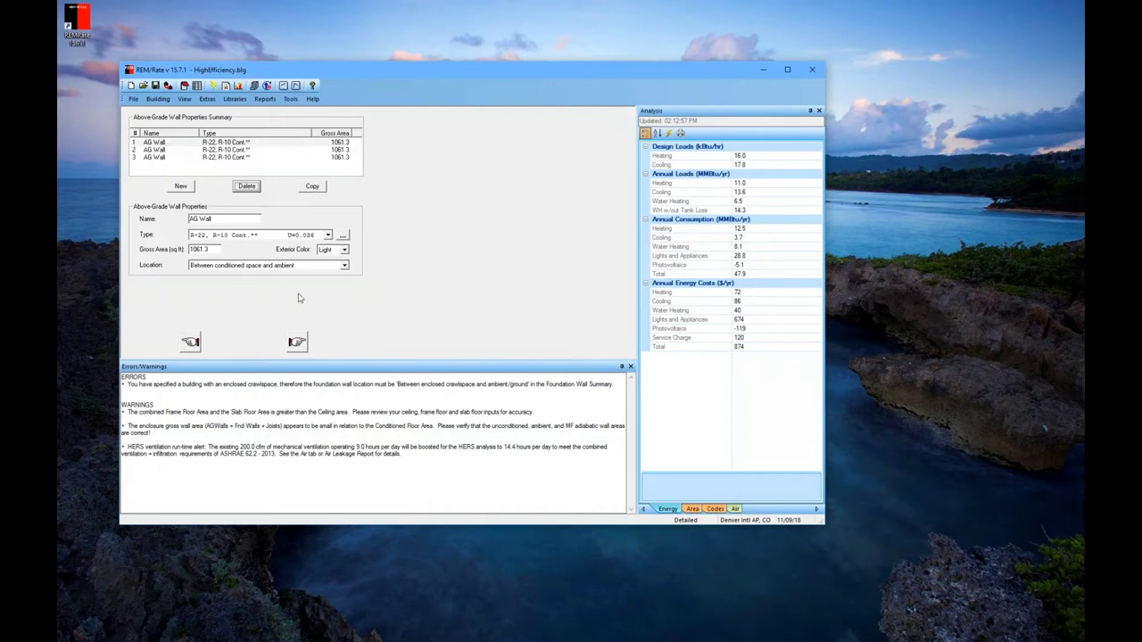
{"action": "left_click", "coordinate": [248, 187]}
{"action": "left_click", "coordinate": [549, 332]}
{"action": "left_click", "coordinate": [206, 144]}
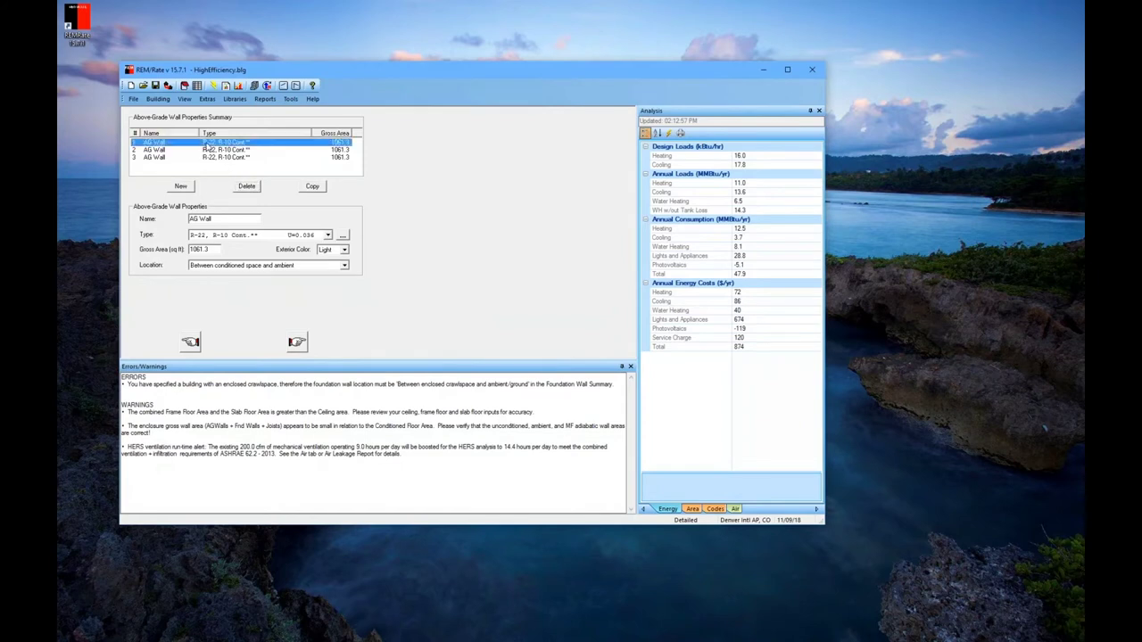
{"action": "left_click", "coordinate": [247, 188]}
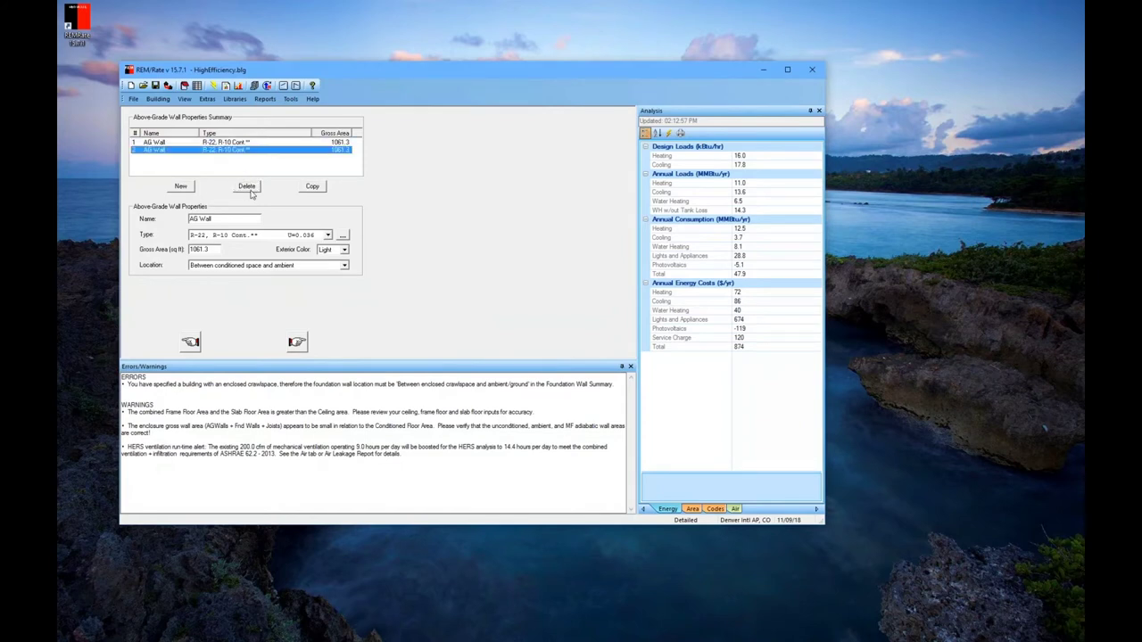
Page forward through the window and door screens, viewing the type library of each and cancelling out
{"action": "left_click", "coordinate": [301, 342]}
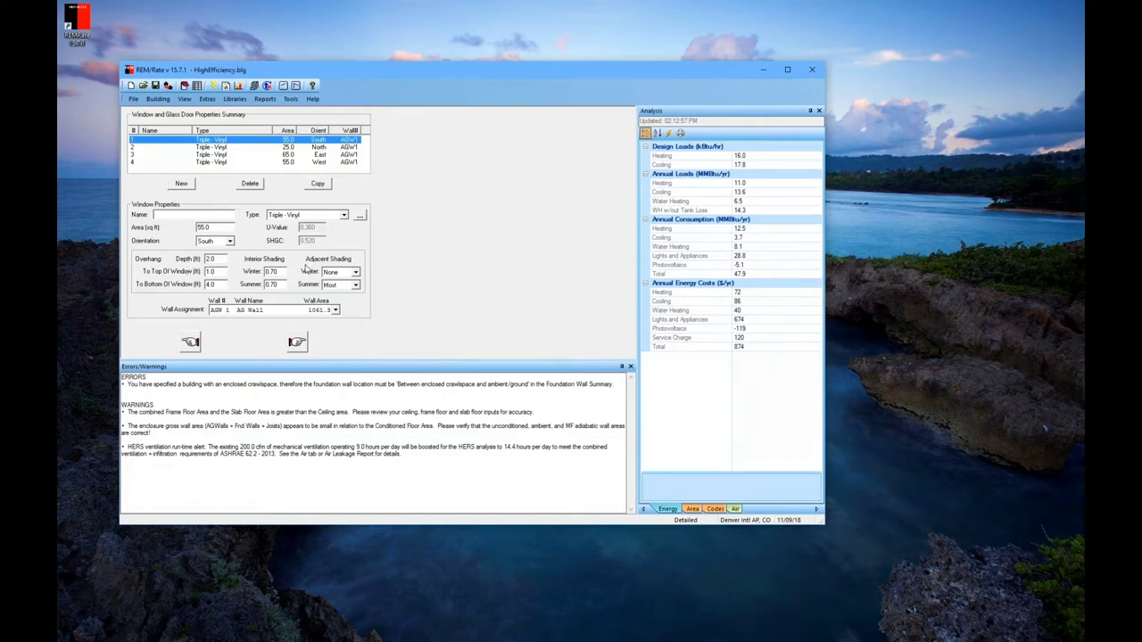
{"action": "left_click", "coordinate": [359, 216]}
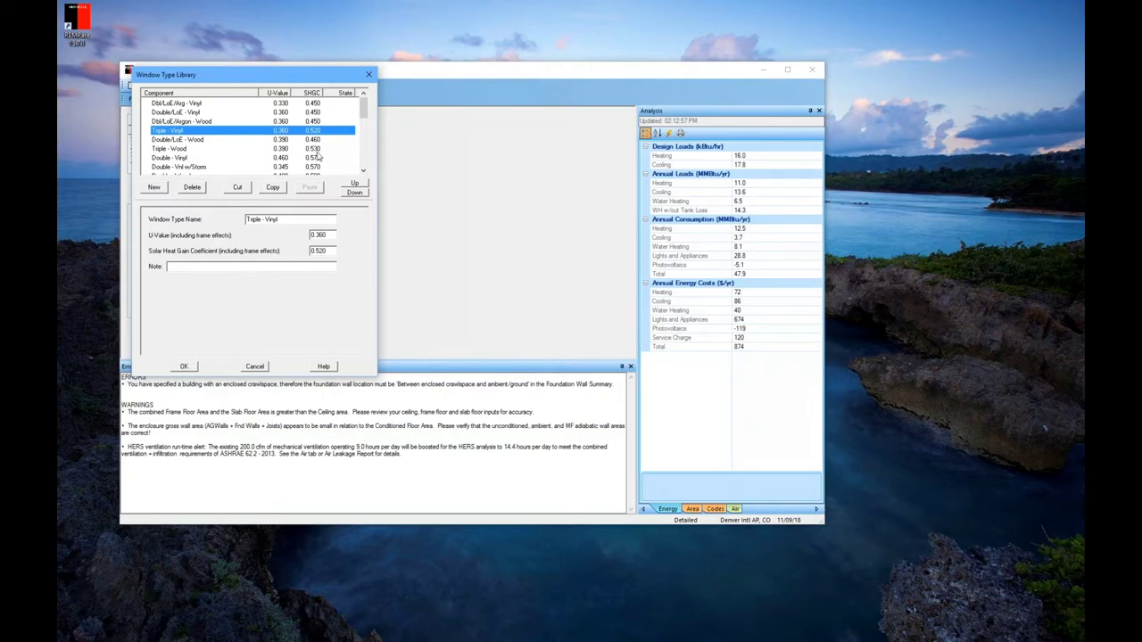
{"action": "left_click", "coordinate": [255, 367]}
{"action": "left_click", "coordinate": [298, 344]}
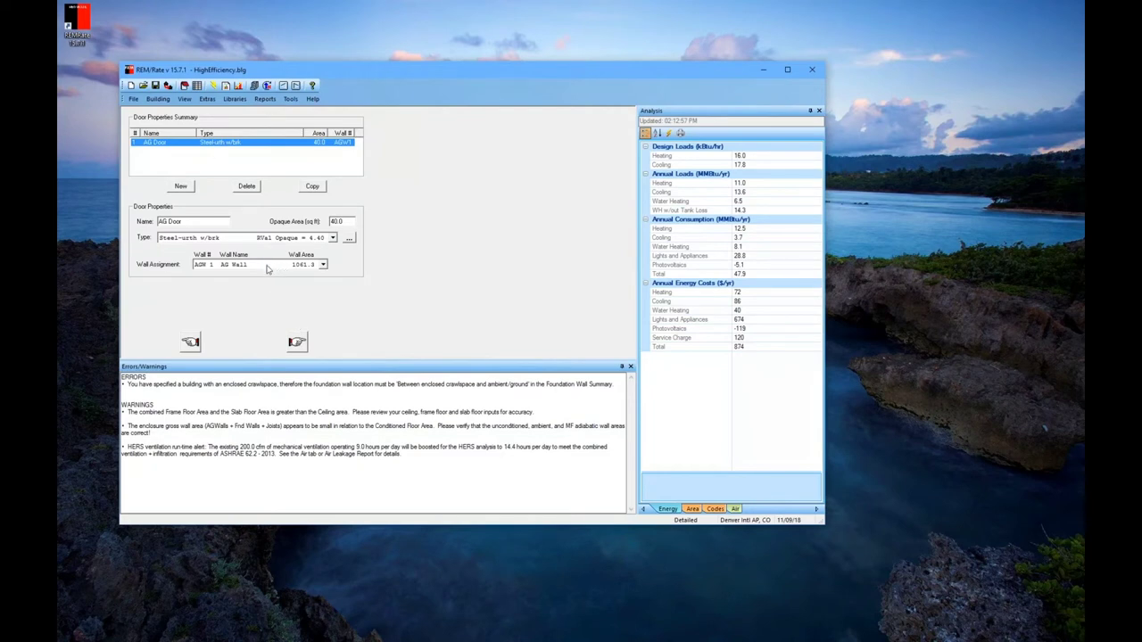
{"action": "left_click", "coordinate": [349, 237]}
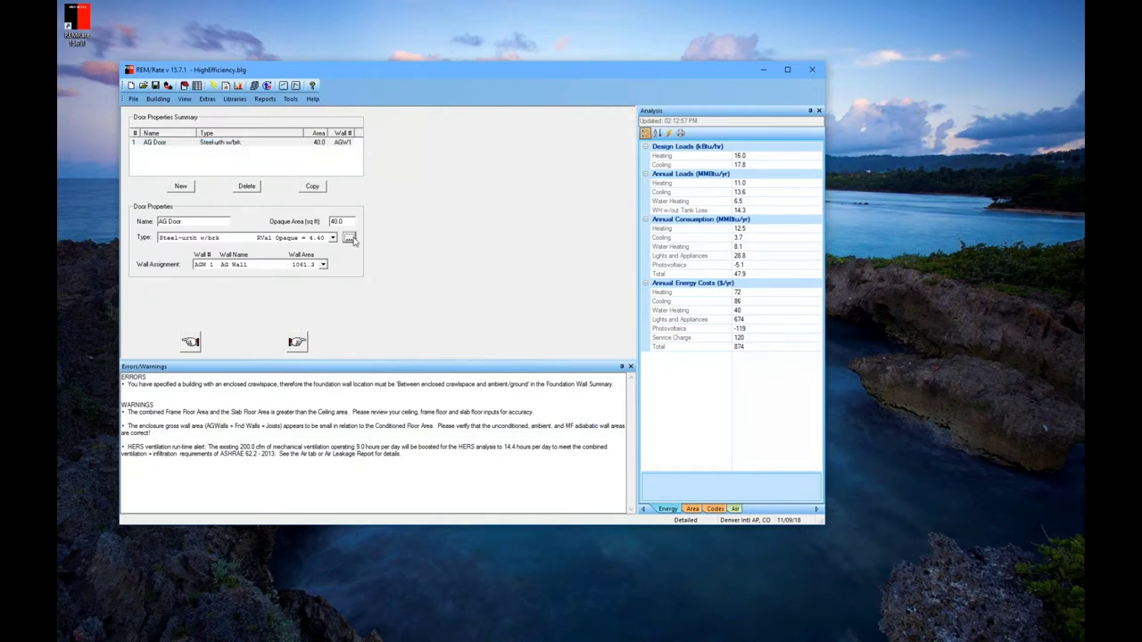
{"action": "left_click", "coordinate": [259, 367]}
Go to Ceiling Properties, focus the attic exterior area, read the Ceilings context help and close it
{"action": "left_click", "coordinate": [297, 343]}
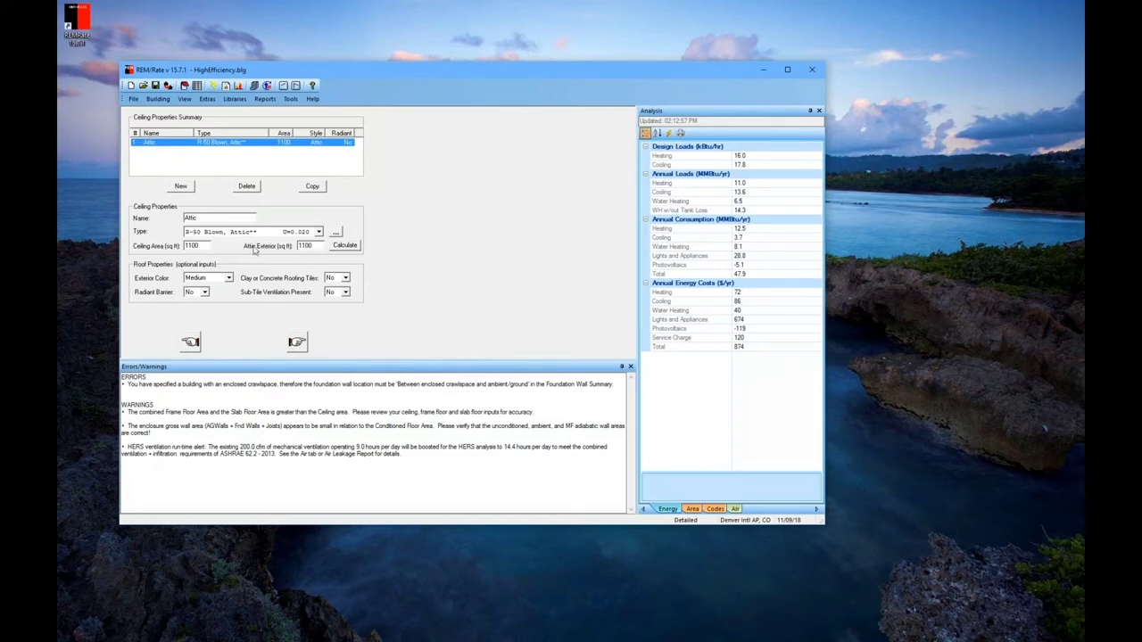
{"action": "left_click", "coordinate": [314, 247]}
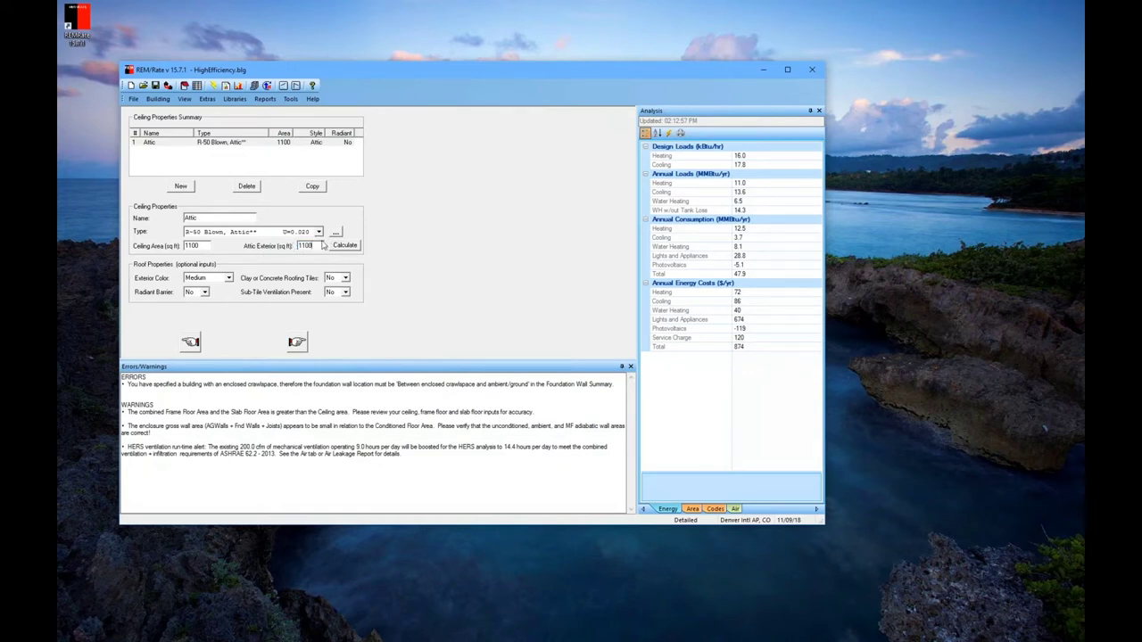
{"action": "left_click", "coordinate": [313, 86]}
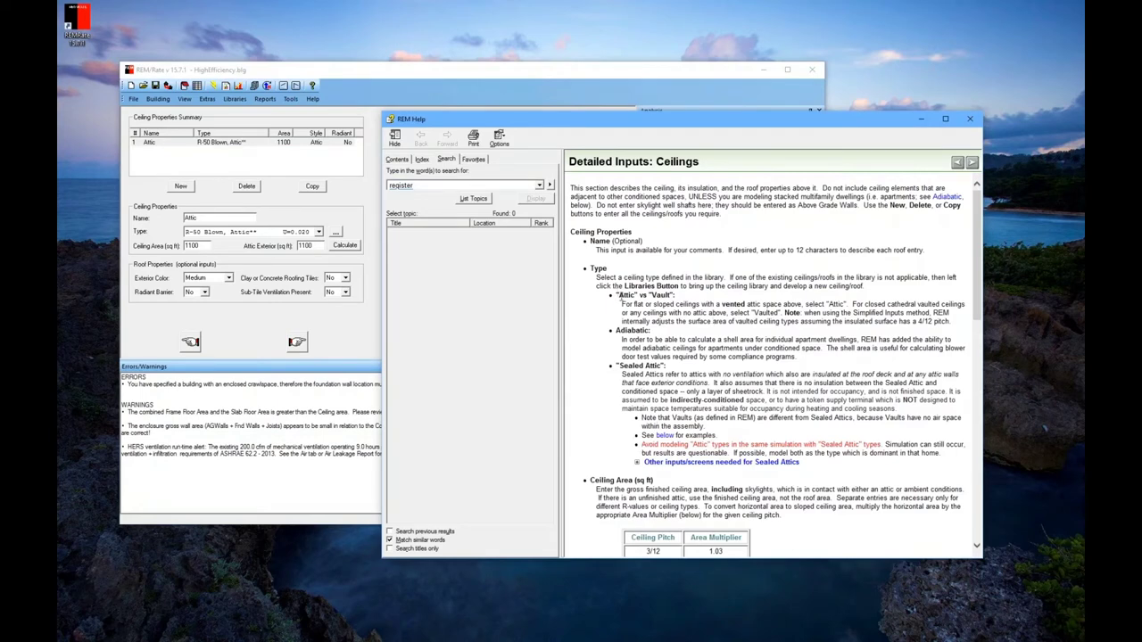
{"action": "left_click", "coordinate": [970, 119]}
View the R-50 Blown, Attic entry in the Ceiling Type Library with its ceiling type options, and cancel
{"action": "left_click", "coordinate": [337, 233]}
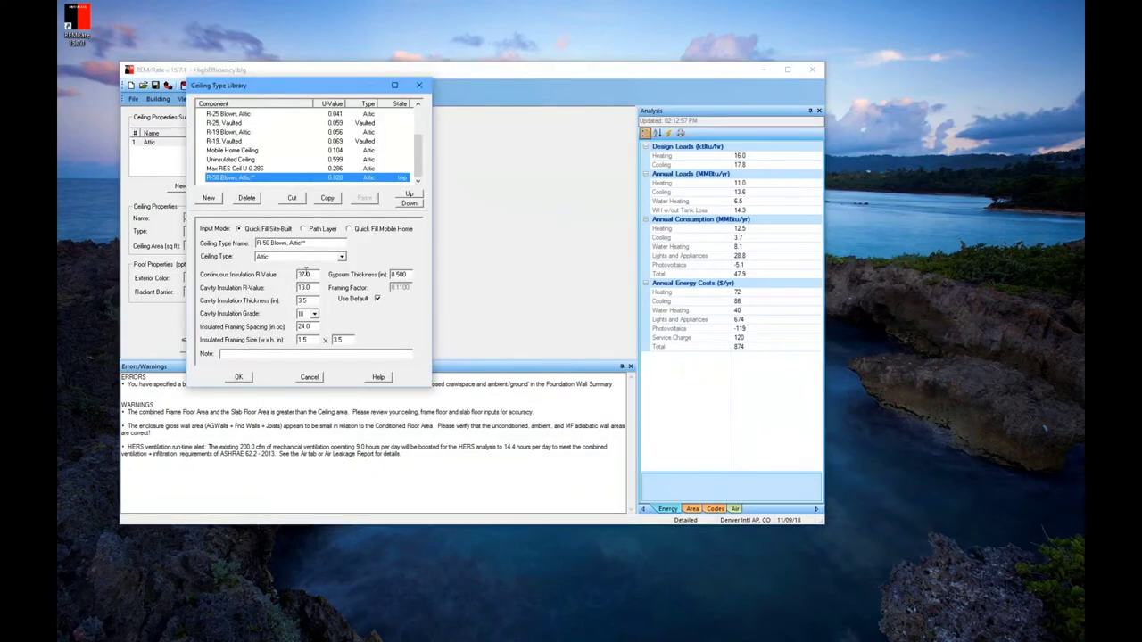
{"action": "left_click", "coordinate": [294, 257]}
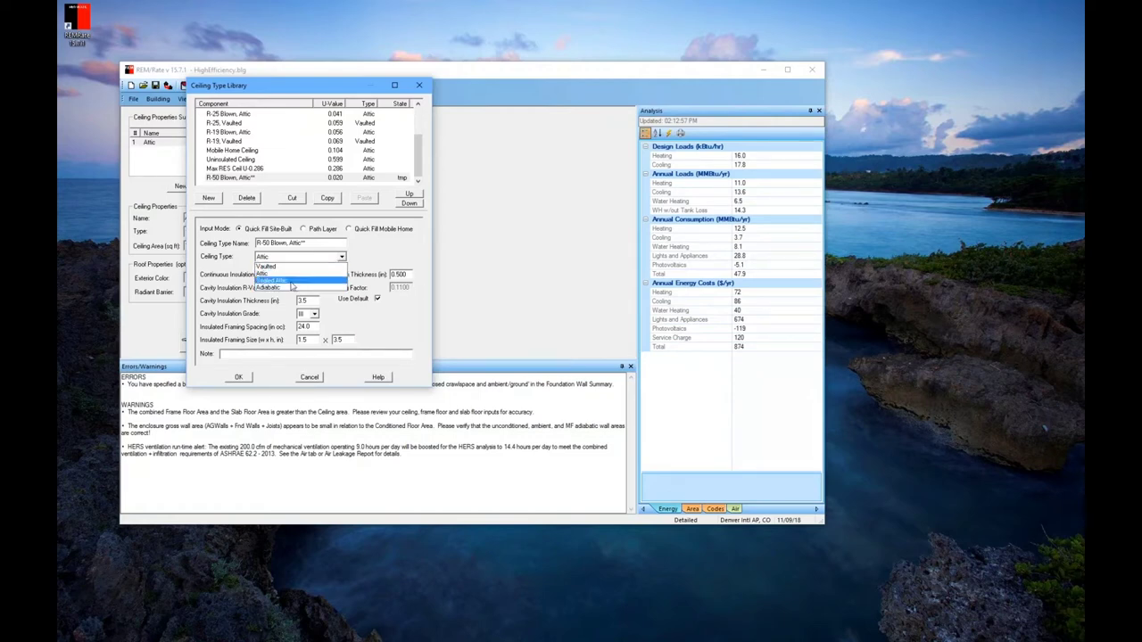
{"action": "left_click", "coordinate": [312, 380]}
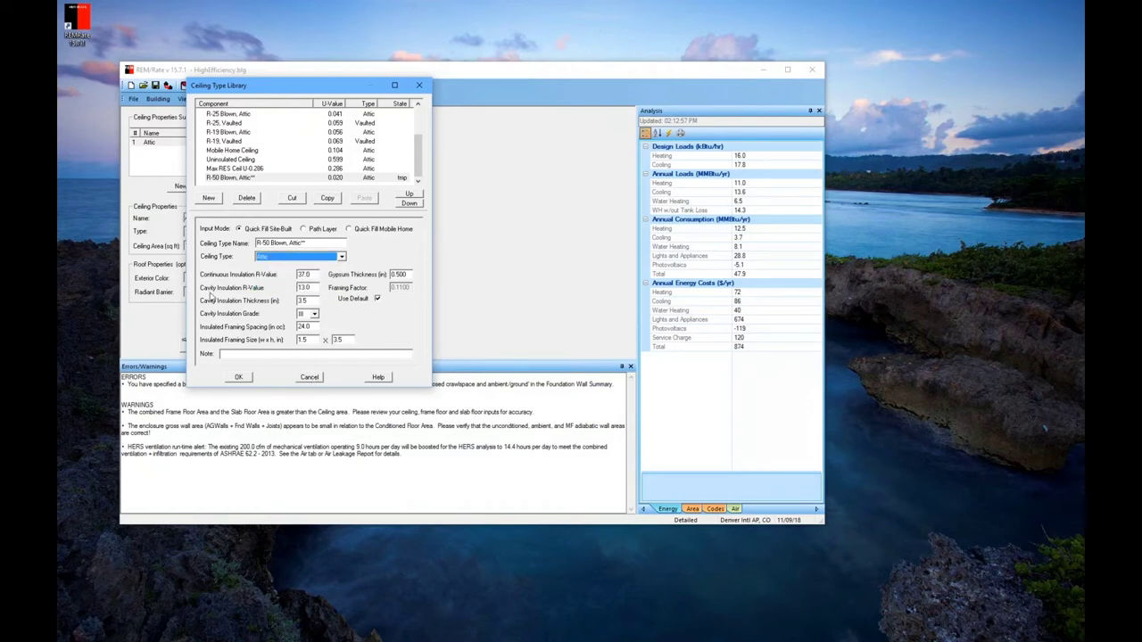
{"action": "left_click", "coordinate": [309, 378]}
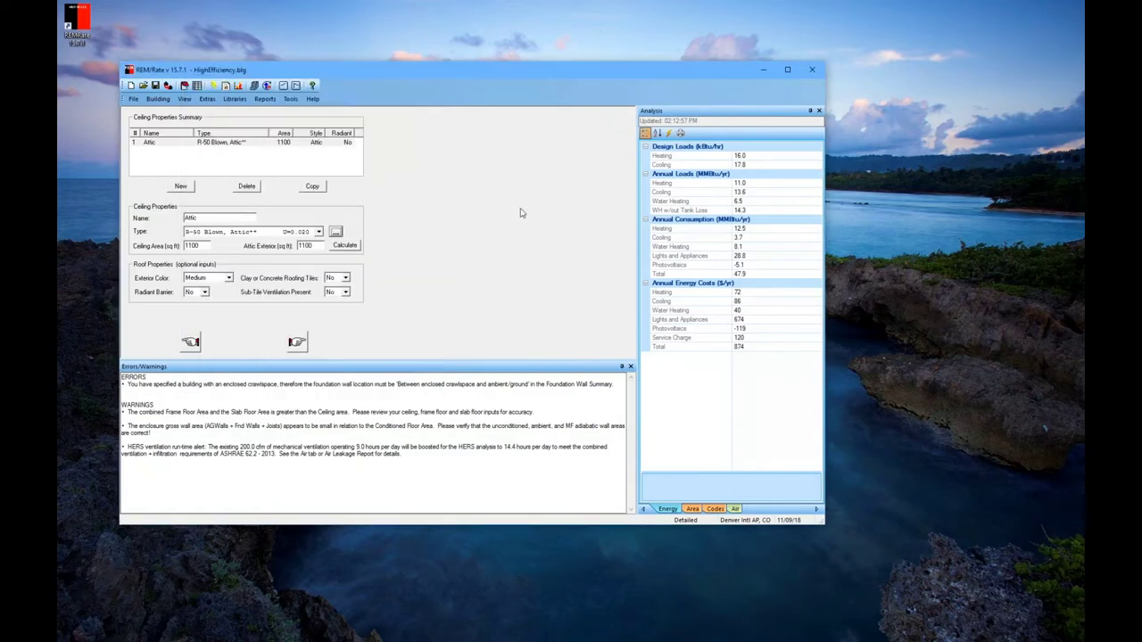
Page forward past the skylight screen to Mechanical Equipment and browse the components in the 92AFUE Gas Furn 32k's Heating Type Library
{"action": "left_click", "coordinate": [295, 345]}
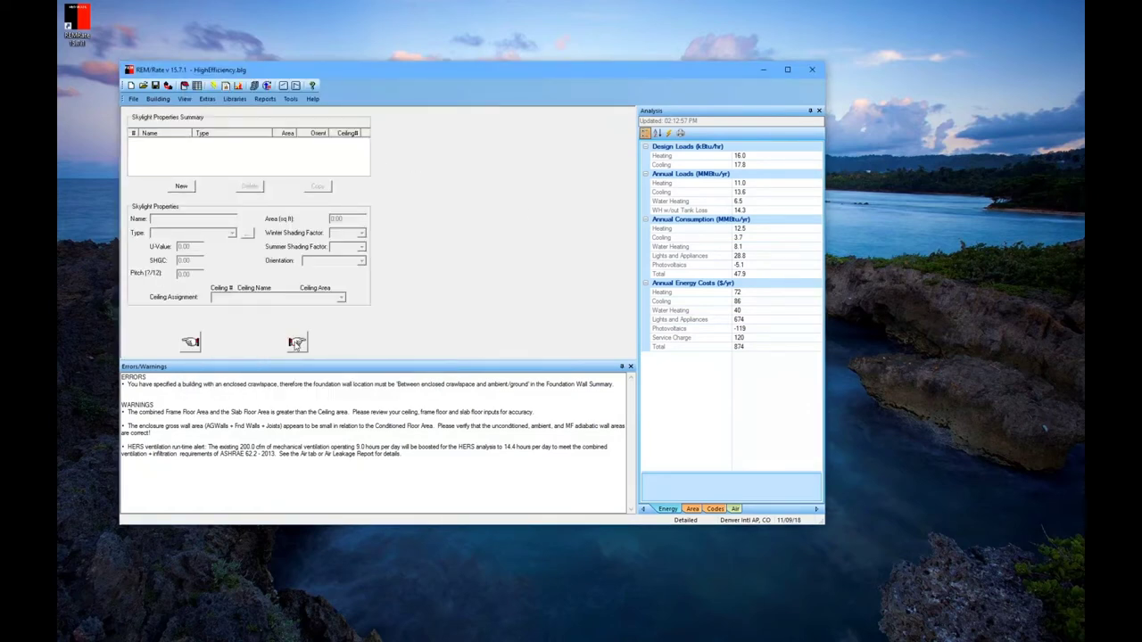
{"action": "left_click", "coordinate": [297, 344]}
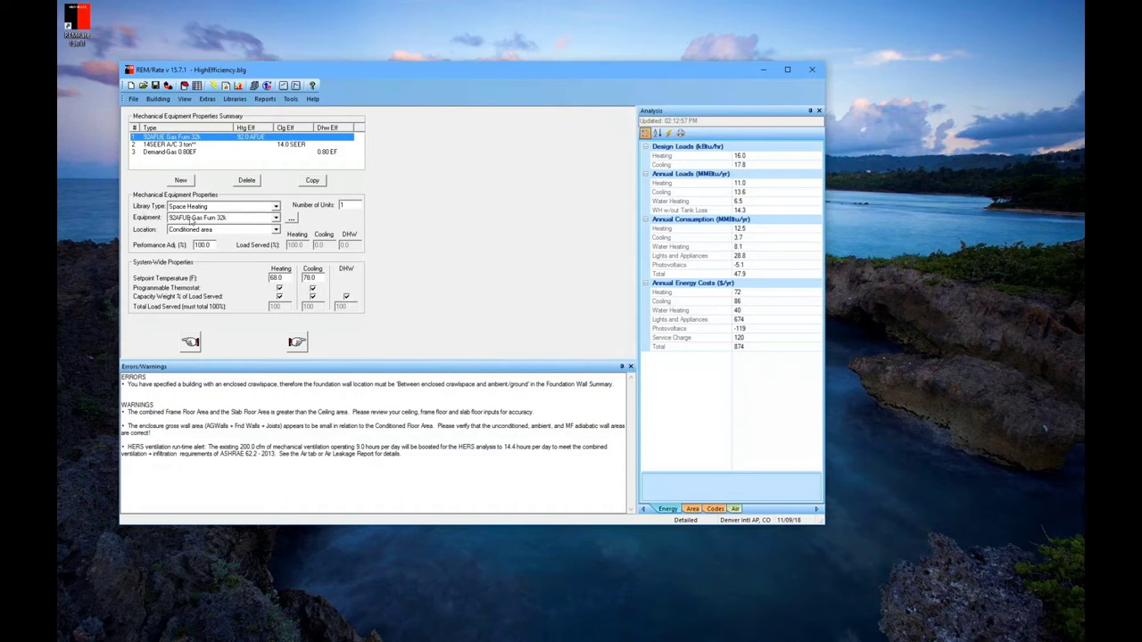
{"action": "left_click", "coordinate": [292, 220]}
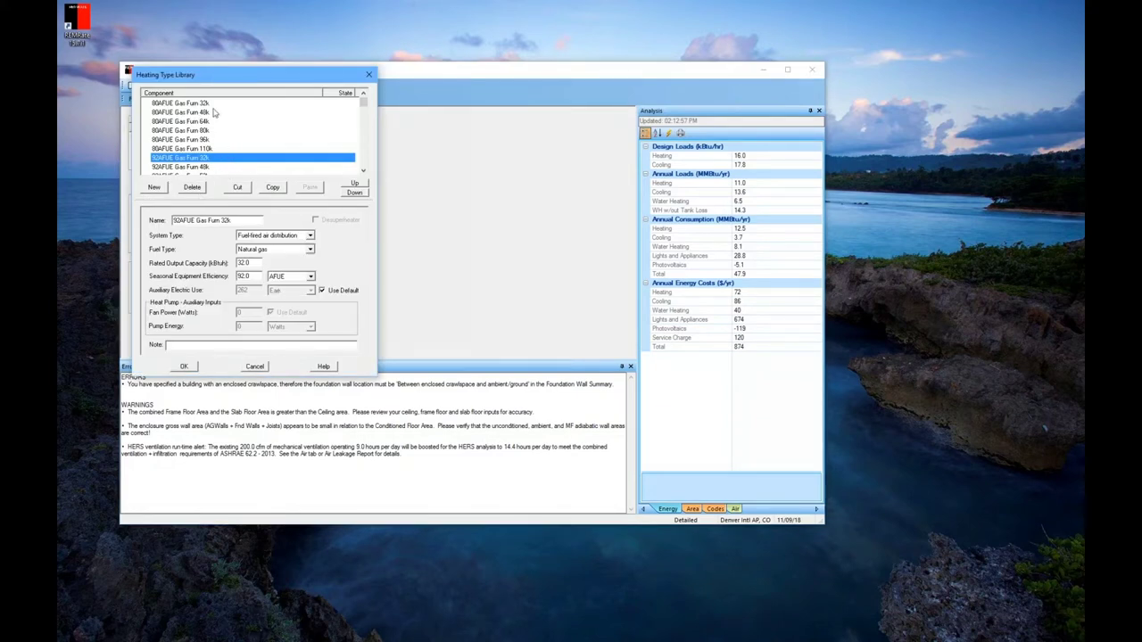
{"action": "left_click_drag", "start_coordinate": [363, 104], "coordinate": [364, 107]}
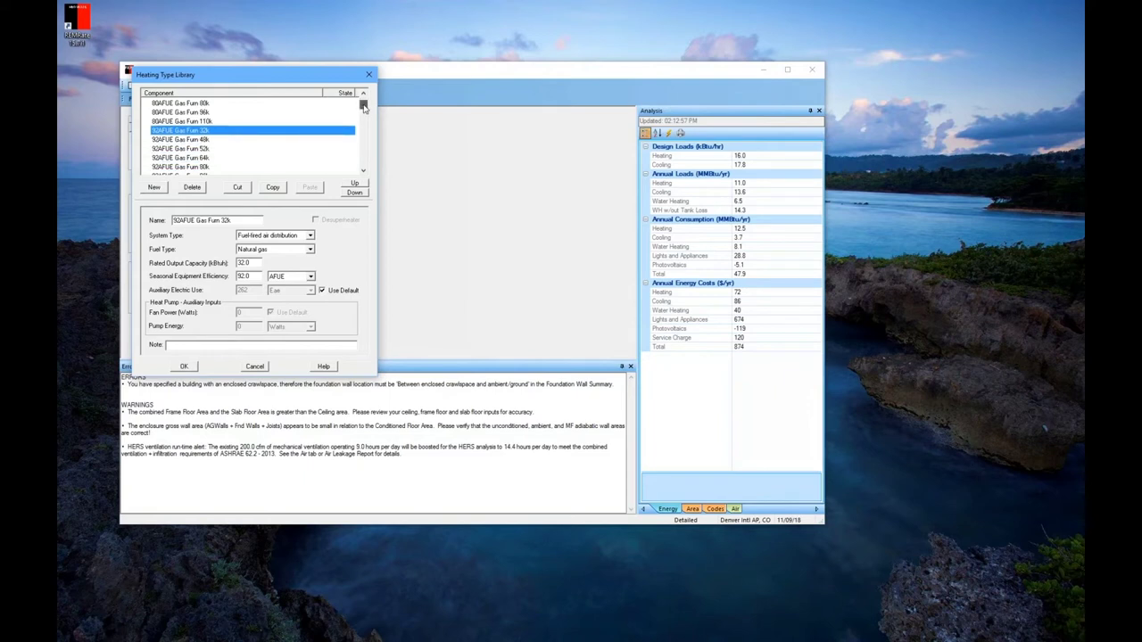
{"action": "left_click", "coordinate": [363, 157]}
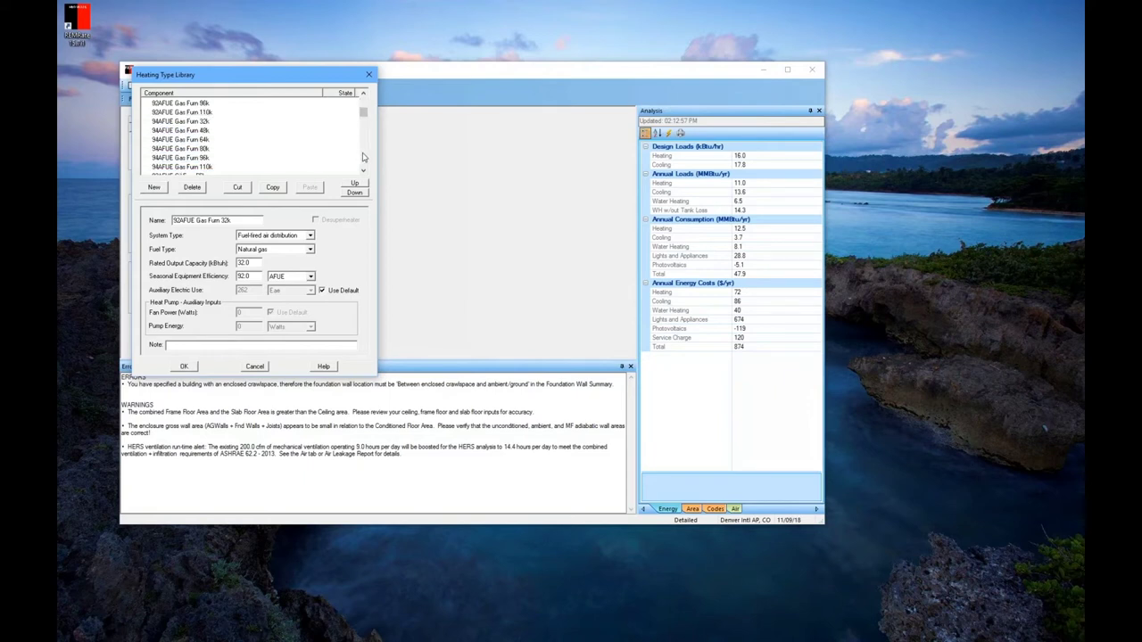
{"action": "left_click", "coordinate": [362, 157]}
{"action": "left_click", "coordinate": [362, 157]}
{"action": "left_click", "coordinate": [362, 157]}
{"action": "left_click", "coordinate": [362, 158]}
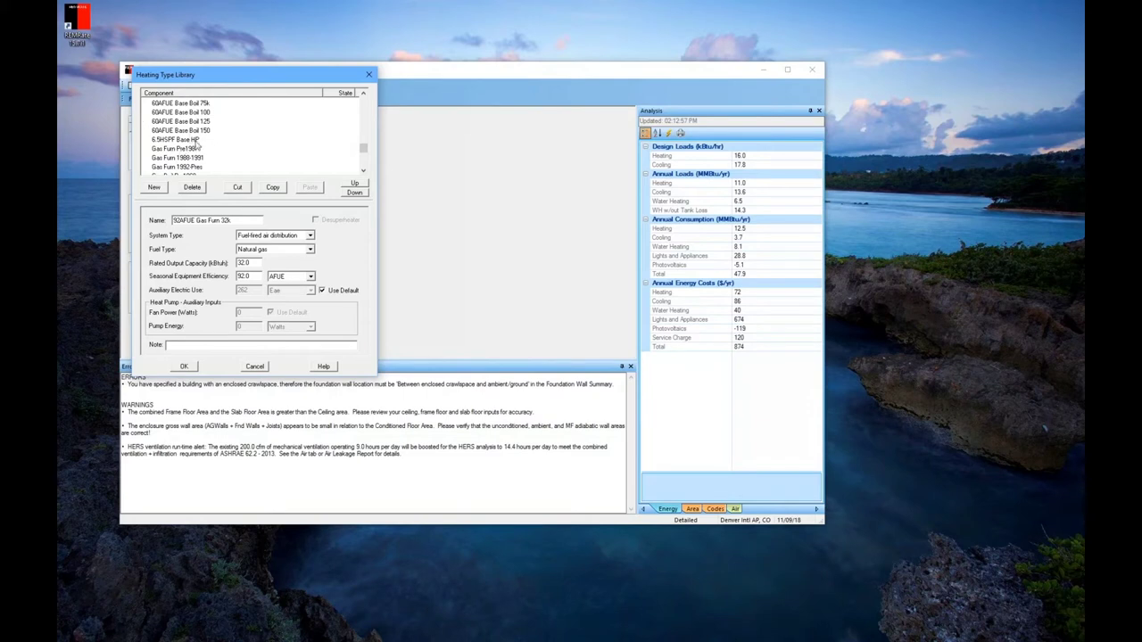
{"action": "left_click", "coordinate": [363, 140]}
{"action": "left_click", "coordinate": [364, 125]}
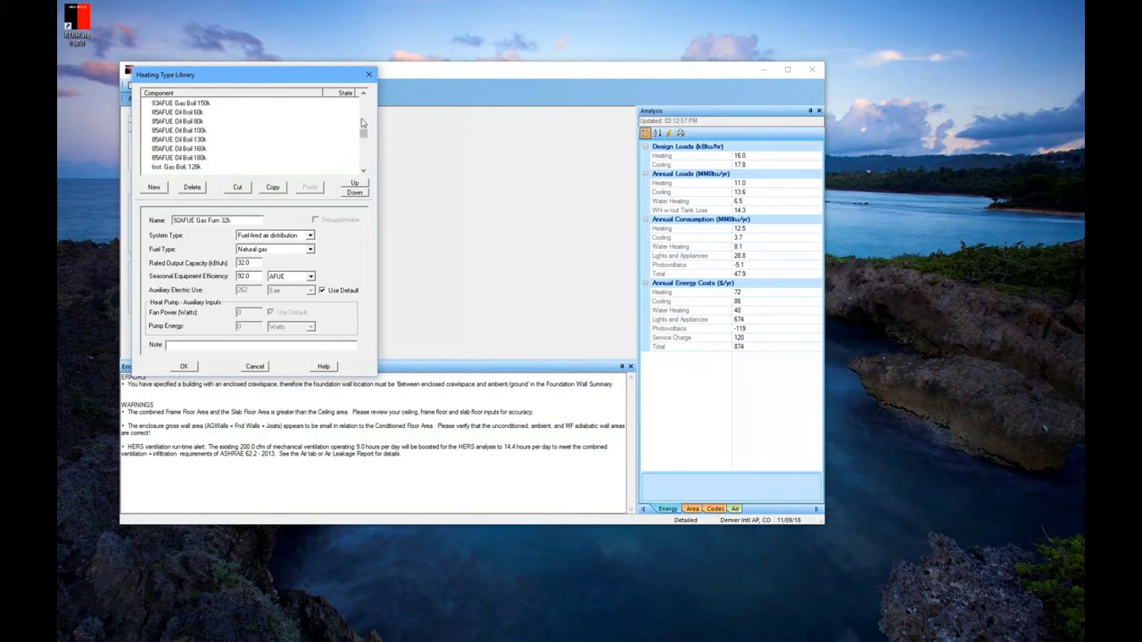
{"action": "left_click", "coordinate": [364, 116]}
{"action": "left_click", "coordinate": [364, 110]}
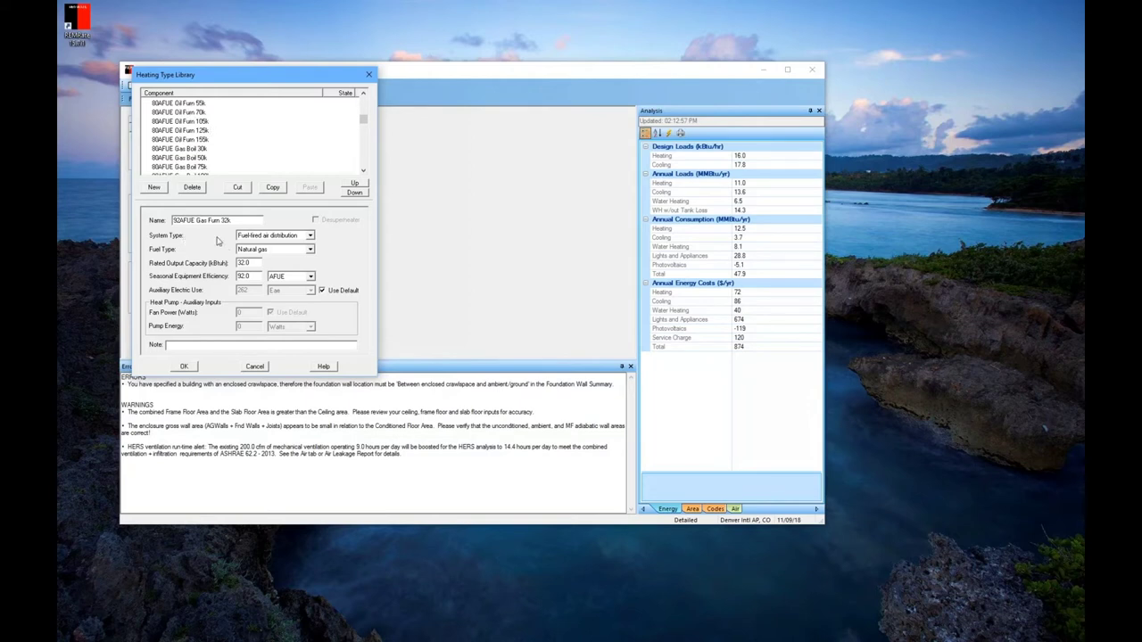
Review the heating component's System Type and Fuel Type options, keeping Fuel-fired air distribution and Natural gas
{"action": "left_click", "coordinate": [310, 236]}
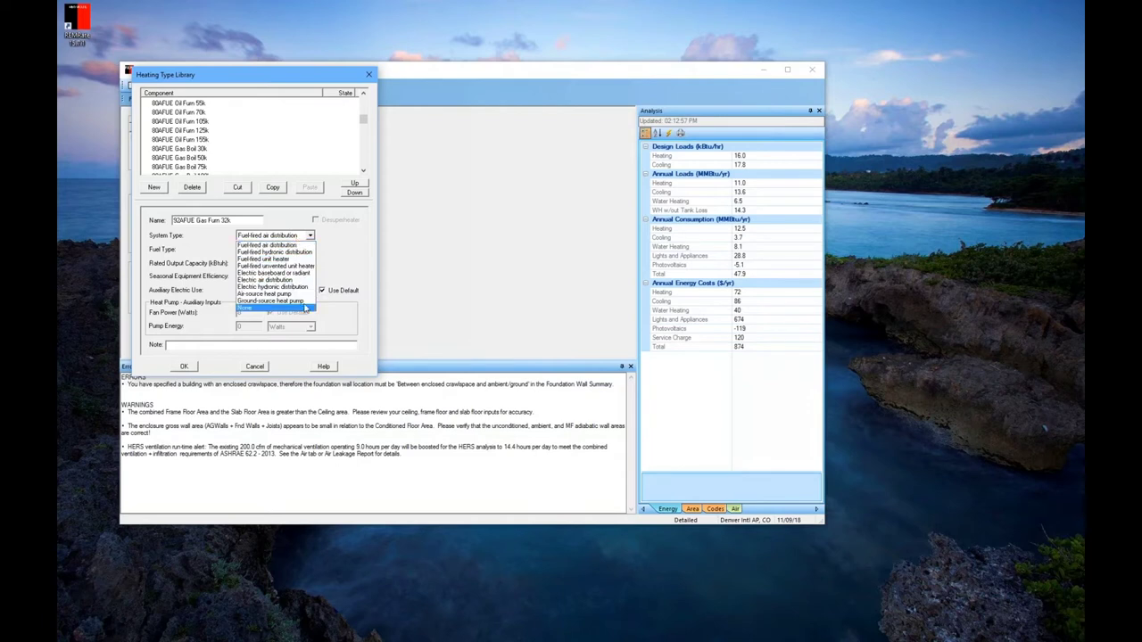
{"action": "left_click", "coordinate": [353, 249]}
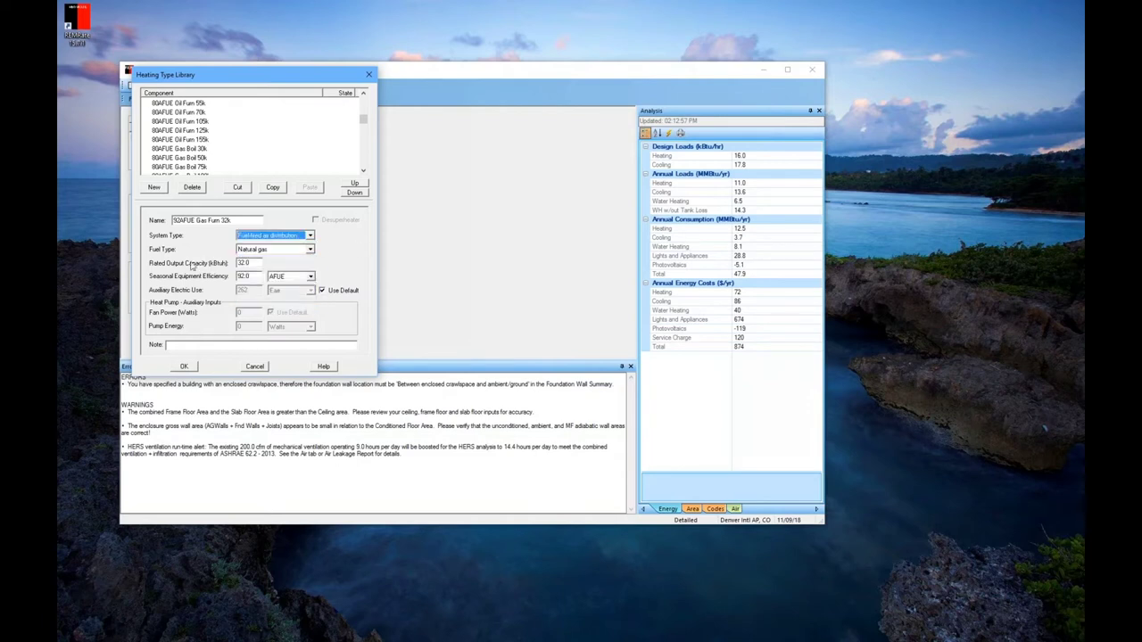
{"action": "left_click", "coordinate": [311, 250]}
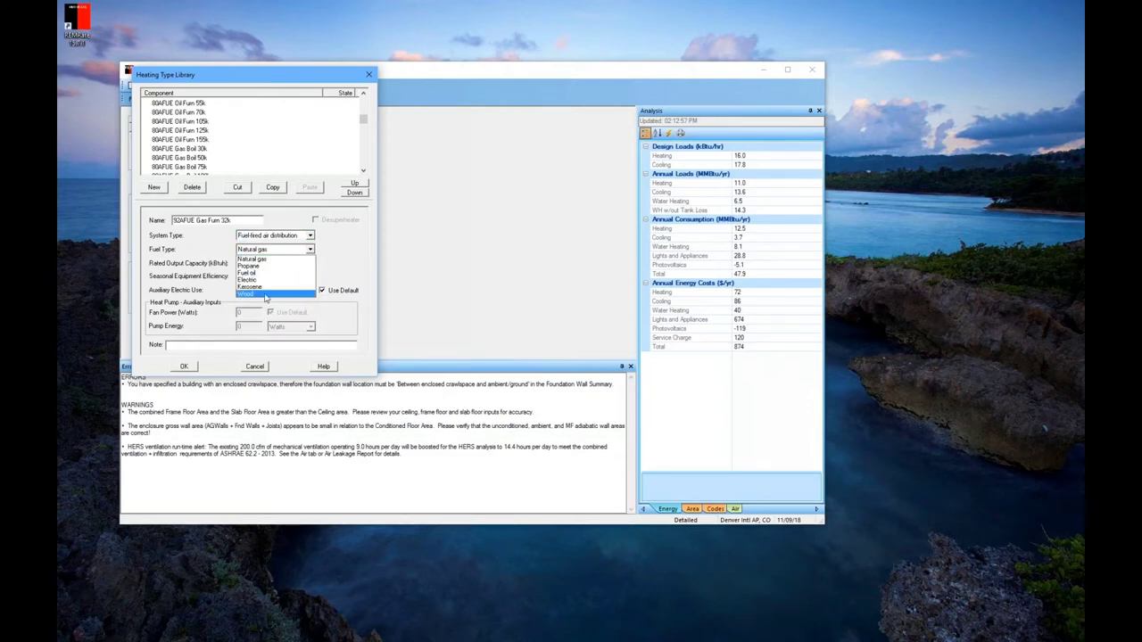
{"action": "left_click", "coordinate": [254, 258]}
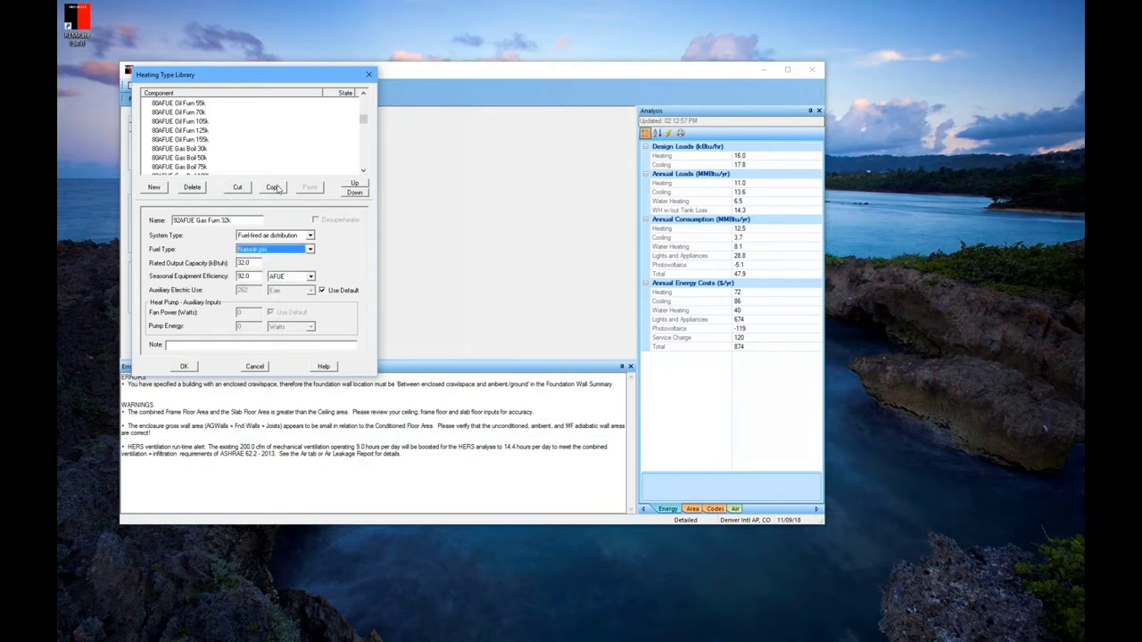
Try duplicating the 92AFUE Gas Furn 32k entry in the heating library, focus its rated output capacity, and cancel out
{"action": "left_click", "coordinate": [272, 188]}
{"action": "left_click", "coordinate": [310, 188]}
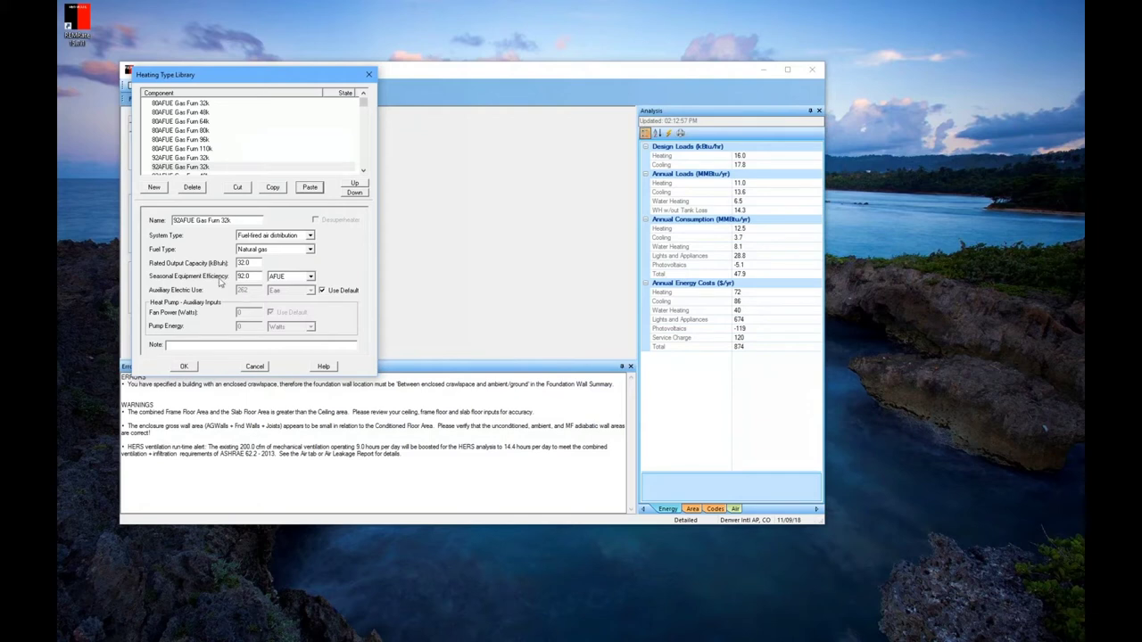
{"action": "left_click", "coordinate": [253, 264]}
{"action": "left_click", "coordinate": [254, 367]}
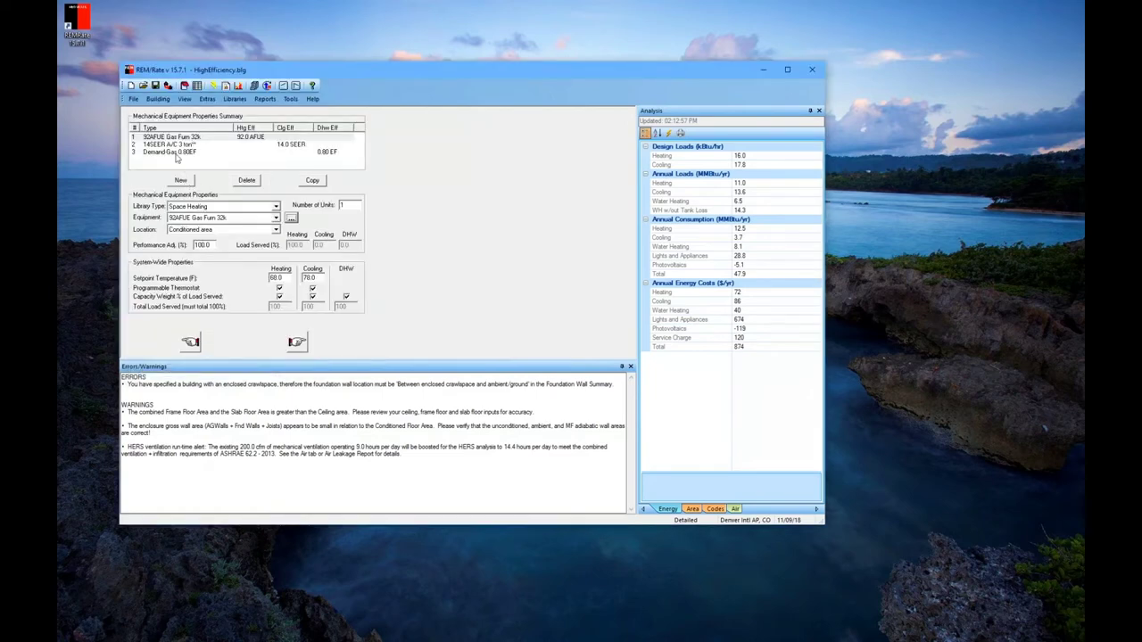
Select the 14SEER A/C 3 ton equipment and view its location options, keeping Ambient
{"action": "left_click", "coordinate": [172, 145]}
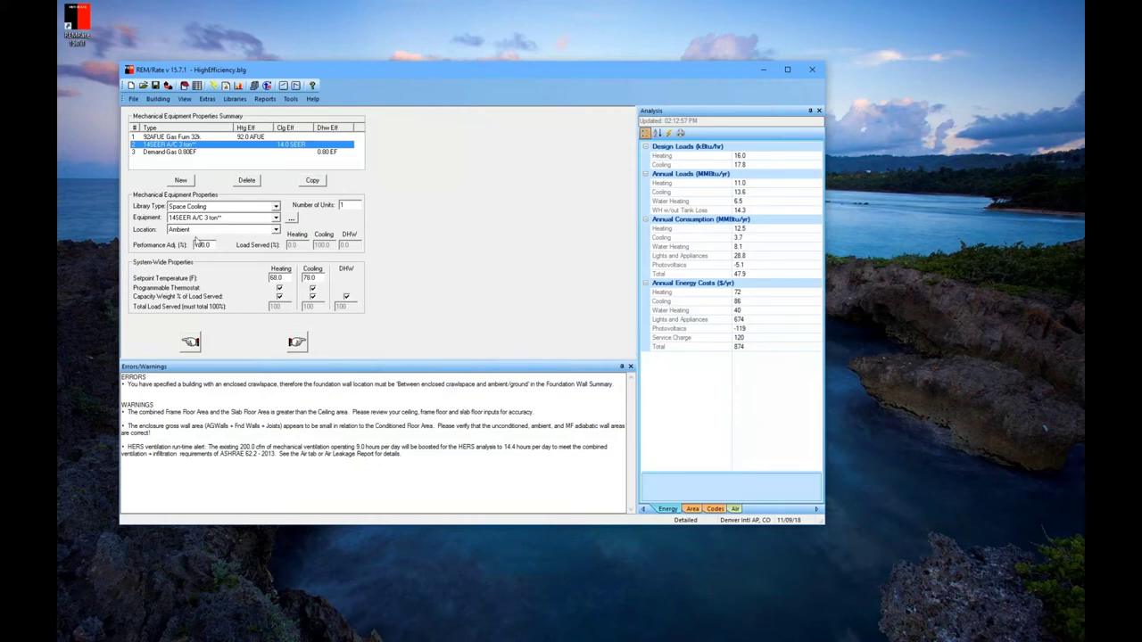
{"action": "left_click", "coordinate": [203, 230]}
{"action": "left_click", "coordinate": [207, 234]}
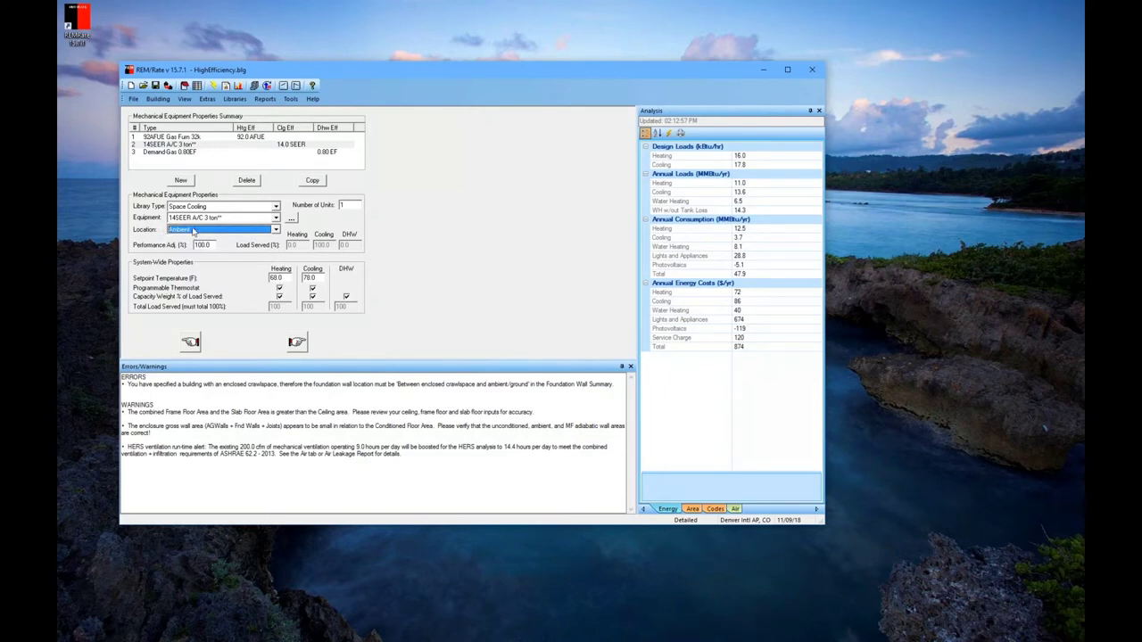
Select the Demand-Gas 0.80EF water heater and view its equipment and location choices without changing either
{"action": "left_click", "coordinate": [179, 152]}
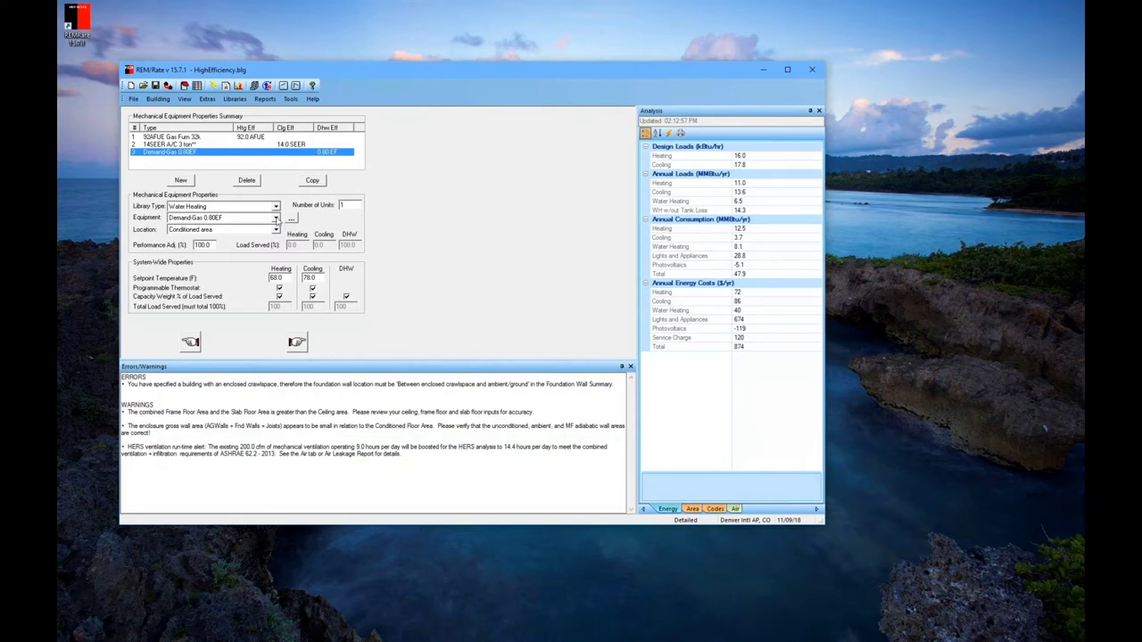
{"action": "left_click", "coordinate": [276, 218]}
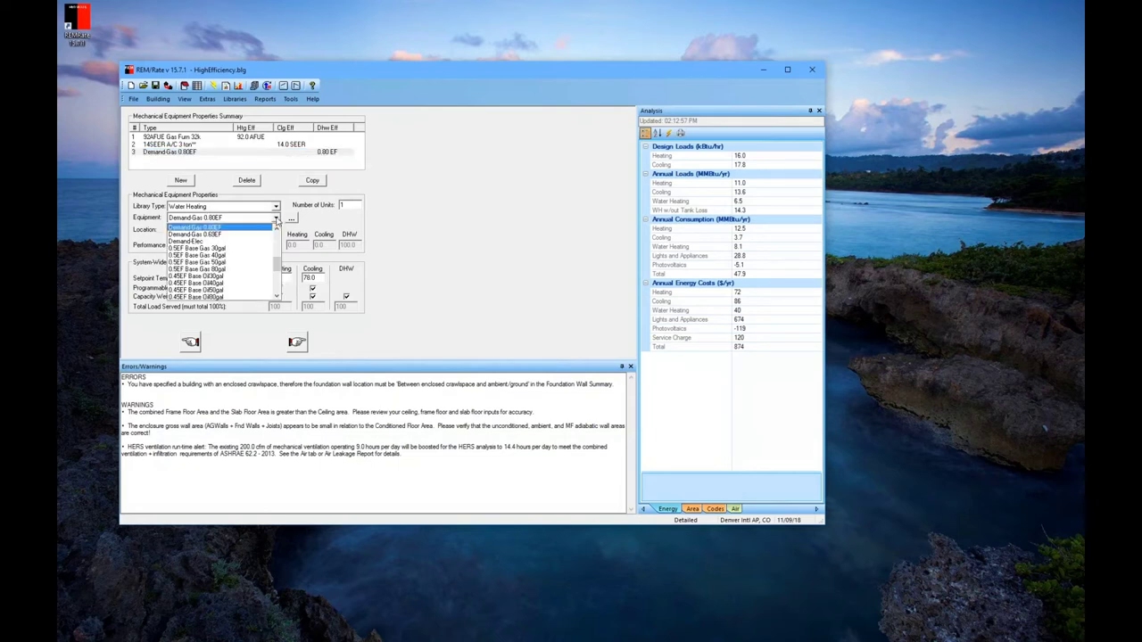
{"action": "left_click", "coordinate": [276, 219]}
{"action": "left_click", "coordinate": [277, 230]}
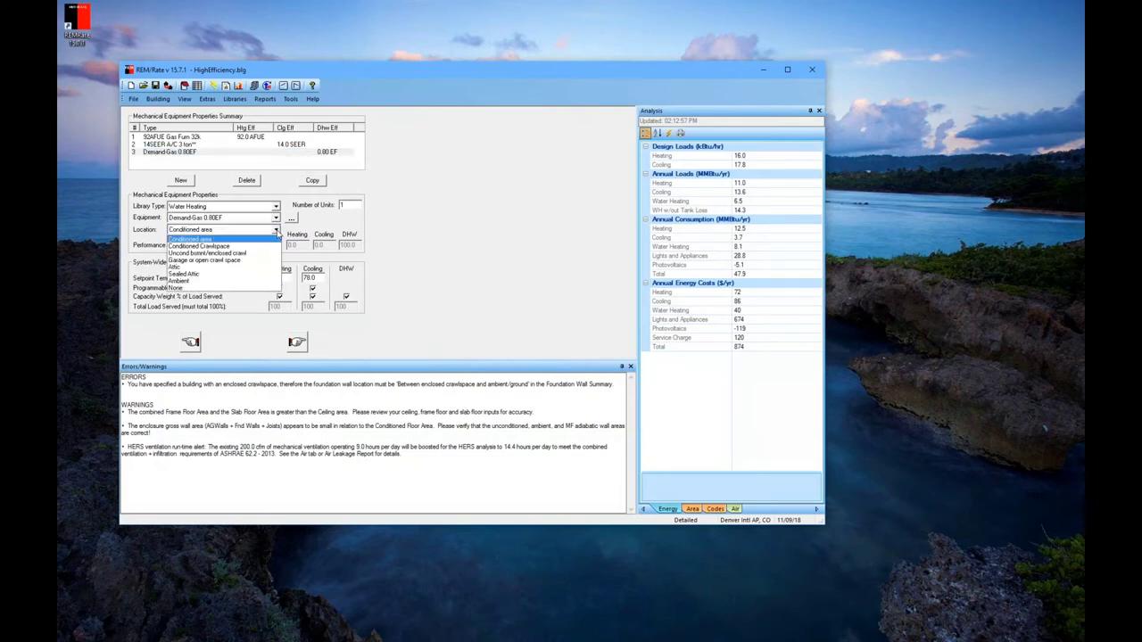
{"action": "left_click", "coordinate": [277, 230]}
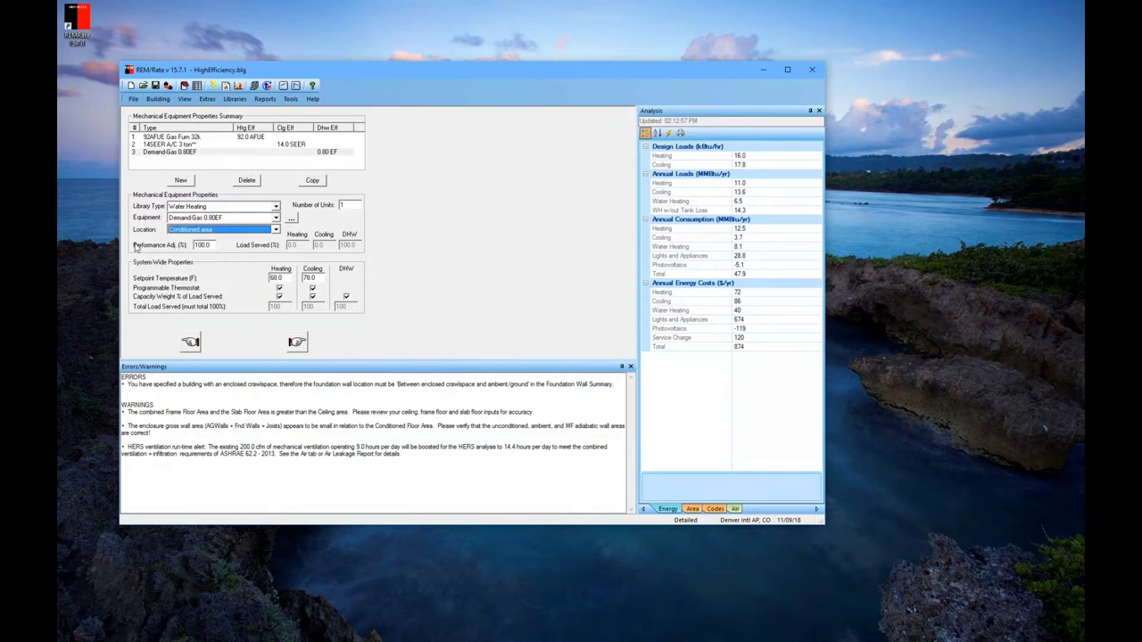
Examine the water heater's Performance Adj. (%) value, leaving it at 100.0
{"action": "left_click", "coordinate": [210, 245]}
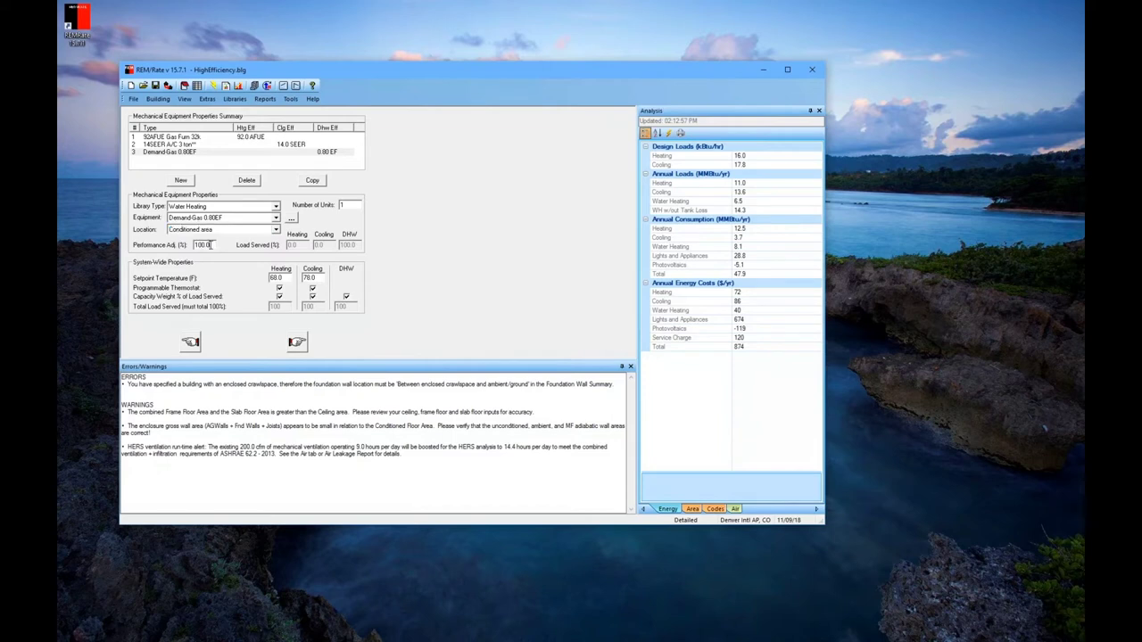
{"action": "left_click_drag", "start_coordinate": [211, 244], "coordinate": [197, 247]}
{"action": "left_click", "coordinate": [197, 246]}
{"action": "double_click", "coordinate": [206, 245]}
{"action": "left_click", "coordinate": [203, 242]}
Copy the 14SEER A/C 3 ton equipment and compare the cooling load served and capacity weighting of both entries
{"action": "left_click", "coordinate": [174, 145]}
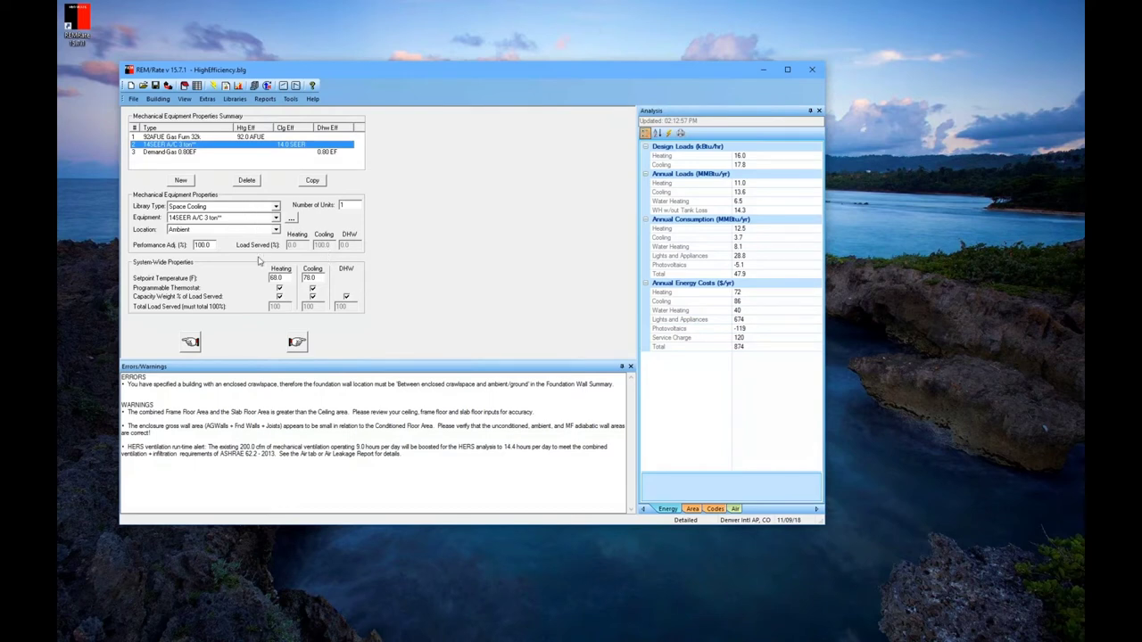
{"action": "left_click", "coordinate": [316, 180]}
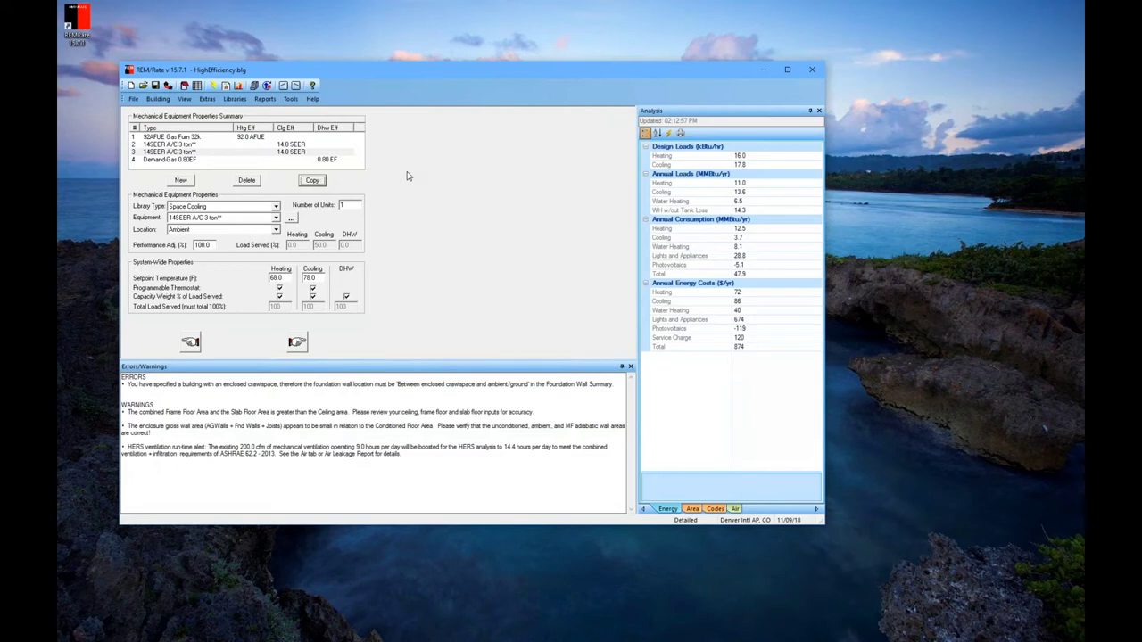
{"action": "left_click", "coordinate": [192, 151]}
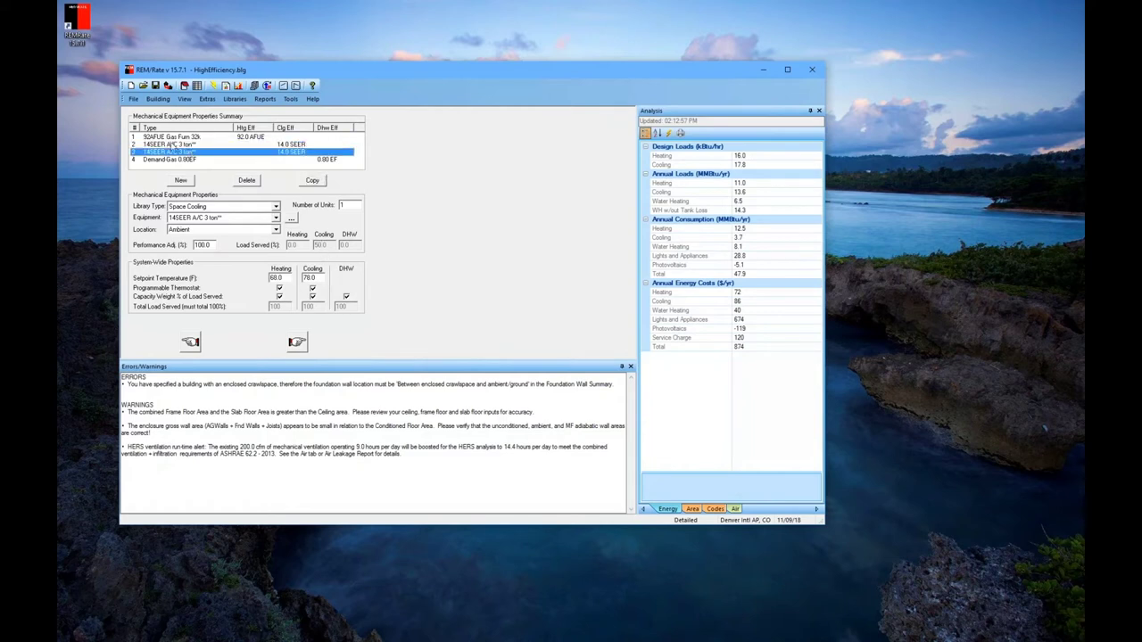
{"action": "left_click", "coordinate": [173, 145]}
{"action": "left_click", "coordinate": [172, 152]}
{"action": "left_click", "coordinate": [178, 145]}
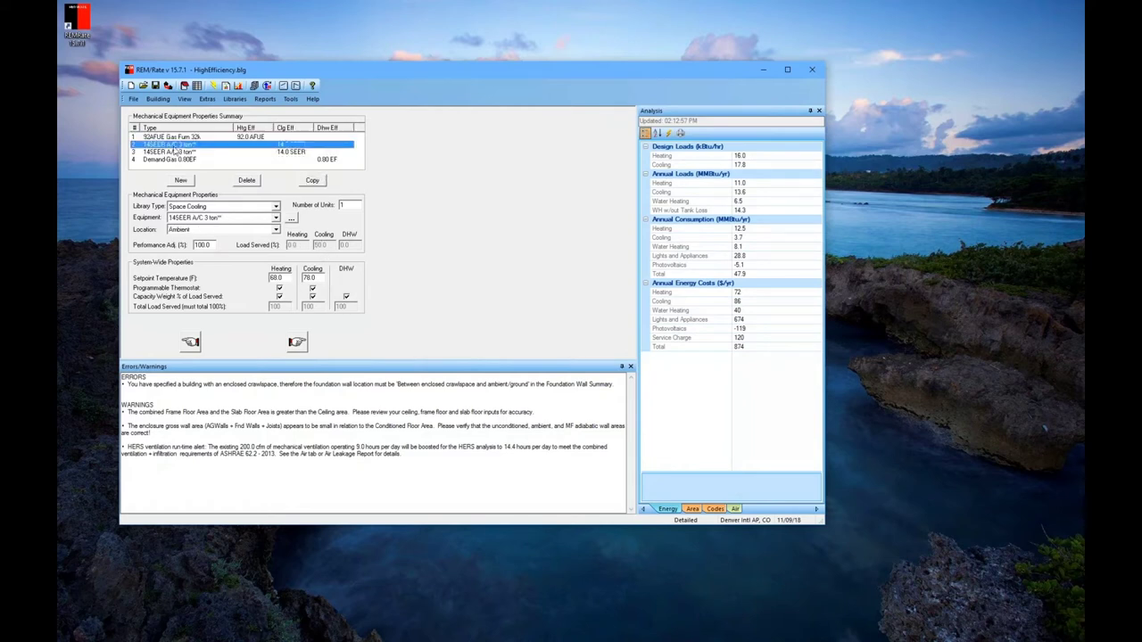
{"action": "left_click", "coordinate": [176, 152]}
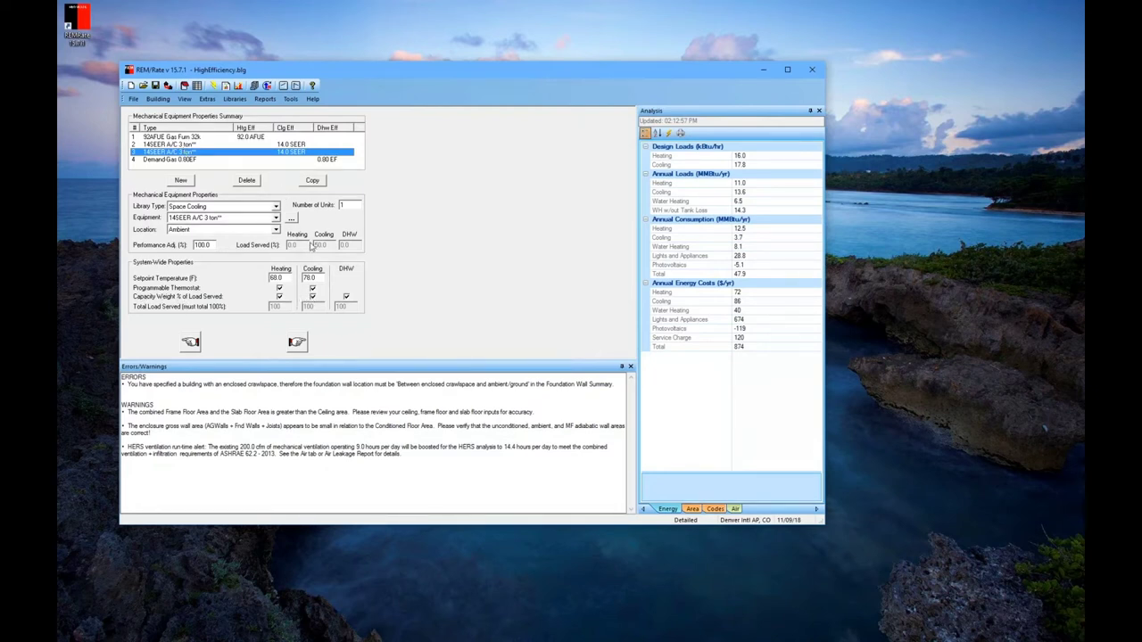
{"action": "left_click", "coordinate": [314, 298]}
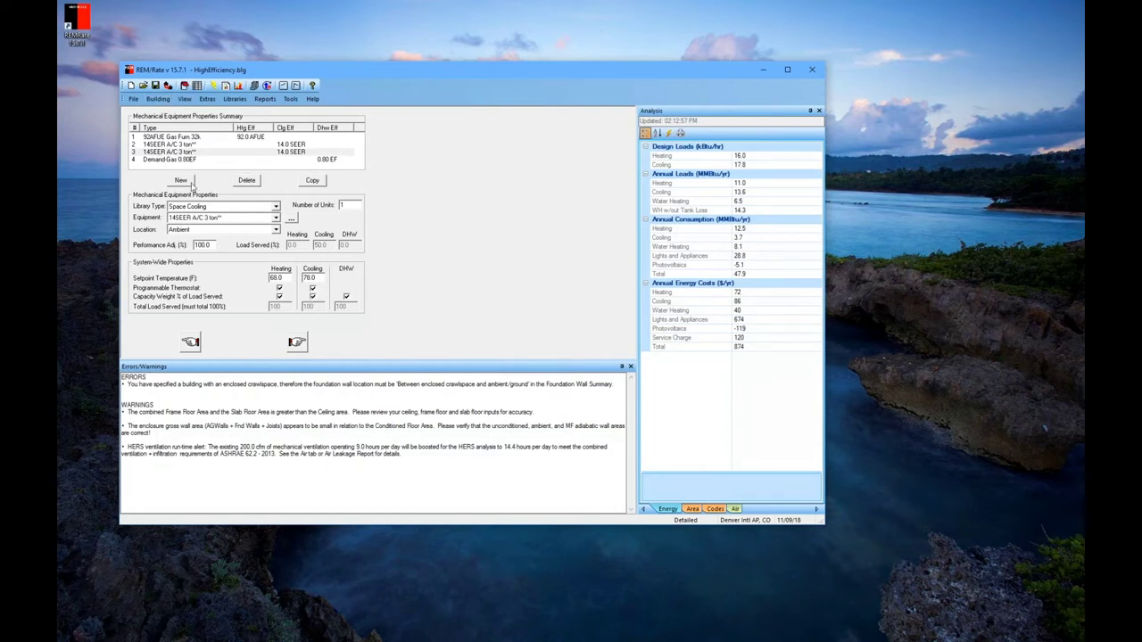
Change the copied unit's library type to 14SEER A/C 2 ton with 24 kBtuh rated output capacity, adding the 3 ton type as temporary
{"action": "left_click", "coordinate": [189, 151]}
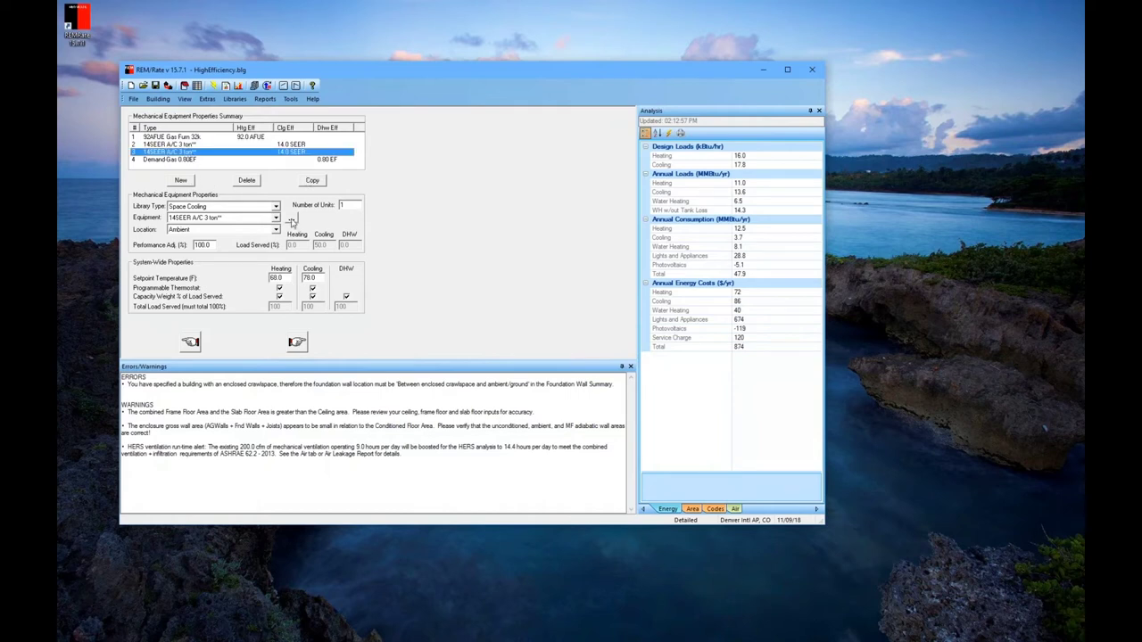
{"action": "left_click", "coordinate": [291, 219]}
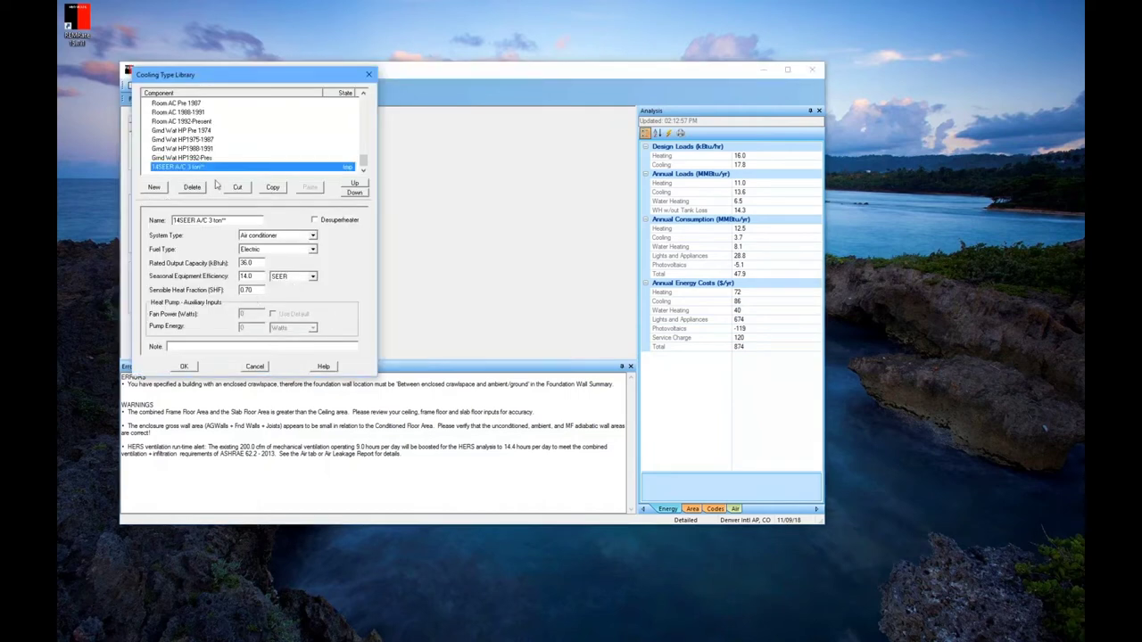
{"action": "left_click", "coordinate": [210, 221]}
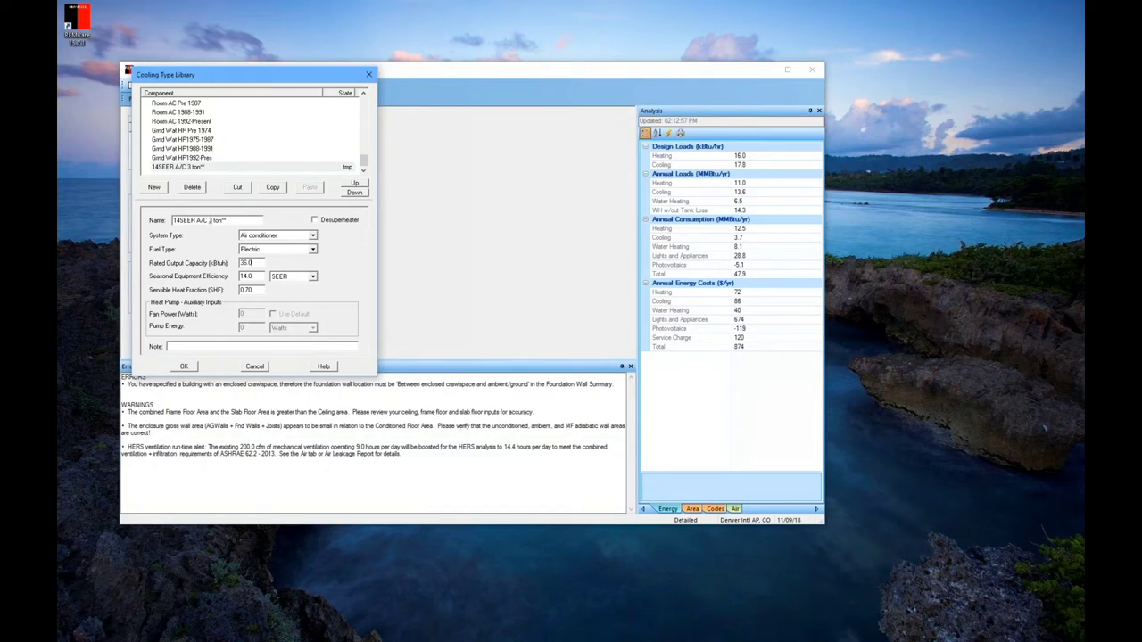
{"action": "double_click", "coordinate": [249, 264]}
{"action": "type", "text": "24"}
{"action": "type", "text": "2"}
{"action": "left_click", "coordinate": [194, 368]}
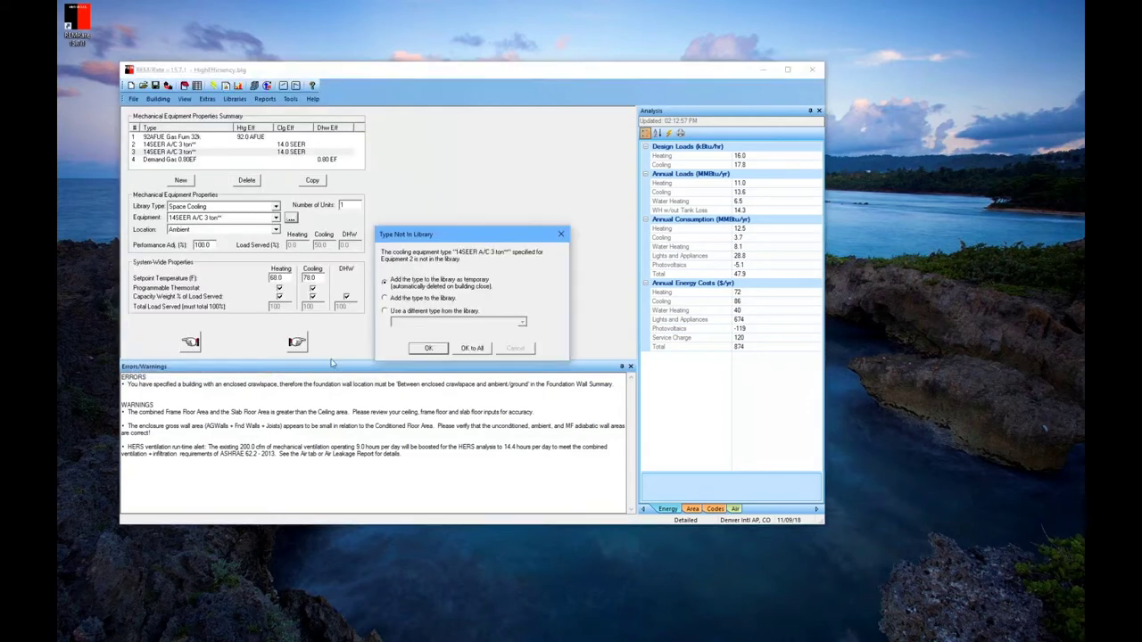
{"action": "left_click", "coordinate": [428, 349]}
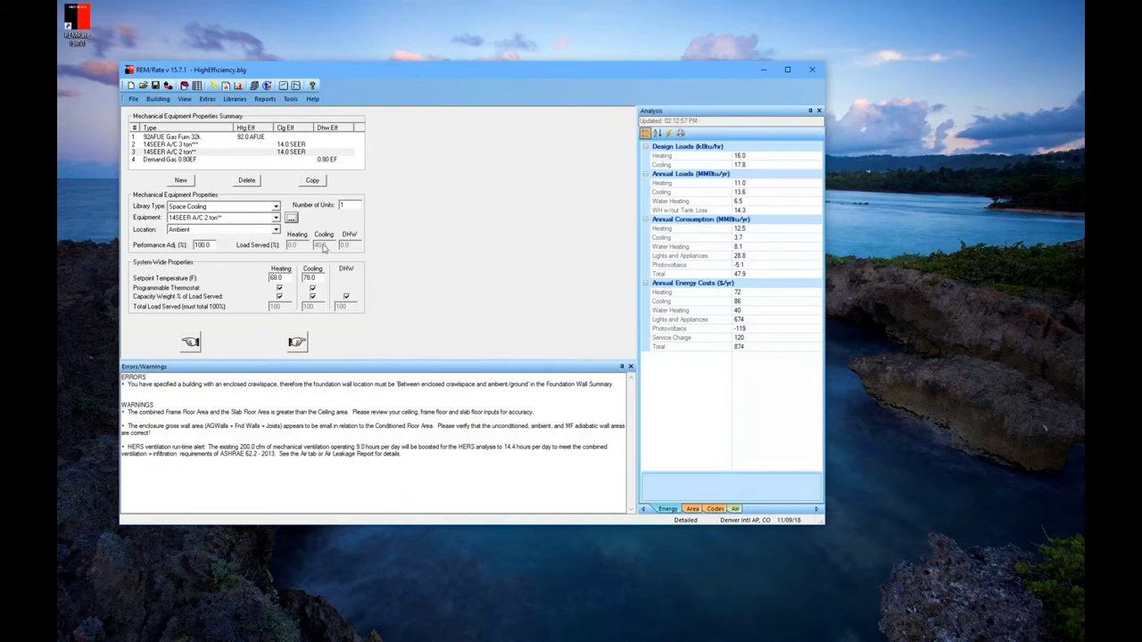
Compare the cooling load served by both air conditioners, turn off capacity weighting for cooling, and focus the 2 ton unit's cooling load value
{"action": "left_click", "coordinate": [177, 145]}
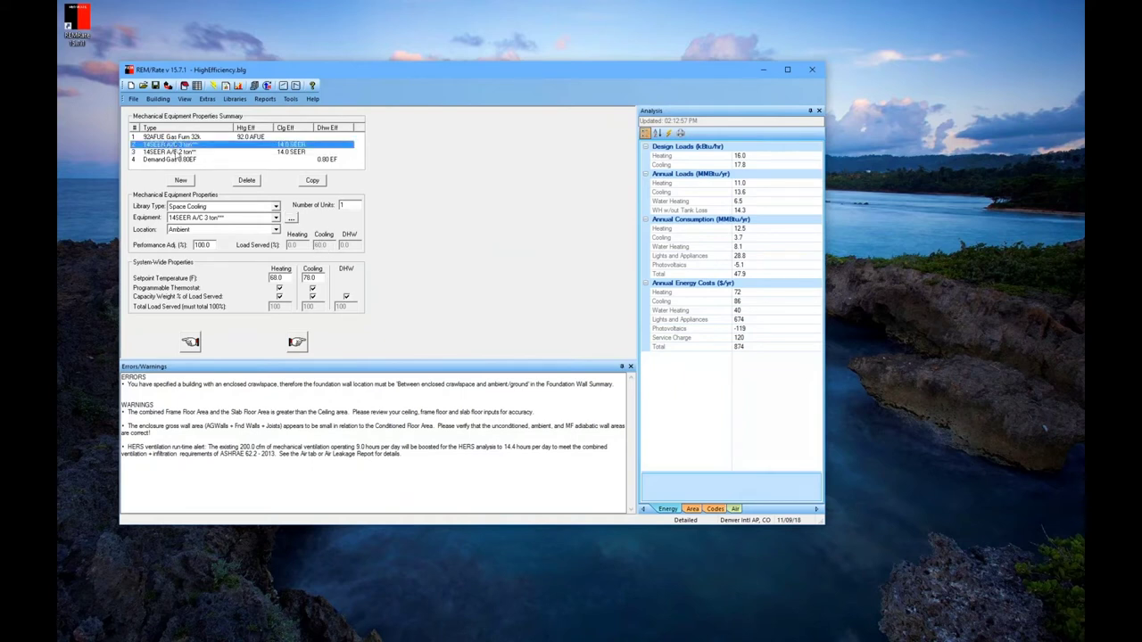
{"action": "left_click", "coordinate": [179, 152]}
{"action": "left_click", "coordinate": [312, 296]}
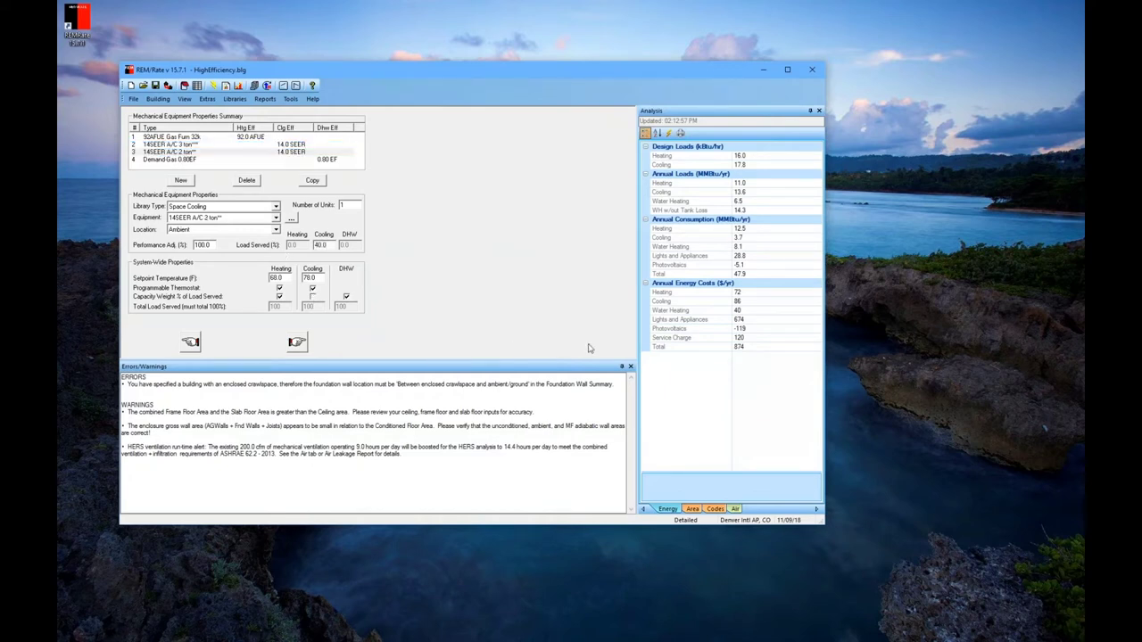
{"action": "double_click", "coordinate": [323, 245]}
Delete the copied 14SEER A/C 2 ton unit and turn capacity weighting for cooling back on
{"action": "left_click", "coordinate": [187, 153]}
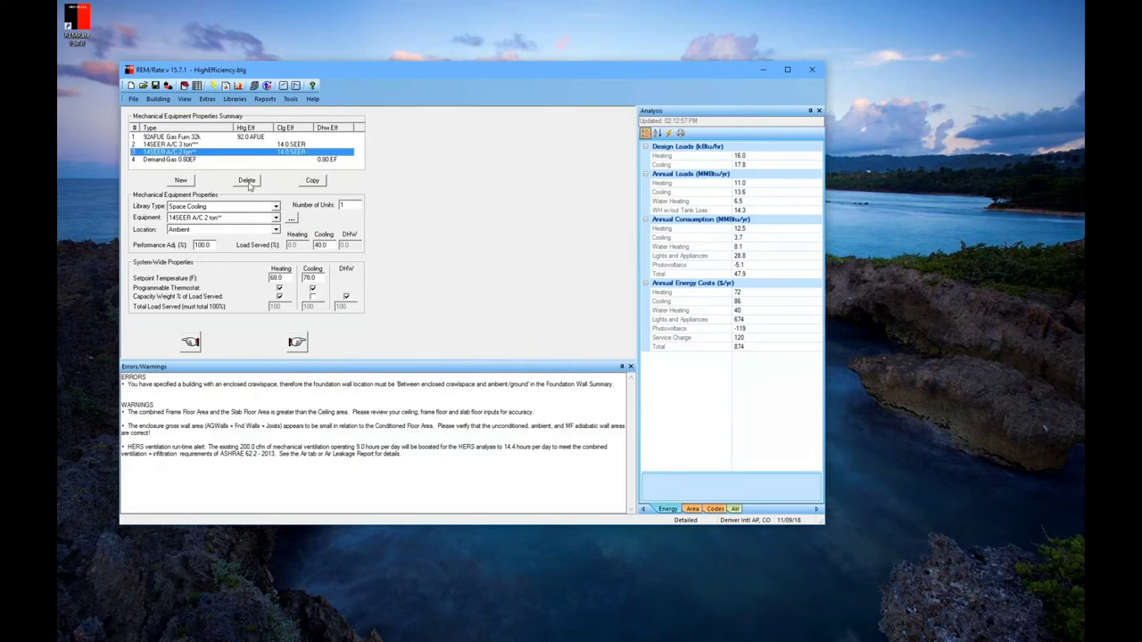
{"action": "left_click", "coordinate": [248, 182]}
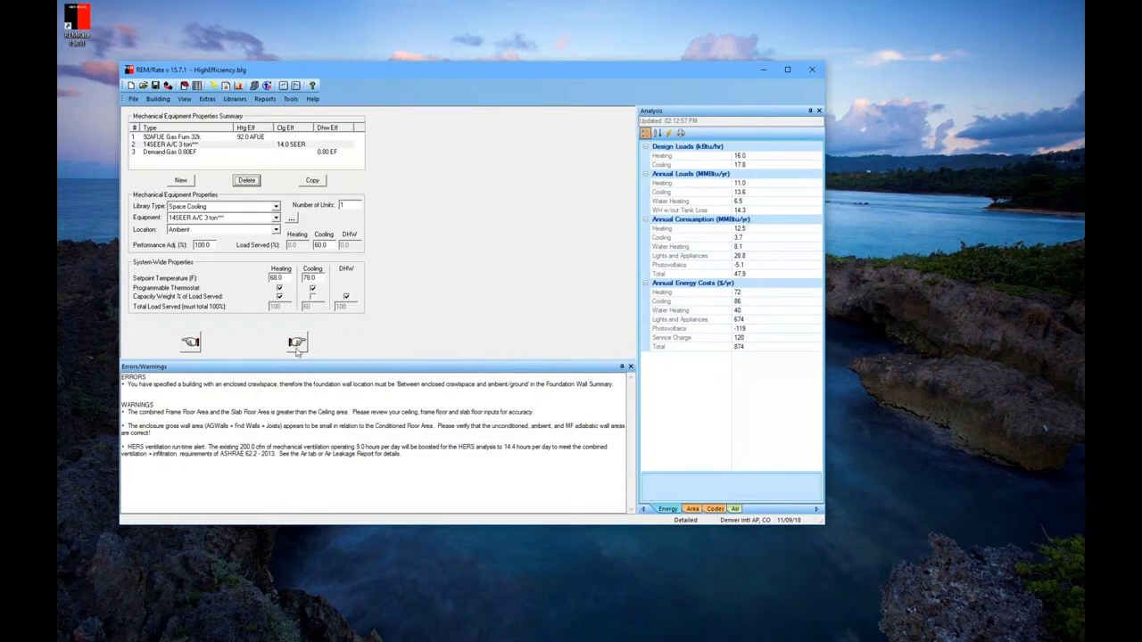
{"action": "left_click", "coordinate": [313, 296]}
Go to the DHW efficiencies, apply the RESNET defaults and review the recirculation options, keeping None (standard system)
{"action": "left_click", "coordinate": [298, 345]}
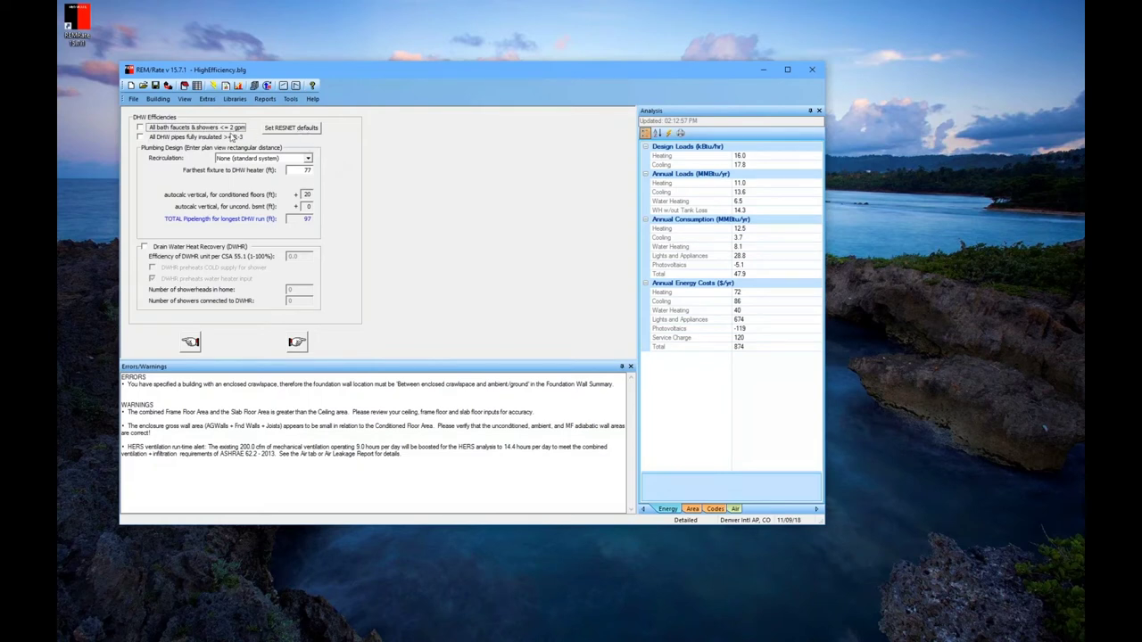
{"action": "left_click", "coordinate": [311, 129]}
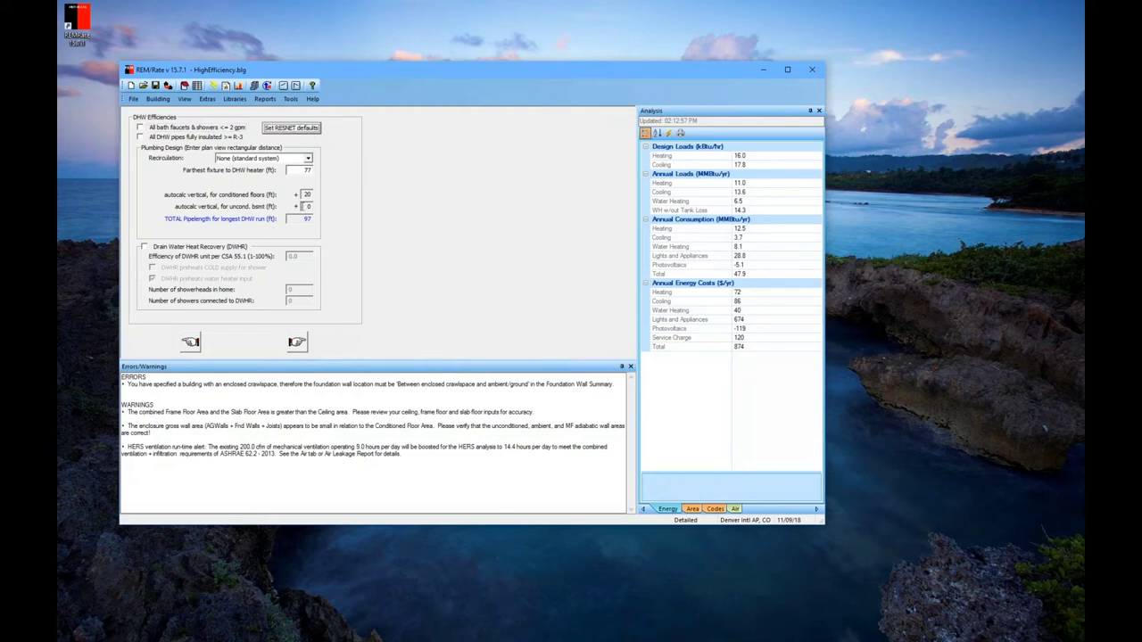
{"action": "left_click", "coordinate": [312, 130]}
{"action": "left_click", "coordinate": [307, 159]}
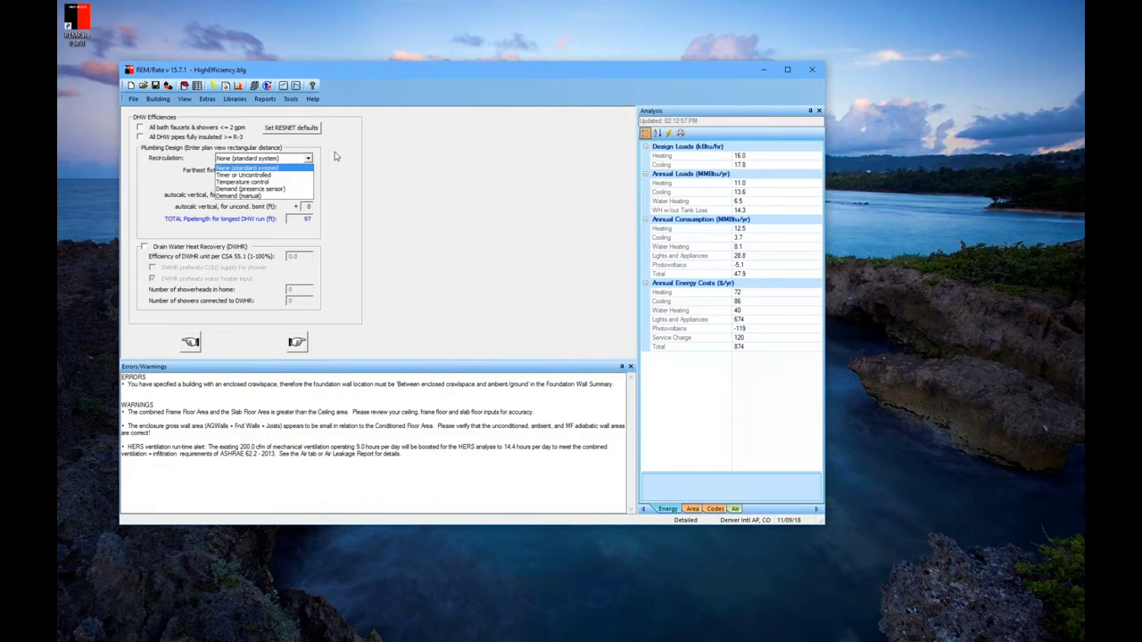
{"action": "left_click", "coordinate": [347, 174]}
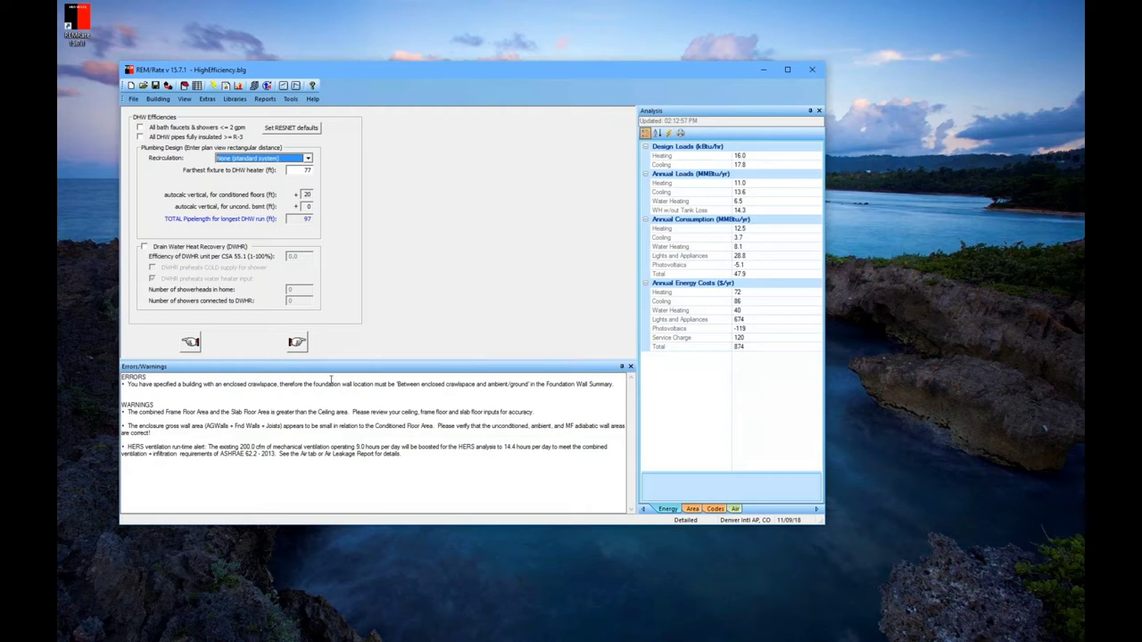
Go to the duct system's location inputs and examine the cooling equipment choices and the available duct locations without changing them
{"action": "left_click", "coordinate": [297, 343]}
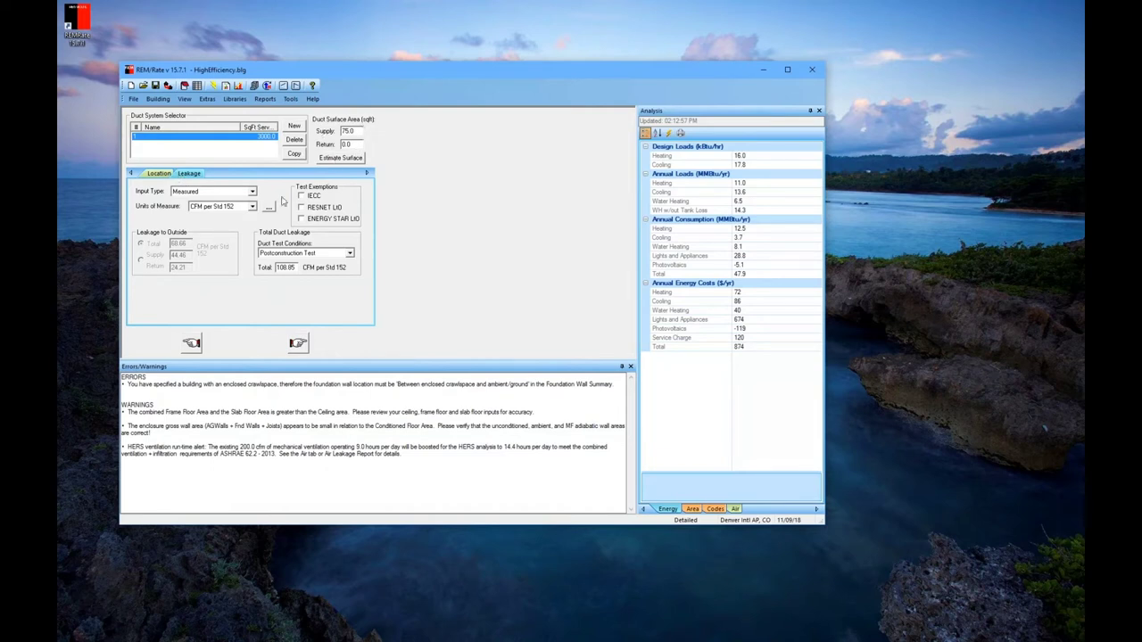
{"action": "left_click", "coordinate": [158, 174]}
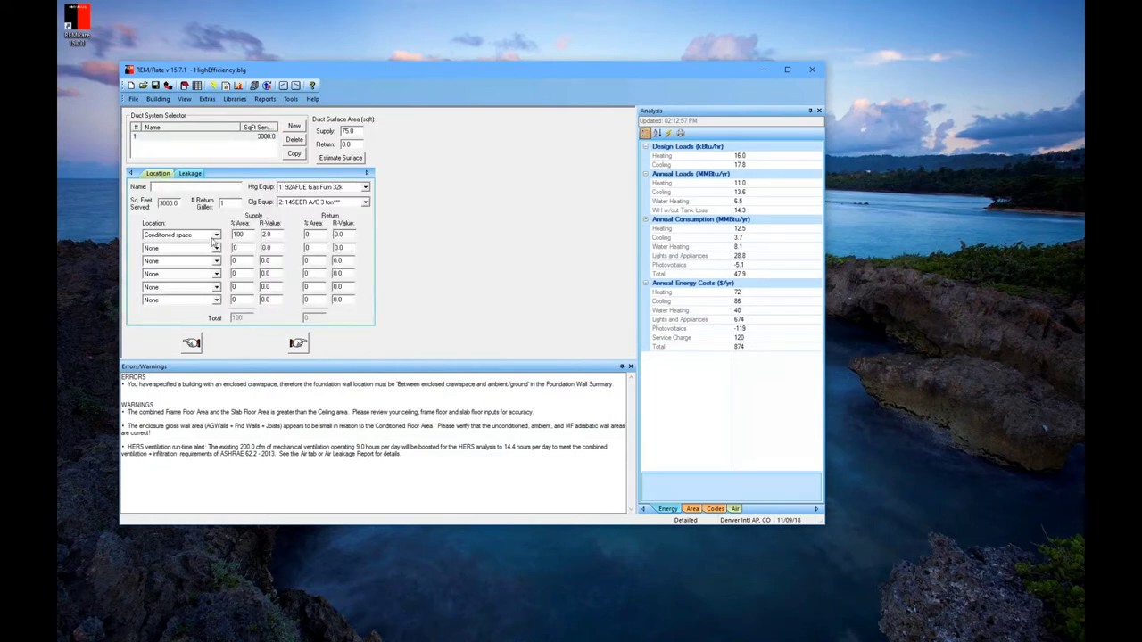
{"action": "left_click", "coordinate": [315, 207]}
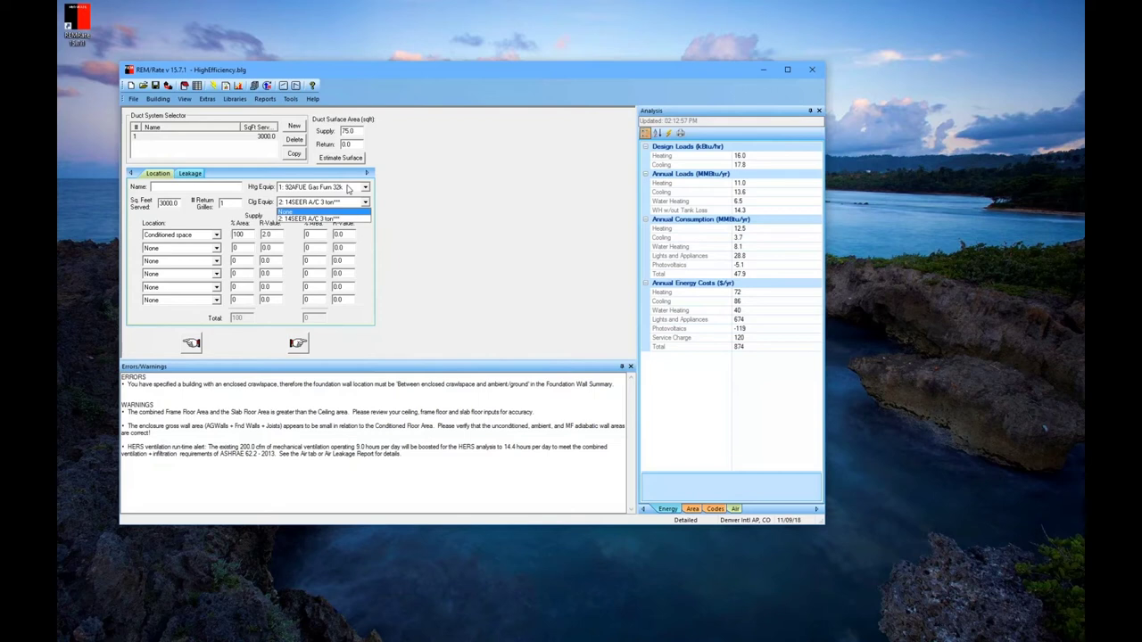
{"action": "left_click", "coordinate": [431, 211]}
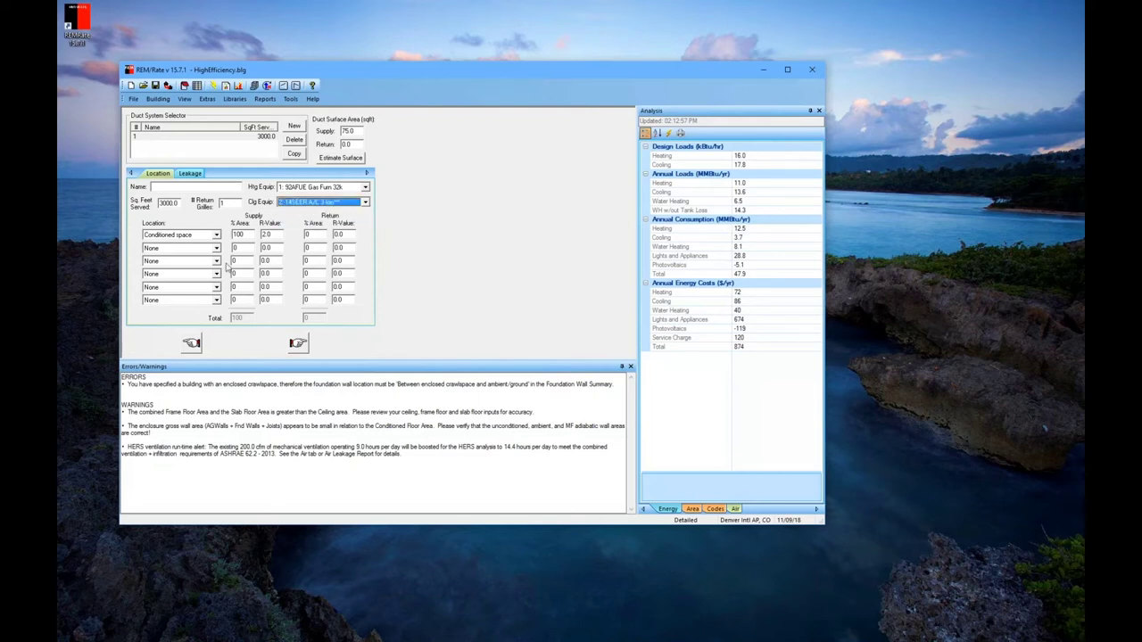
{"action": "left_click", "coordinate": [168, 236]}
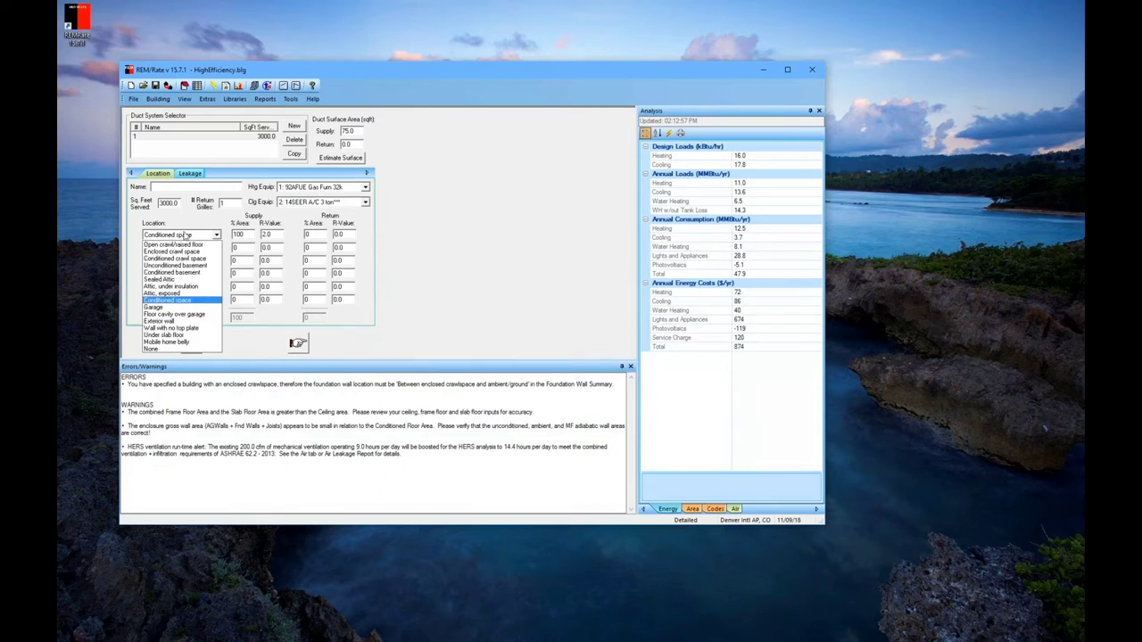
{"action": "left_click", "coordinate": [185, 235]}
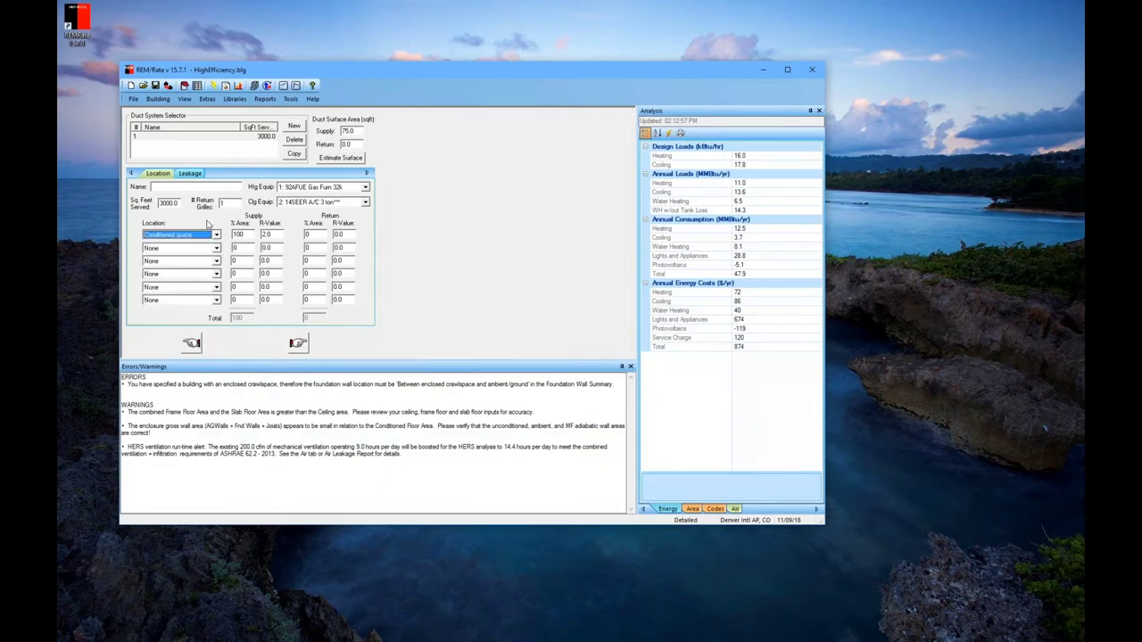
{"action": "left_click", "coordinate": [167, 250]}
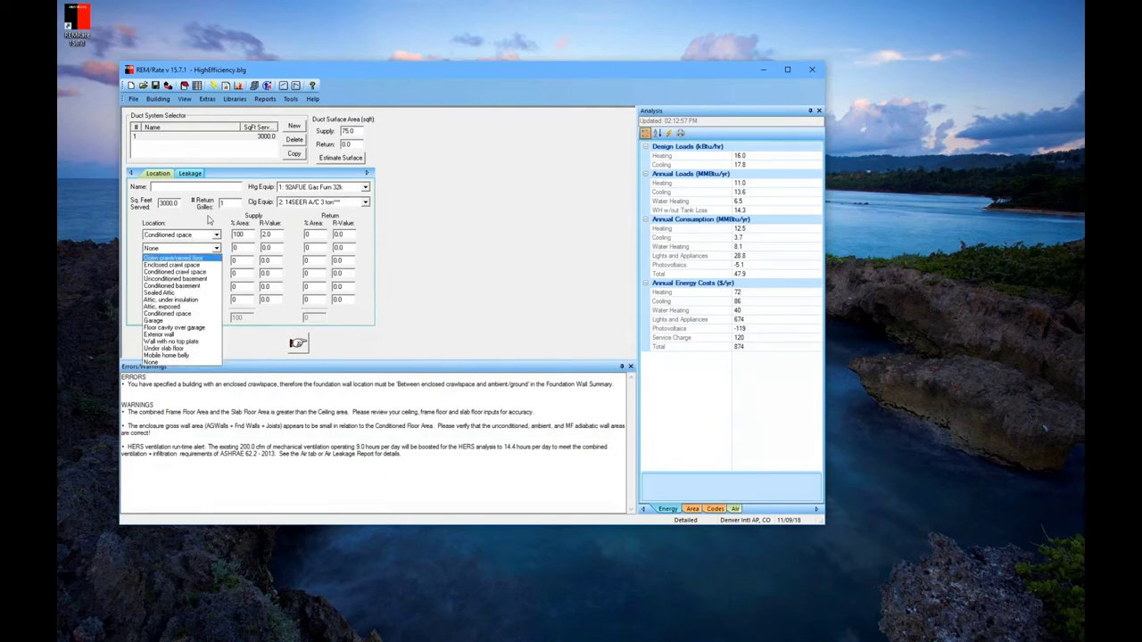
{"action": "left_click", "coordinate": [208, 219]}
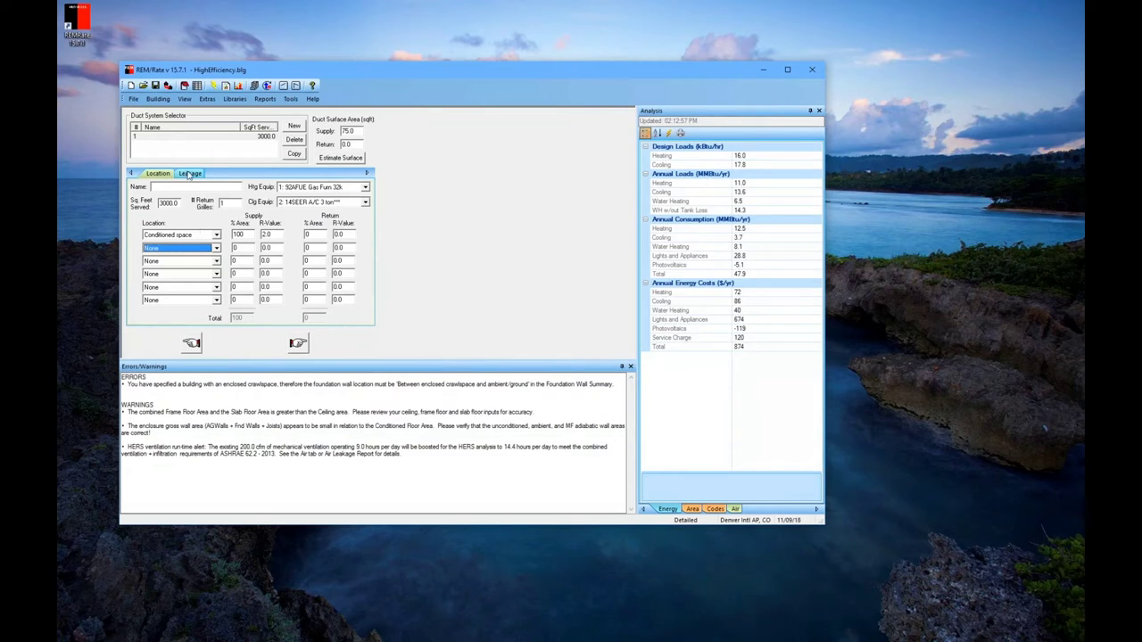
Examine the duct leakage inputs, including the input type and units of measure options, keeping Measured and CFM per Std 152
{"action": "left_click", "coordinate": [188, 174]}
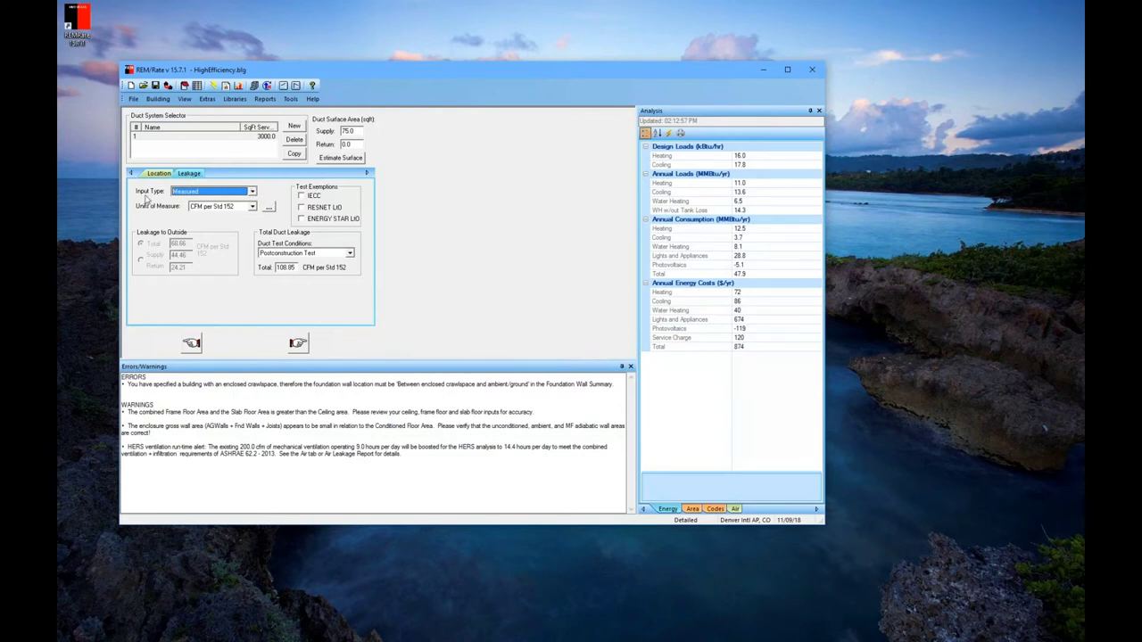
{"action": "left_click", "coordinate": [254, 192]}
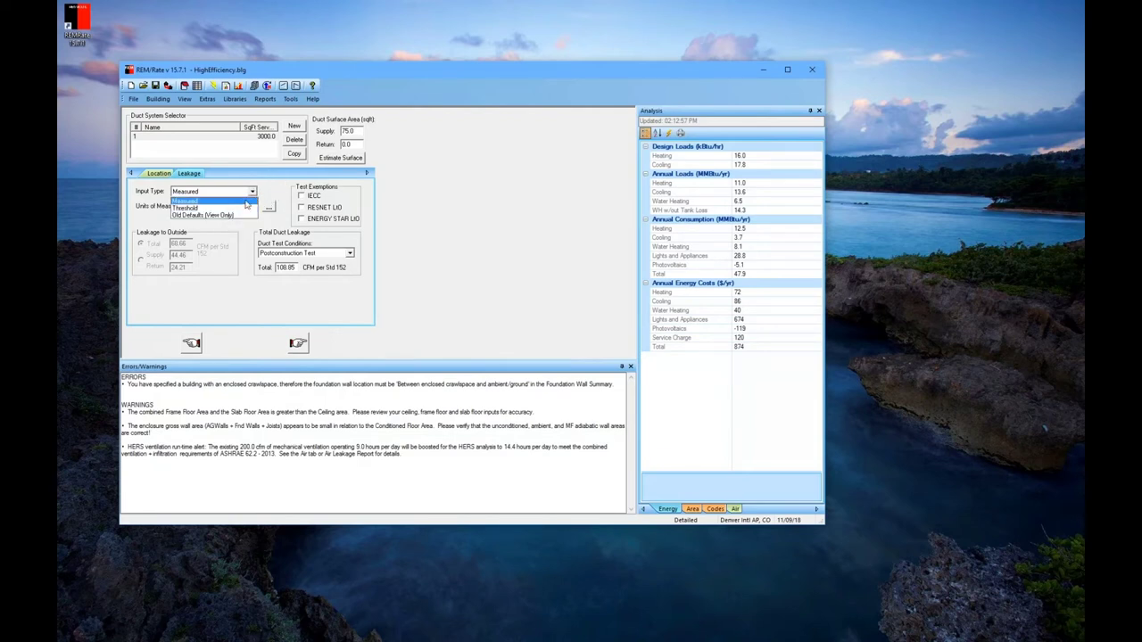
{"action": "left_click", "coordinate": [274, 196]}
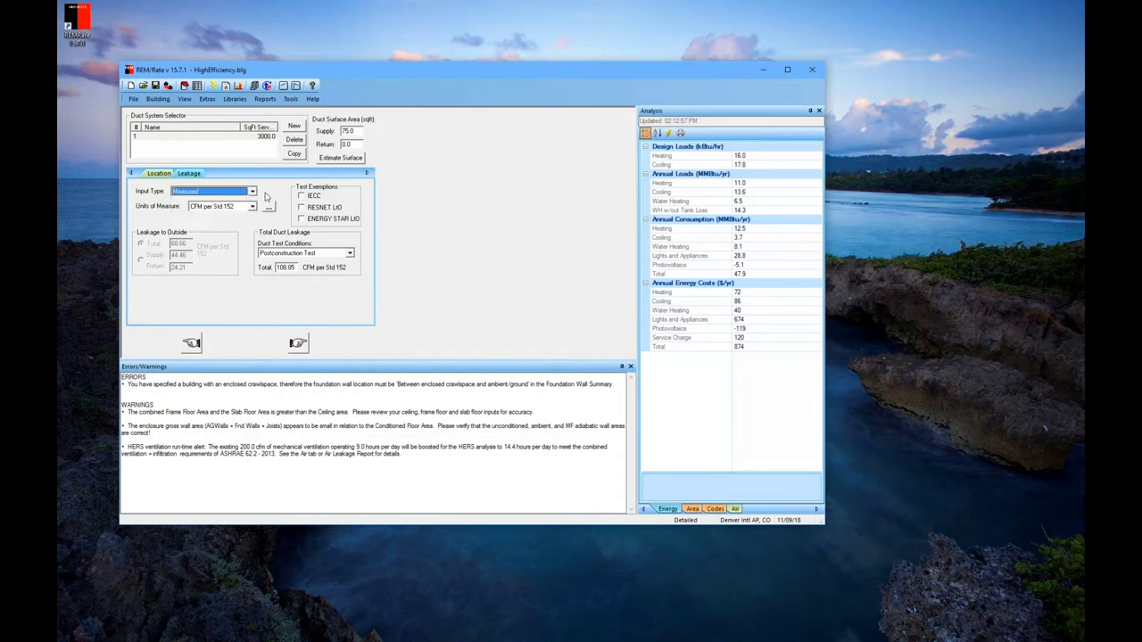
{"action": "left_click", "coordinate": [228, 208]}
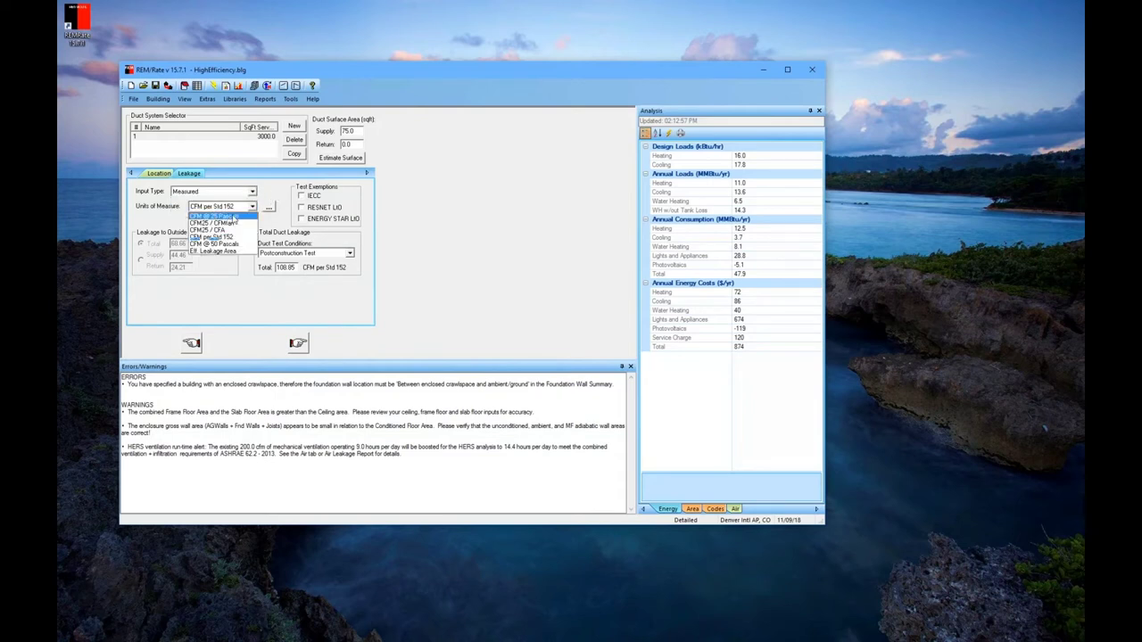
{"action": "left_click", "coordinate": [134, 221]}
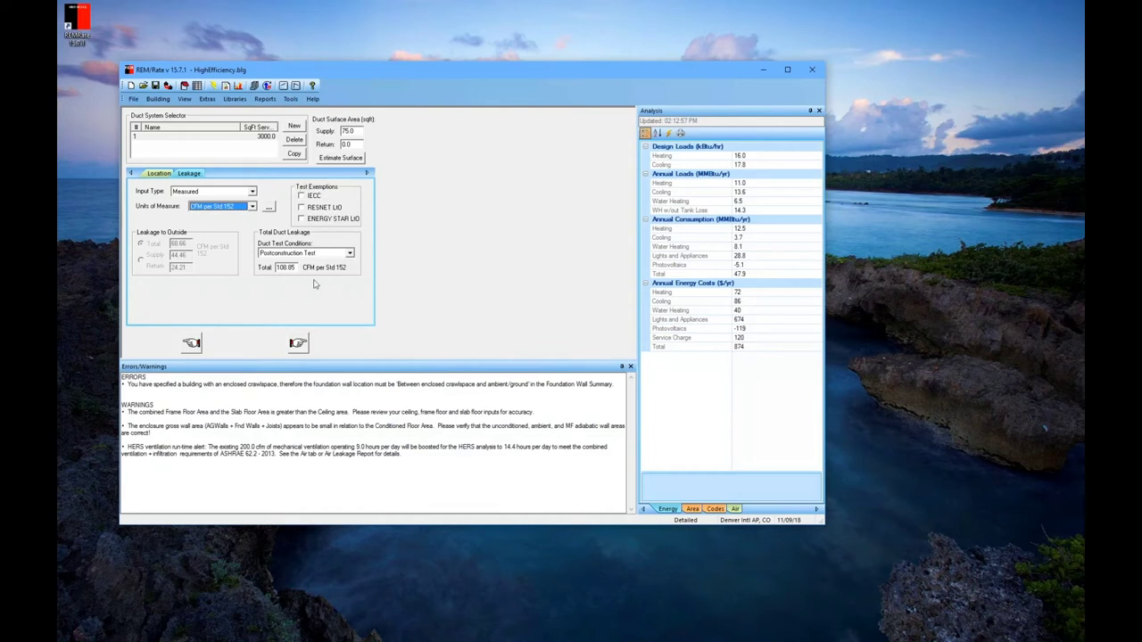
Go to the whole dwelling infiltration inputs and review the units available for the annual infiltration value, keeping Natural ACH
{"action": "left_click", "coordinate": [298, 344]}
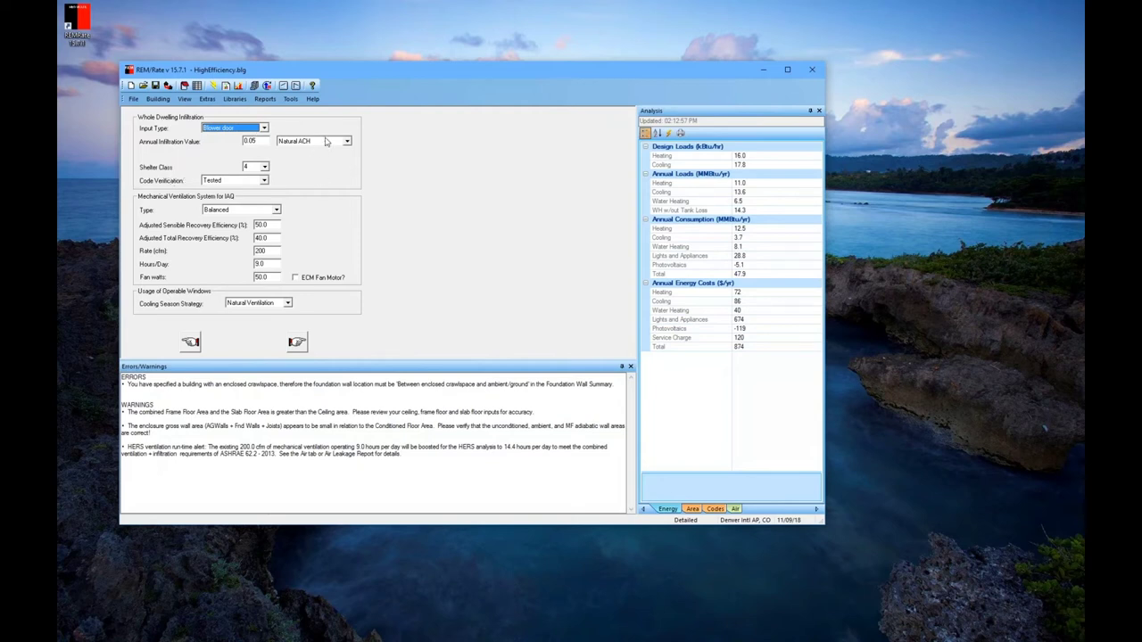
{"action": "left_click", "coordinate": [326, 142]}
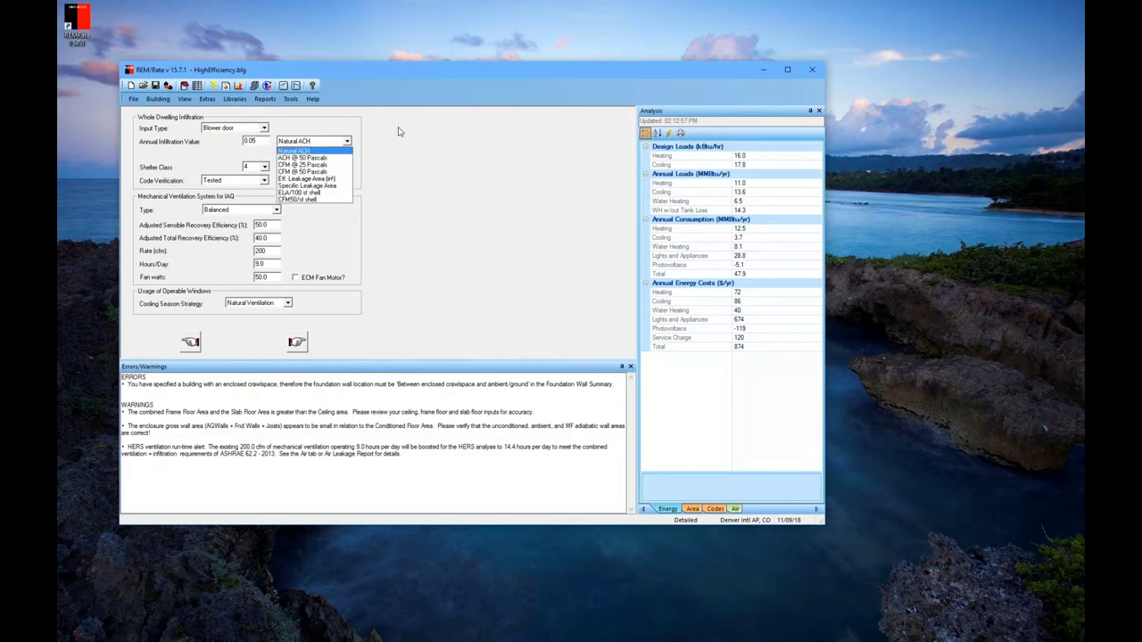
{"action": "left_click", "coordinate": [377, 186]}
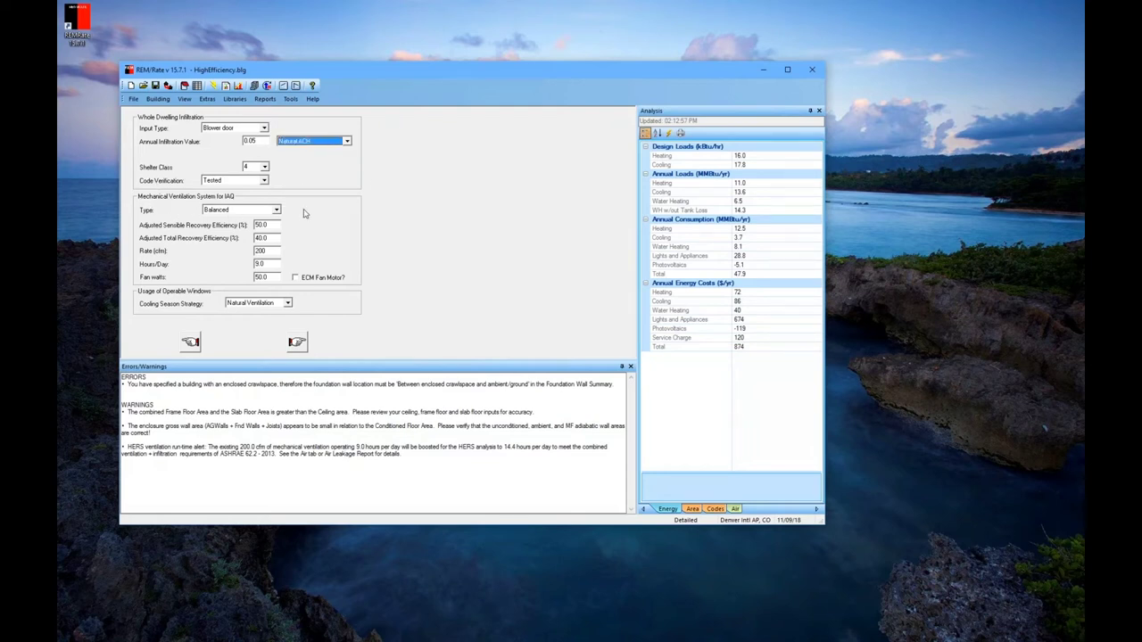
Set the mechanical ventilation type to Exhaust Only and review the cooling season strategies, keeping Natural Ventilation
{"action": "left_click", "coordinate": [277, 210]}
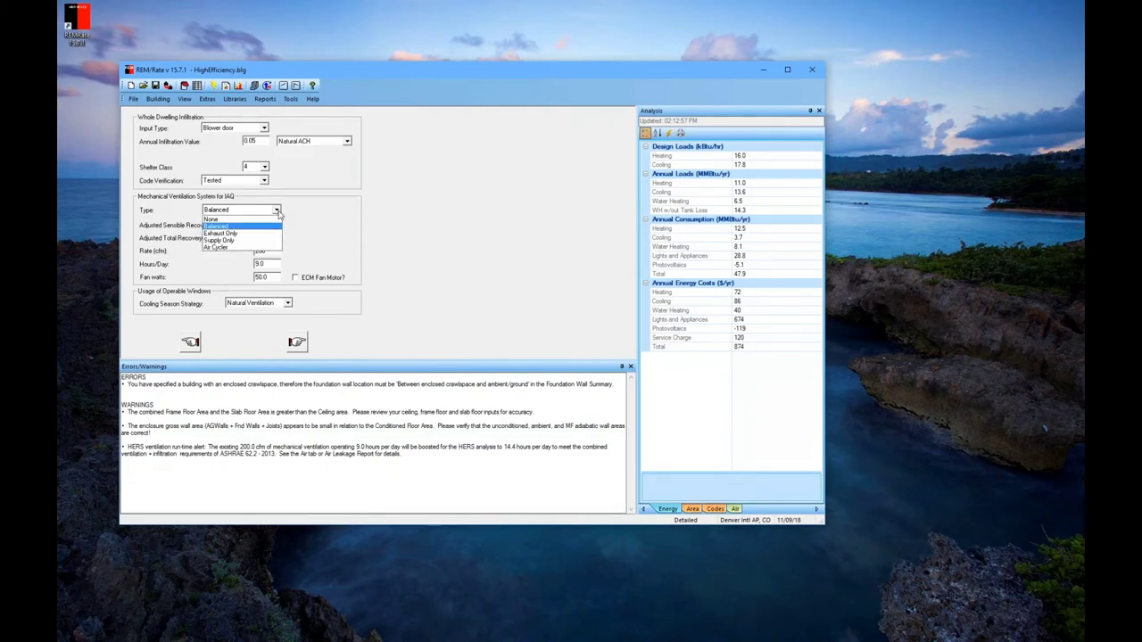
{"action": "left_click", "coordinate": [344, 214]}
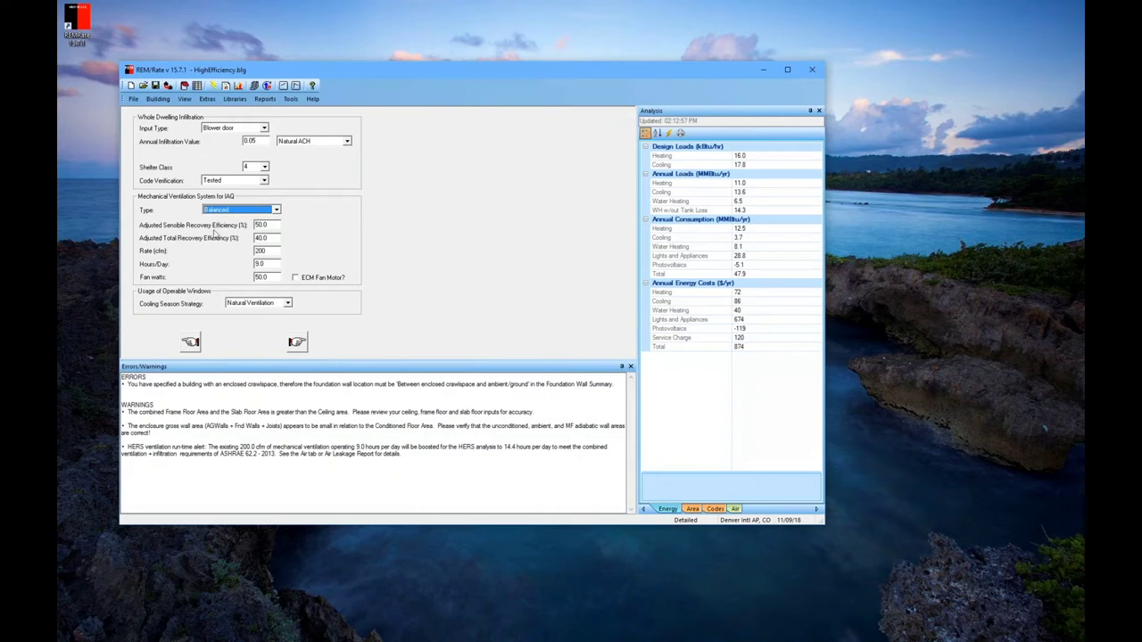
{"action": "left_click", "coordinate": [250, 211]}
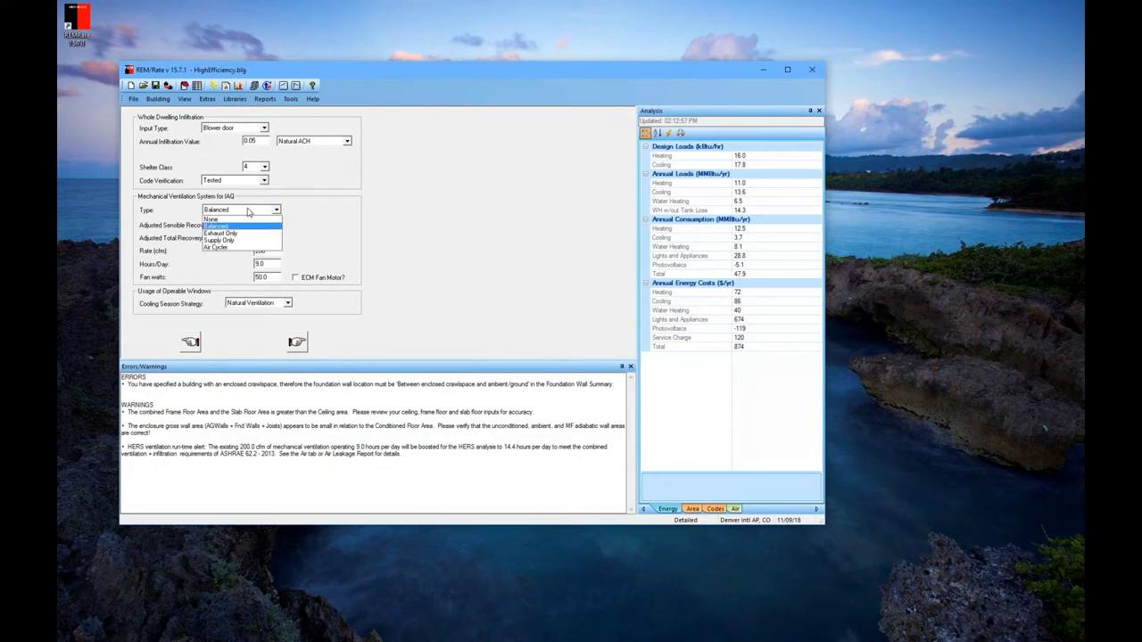
{"action": "left_click", "coordinate": [249, 234]}
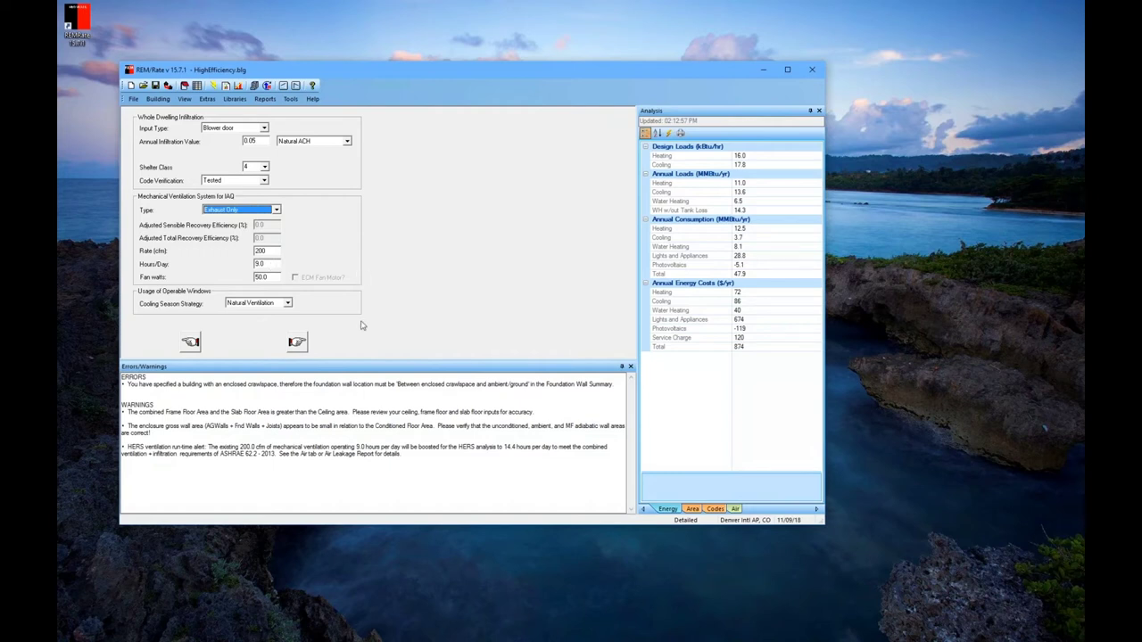
{"action": "left_click", "coordinate": [288, 304]}
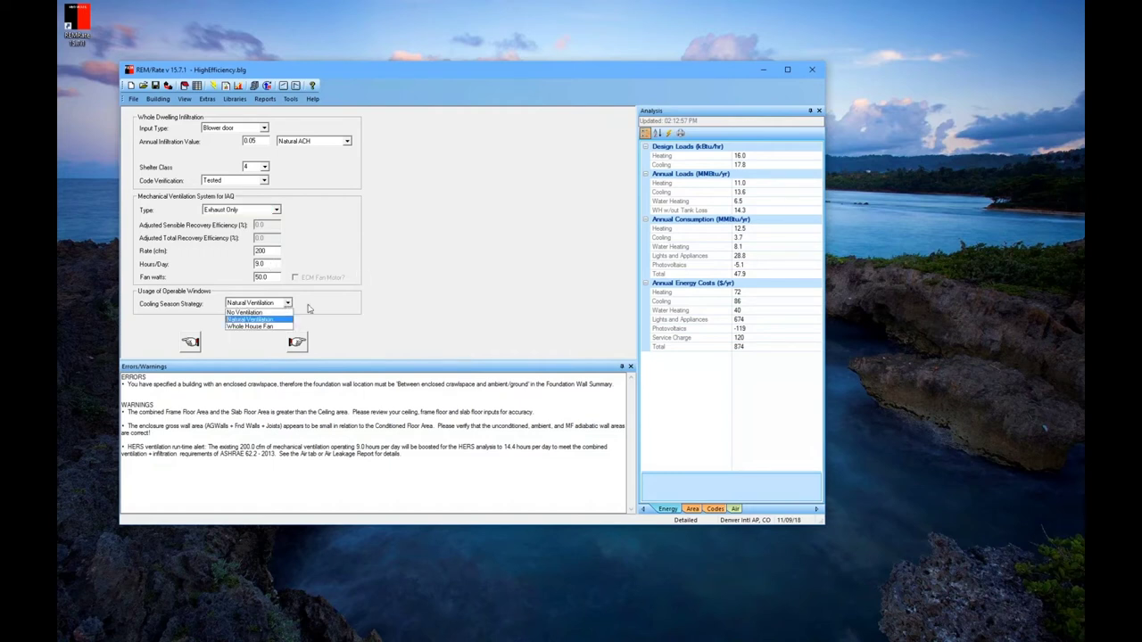
{"action": "left_click", "coordinate": [397, 323]}
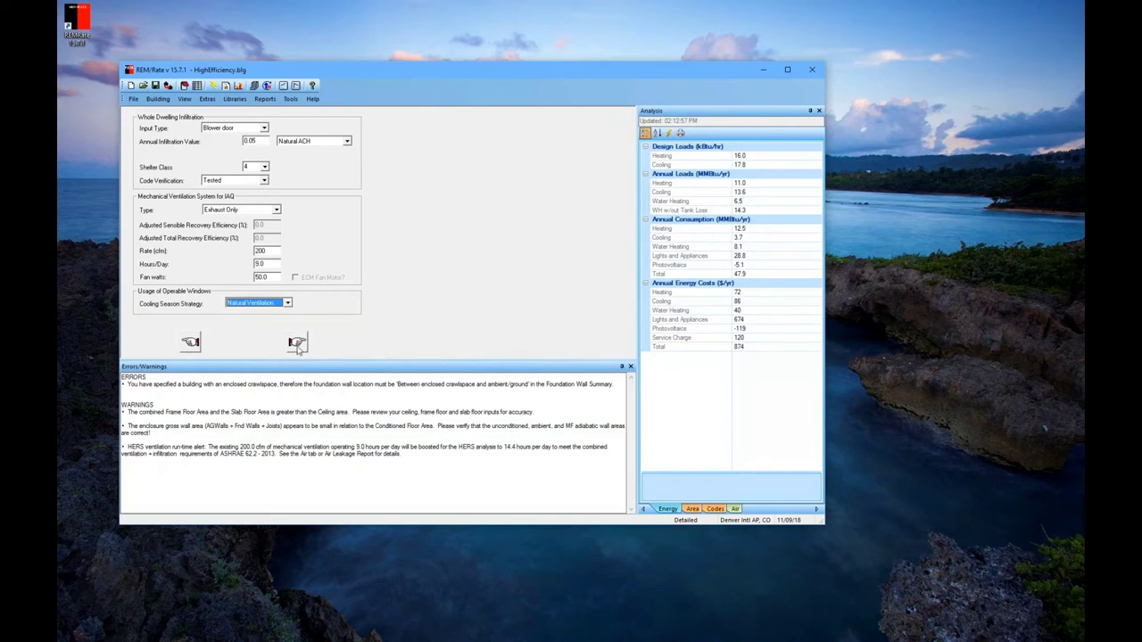
Go to the lights and appliances inputs, restore the RESNET defaults and keep Electric as the range/oven fuel
{"action": "left_click", "coordinate": [297, 344]}
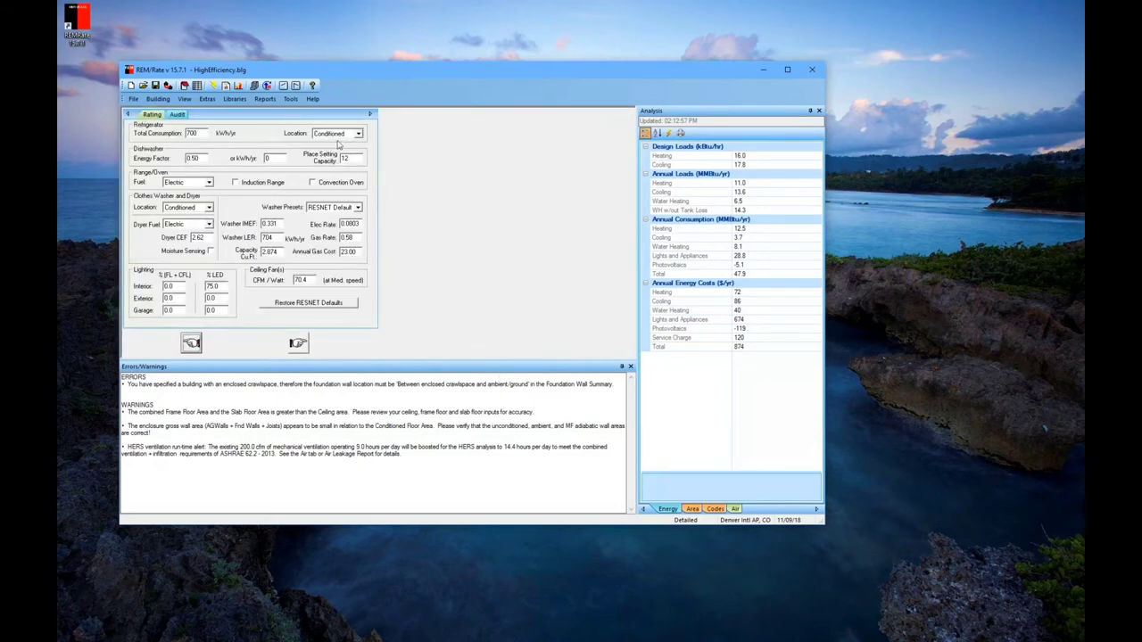
{"action": "left_click", "coordinate": [332, 304]}
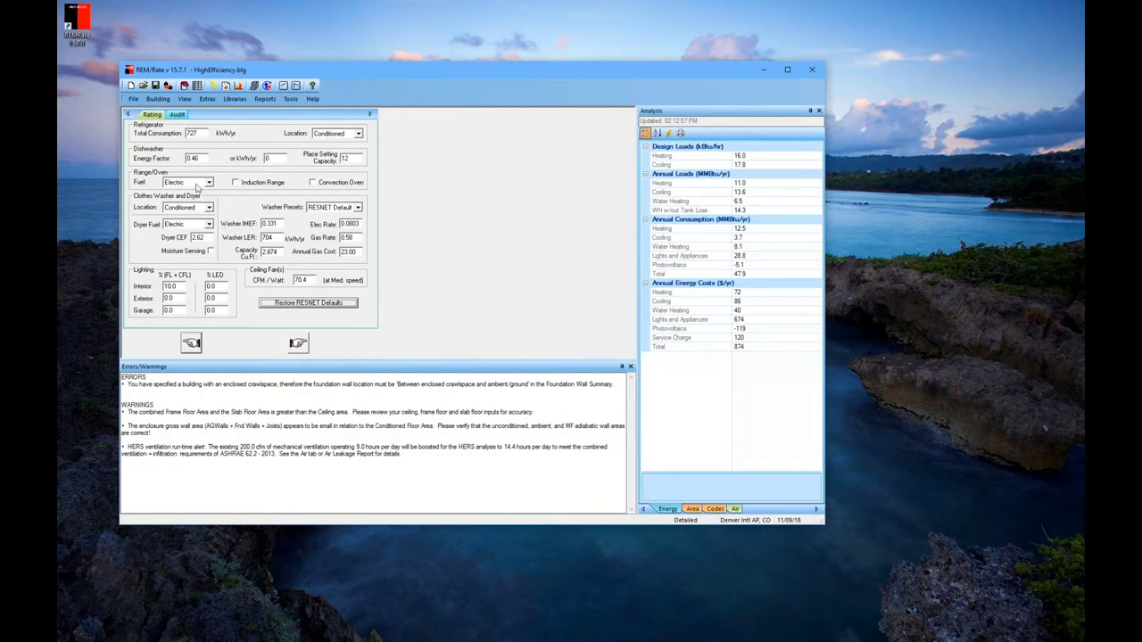
{"action": "left_click", "coordinate": [207, 182]}
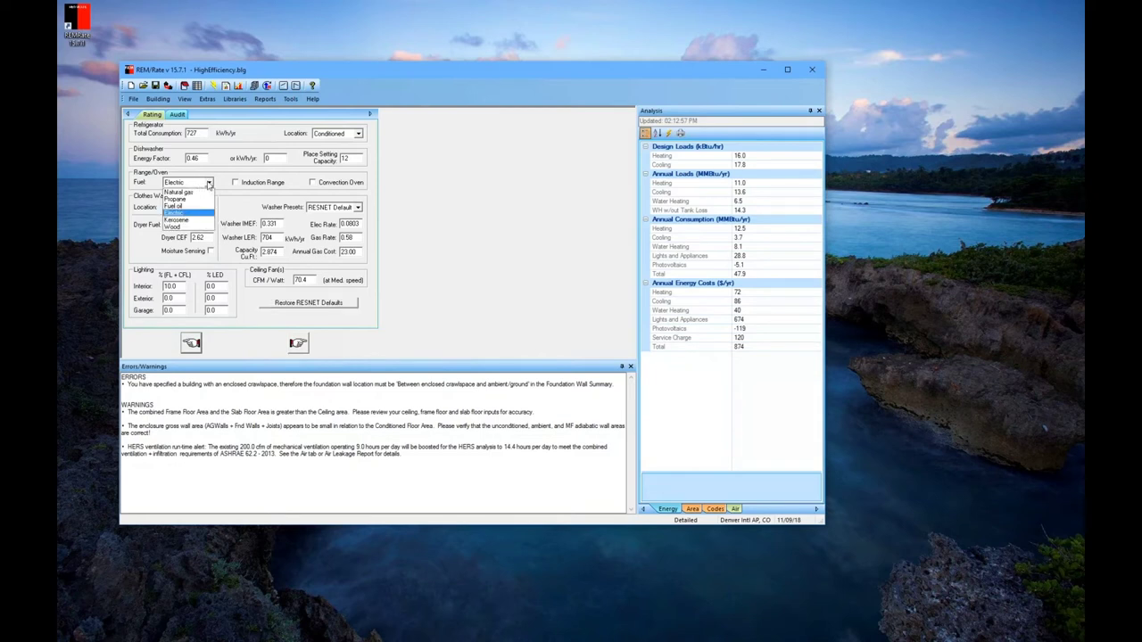
{"action": "left_click", "coordinate": [204, 213]}
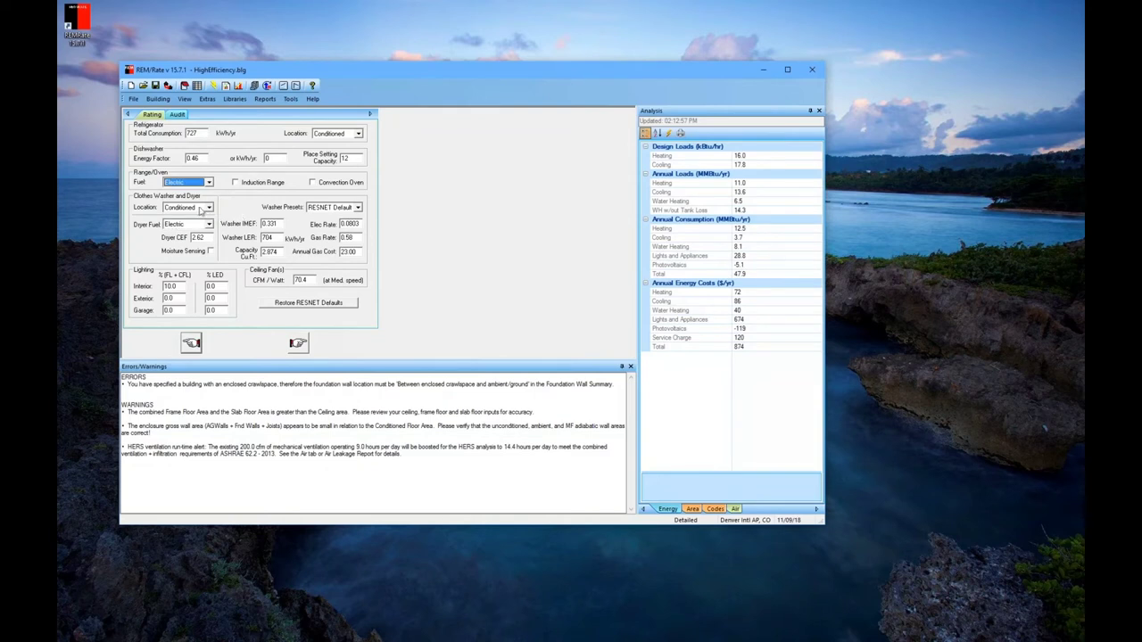
Review the clothes washer and dryer location and dryer fuel options, keeping Conditioned and Electric
{"action": "left_click", "coordinate": [209, 207]}
{"action": "left_click", "coordinate": [172, 207]}
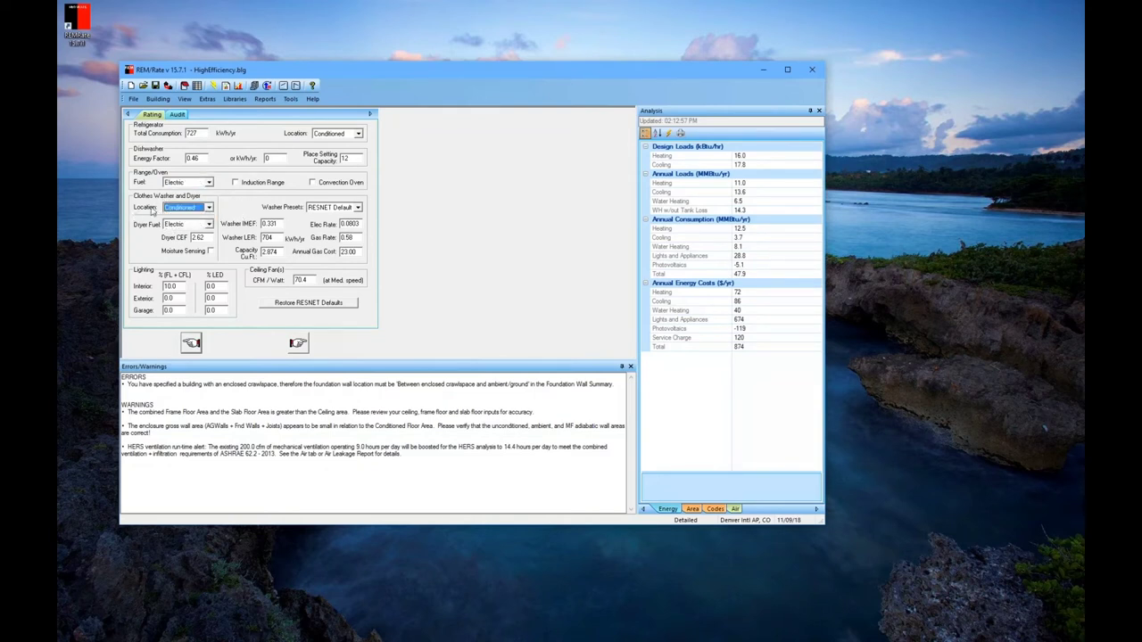
{"action": "left_click", "coordinate": [185, 224]}
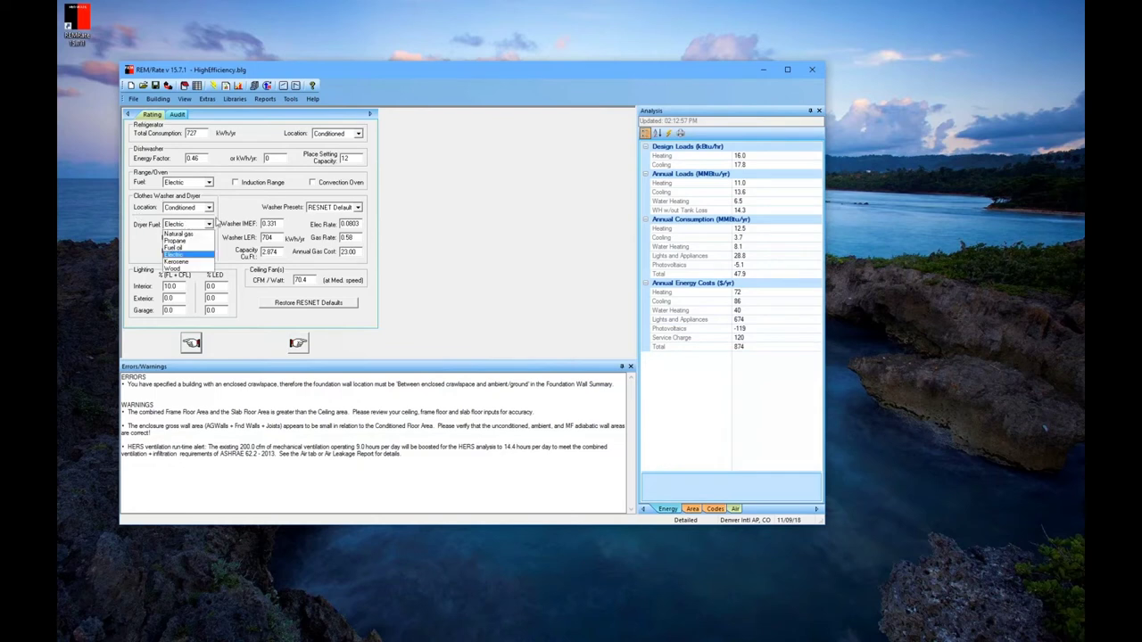
{"action": "left_click", "coordinate": [234, 220]}
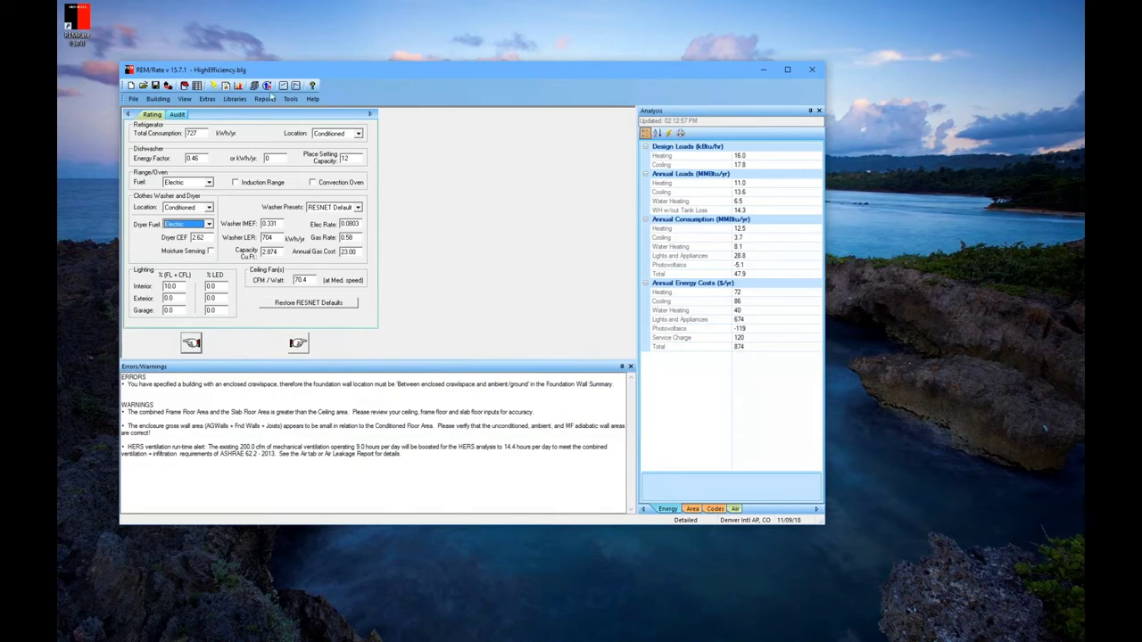
Look up the help topic for Lights and Appliances Inputs, read the Lighting section's Qualifying Light Fixture definition, and return to the building file
{"action": "left_click", "coordinate": [312, 86]}
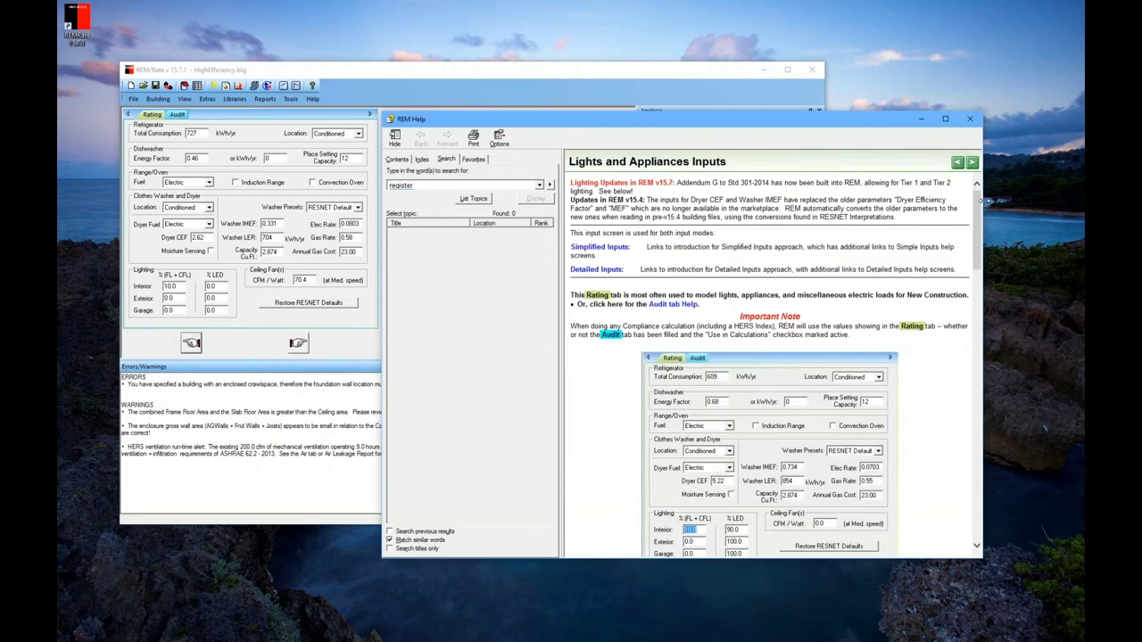
{"action": "left_click_drag", "start_coordinate": [983, 200], "coordinate": [1018, 457]}
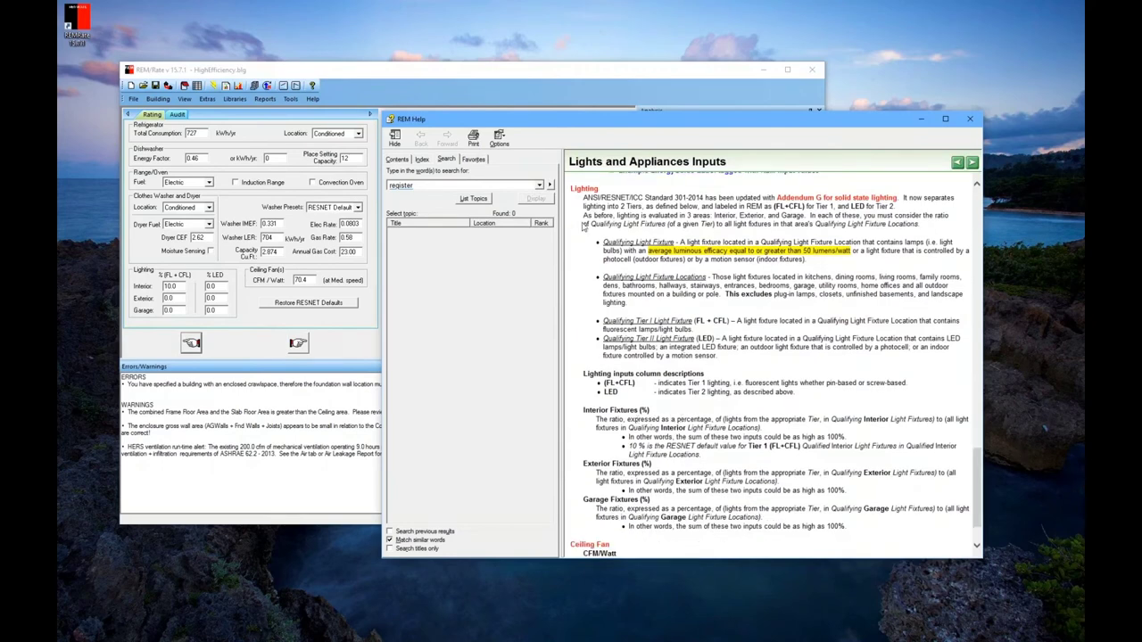
{"action": "left_click_drag", "start_coordinate": [604, 242], "coordinate": [675, 243]}
{"action": "left_click", "coordinate": [676, 243]}
{"action": "left_click", "coordinate": [560, 80]}
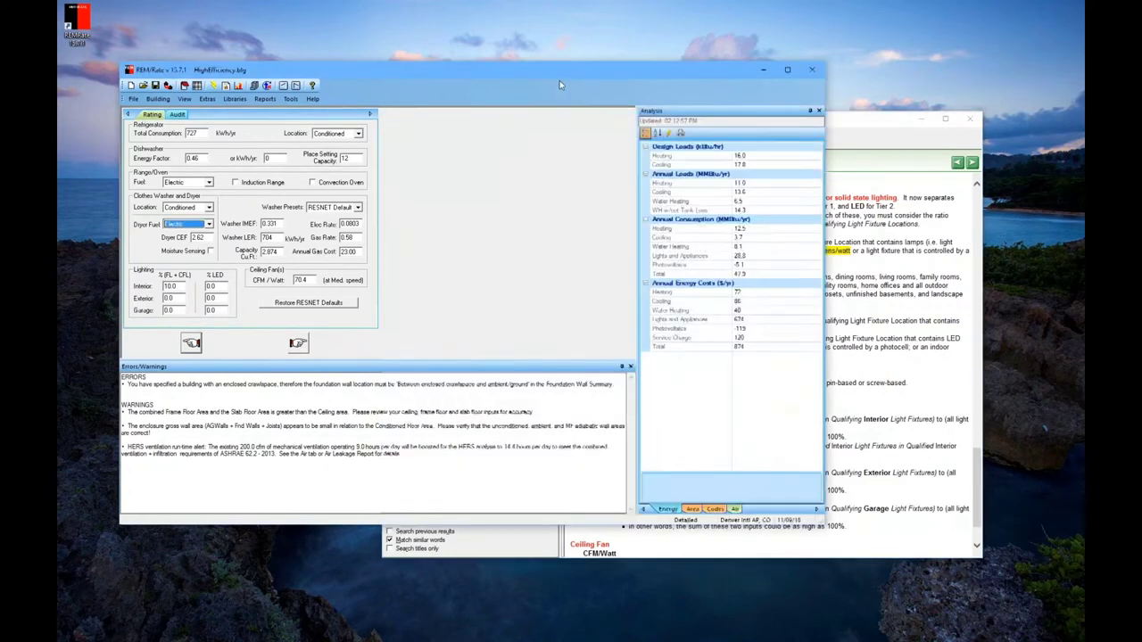
Compare the audit and rating versions of the lights and appliances inputs, ending on the rating version
{"action": "left_click", "coordinate": [177, 115]}
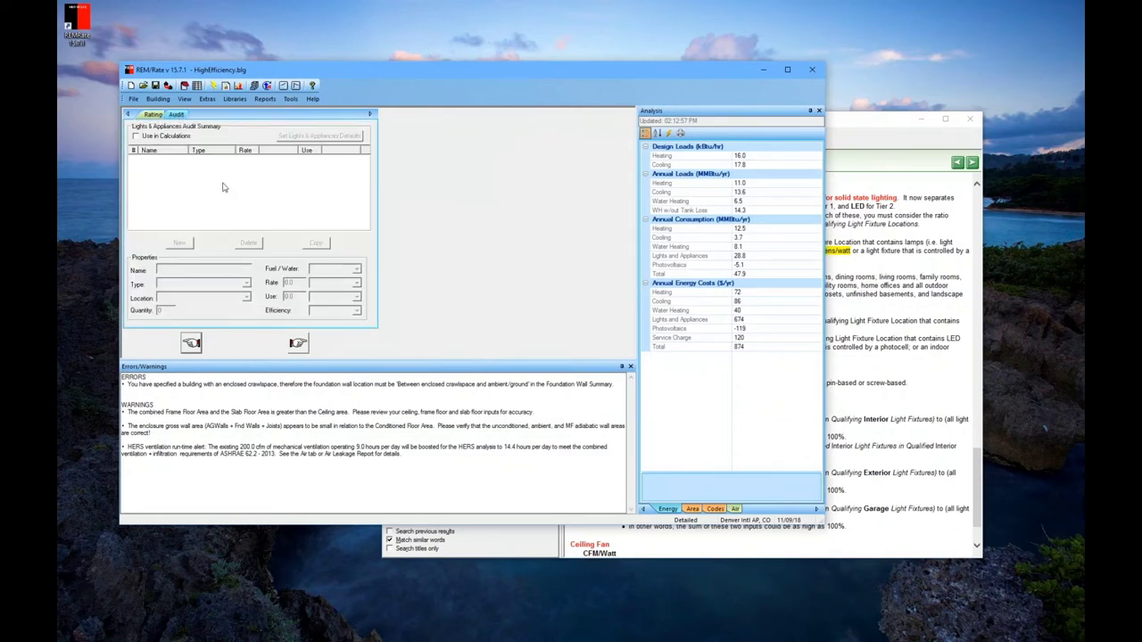
{"action": "left_click", "coordinate": [153, 116]}
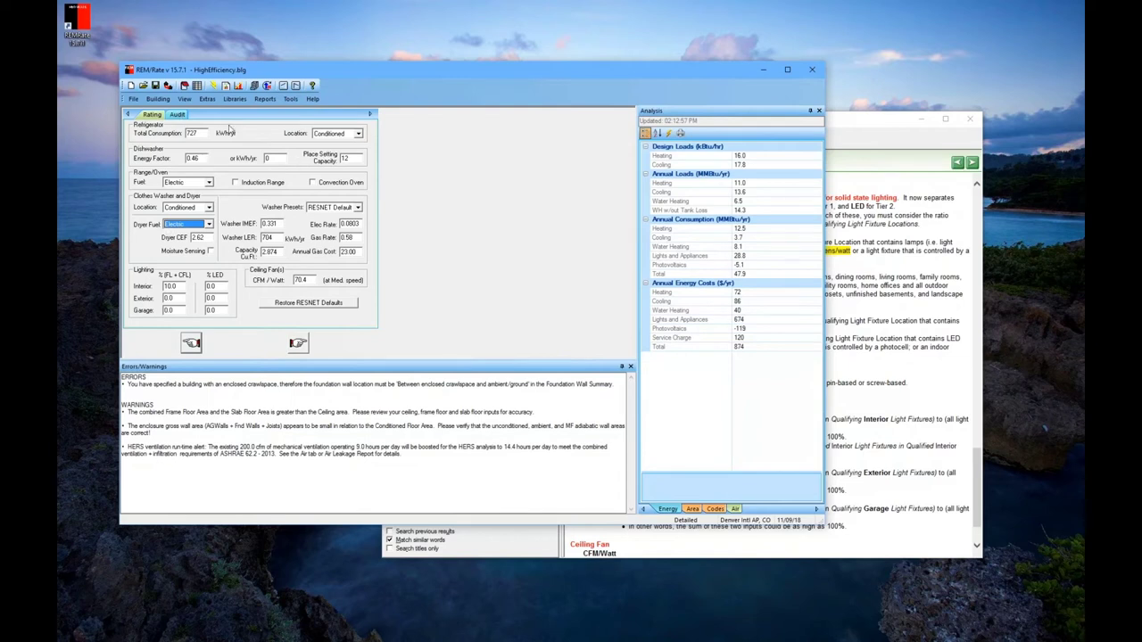
{"action": "left_click", "coordinate": [177, 115]}
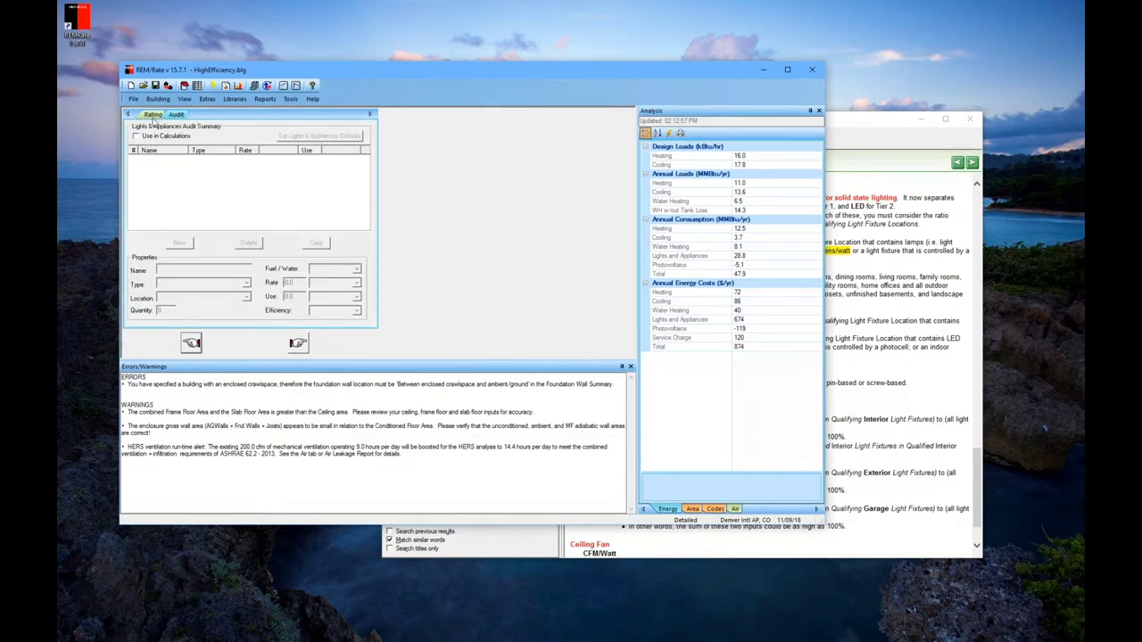
{"action": "left_click", "coordinate": [154, 117]}
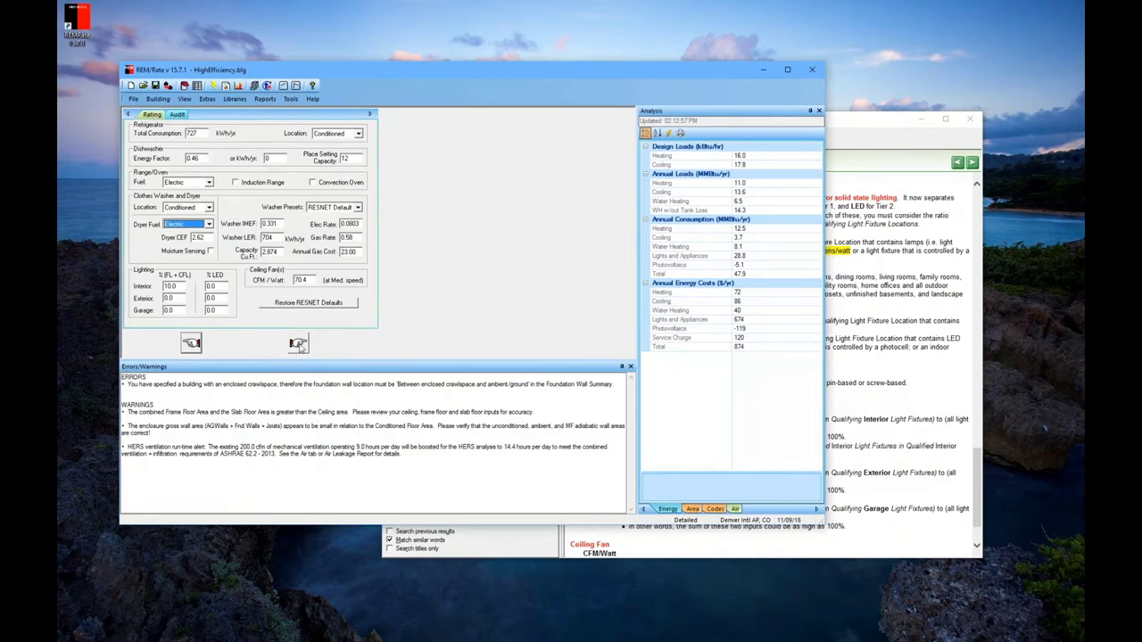
Advance past the mandatory requirements and DOE Zero Energy Ready Home screens to the interior mass inputs
{"action": "left_click", "coordinate": [298, 344]}
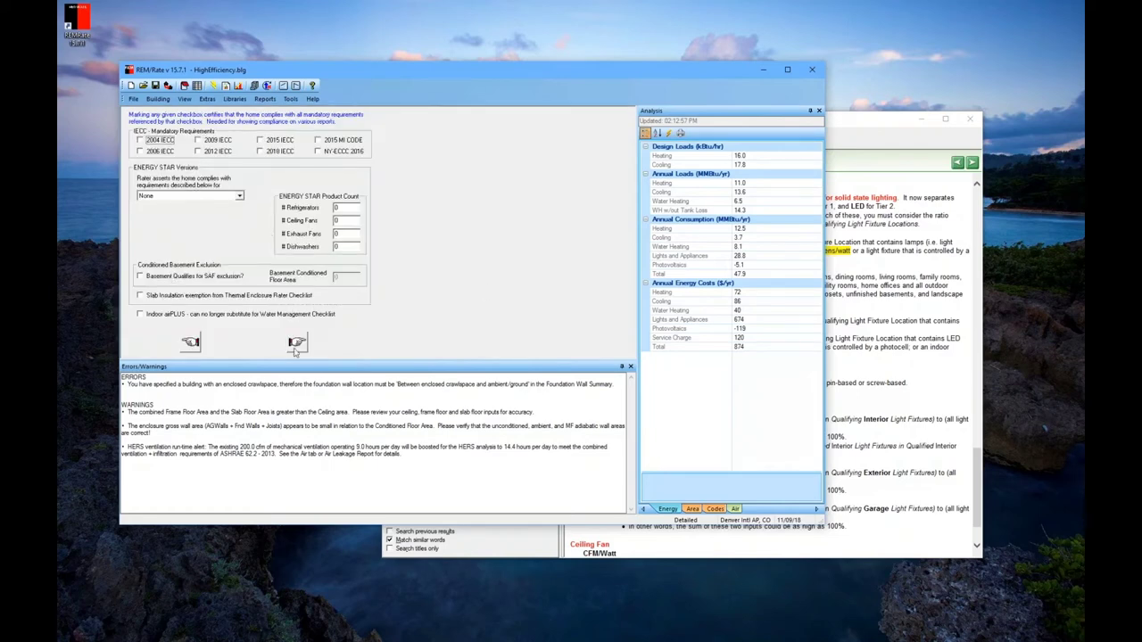
{"action": "left_click", "coordinate": [298, 343]}
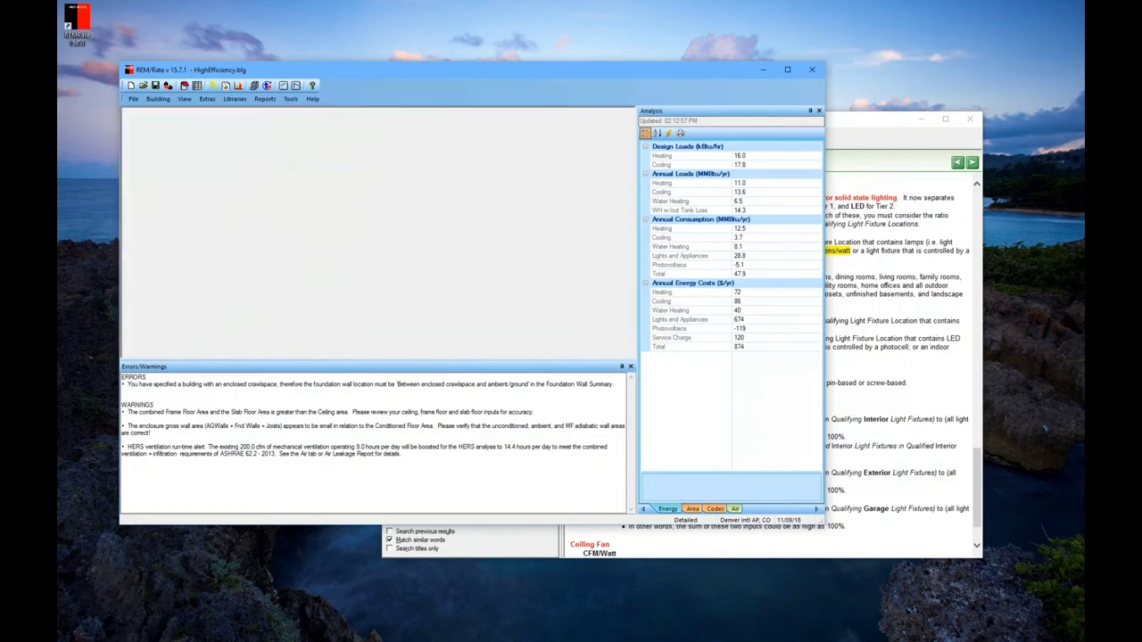
{"action": "left_click", "coordinate": [298, 343]}
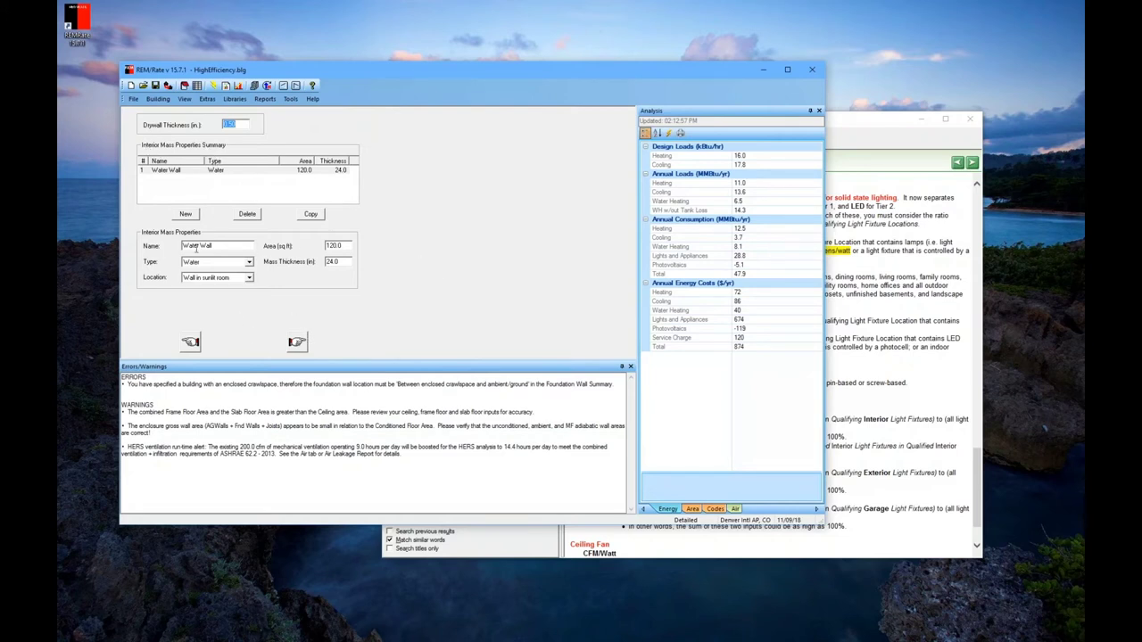
Review the type and location options for the Water Wall interior mass, keeping Water and Wall in sunlit room
{"action": "left_click", "coordinate": [250, 261]}
{"action": "left_click", "coordinate": [256, 277]}
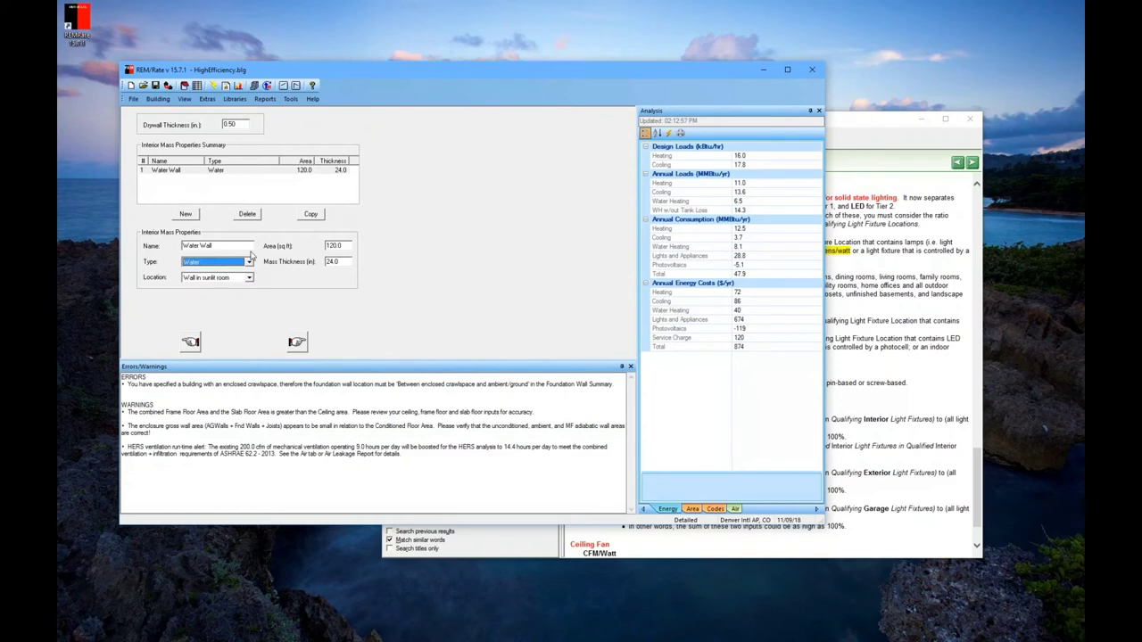
{"action": "left_click", "coordinate": [249, 261]}
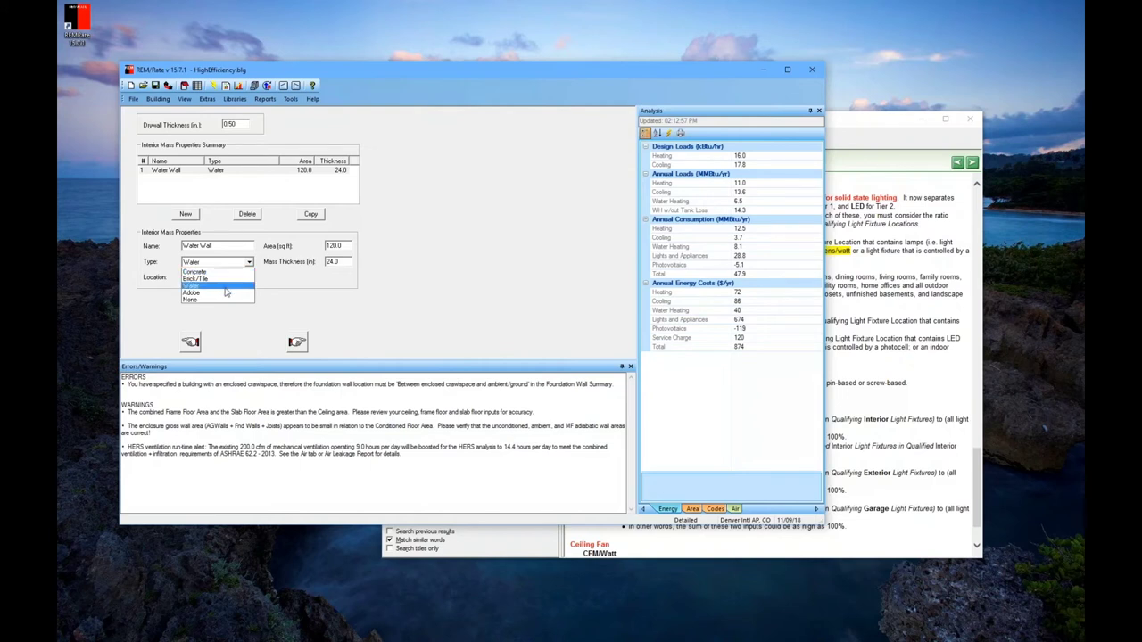
{"action": "left_click", "coordinate": [307, 280]}
{"action": "left_click", "coordinate": [215, 278]}
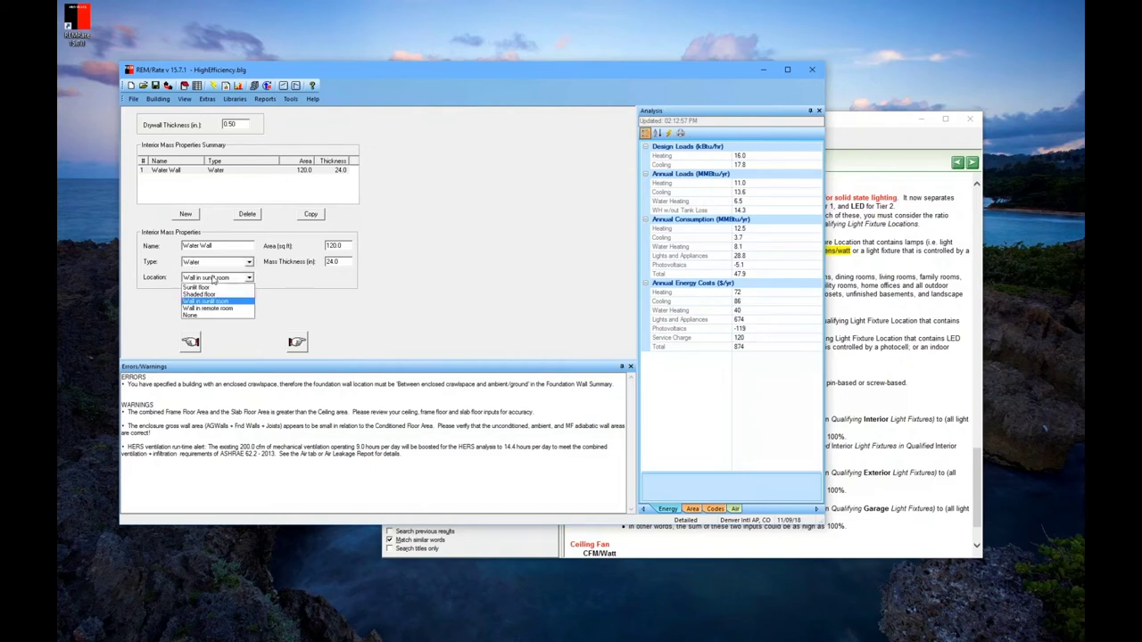
{"action": "left_click", "coordinate": [220, 131]}
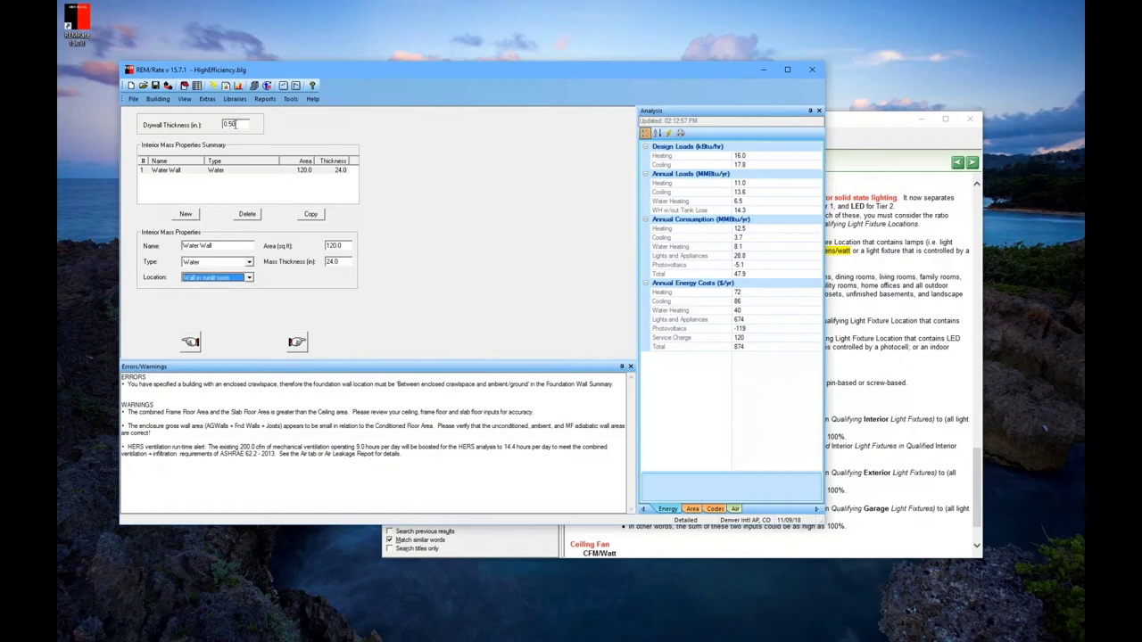
{"action": "left_click", "coordinate": [235, 125]}
{"action": "left_click", "coordinate": [237, 278]}
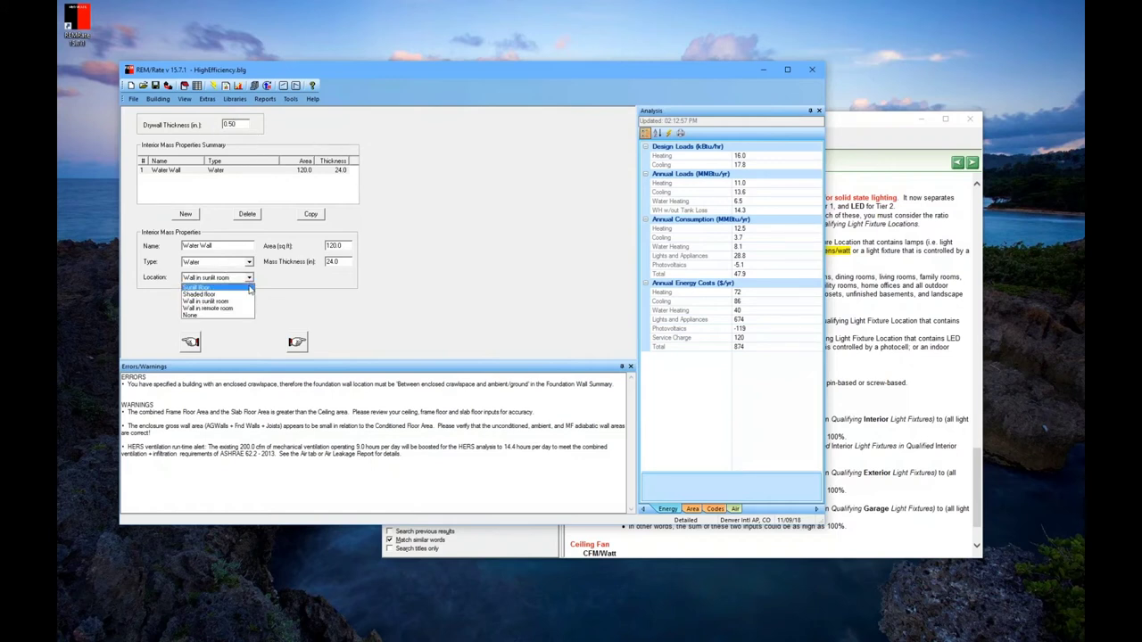
{"action": "left_click", "coordinate": [296, 315]}
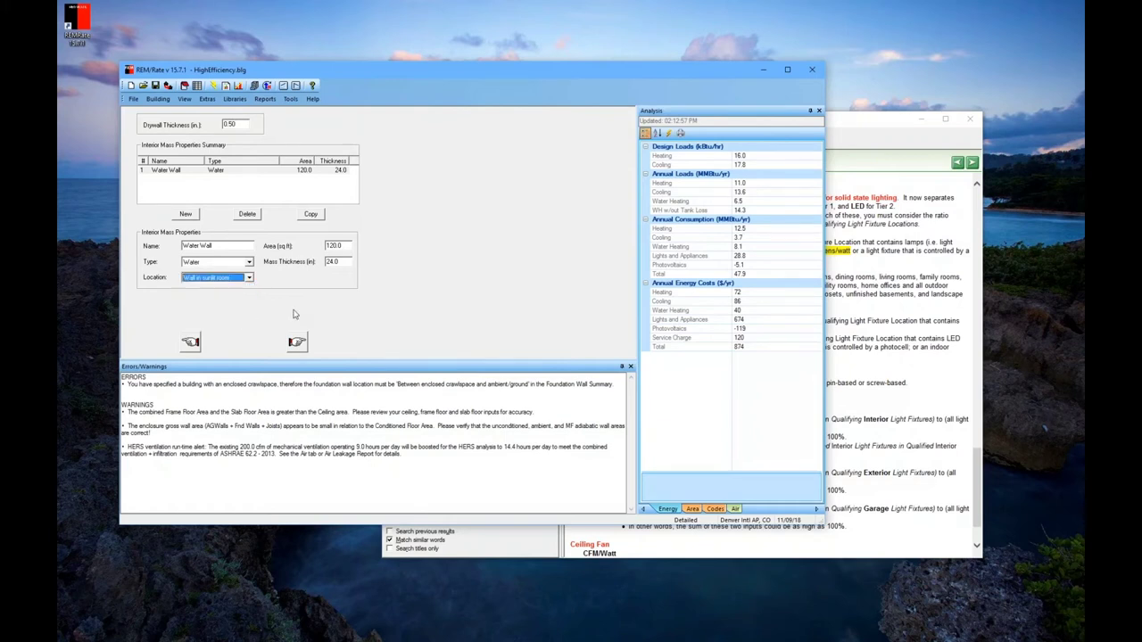
Go to the active solar inputs and review the system and collector types, keeping DHW heating only and Single glazing, selective
{"action": "left_click", "coordinate": [298, 344]}
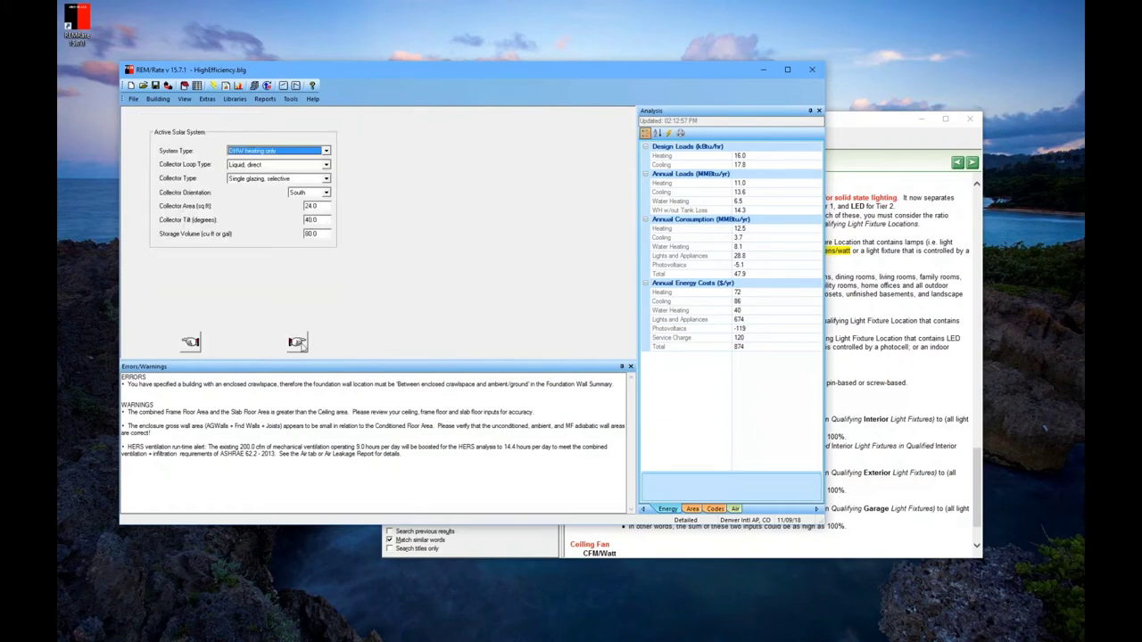
{"action": "left_click", "coordinate": [327, 151]}
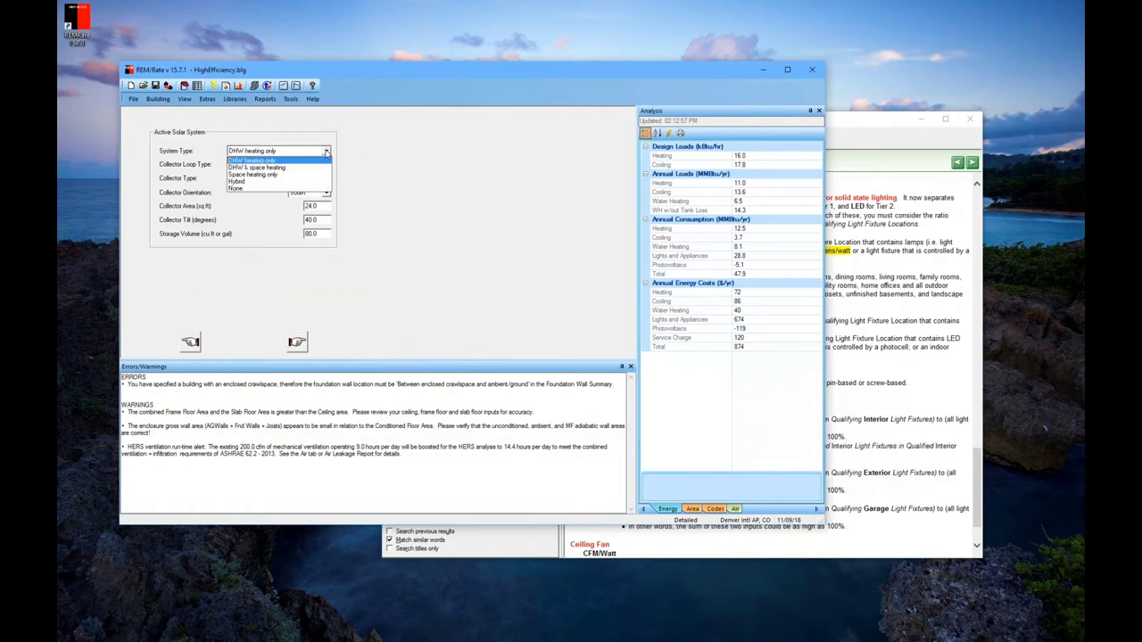
{"action": "left_click", "coordinate": [396, 174]}
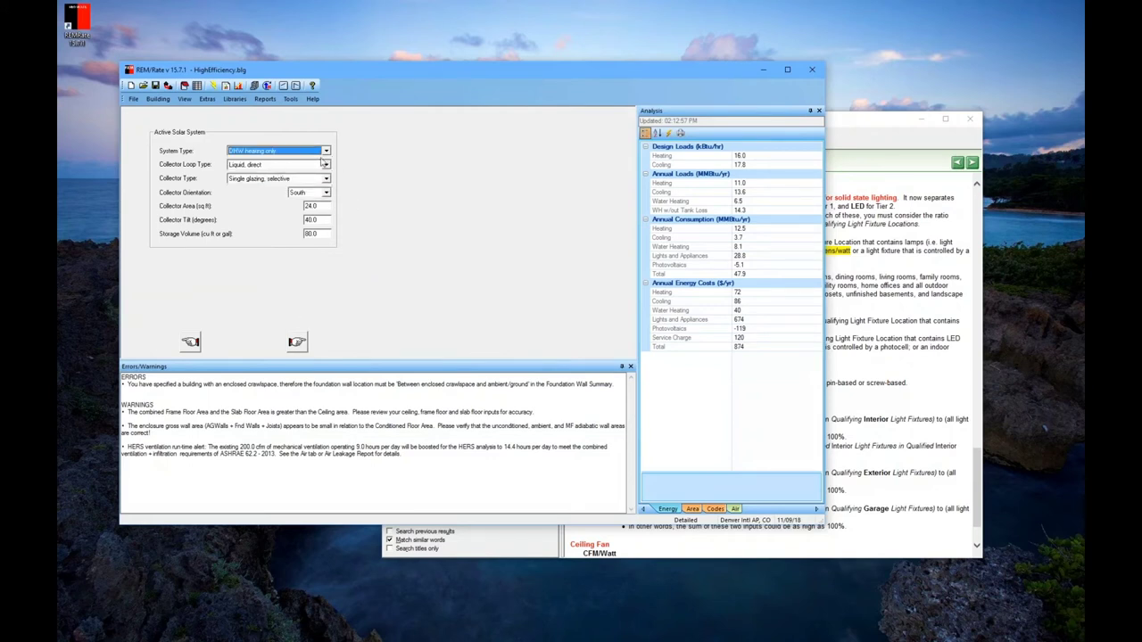
{"action": "left_click", "coordinate": [291, 182]}
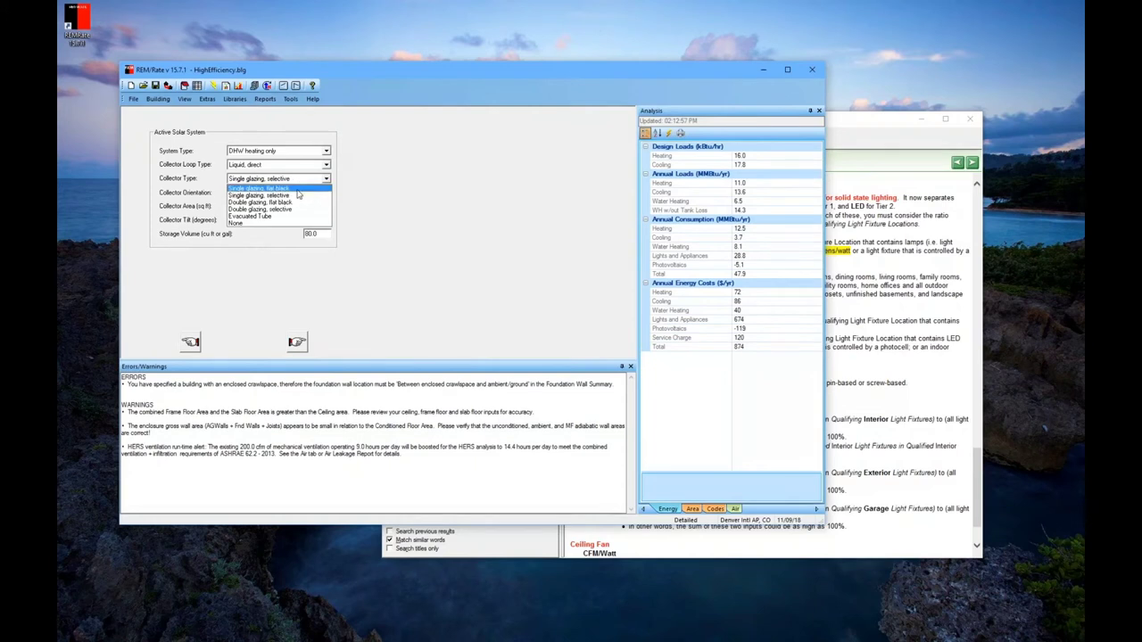
{"action": "left_click", "coordinate": [297, 342]}
View the photovoltaics inputs and each sunspace screen: roof and walls, common walls, windows, skylights and interior mass
{"action": "left_click", "coordinate": [297, 341]}
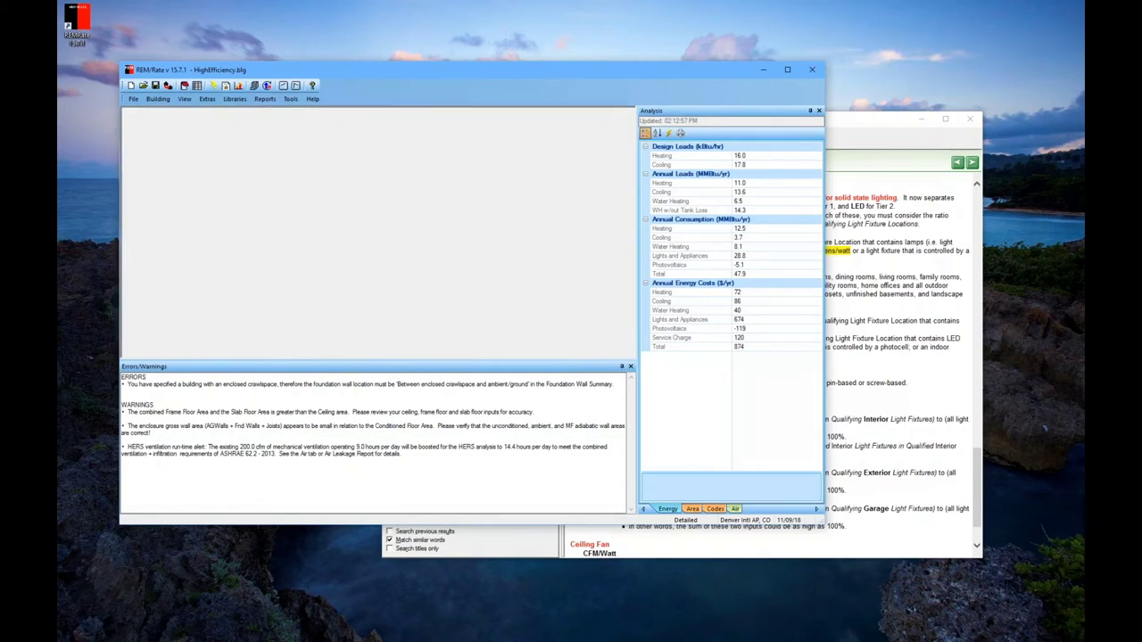
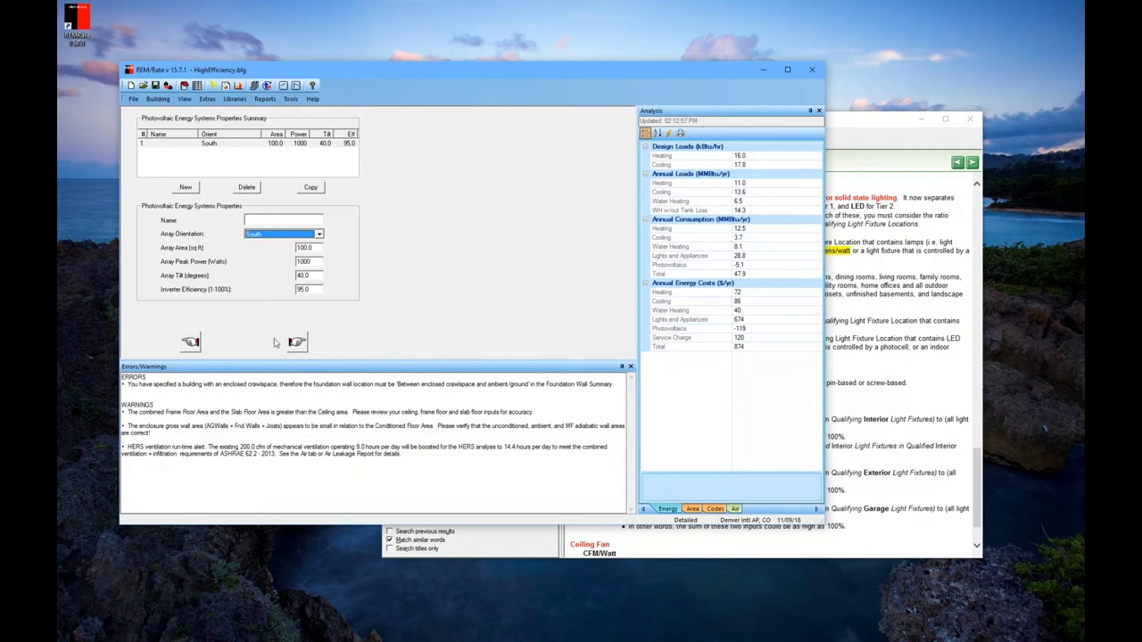
{"action": "left_click", "coordinate": [302, 346]}
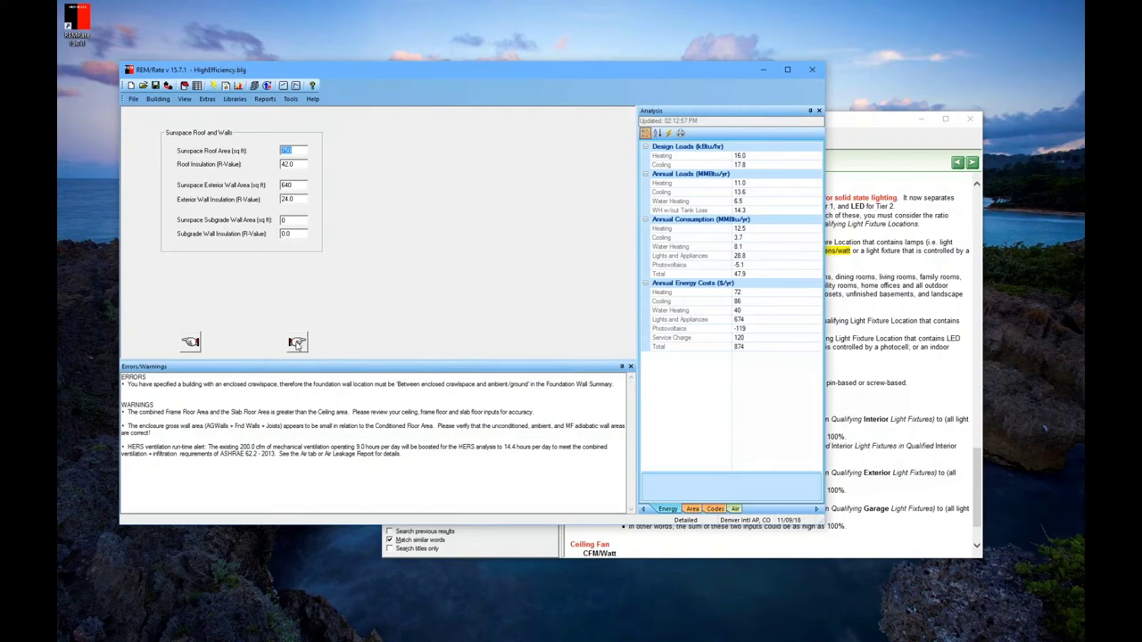
{"action": "left_click", "coordinate": [297, 345]}
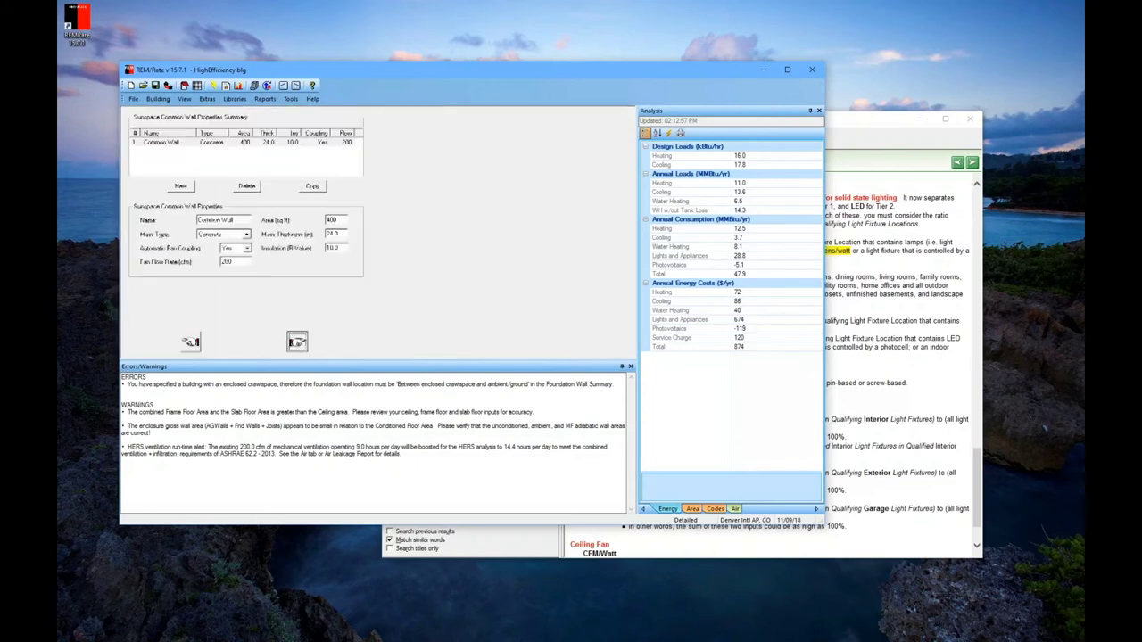
{"action": "left_click", "coordinate": [297, 345]}
{"action": "left_click", "coordinate": [297, 344]}
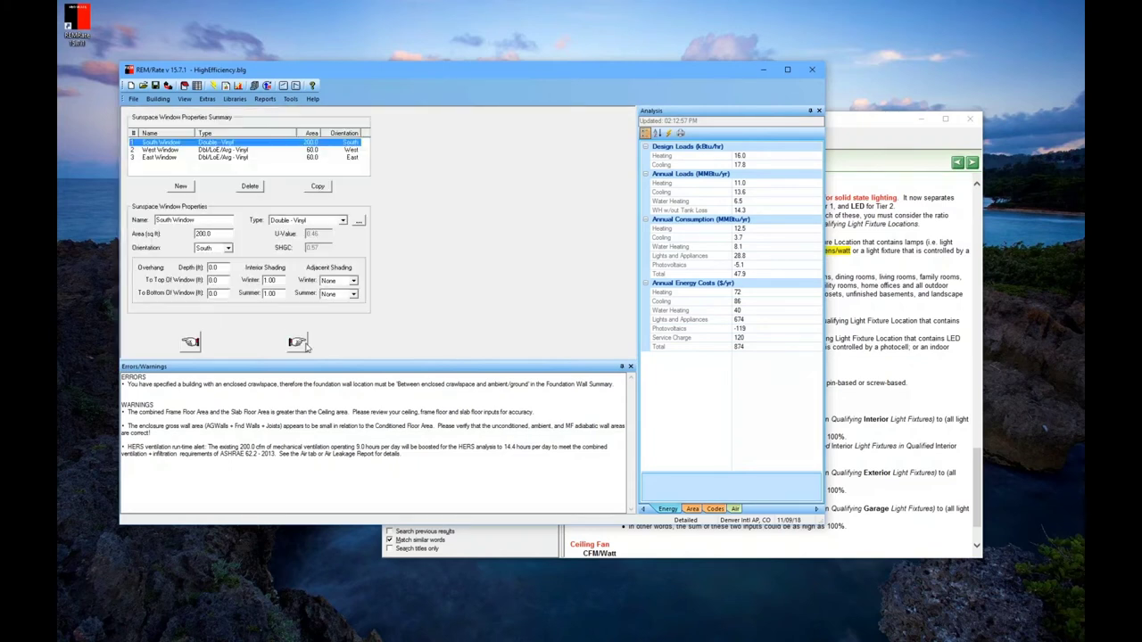
{"action": "left_click", "coordinate": [303, 348]}
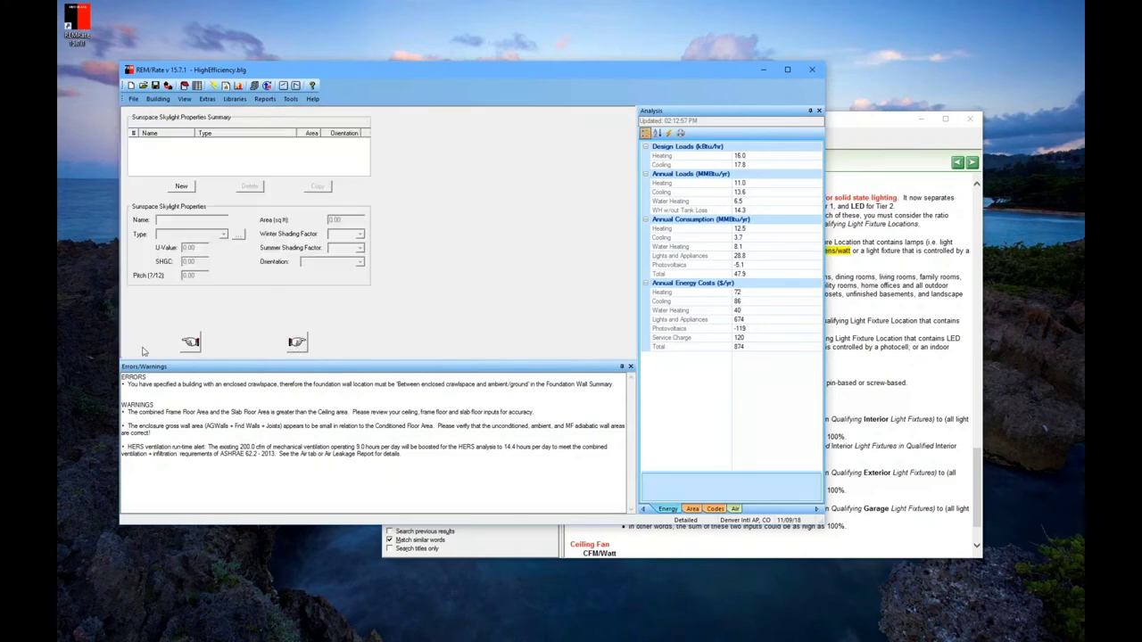
{"action": "left_click", "coordinate": [296, 345]}
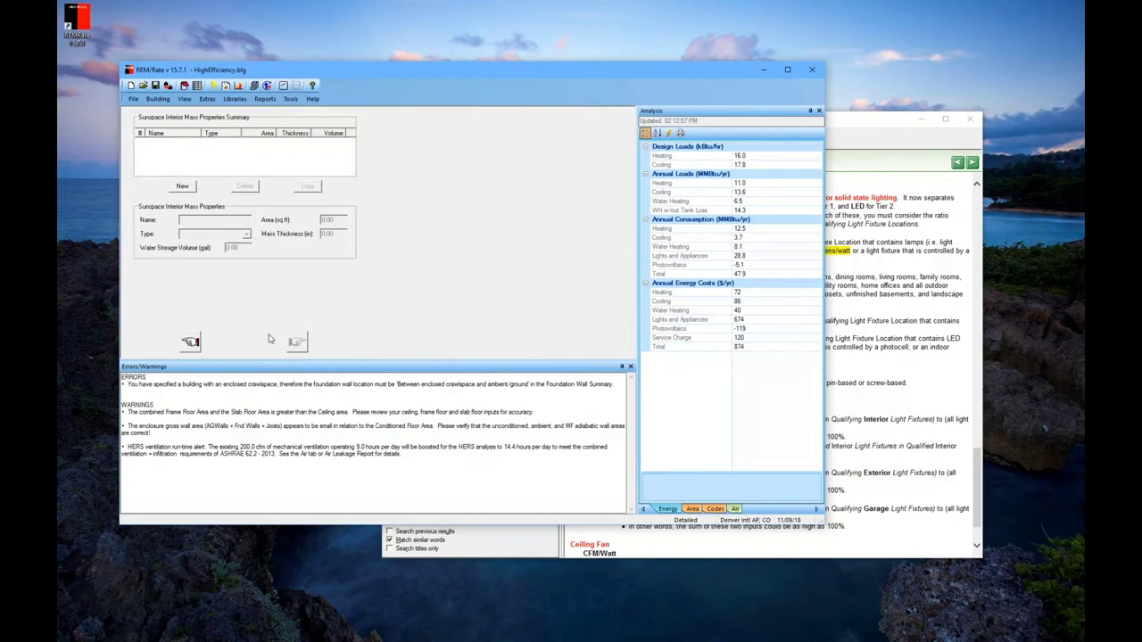
Review the complete list of building input screens, from Property/Builder Information to Sunspace, without switching screens
{"action": "left_click", "coordinate": [161, 99]}
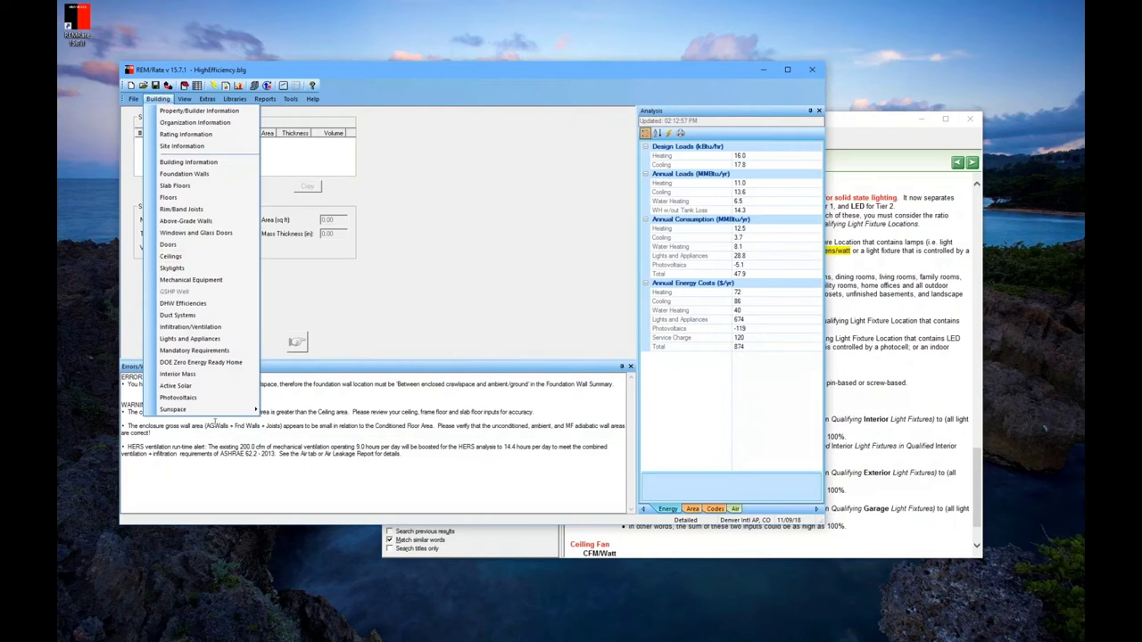
{"action": "mouse_move", "coordinate": [217, 416]}
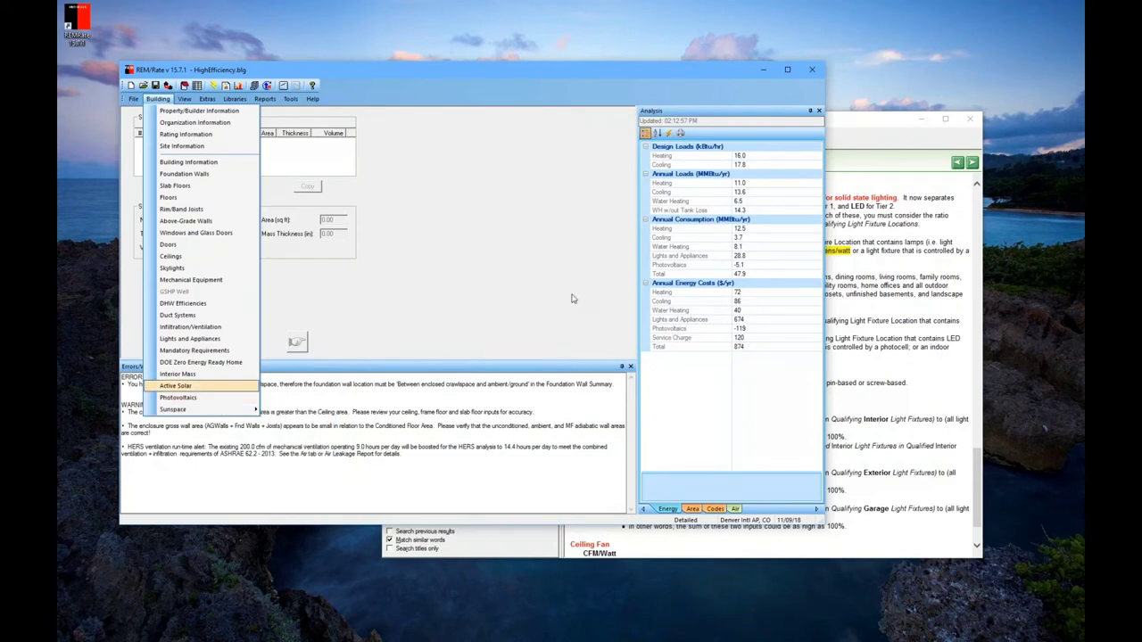
{"action": "left_click", "coordinate": [523, 282]}
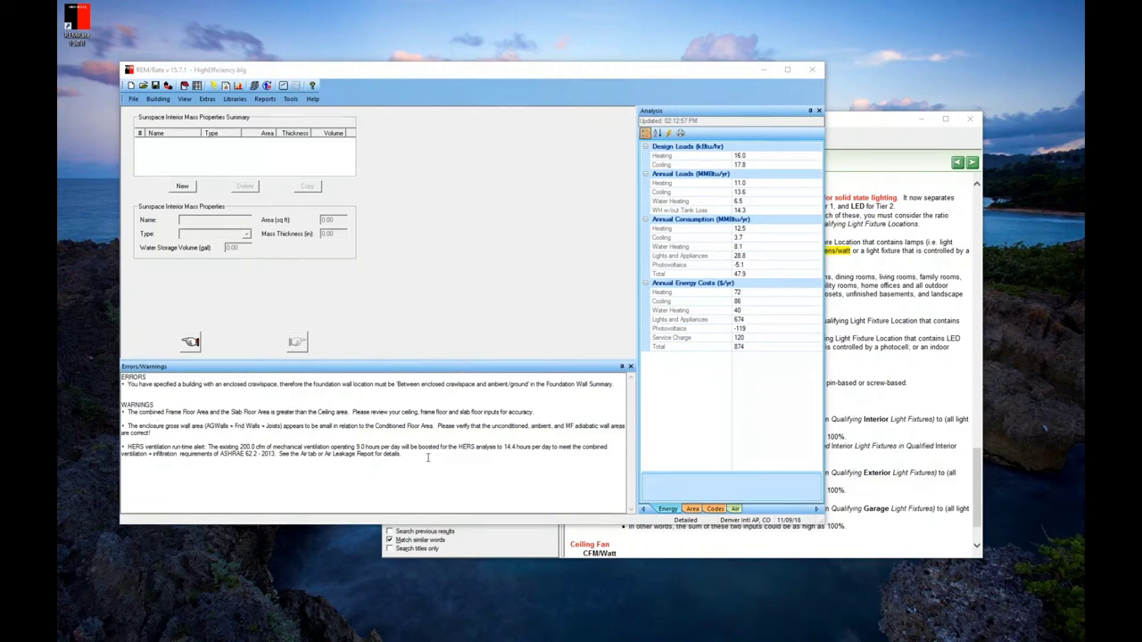
Open HighEfficiency_presentation.blg without saving the current building, and calculate its analysis results
{"action": "left_click", "coordinate": [142, 86]}
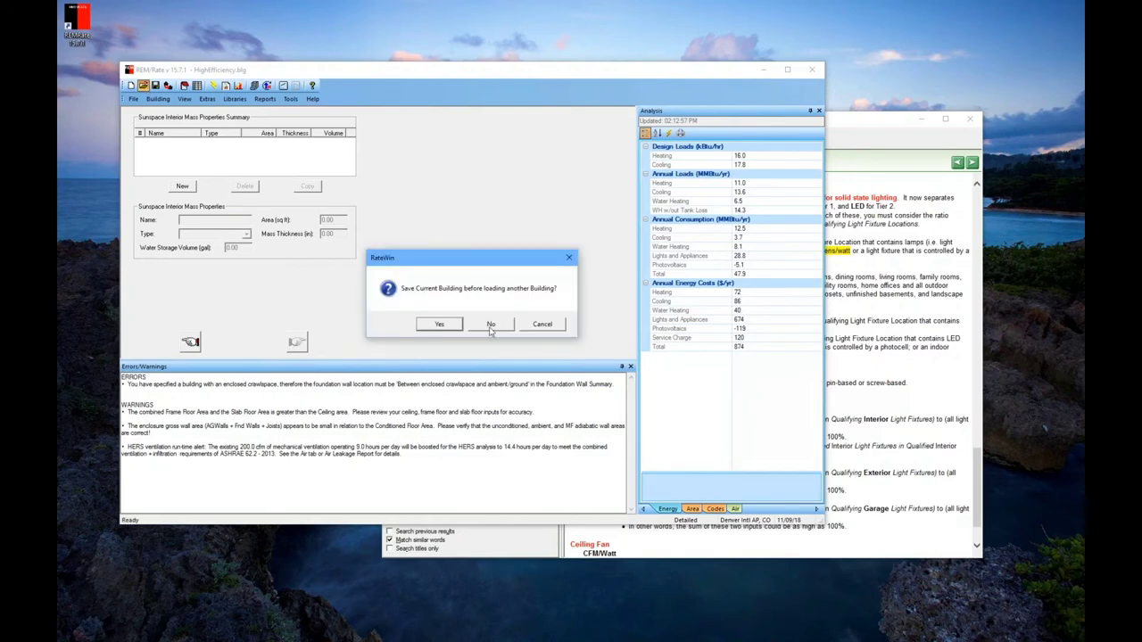
{"action": "left_click", "coordinate": [492, 326]}
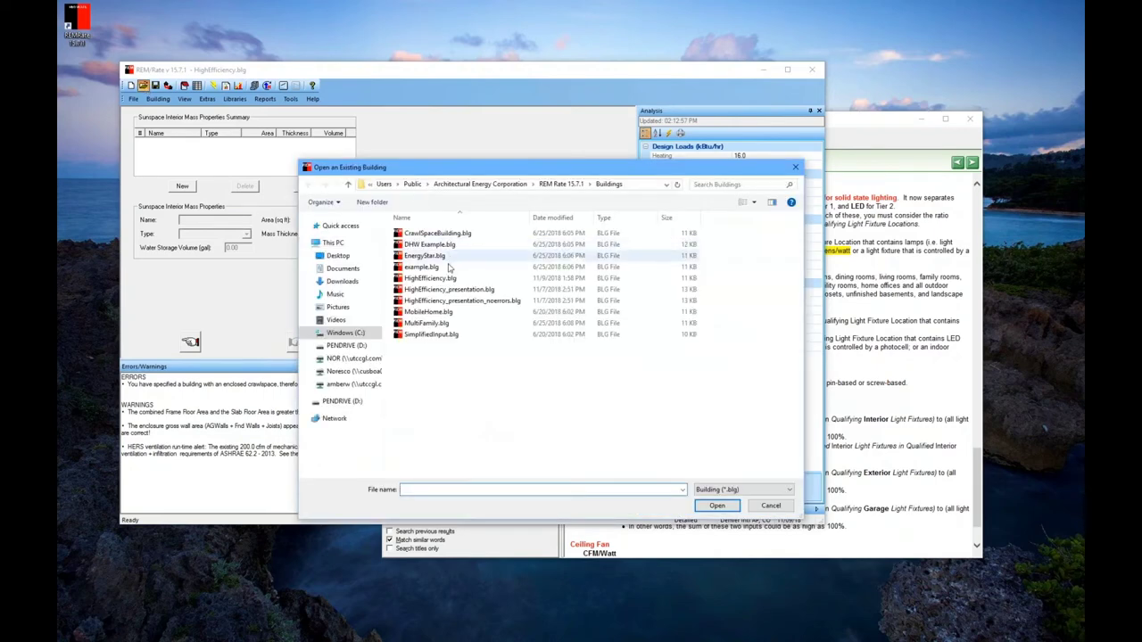
{"action": "double_click", "coordinate": [464, 288]}
{"action": "left_click", "coordinate": [465, 359]}
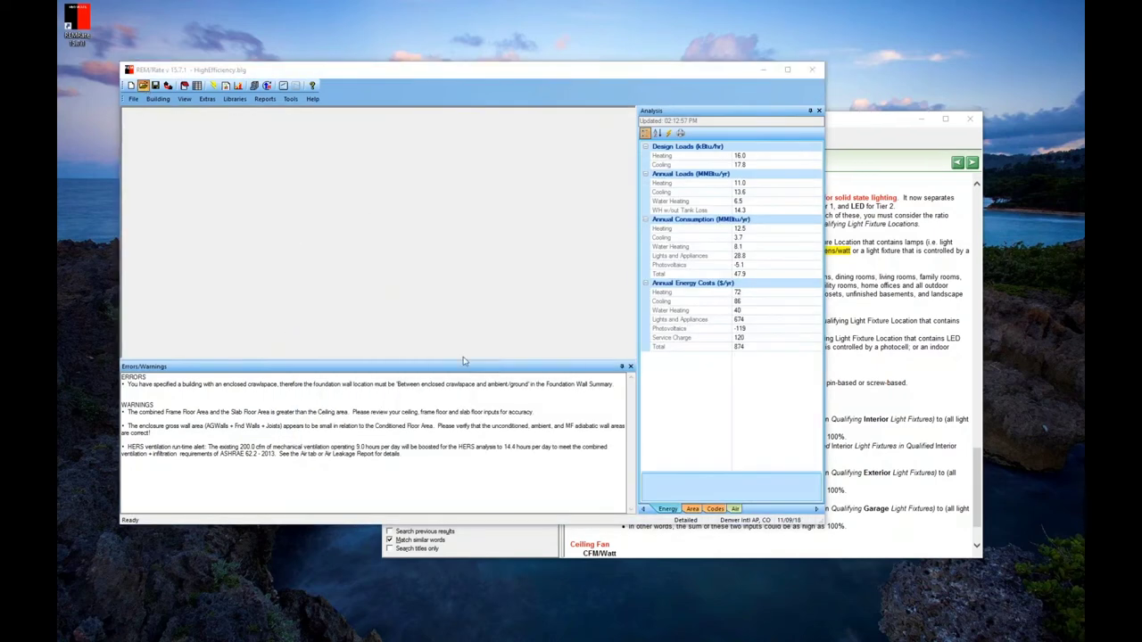
{"action": "left_click", "coordinate": [217, 87]}
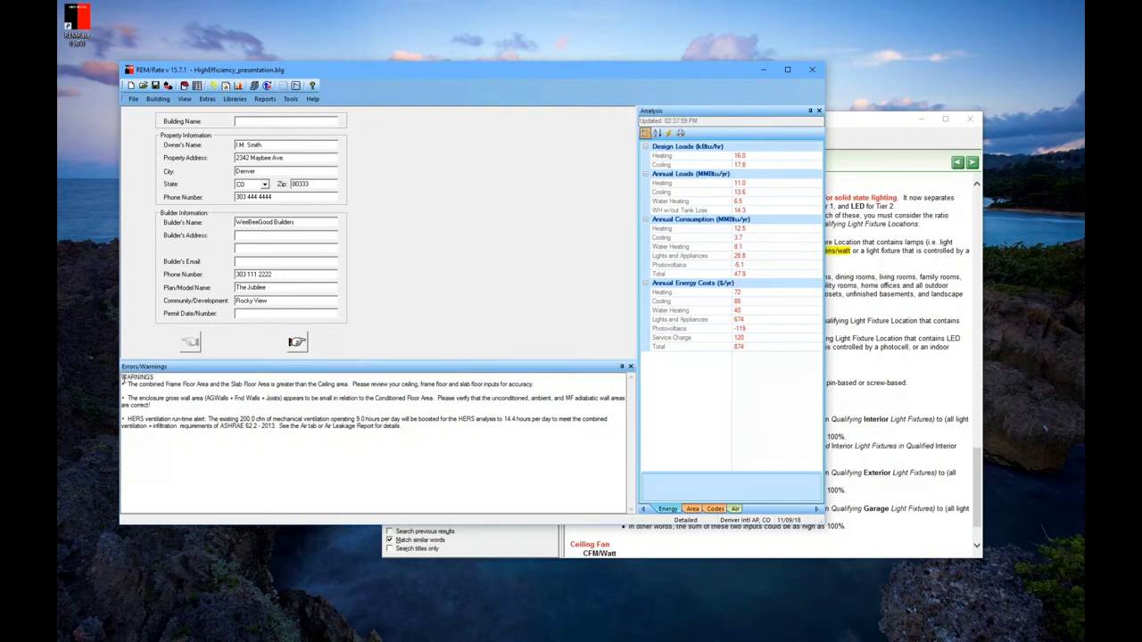
Read the building's warnings and go to the floor inputs to check the frame floor area named in the first warning
{"action": "left_click_drag", "start_coordinate": [123, 378], "coordinate": [449, 434]}
{"action": "left_click", "coordinate": [451, 434]}
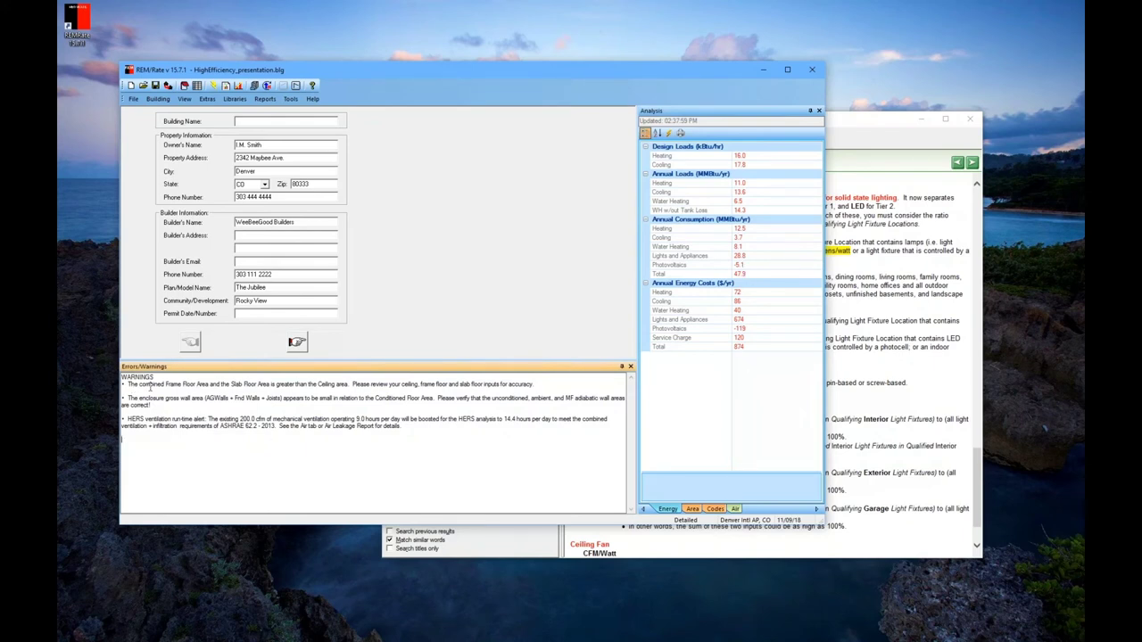
{"action": "left_click_drag", "start_coordinate": [128, 383], "coordinate": [535, 385]}
{"action": "left_click", "coordinate": [212, 386]}
{"action": "left_click", "coordinate": [158, 98]}
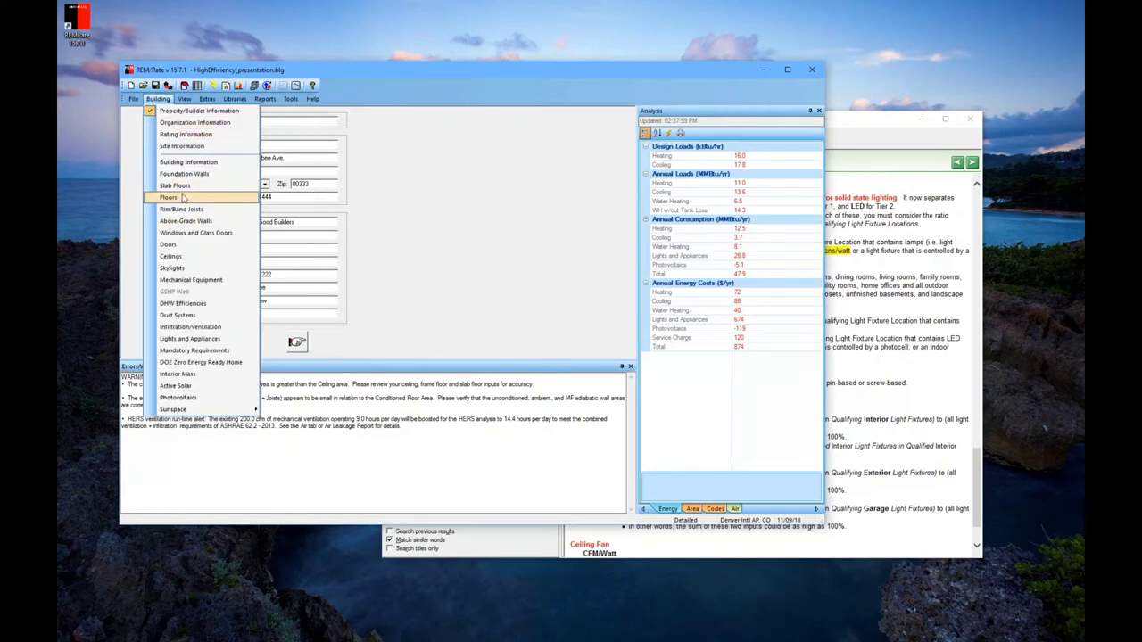
{"action": "left_click", "coordinate": [183, 197]}
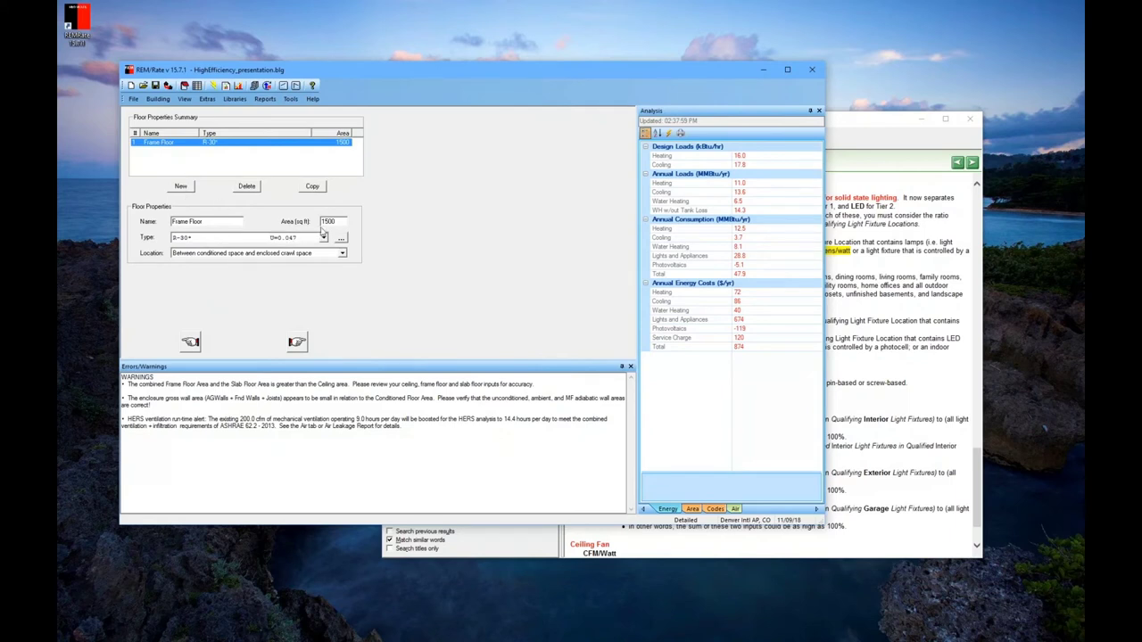
Set the Attic ceiling area and attic exterior area to 1500 sq ft each, and recalculate the analysis
{"action": "left_click", "coordinate": [158, 99]}
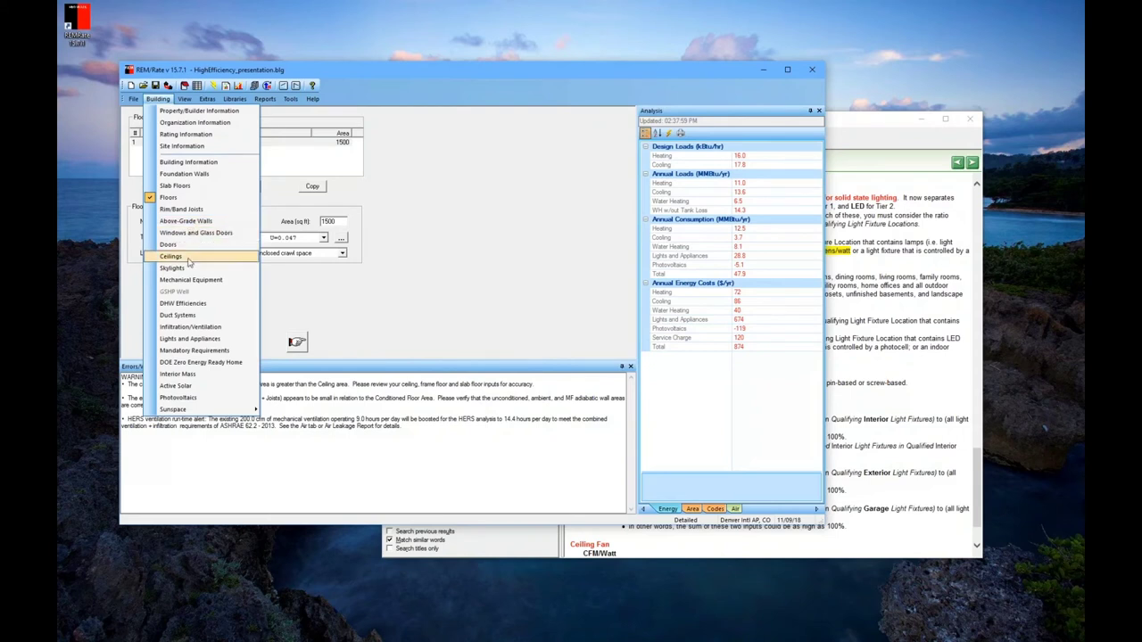
{"action": "left_click", "coordinate": [173, 256]}
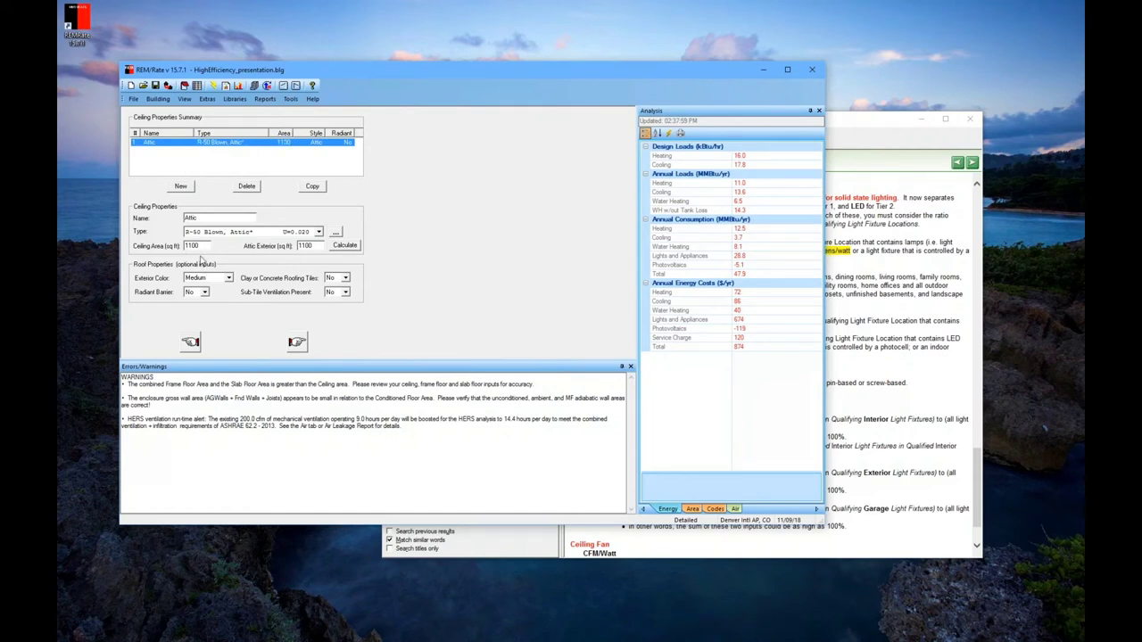
{"action": "double_click", "coordinate": [190, 245]}
{"action": "type", "text": "1500"}
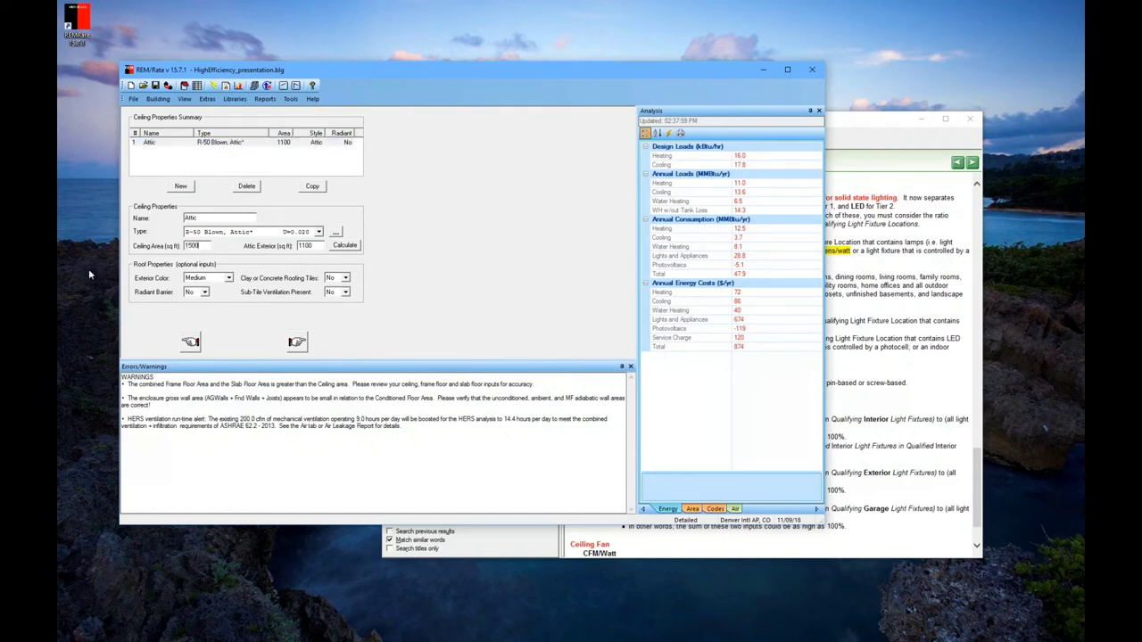
{"action": "double_click", "coordinate": [304, 246]}
{"action": "double_click", "coordinate": [305, 245]}
{"action": "type", "text": "150"}
{"action": "left_click", "coordinate": [213, 85]}
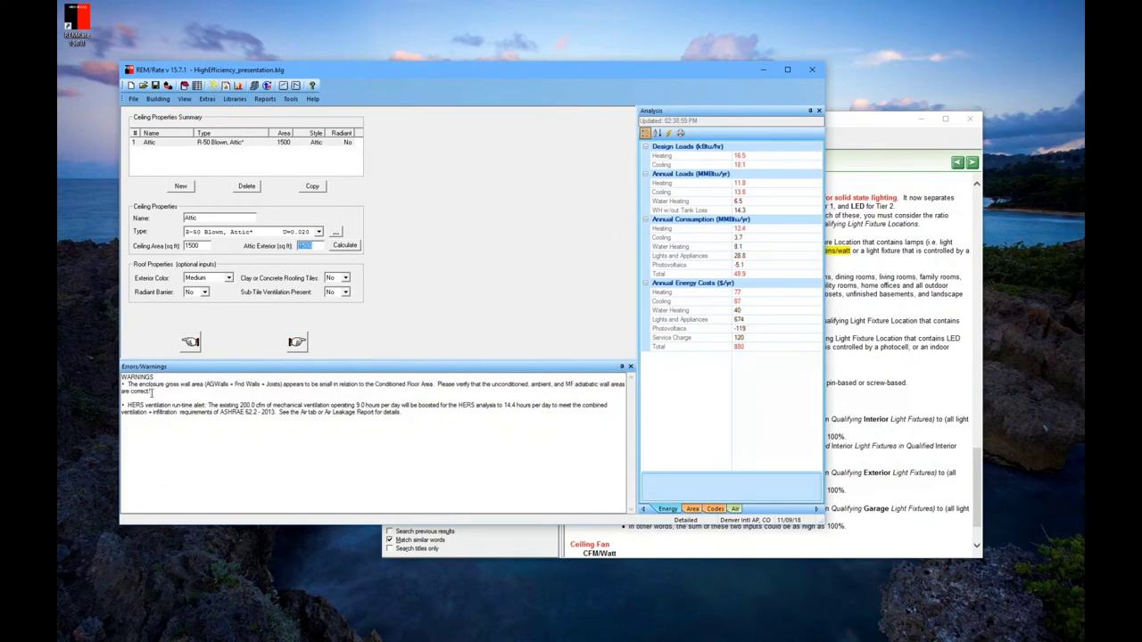
Review the warnings on enclosure gross wall area and HERS ventilation run time, checking the door and ceiling properties
{"action": "left_click", "coordinate": [135, 384]}
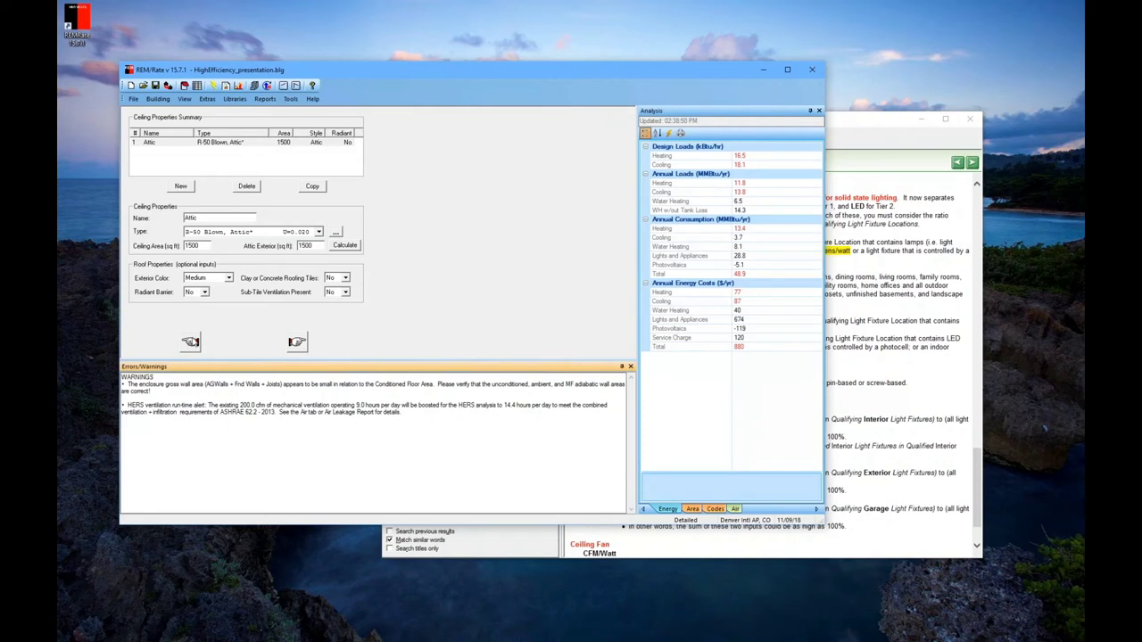
{"action": "left_click", "coordinate": [190, 342]}
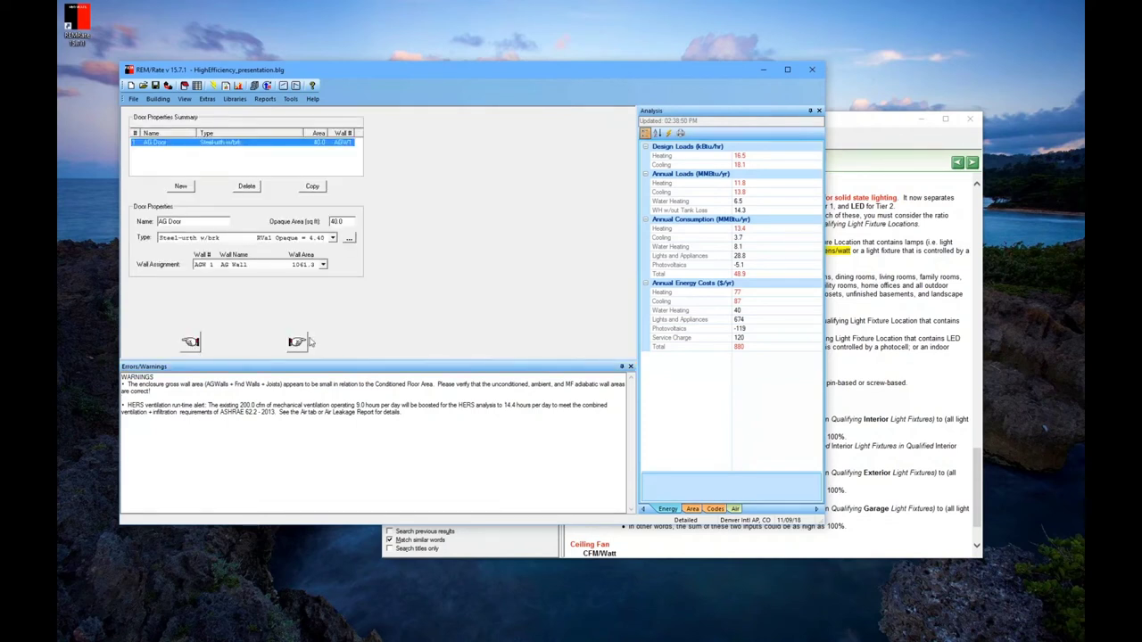
{"action": "left_click", "coordinate": [300, 342]}
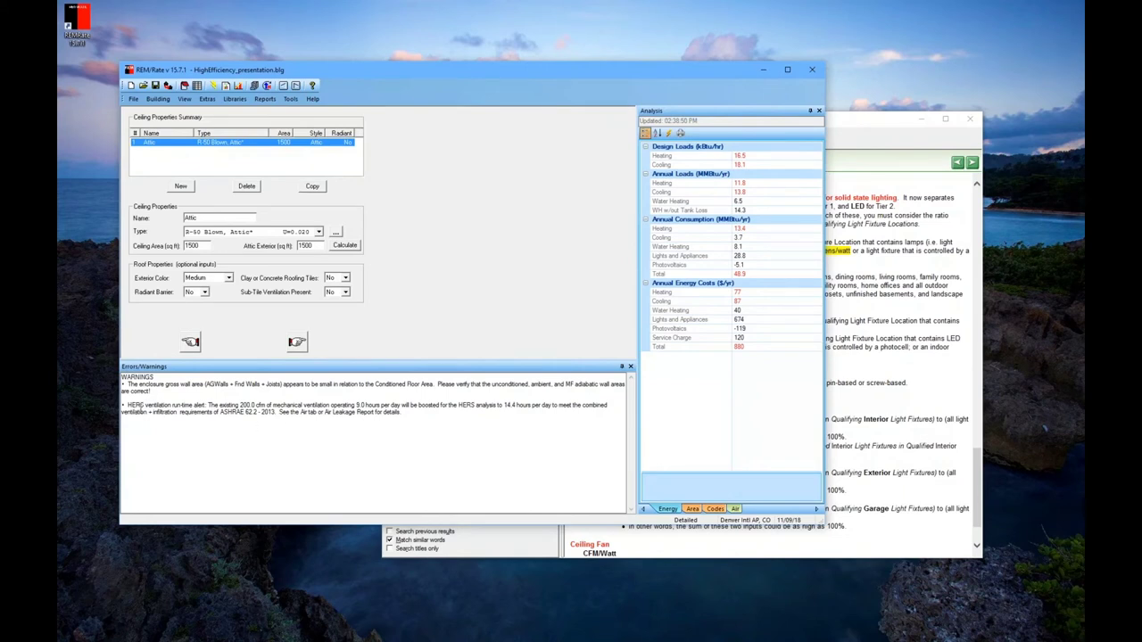
{"action": "left_click_drag", "start_coordinate": [140, 406], "coordinate": [403, 413]}
{"action": "left_click", "coordinate": [152, 412]}
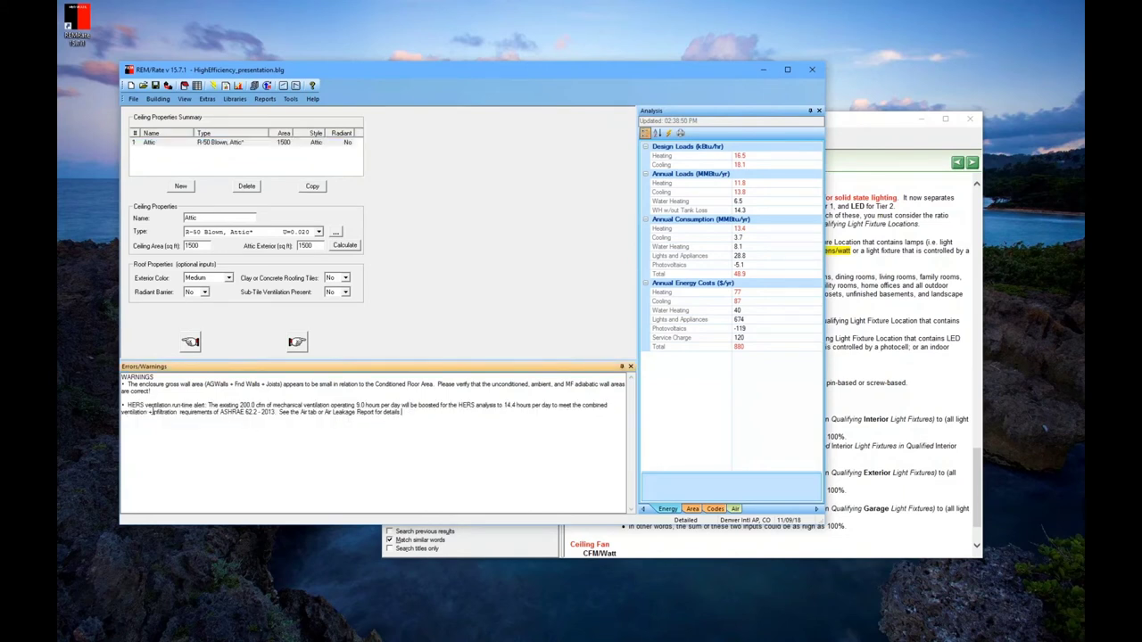
{"action": "triple_click", "coordinate": [194, 406]}
{"action": "left_click", "coordinate": [413, 413]}
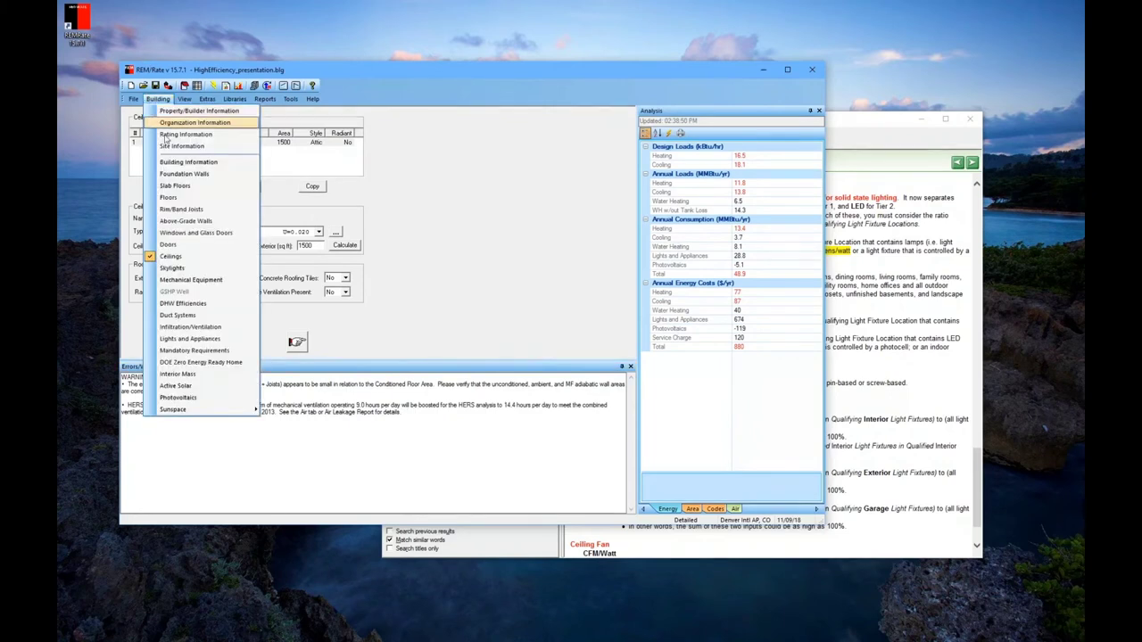
Examine the infiltration and ventilation inputs, comparing the ASHRAE 62.2-2010 and 62.2-2013 airflow requirements with the HERS ventilation warning
{"action": "left_click", "coordinate": [158, 98]}
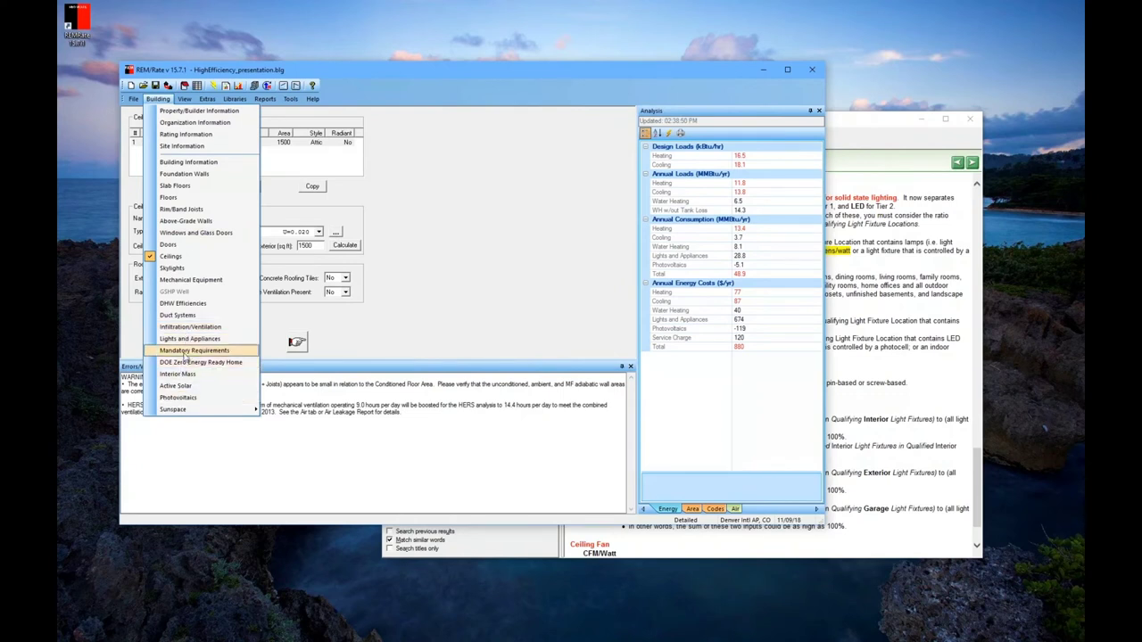
{"action": "left_click", "coordinate": [190, 327]}
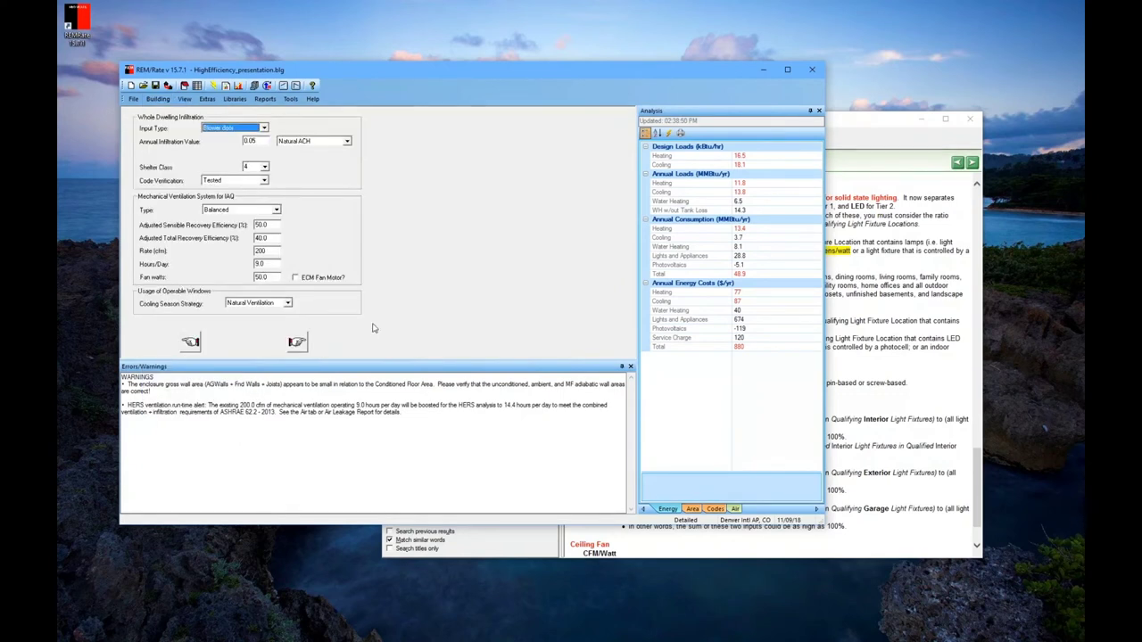
{"action": "left_click", "coordinate": [734, 509]}
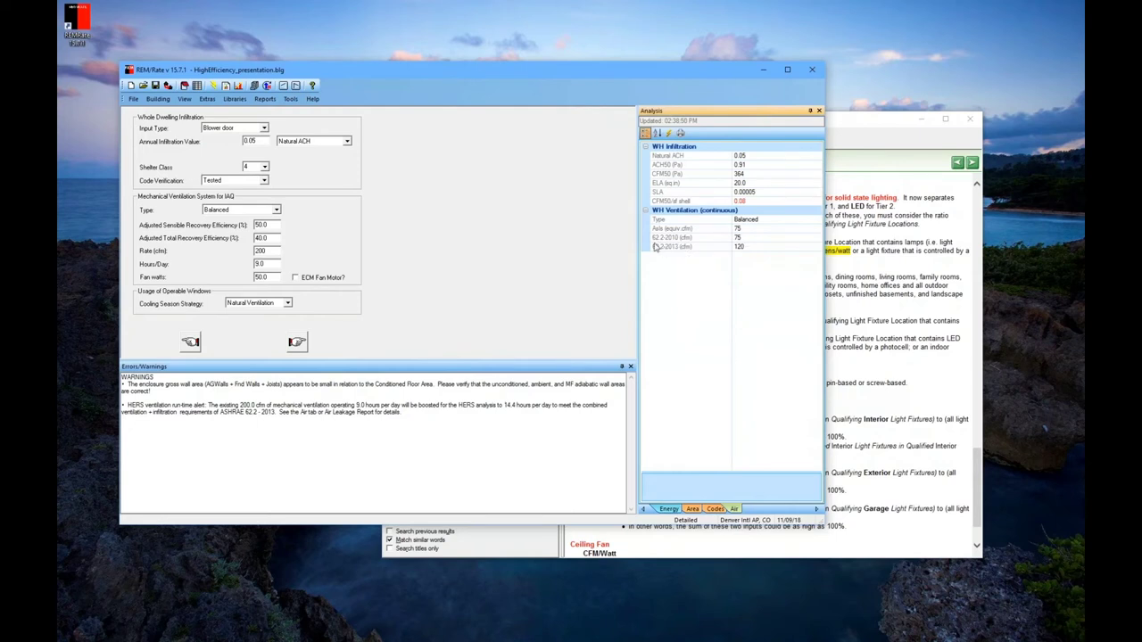
{"action": "left_click", "coordinate": [748, 247]}
{"action": "left_click", "coordinate": [680, 237]}
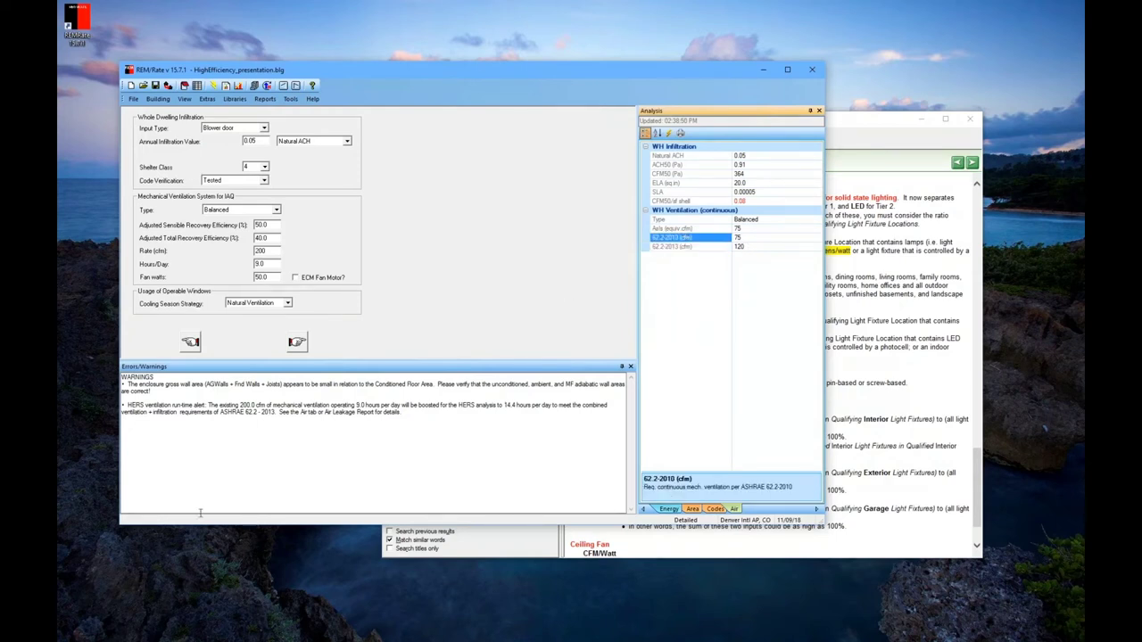
{"action": "left_click", "coordinate": [148, 406]}
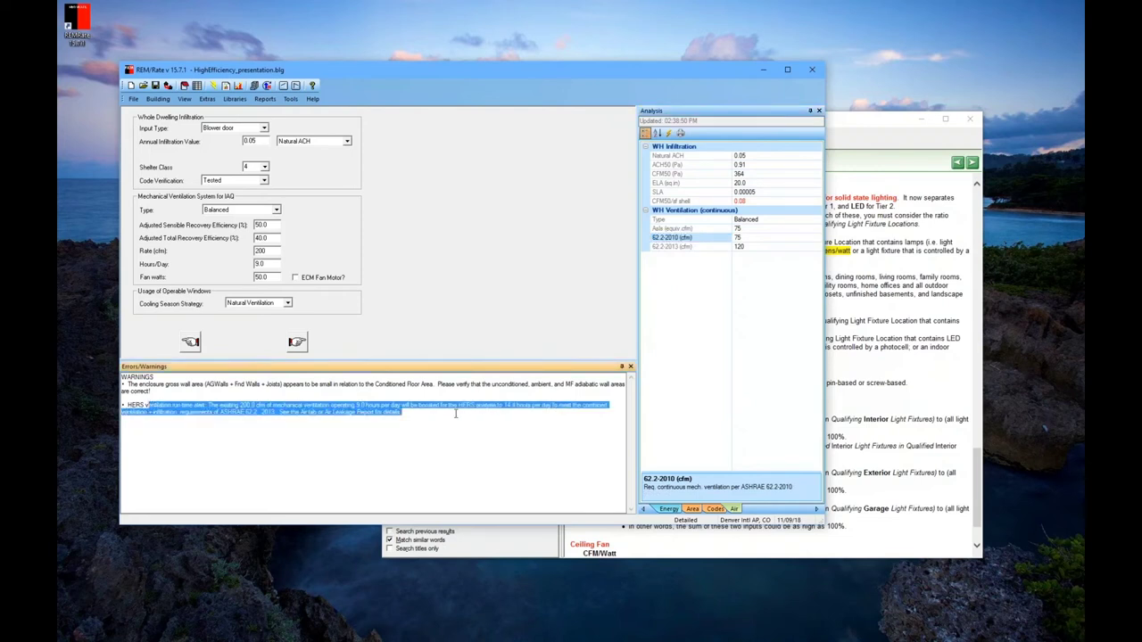
{"action": "left_click", "coordinate": [429, 421]}
{"action": "left_click", "coordinate": [694, 248]}
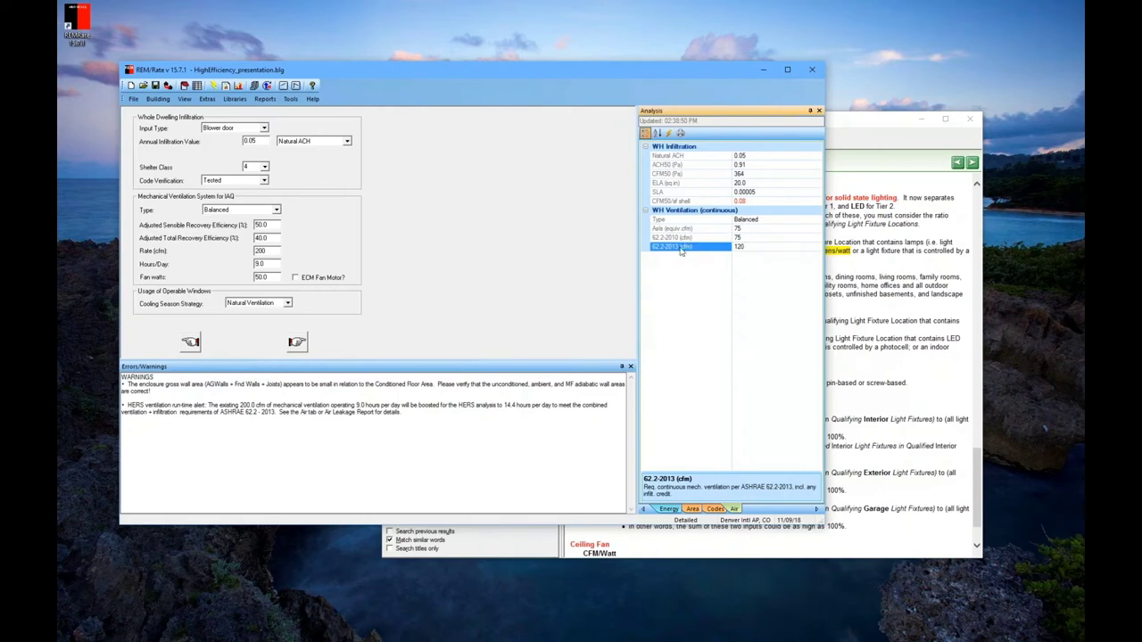
{"action": "left_click", "coordinate": [678, 239]}
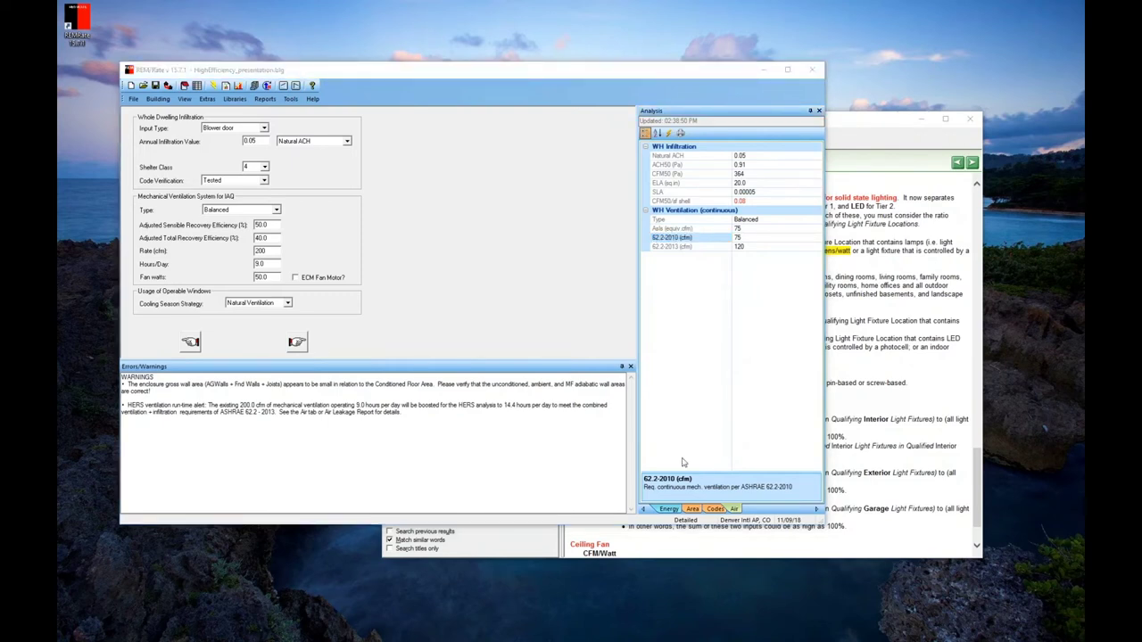
Show the program and code compliance results, and open the building's mandatory requirements
{"action": "left_click", "coordinate": [668, 508]}
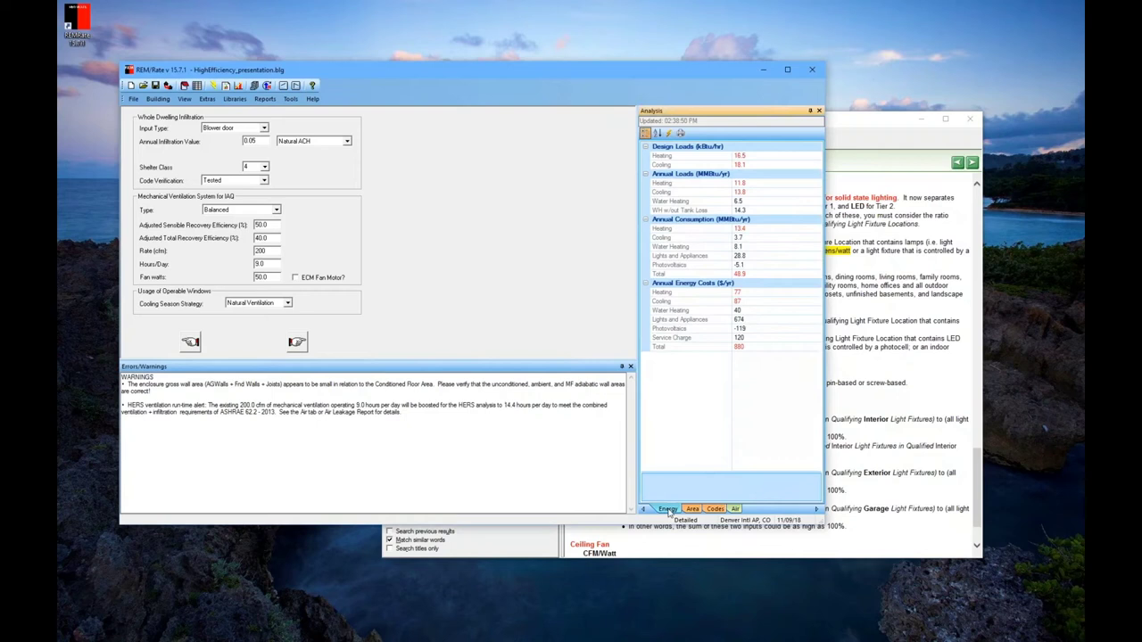
{"action": "left_click", "coordinate": [716, 509]}
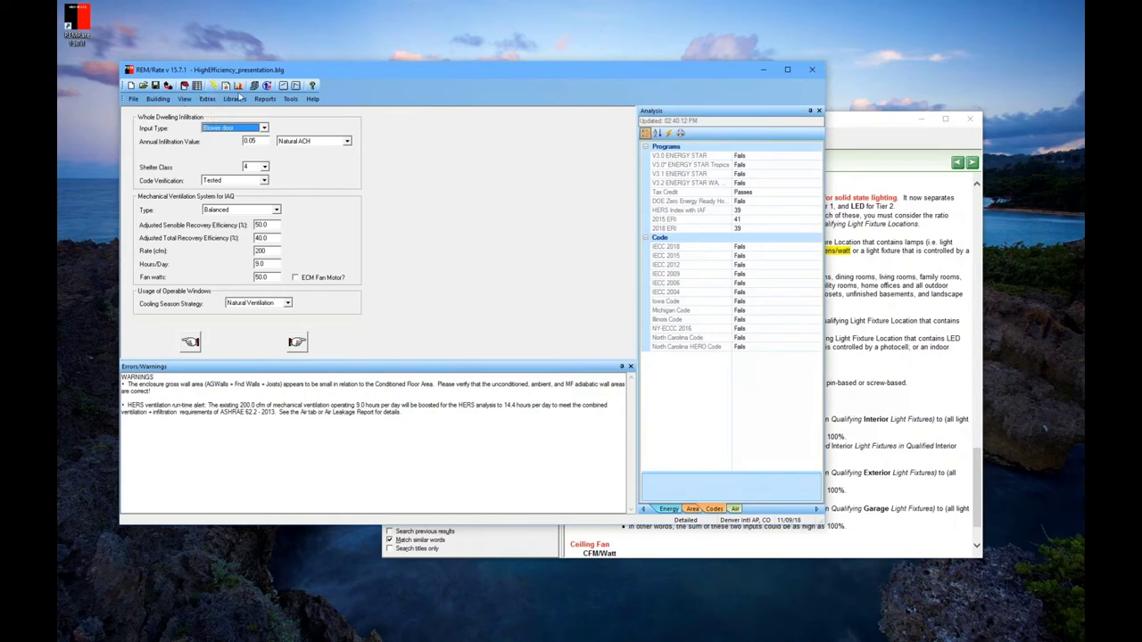
{"action": "left_click", "coordinate": [158, 98]}
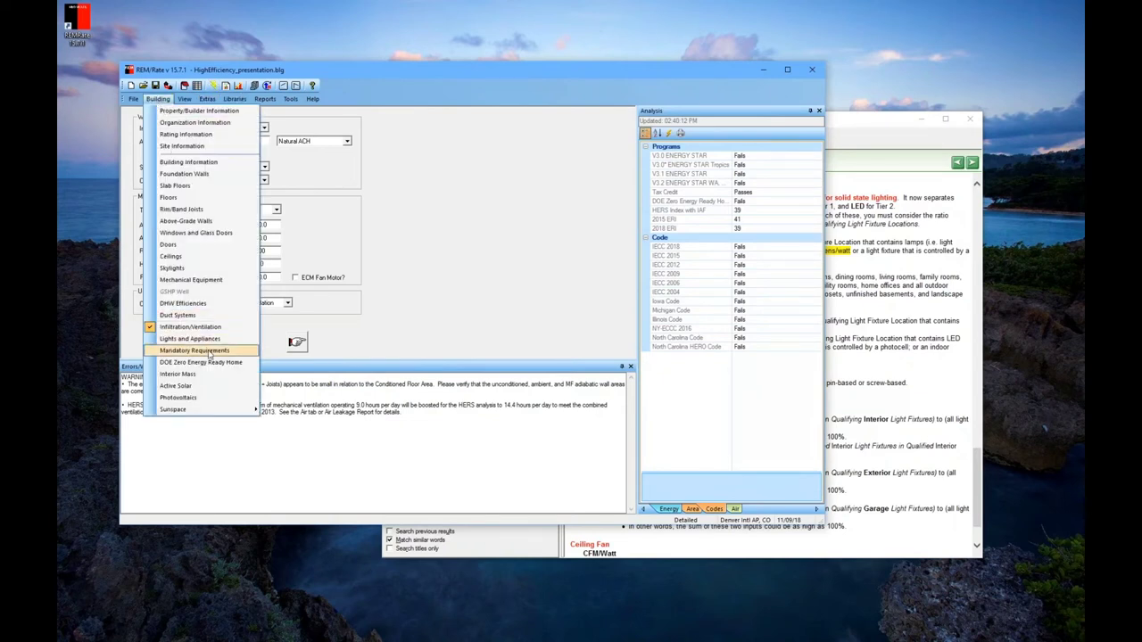
{"action": "left_click", "coordinate": [209, 353]}
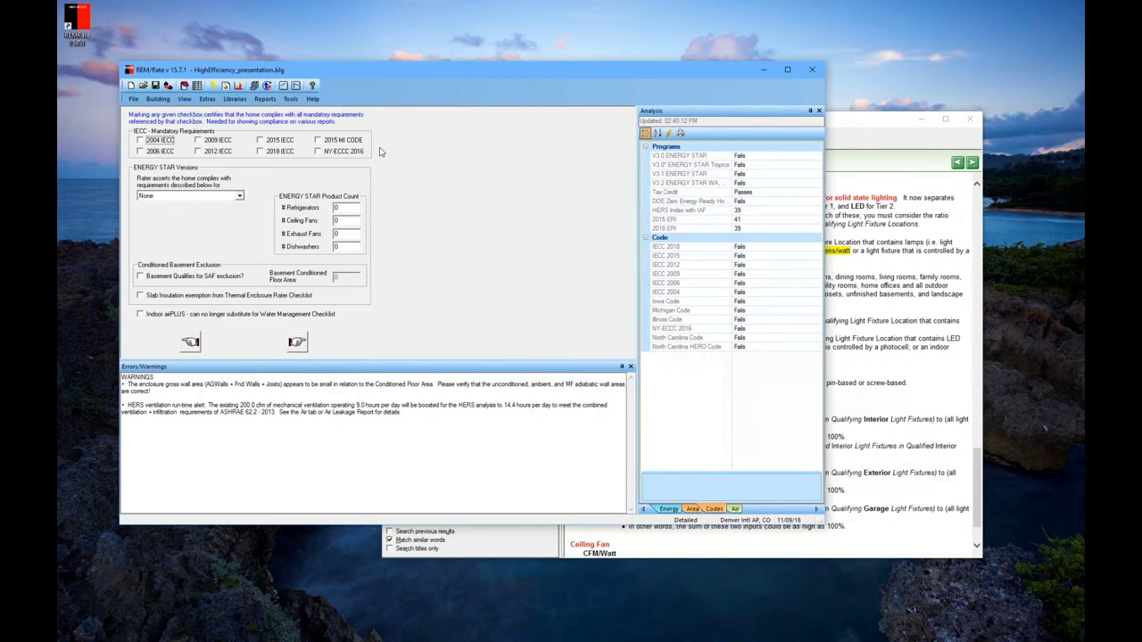
Certify mandatory requirements for the 2004, 2006, 2009, 2012, 2015 and 2018 IECC, the 2015 MI Code and NY-ECCC 2016
{"action": "left_click", "coordinate": [213, 198]}
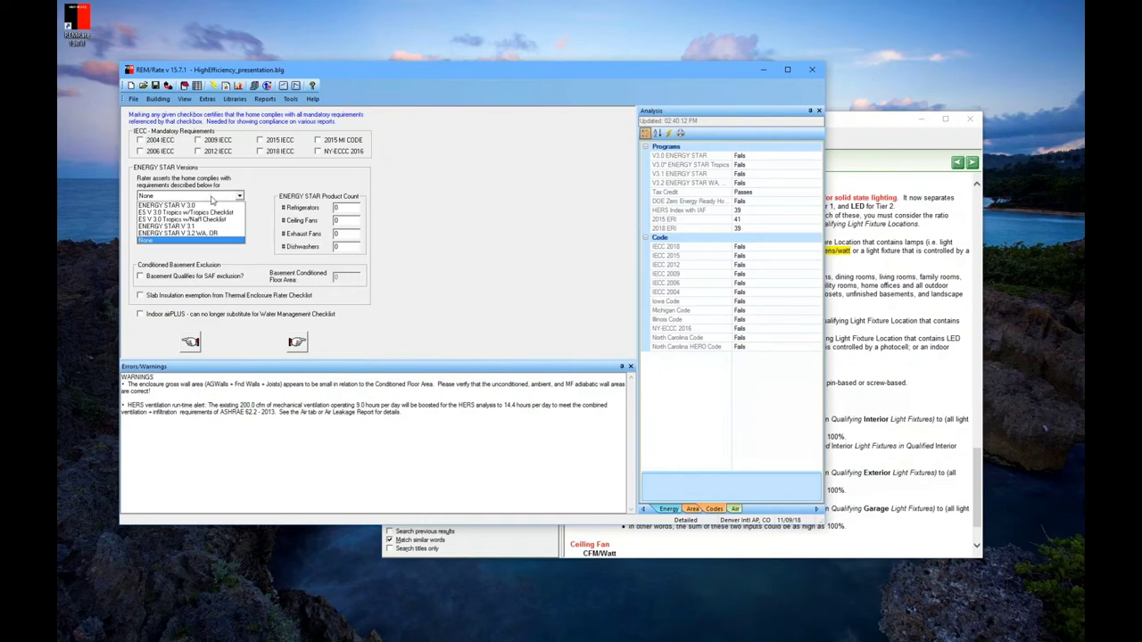
{"action": "left_click", "coordinate": [275, 193]}
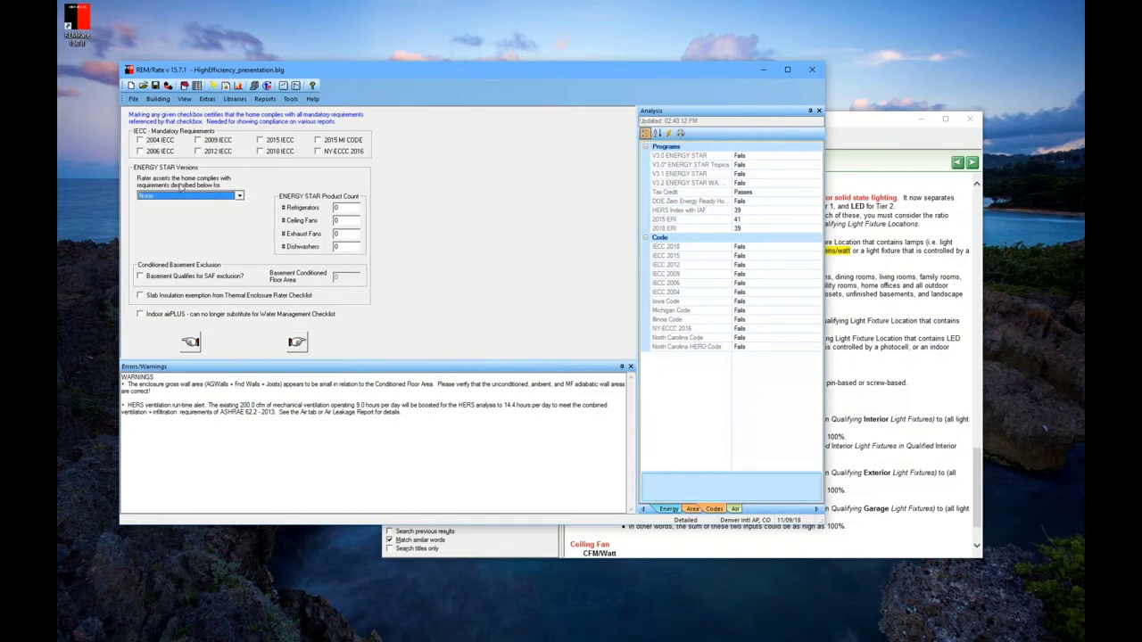
{"action": "left_click", "coordinate": [140, 140]}
{"action": "left_click", "coordinate": [140, 151]}
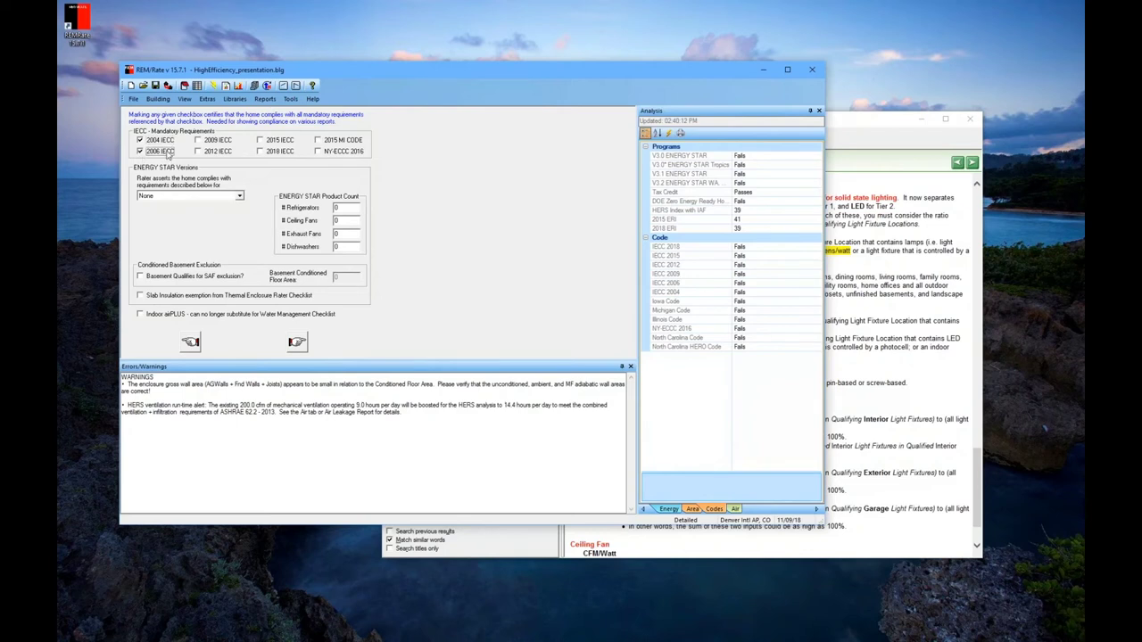
{"action": "left_click", "coordinate": [198, 140]}
{"action": "left_click", "coordinate": [199, 151]}
{"action": "left_click", "coordinate": [259, 140]}
{"action": "left_click", "coordinate": [259, 151]}
{"action": "left_click", "coordinate": [339, 143]}
{"action": "left_click", "coordinate": [330, 151]}
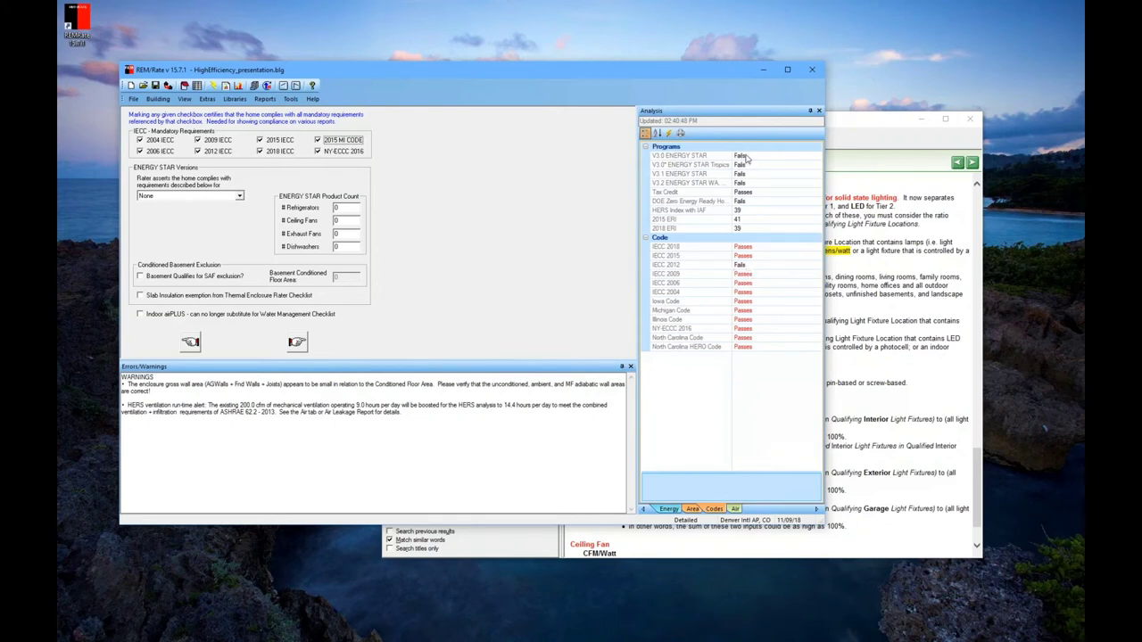
Assert compliance with ENERGY STAR V 3.1, enter 1 refrigerator and 1 dishwasher as ENERGY STAR products, and recalculate
{"action": "left_click", "coordinate": [227, 196]}
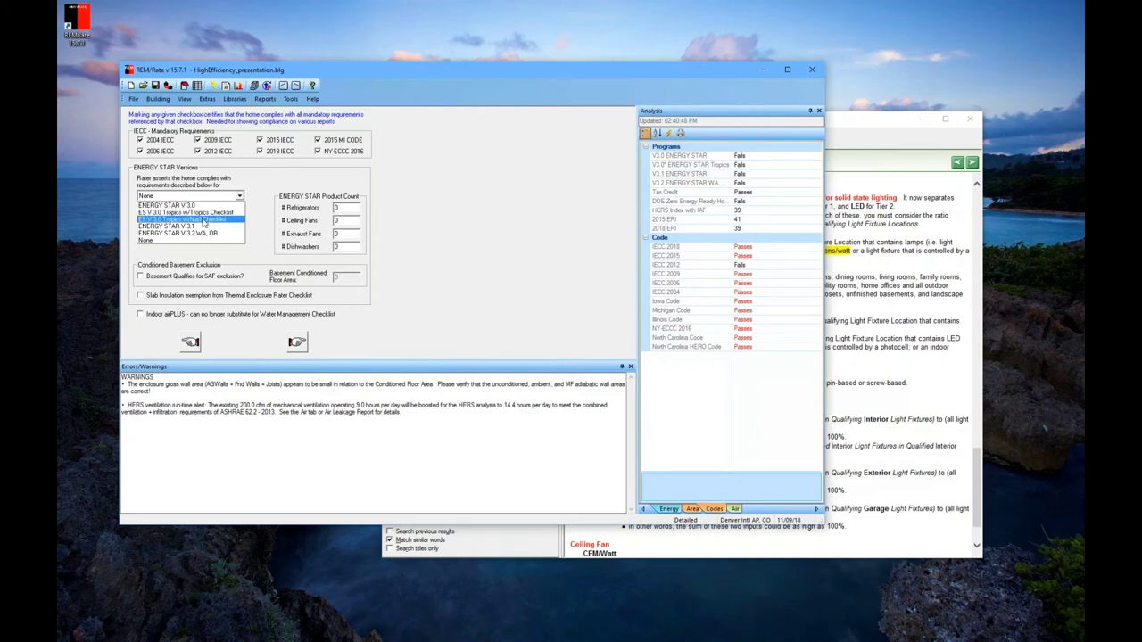
{"action": "left_click", "coordinate": [194, 227]}
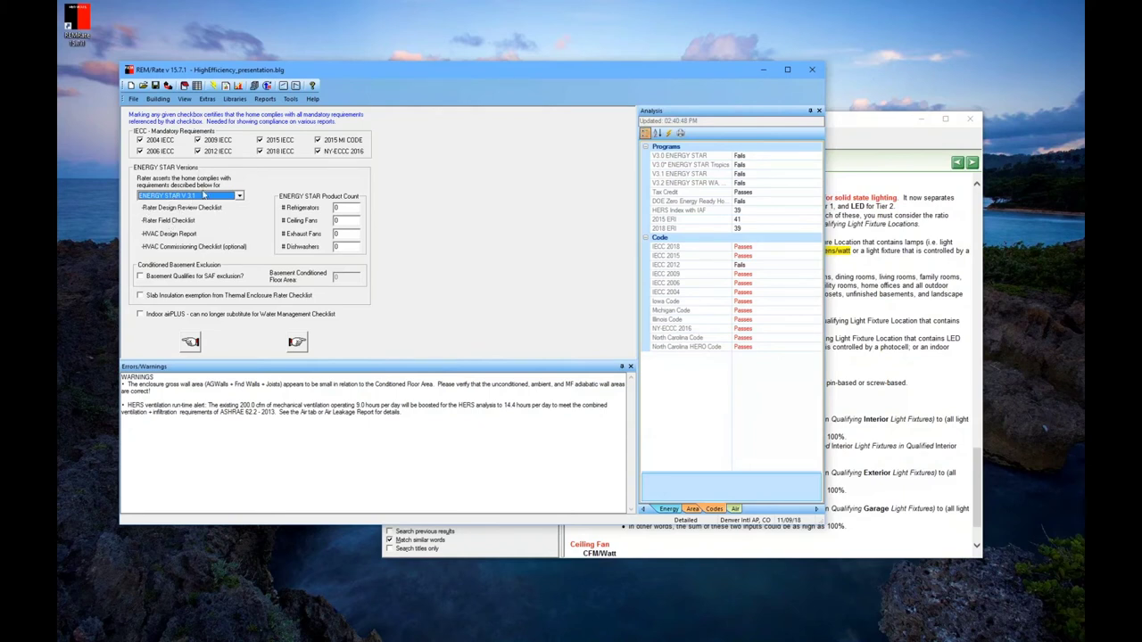
{"action": "left_click", "coordinate": [353, 208]}
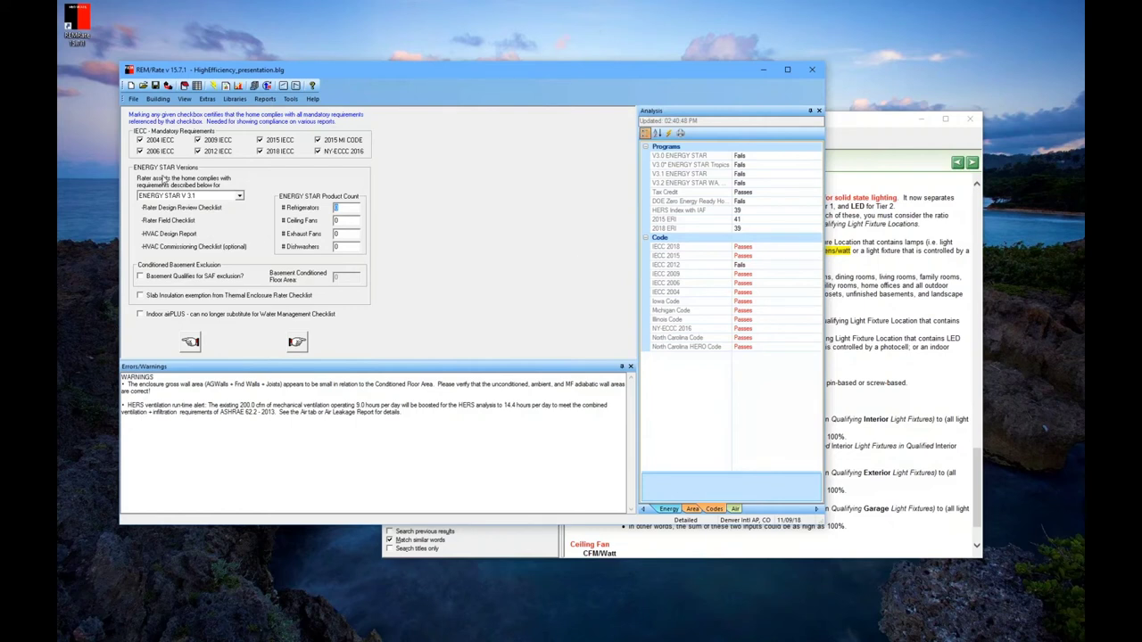
{"action": "type", "text": "1"}
{"action": "left_click", "coordinate": [345, 247]}
{"action": "type", "text": "1"}
{"action": "left_click", "coordinate": [213, 86]}
Generate the ENERGY STAR V3.1 Home, Summary and Certificate reports, check the Home Report's mandatory requirements, and close the report viewer
{"action": "left_click", "coordinate": [226, 86]}
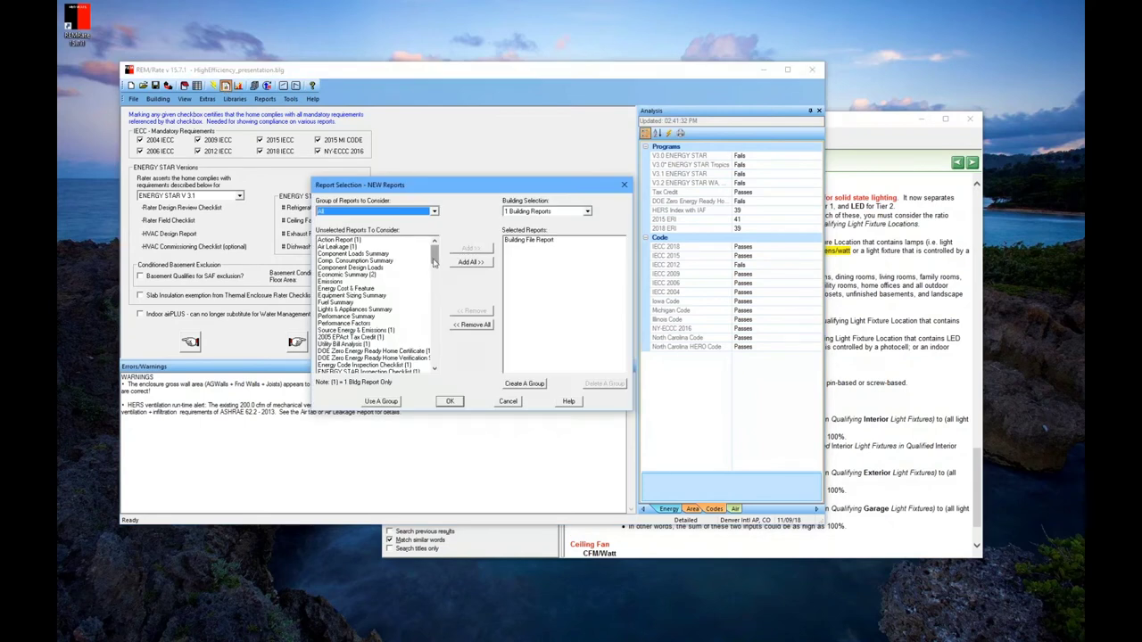
{"action": "scroll", "coordinate": [435, 258], "scroll_direction": "down", "scroll_amount": 5}
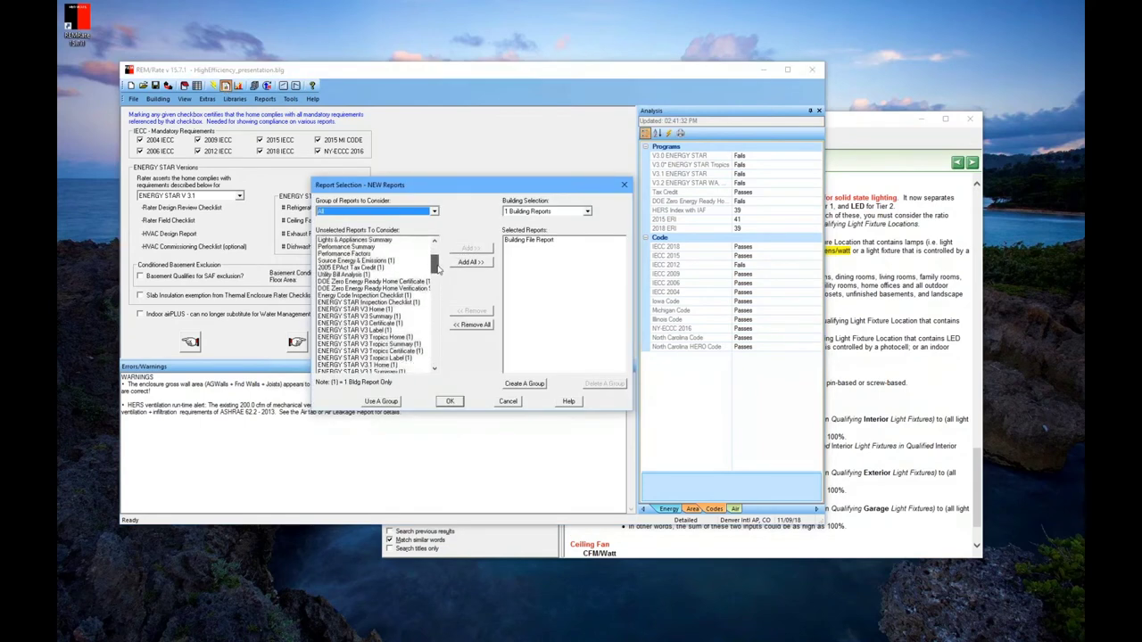
{"action": "left_click", "coordinate": [380, 323]}
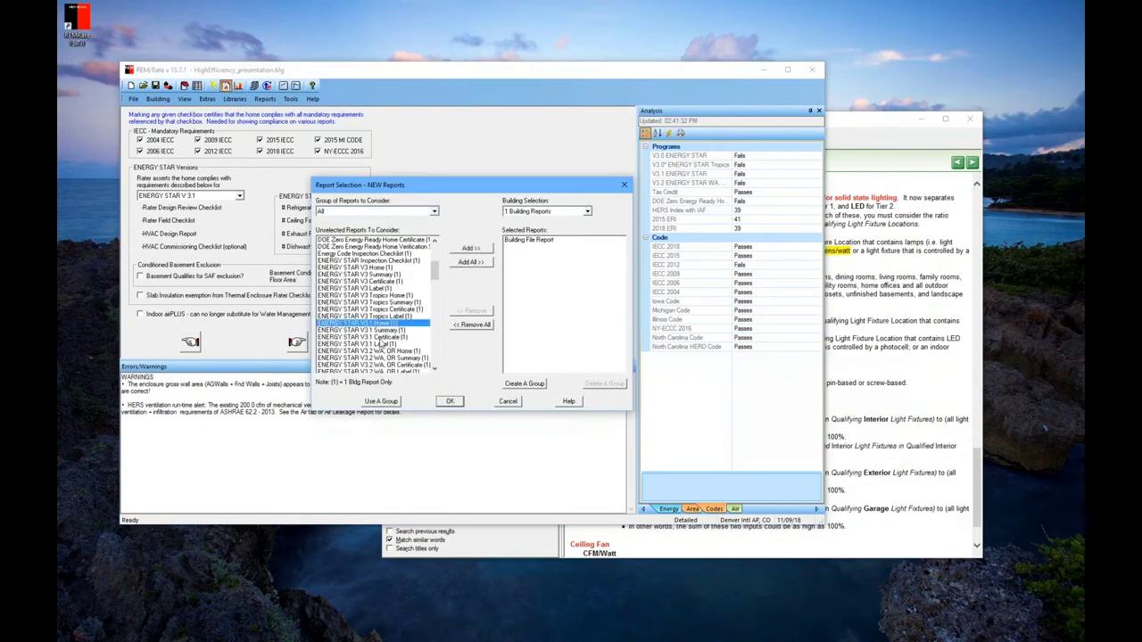
{"action": "left_click", "coordinate": [382, 338], "text": "shift"}
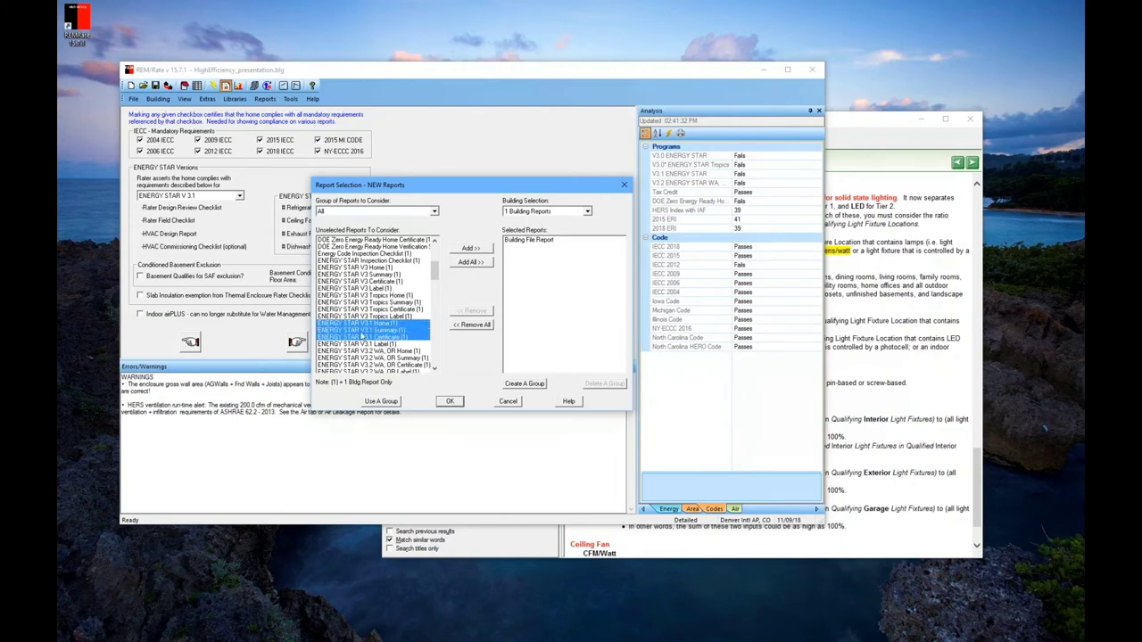
{"action": "left_click", "coordinate": [478, 250]}
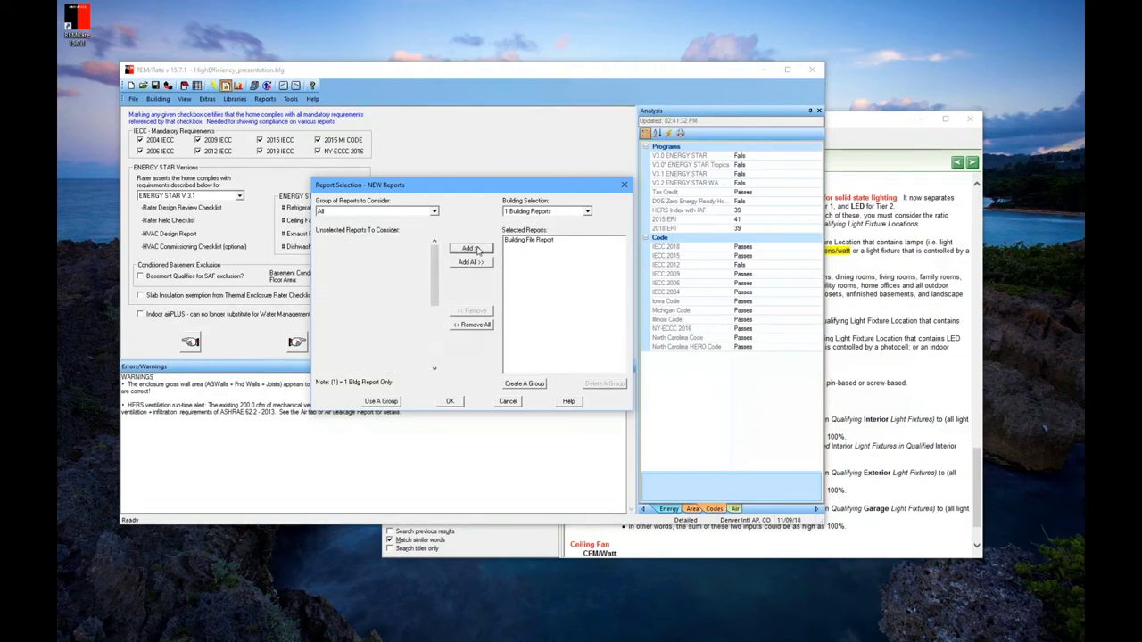
{"action": "left_click", "coordinate": [451, 402]}
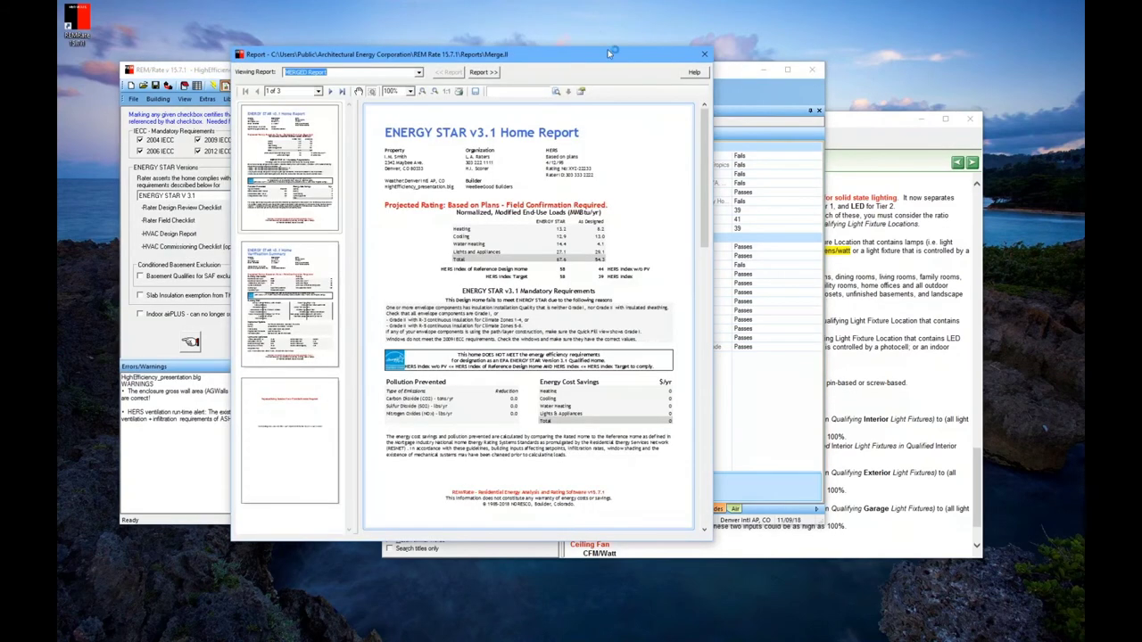
{"action": "left_click_drag", "start_coordinate": [608, 53], "coordinate": [528, 9]}
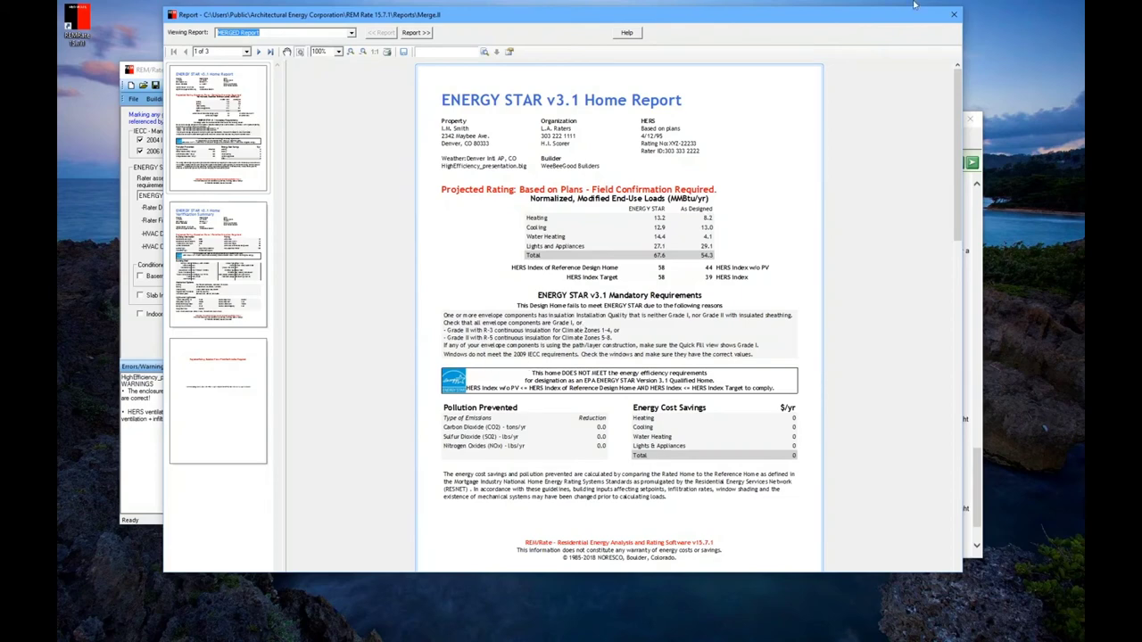
{"action": "left_click", "coordinate": [955, 14]}
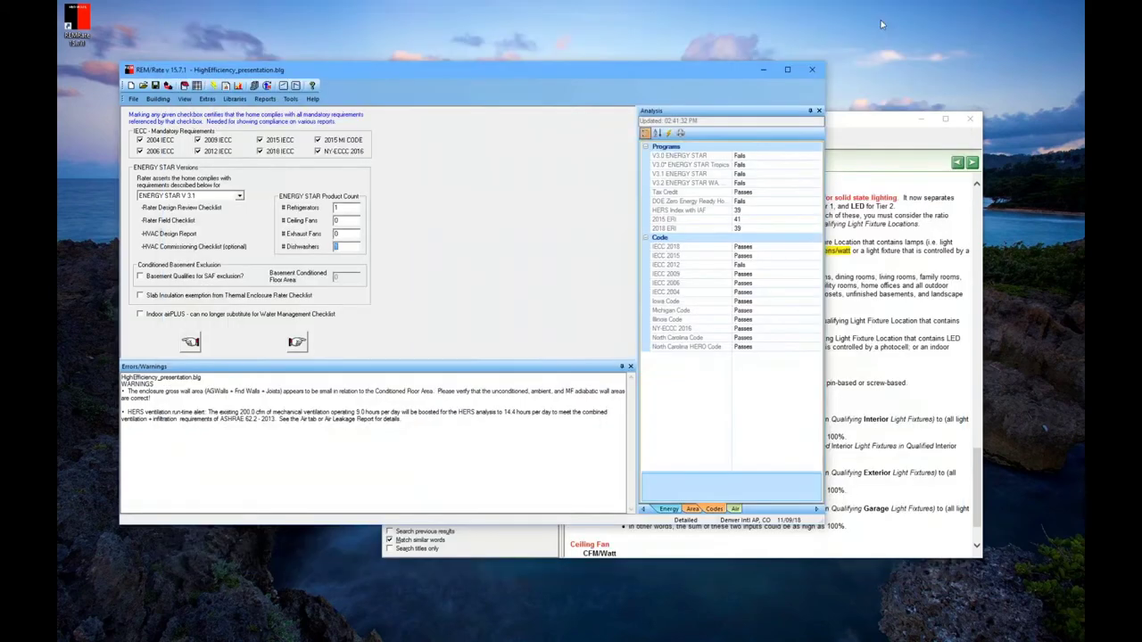
Set the cavity insulation grade of the frame floor's R-30* type to I in the Floor Type Library
{"action": "left_click", "coordinate": [133, 98]}
{"action": "mouse_move", "coordinate": [157, 98]}
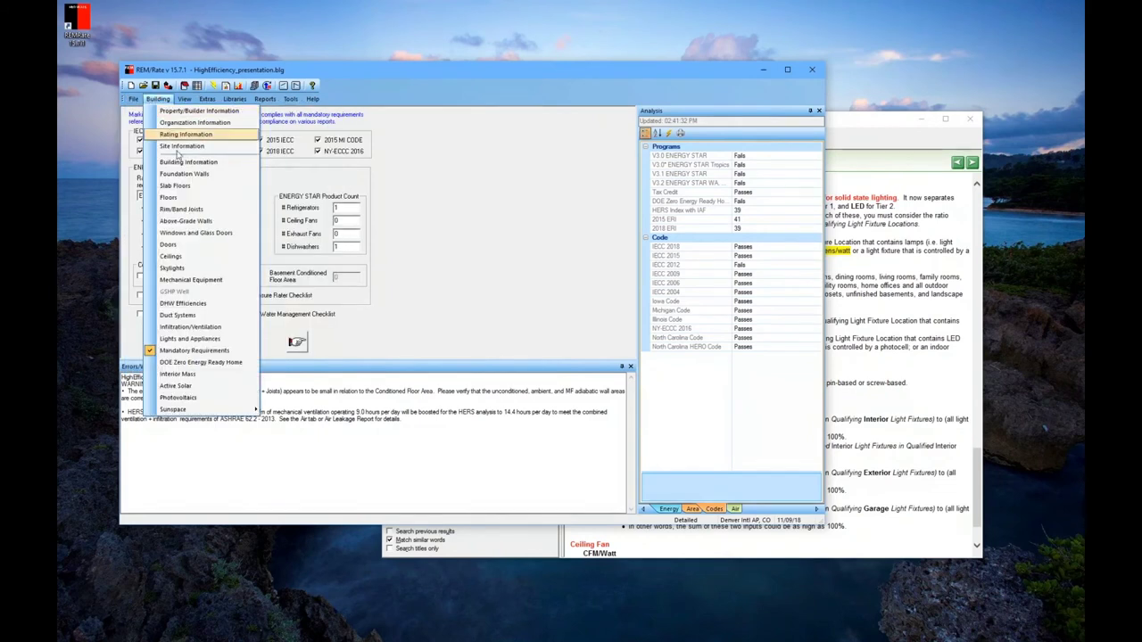
{"action": "left_click", "coordinate": [190, 197]}
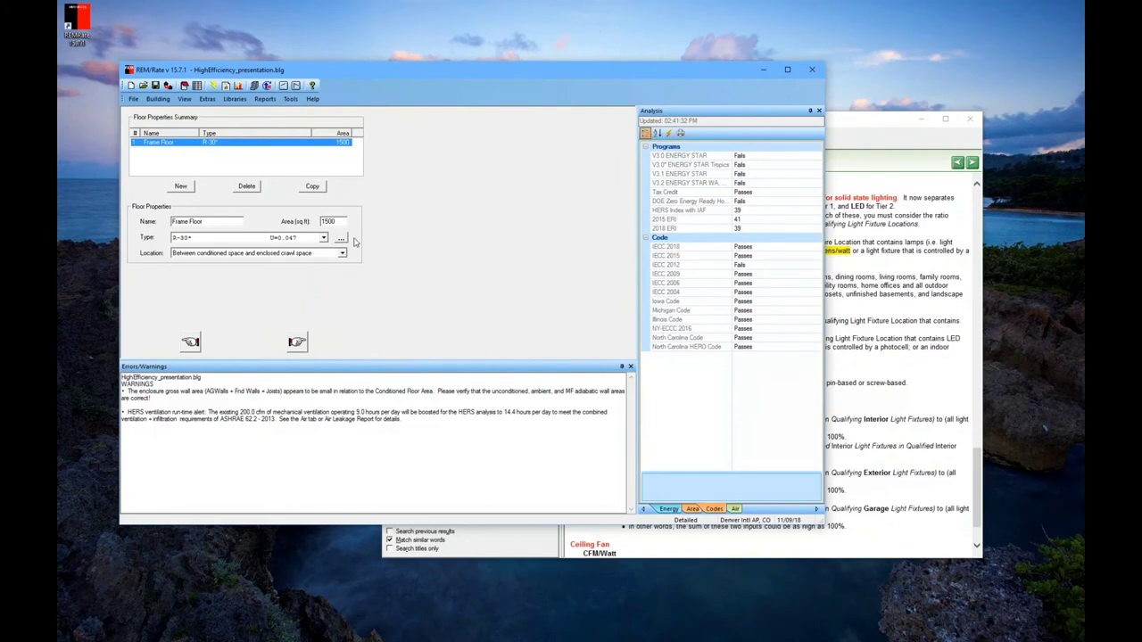
{"action": "left_click", "coordinate": [340, 239]}
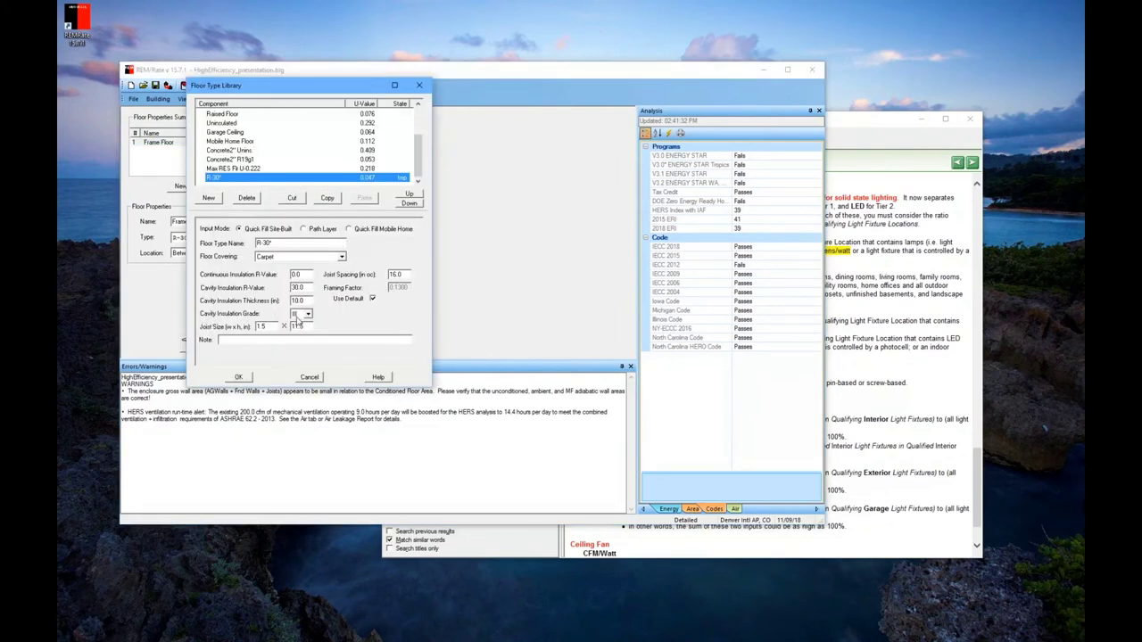
{"action": "left_click", "coordinate": [300, 317]}
{"action": "left_click", "coordinate": [299, 322]}
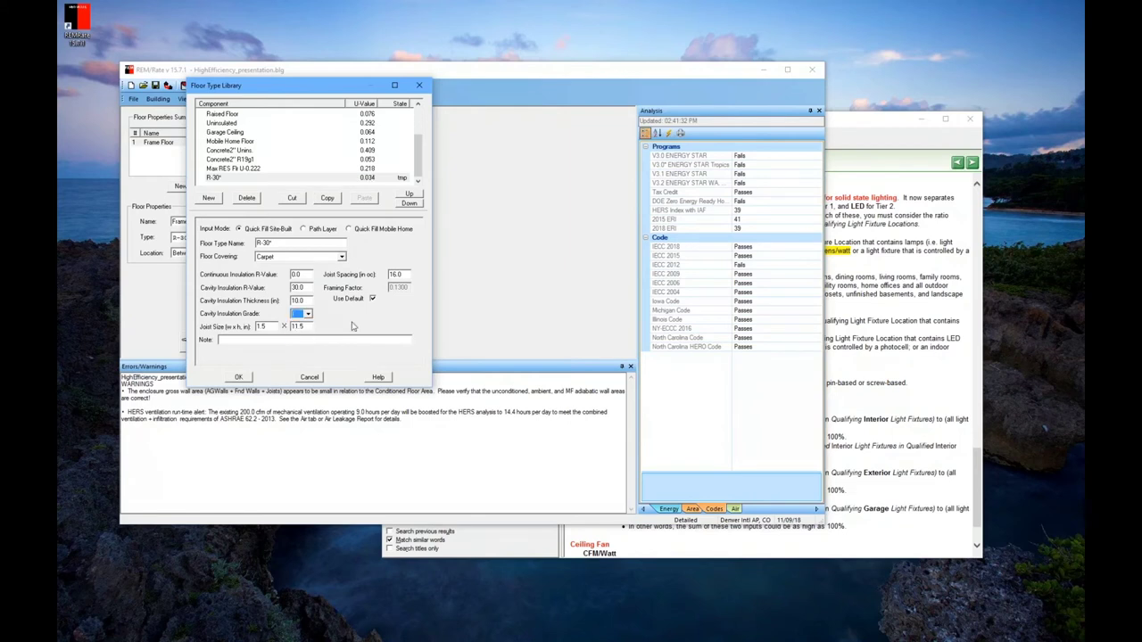
{"action": "left_click", "coordinate": [239, 378]}
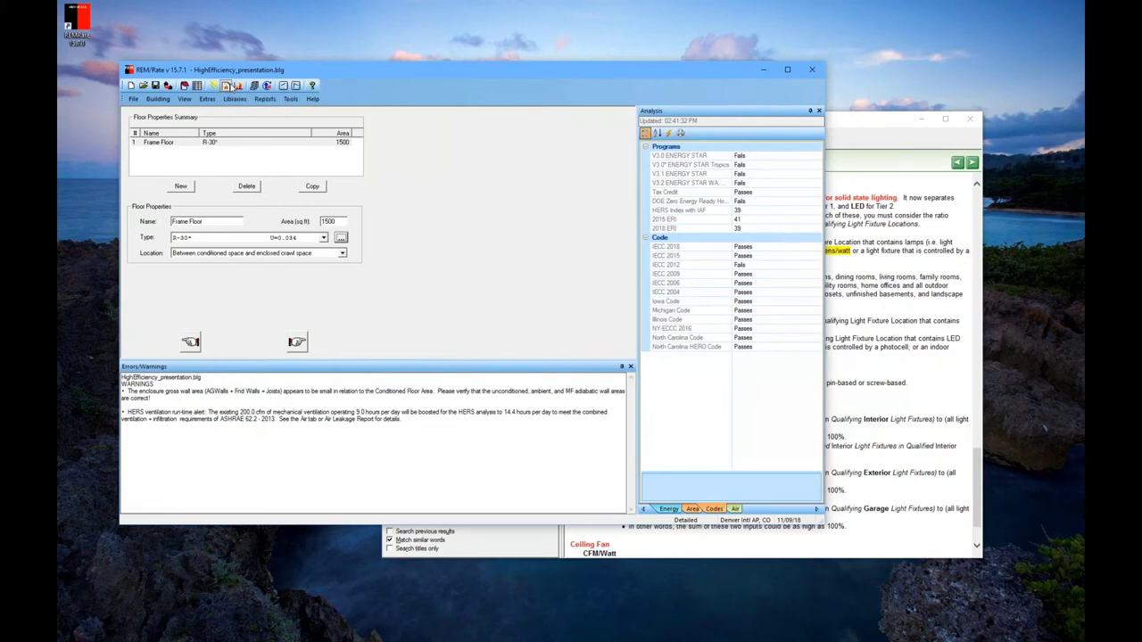
Search the REM Help for "installation insulation" and open the Cavity Insulation Grade topic
{"action": "left_click", "coordinate": [312, 86]}
{"action": "left_click", "coordinate": [422, 159]}
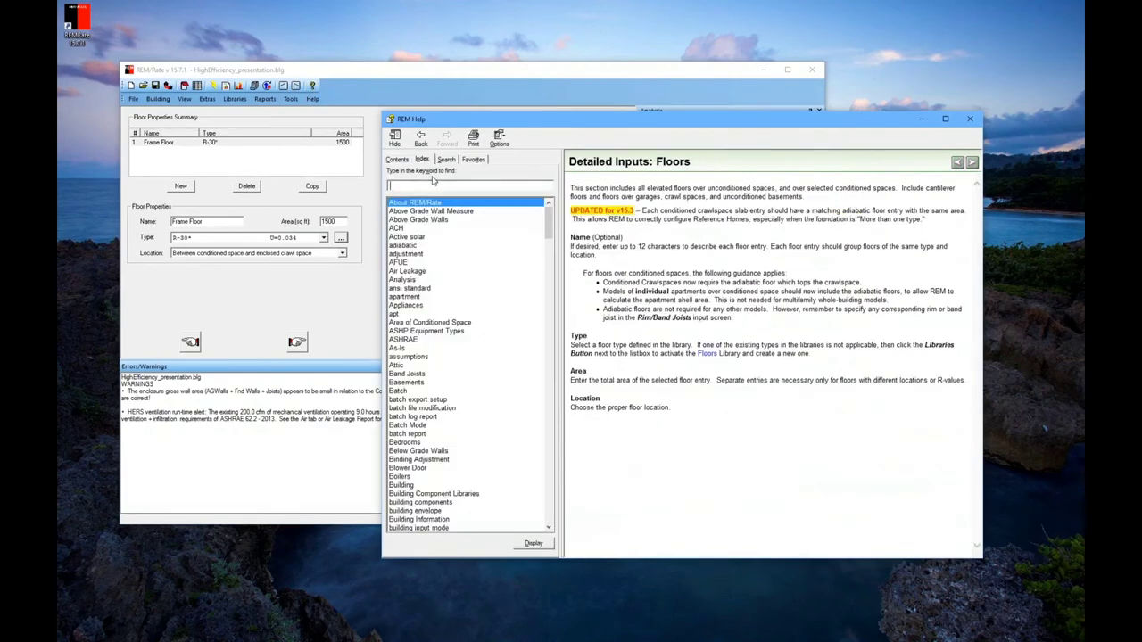
{"action": "left_click", "coordinate": [446, 159]}
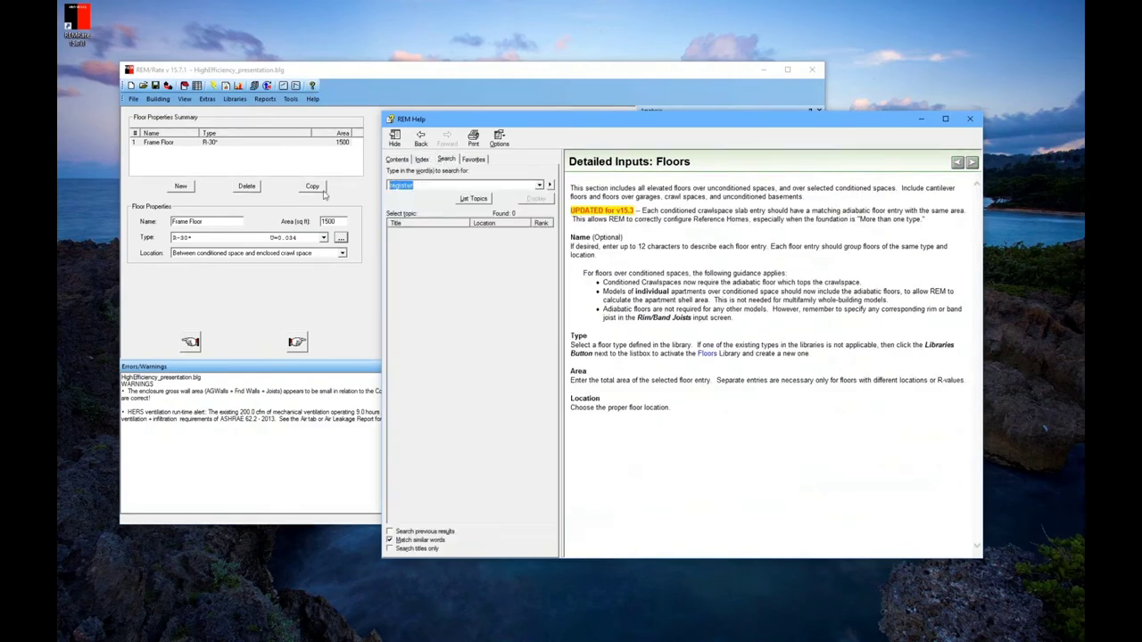
{"action": "type", "text": "instulati"}
{"action": "type", "text": "lation"}
{"action": "key", "text": "Return"}
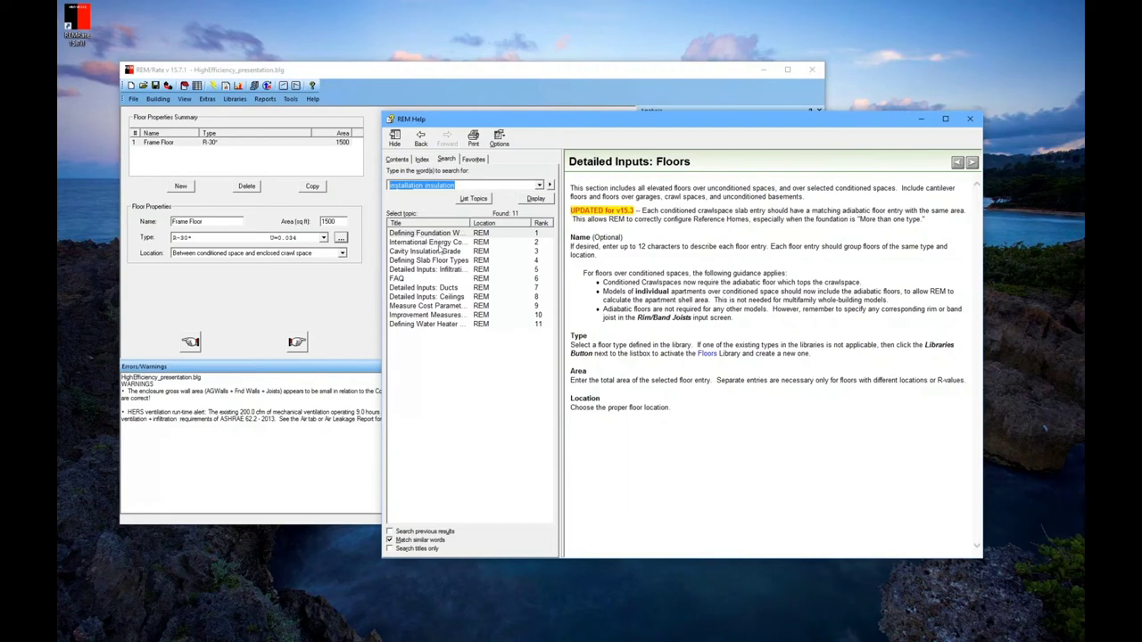
{"action": "double_click", "coordinate": [435, 255]}
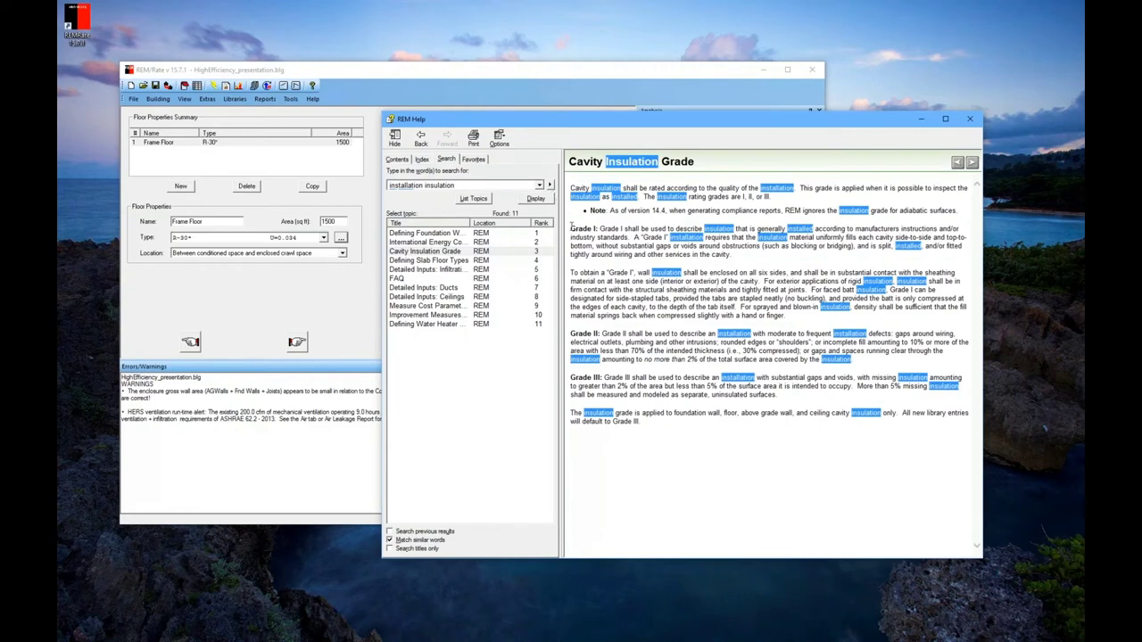
Read the Grade I definition in the cavity insulation help topic and close the help
{"action": "left_click_drag", "start_coordinate": [571, 225], "coordinate": [750, 260]}
{"action": "left_click", "coordinate": [749, 261]}
{"action": "left_click_drag", "start_coordinate": [571, 227], "coordinate": [652, 229]}
{"action": "left_click", "coordinate": [721, 224]}
{"action": "left_click", "coordinate": [971, 119]}
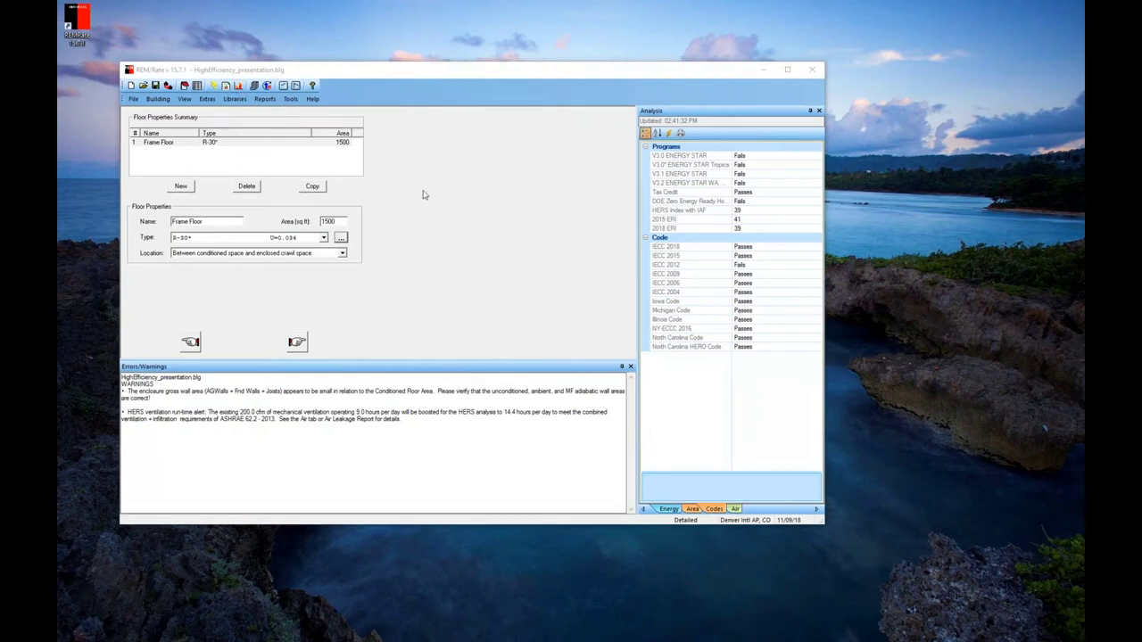
Browse the new reports available for selection across the All, Energy Analysis, Code Compliance and Graphics groups
{"action": "left_click", "coordinate": [265, 99]}
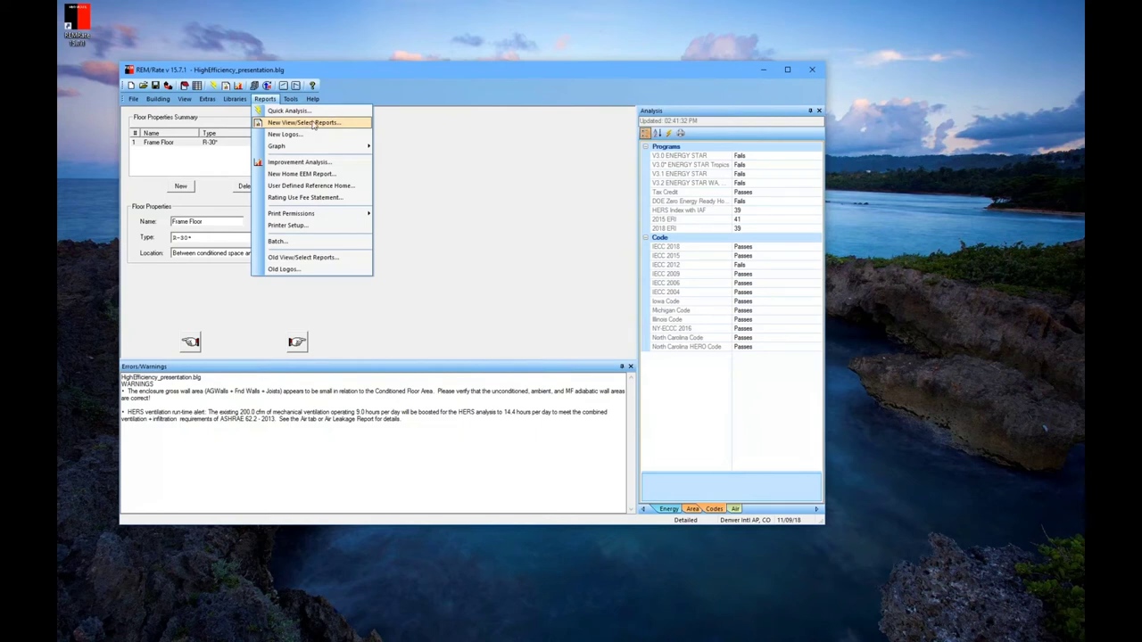
{"action": "left_click", "coordinate": [312, 125]}
{"action": "left_click_drag", "start_coordinate": [391, 183], "coordinate": [344, 151]}
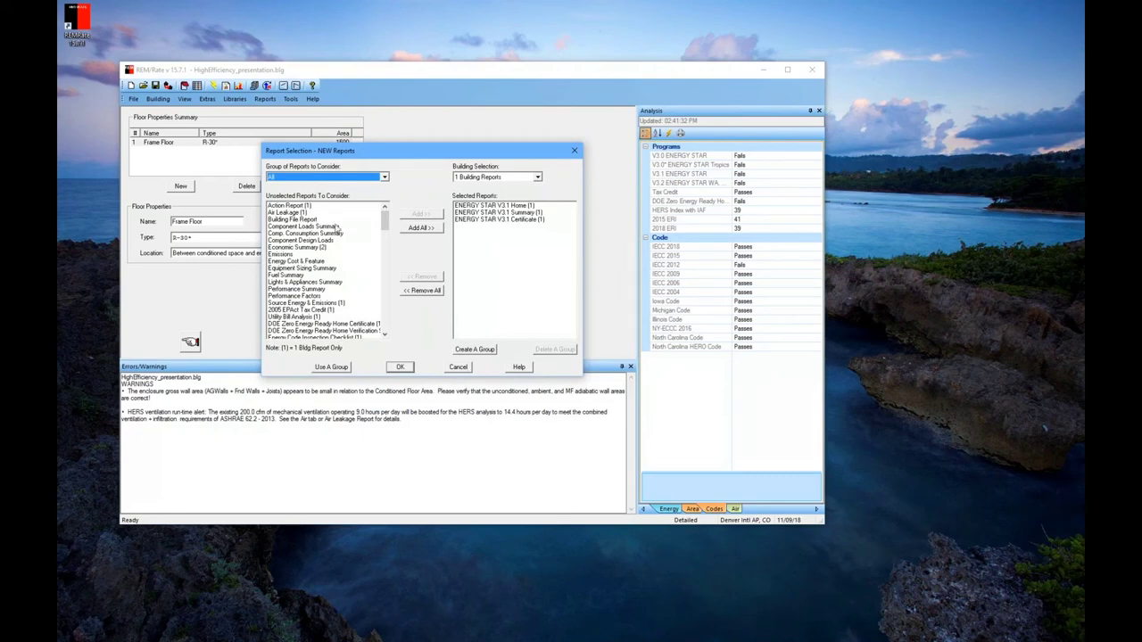
{"action": "left_click_drag", "start_coordinate": [387, 228], "coordinate": [389, 265]}
{"action": "left_click", "coordinate": [369, 177]}
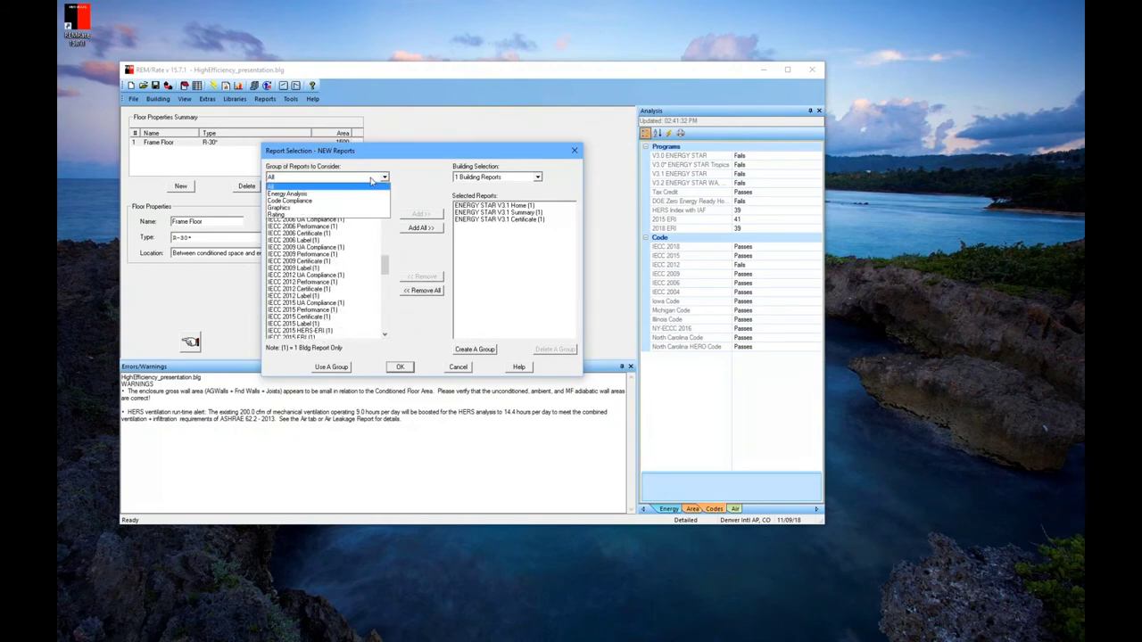
{"action": "left_click", "coordinate": [302, 195]}
{"action": "left_click", "coordinate": [314, 178]}
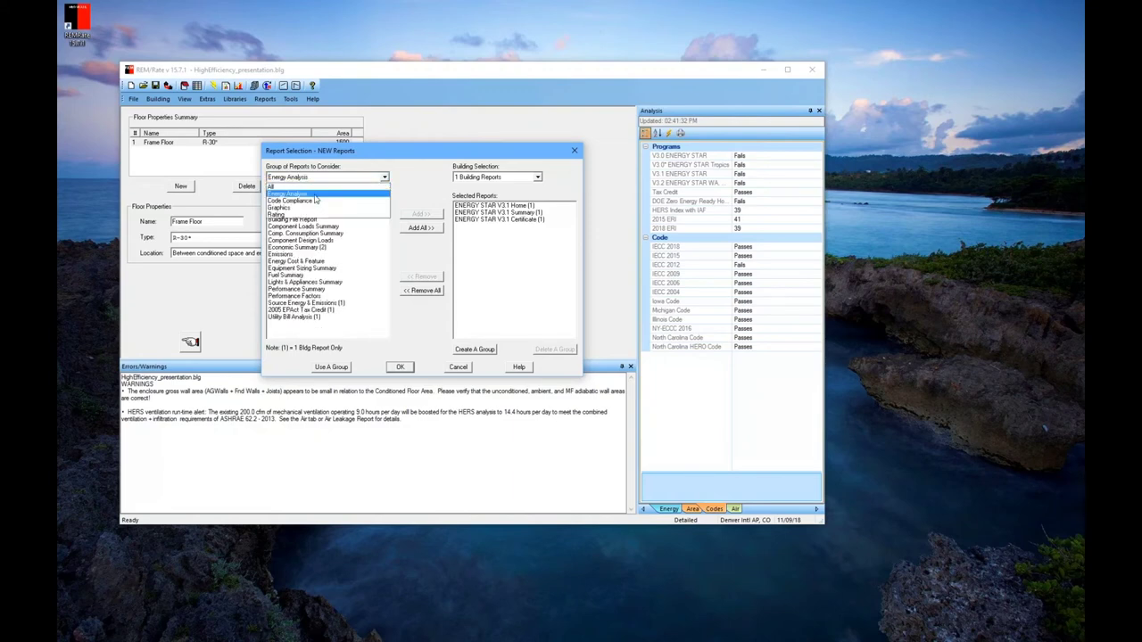
{"action": "left_click", "coordinate": [315, 201]}
{"action": "left_click", "coordinate": [329, 180]}
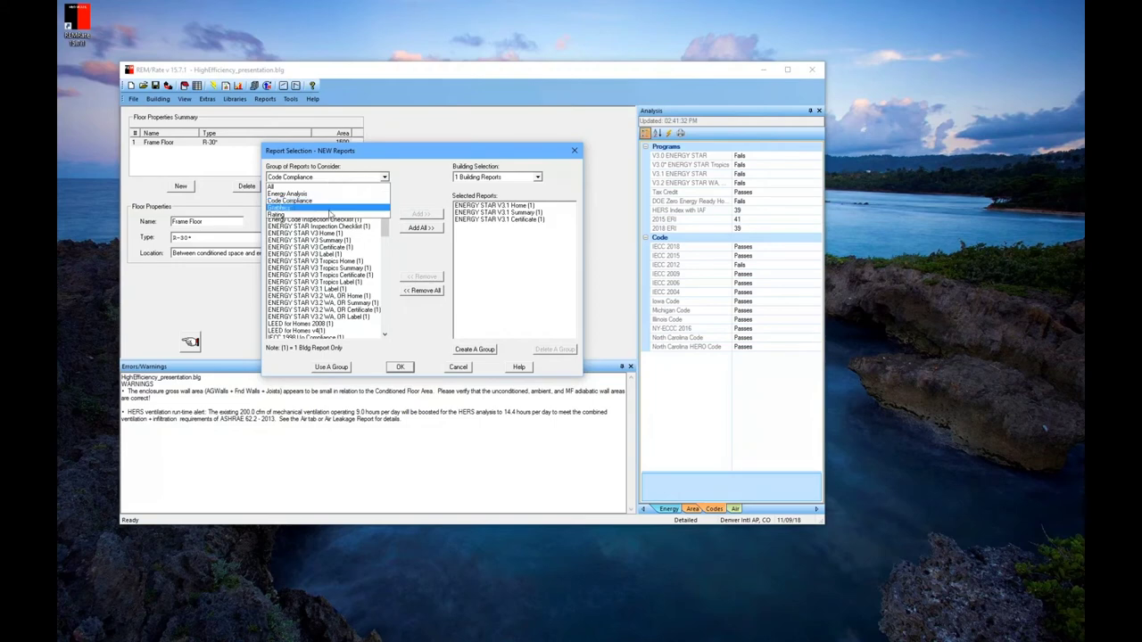
{"action": "left_click", "coordinate": [330, 208]}
{"action": "left_click", "coordinate": [329, 180]}
{"action": "left_click", "coordinate": [308, 207]}
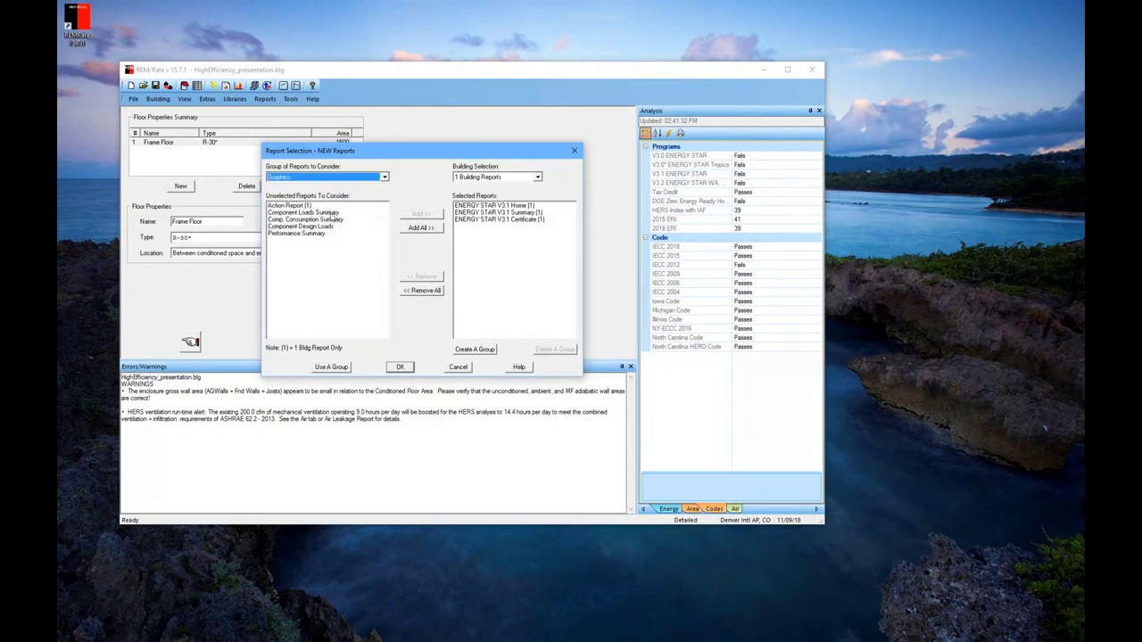
Replace the selected ENERGY STAR reports with all Energy Analysis reports and generate them
{"action": "left_click", "coordinate": [319, 178]}
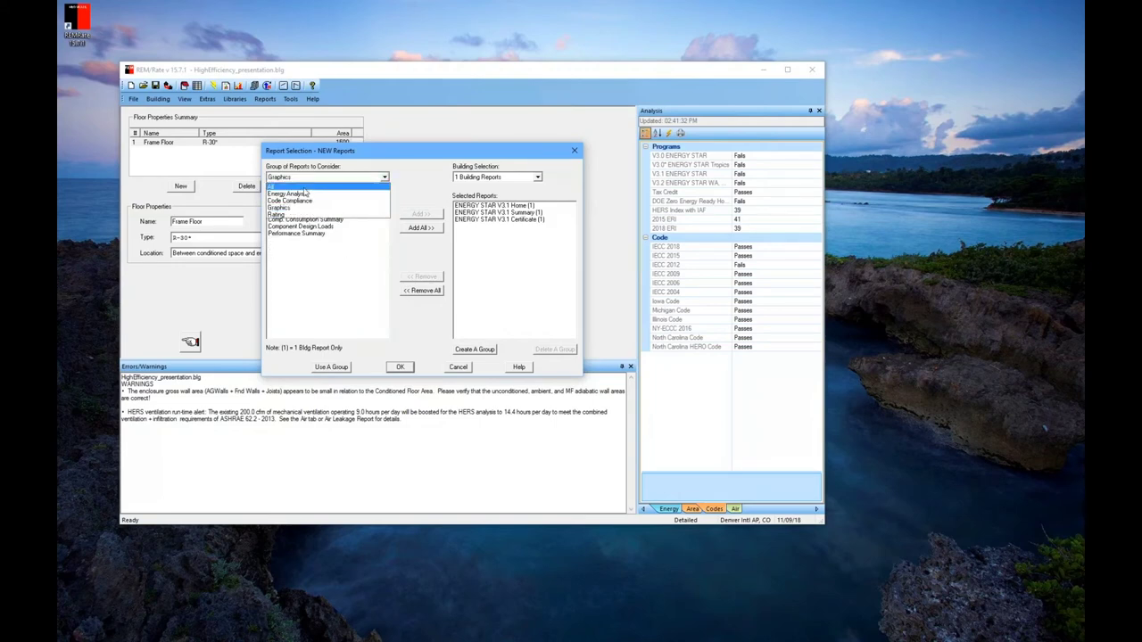
{"action": "left_click", "coordinate": [304, 194]}
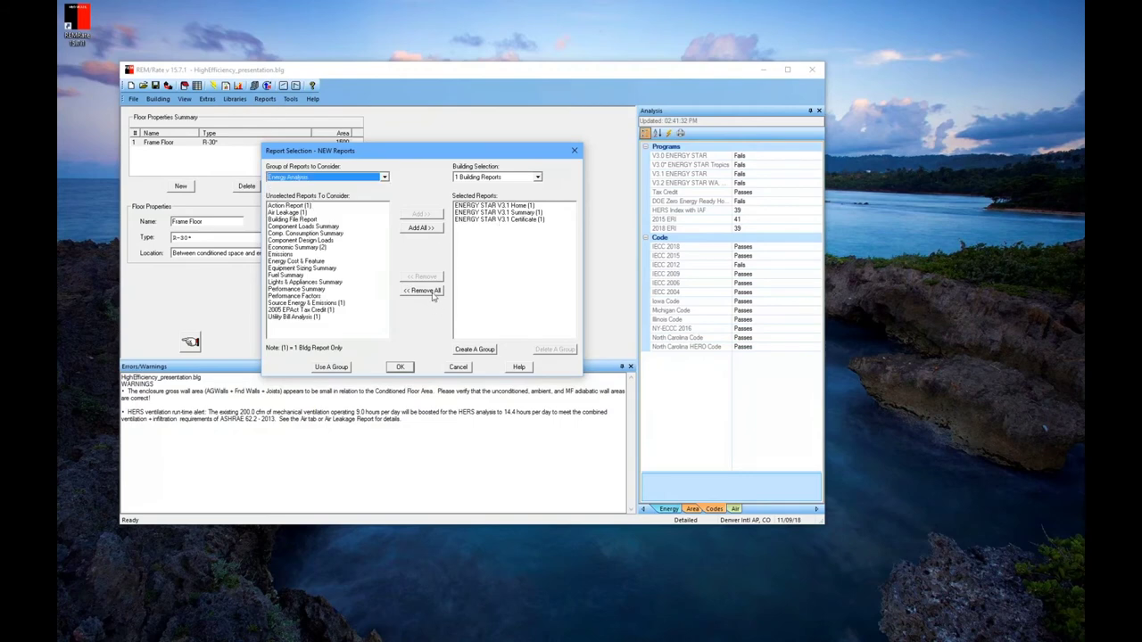
{"action": "left_click", "coordinate": [433, 294]}
{"action": "left_click", "coordinate": [436, 231]}
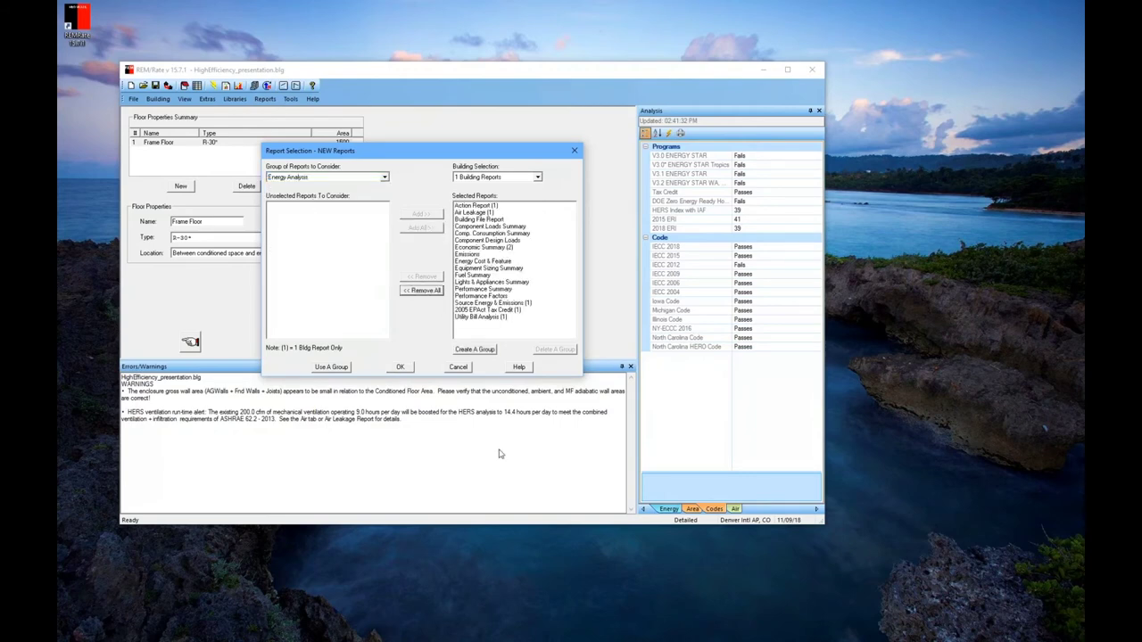
{"action": "left_click", "coordinate": [402, 368]}
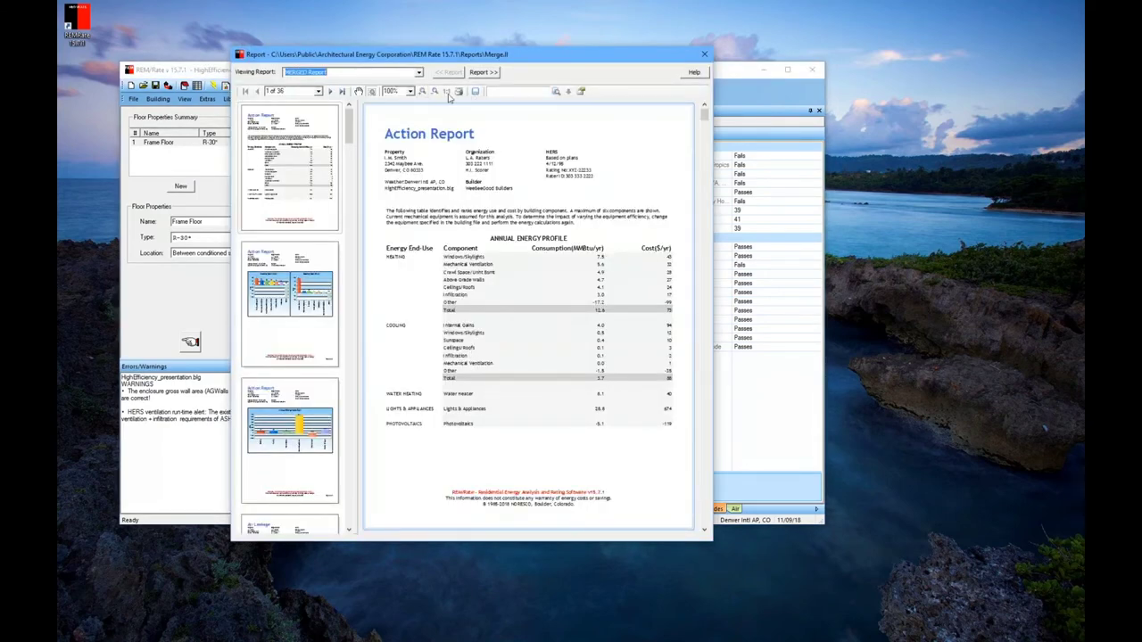
Page through the generated reports from the Action Report to Component Loads, and close the report viewer
{"action": "left_click", "coordinate": [483, 73]}
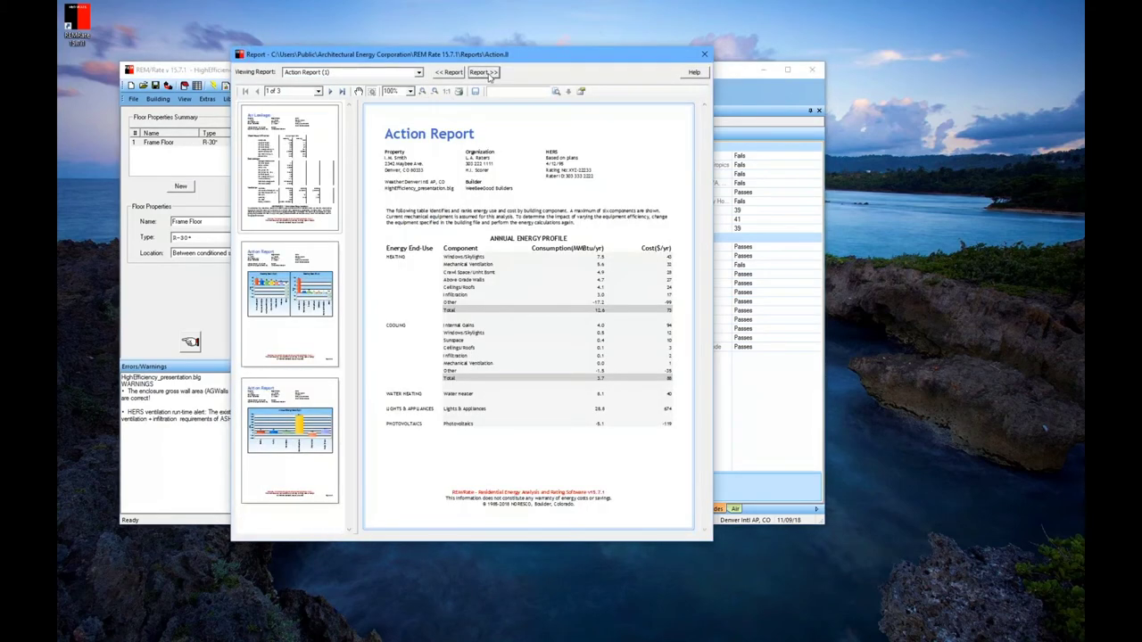
{"action": "left_click", "coordinate": [488, 76]}
{"action": "left_click", "coordinate": [488, 76]}
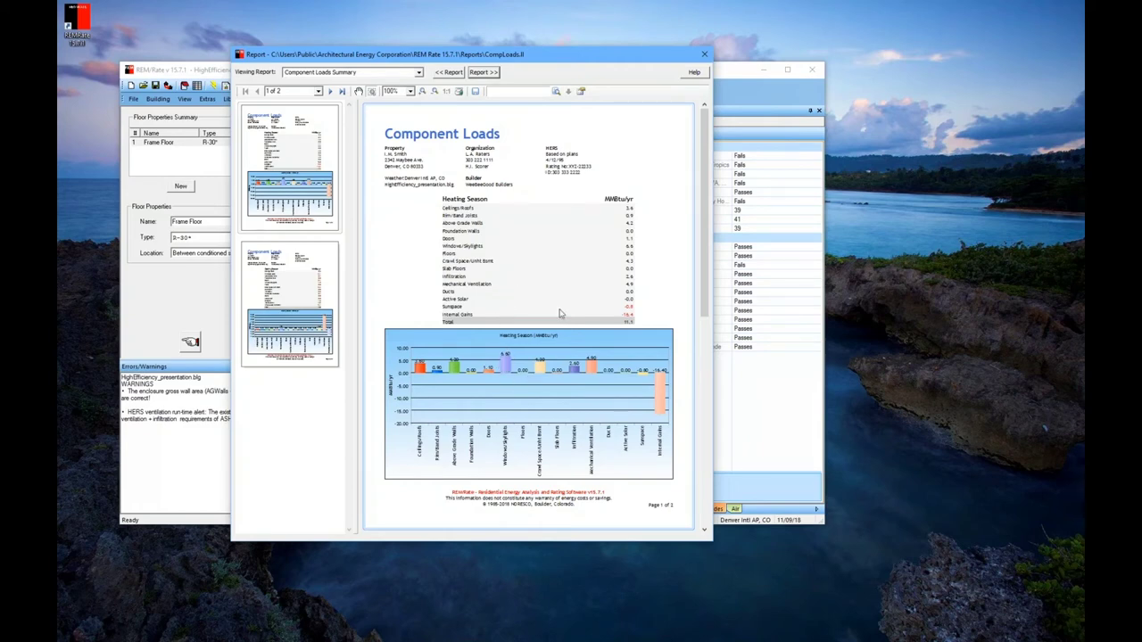
{"action": "left_click", "coordinate": [704, 54]}
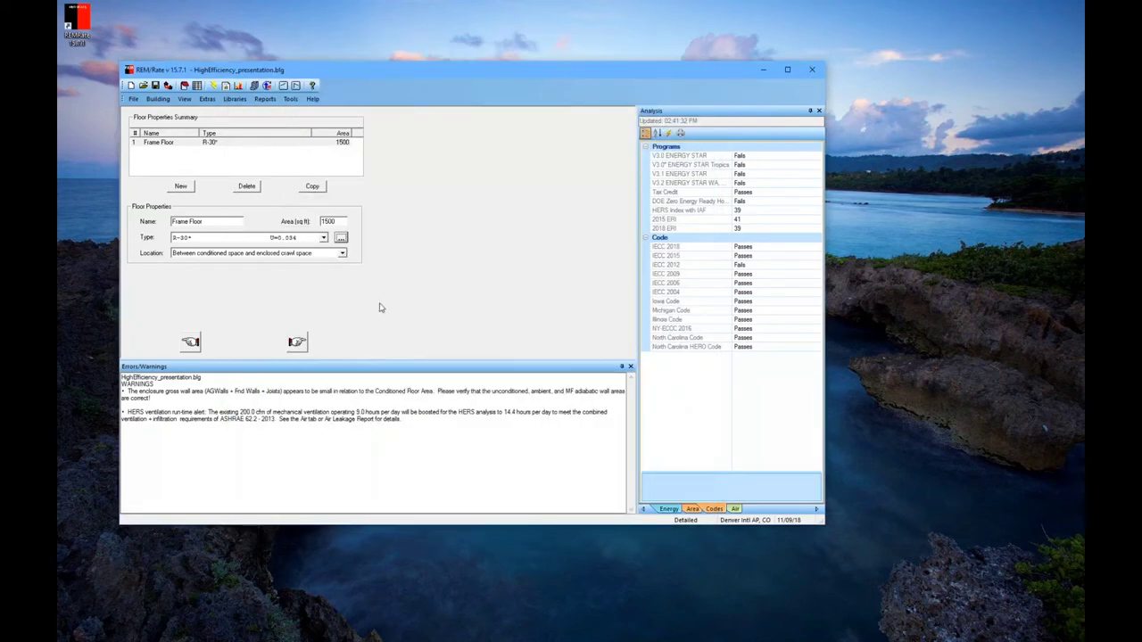
View the building's infiltration and ventilation inputs, and switch to its mechanical equipment
{"action": "left_click", "coordinate": [159, 99]}
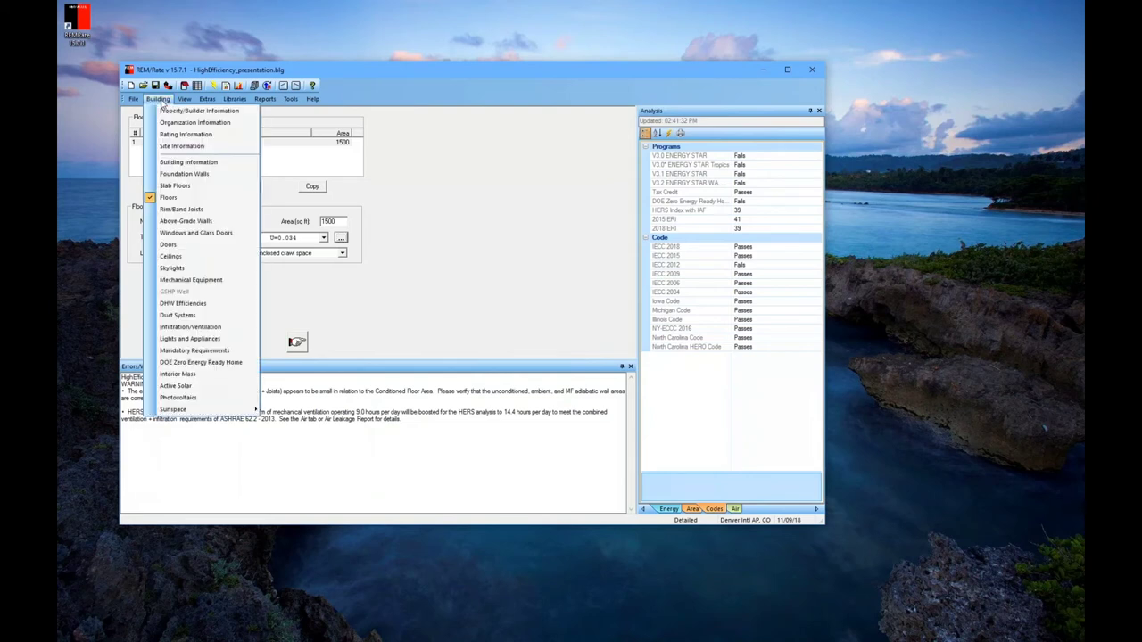
{"action": "left_click", "coordinate": [205, 328]}
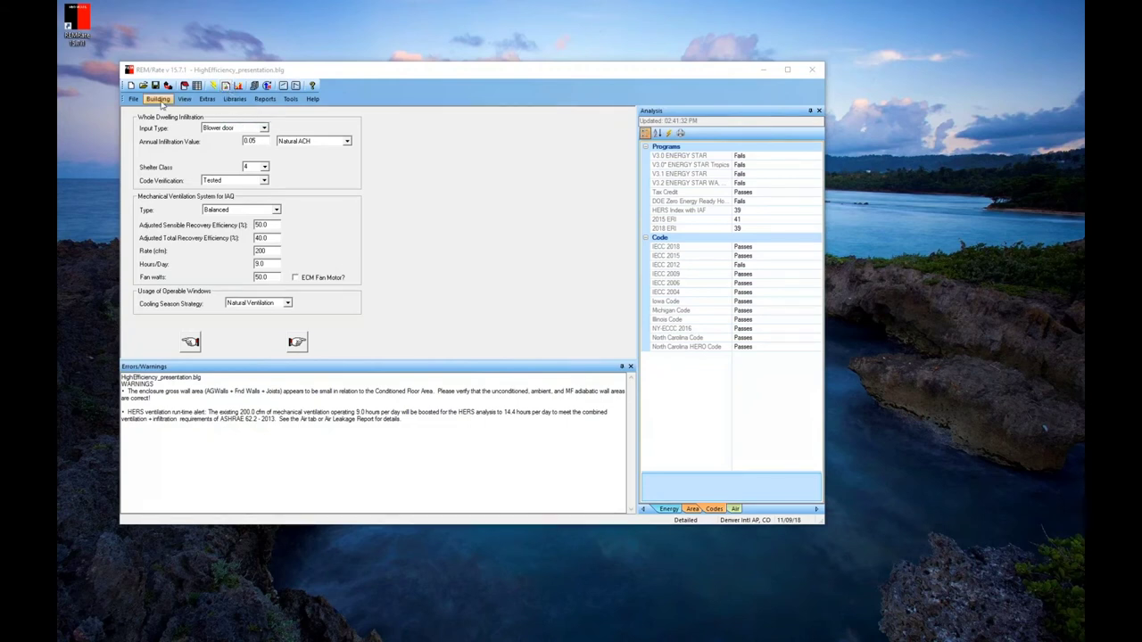
{"action": "left_click", "coordinate": [158, 99]}
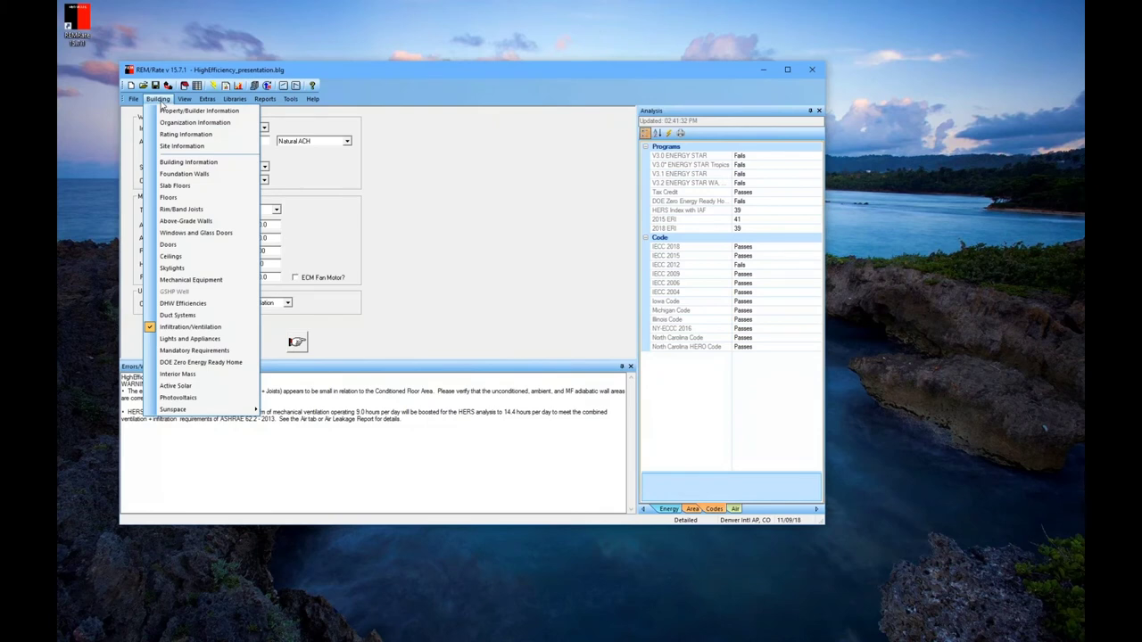
{"action": "left_click", "coordinate": [223, 280]}
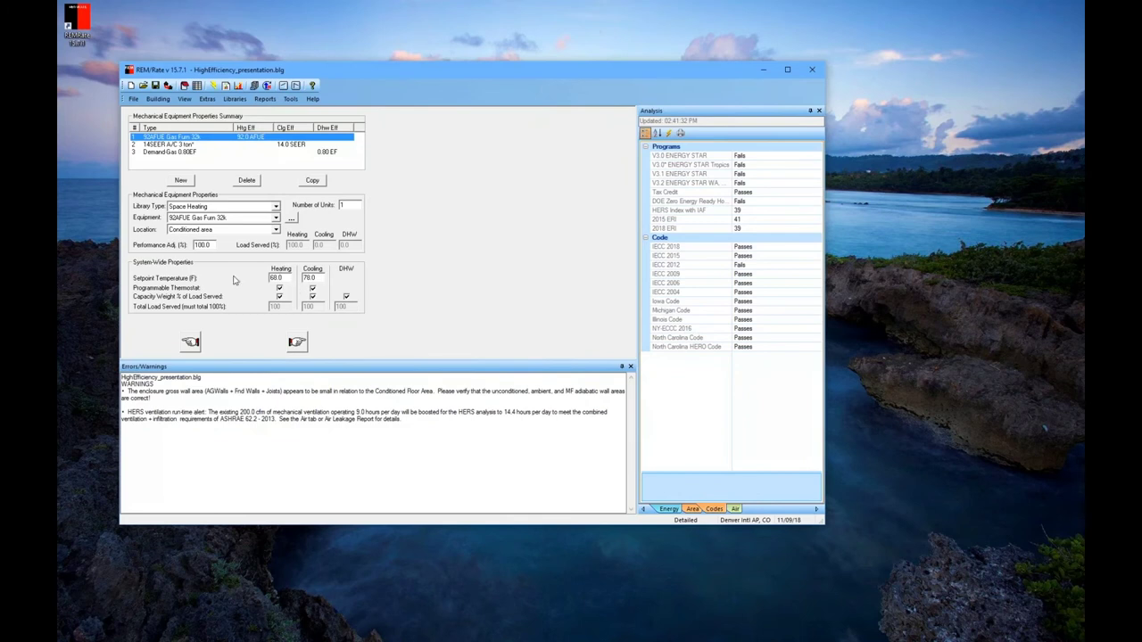
Set the heating setpoint to 70 °F and the cooling setpoint to 72 °F, recalculate, and show the energy results
{"action": "left_click", "coordinate": [280, 279]}
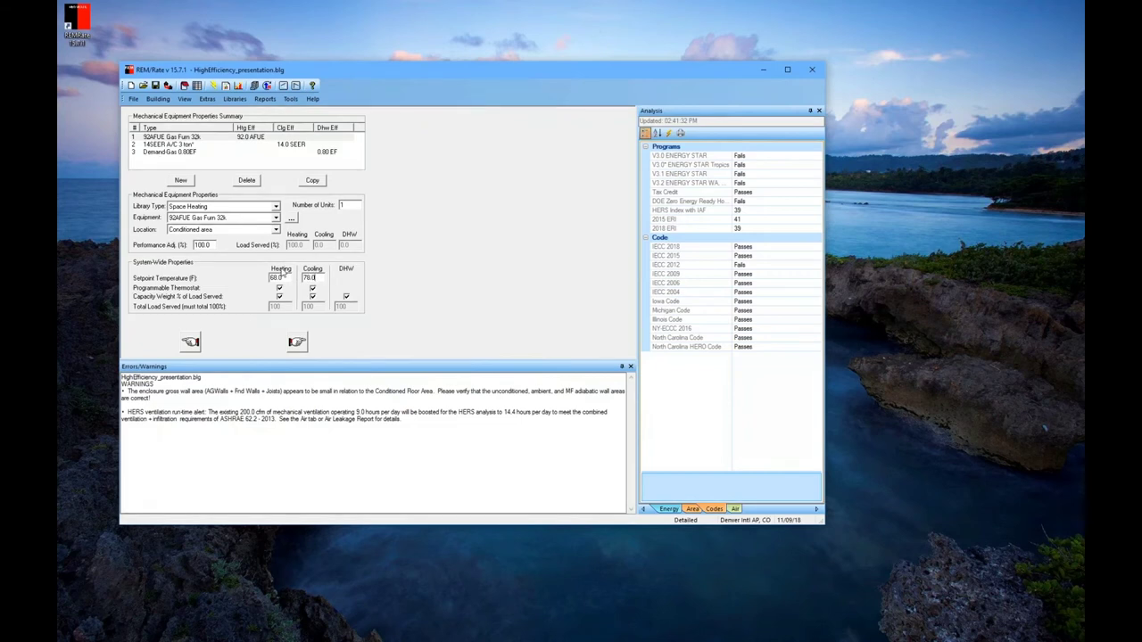
{"action": "left_click_drag", "start_coordinate": [286, 278], "coordinate": [259, 279]}
{"action": "type", "text": "70"}
{"action": "key", "text": "Tab"}
{"action": "type", "text": "4"}
{"action": "key", "text": "BackSpace"}
{"action": "type", "text": "72"}
{"action": "left_click", "coordinate": [214, 86]}
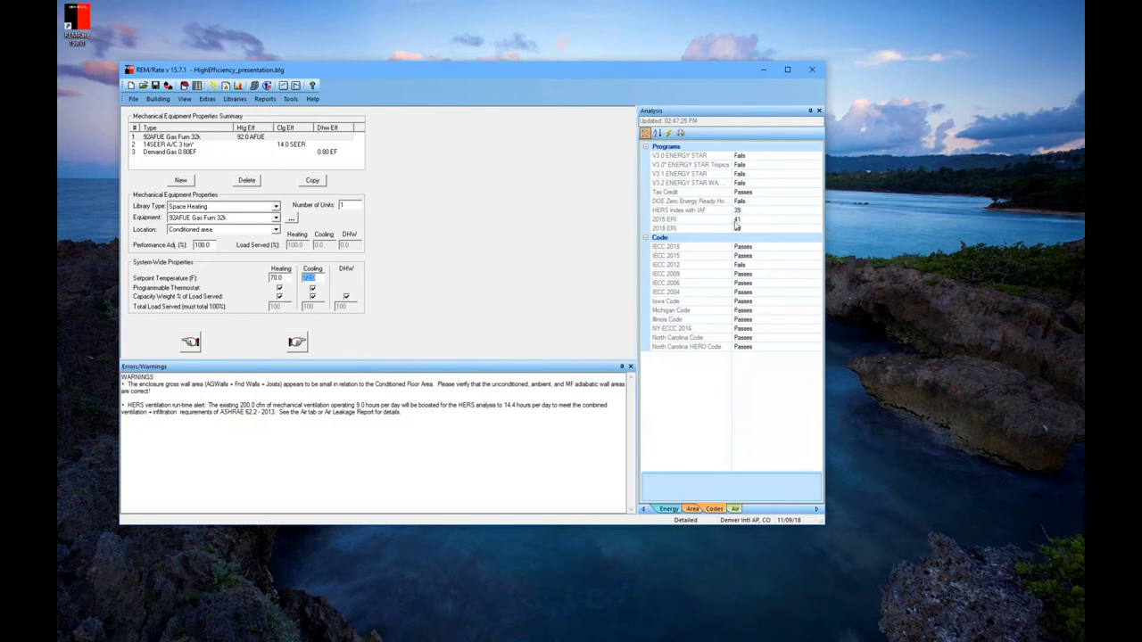
{"action": "left_click", "coordinate": [671, 510]}
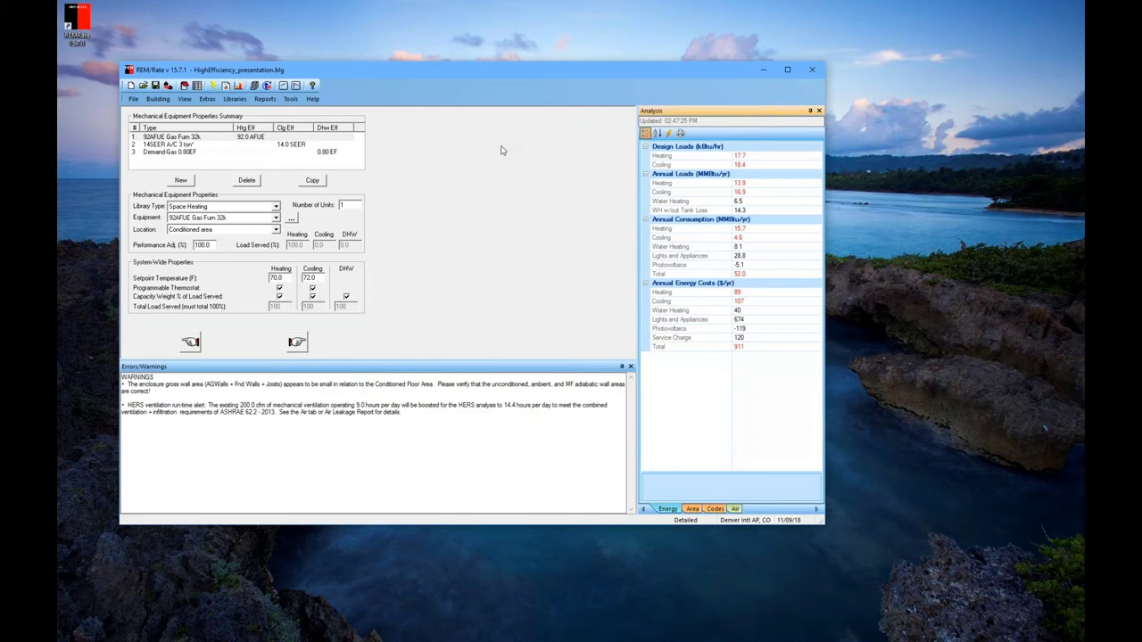
{"action": "left_click", "coordinate": [67, 281]}
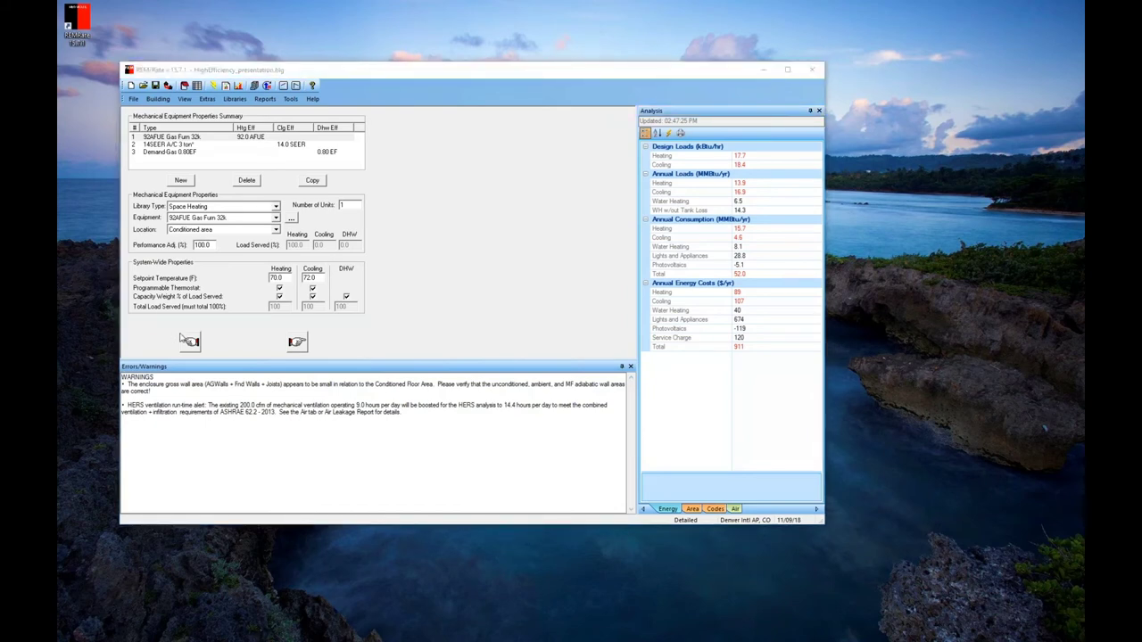
{"action": "left_click", "coordinate": [327, 304]}
Enter the gross area of the above-grade wall AG Wall as a sum of areas totalling 1500 sq ft
{"action": "left_click", "coordinate": [157, 99]}
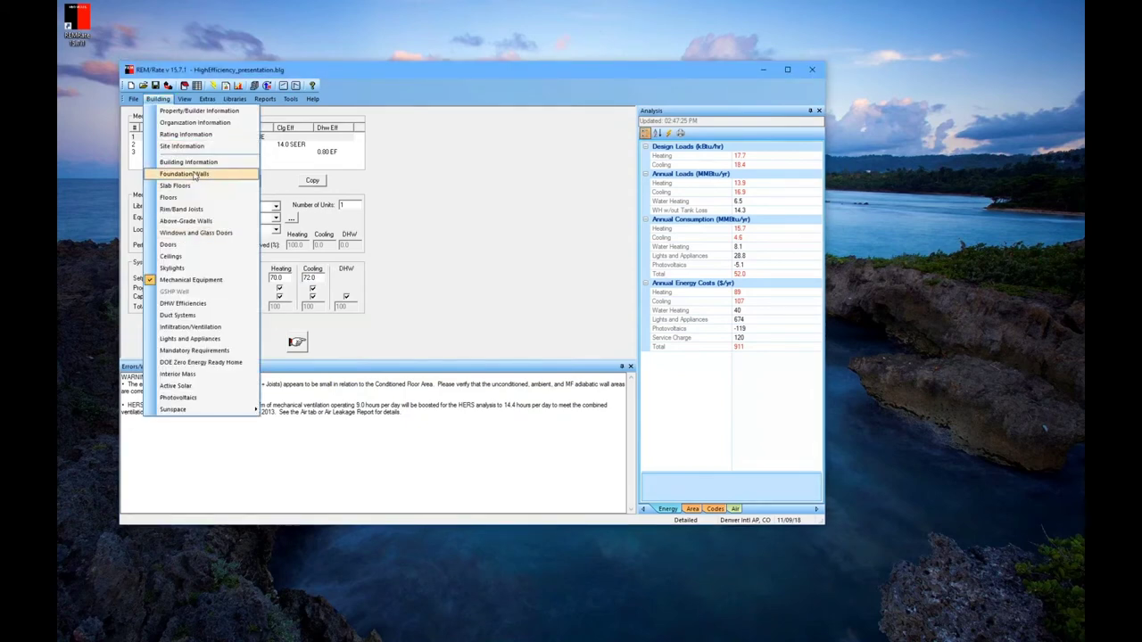
{"action": "left_click", "coordinate": [195, 223]}
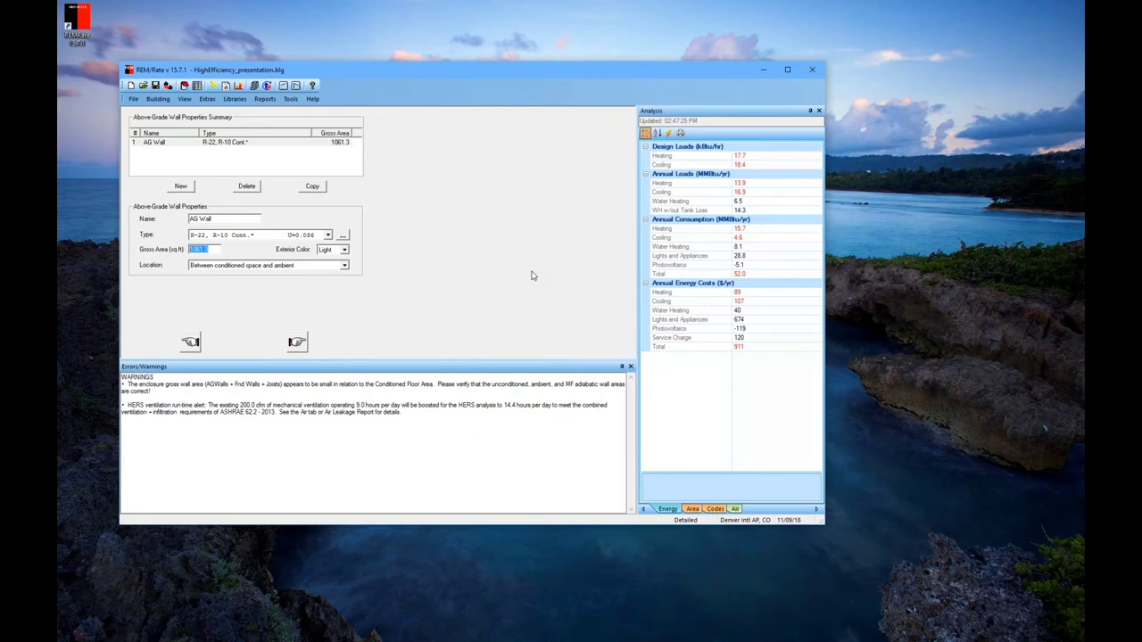
{"action": "type", "text": "500+50"}
{"action": "type", "text": "0+"}
{"action": "key", "text": "ctrl+a"}
{"action": "type", "text": "10+250+250"}
{"action": "key", "text": "Tab"}
{"action": "left_click", "coordinate": [212, 248]}
{"action": "double_click", "coordinate": [211, 249]}
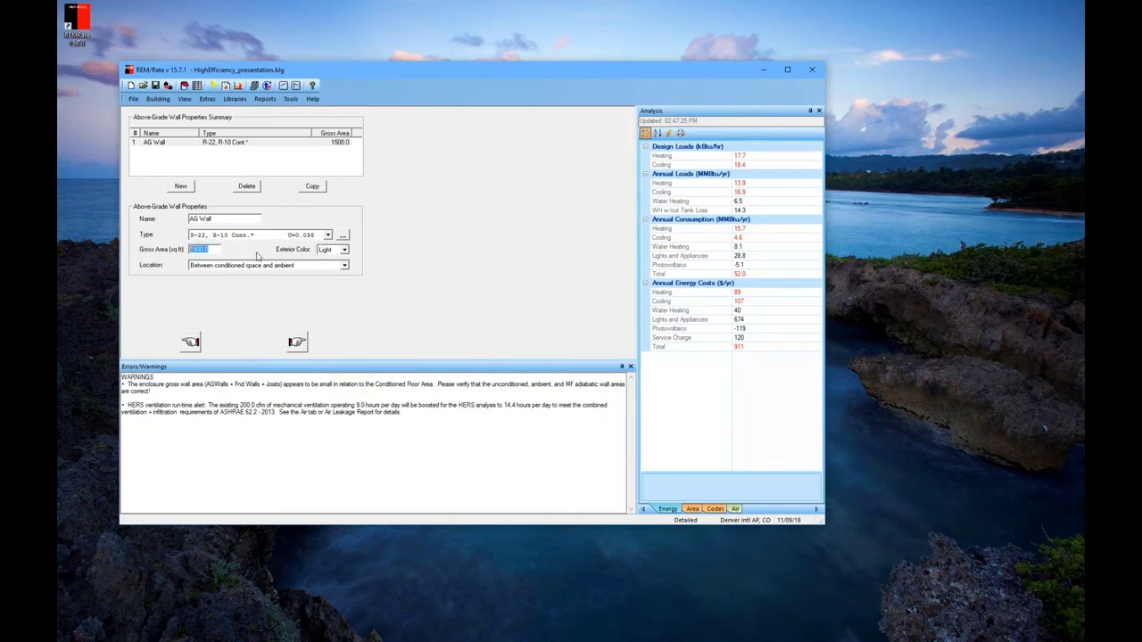
{"action": "left_click", "coordinate": [213, 249]}
{"action": "left_click_drag", "start_coordinate": [189, 250], "coordinate": [194, 250]}
{"action": "left_click", "coordinate": [241, 218]}
{"action": "key", "text": "Tab"}
{"action": "key", "text": "Tab"}
{"action": "key", "text": "Tab"}
{"action": "key", "text": "Tab"}
{"action": "key", "text": "Tab"}
{"action": "key", "text": "Tab"}
{"action": "key", "text": "alt"}
{"action": "key", "text": "Right"}
{"action": "key", "text": "Right"}
{"action": "key", "text": "Left"}
{"action": "key", "text": "Left"}
{"action": "key", "text": "Right"}
{"action": "key", "text": "Right"}
{"action": "key", "text": "Right"}
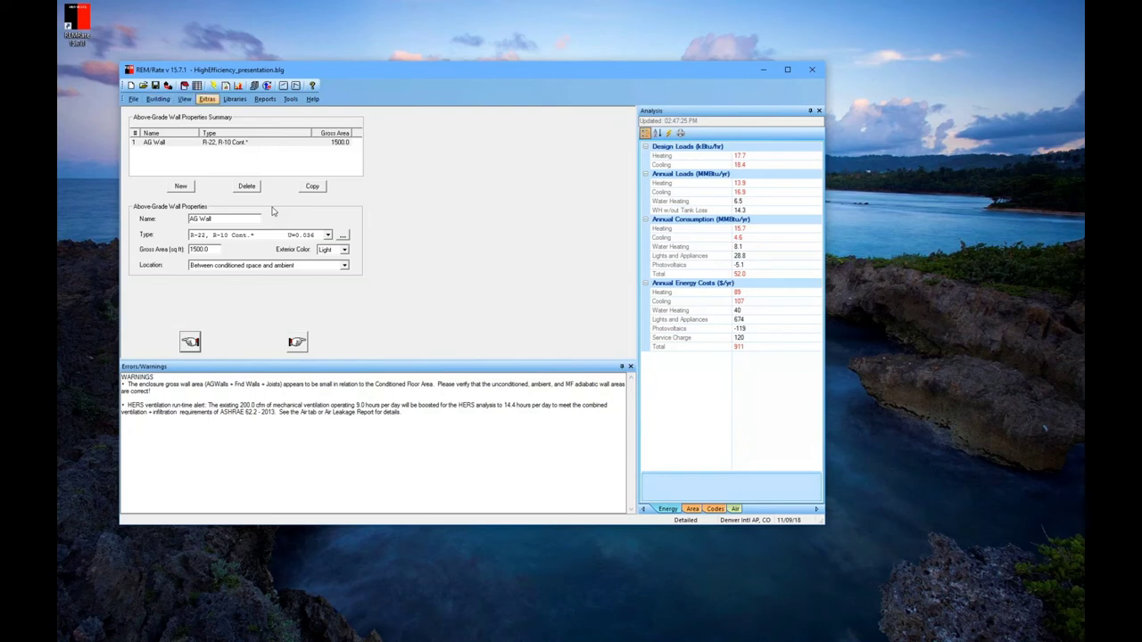
Switch from the above-grade wall inputs to the general Building Information inputs
{"action": "key", "text": "Left"}
{"action": "key", "text": "Left"}
{"action": "key", "text": "Down"}
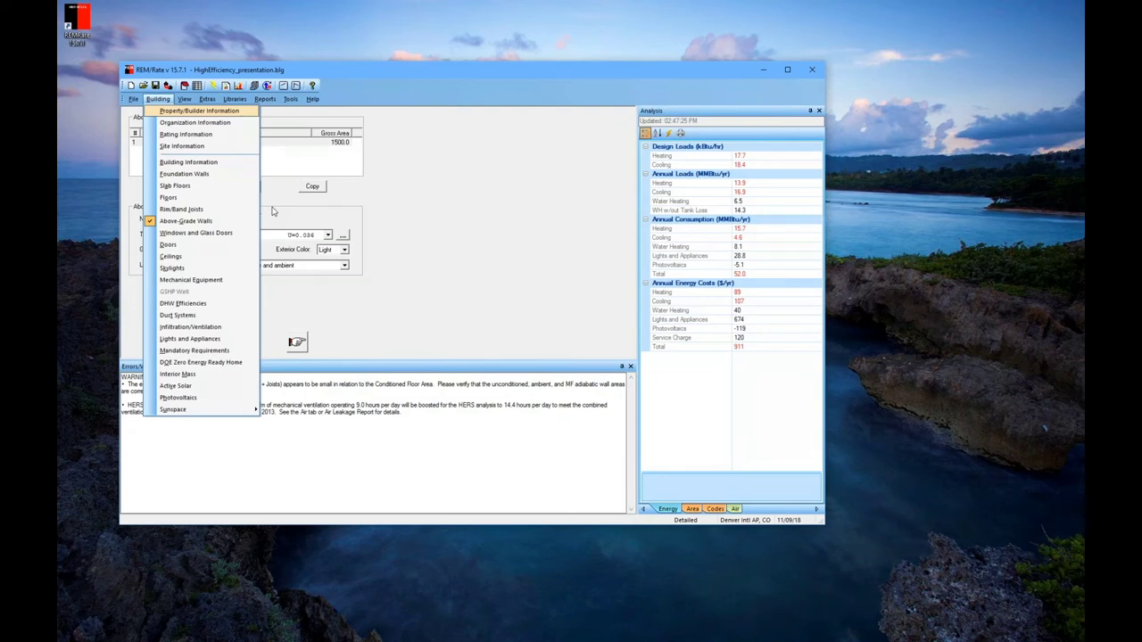
{"action": "key", "text": "b"}
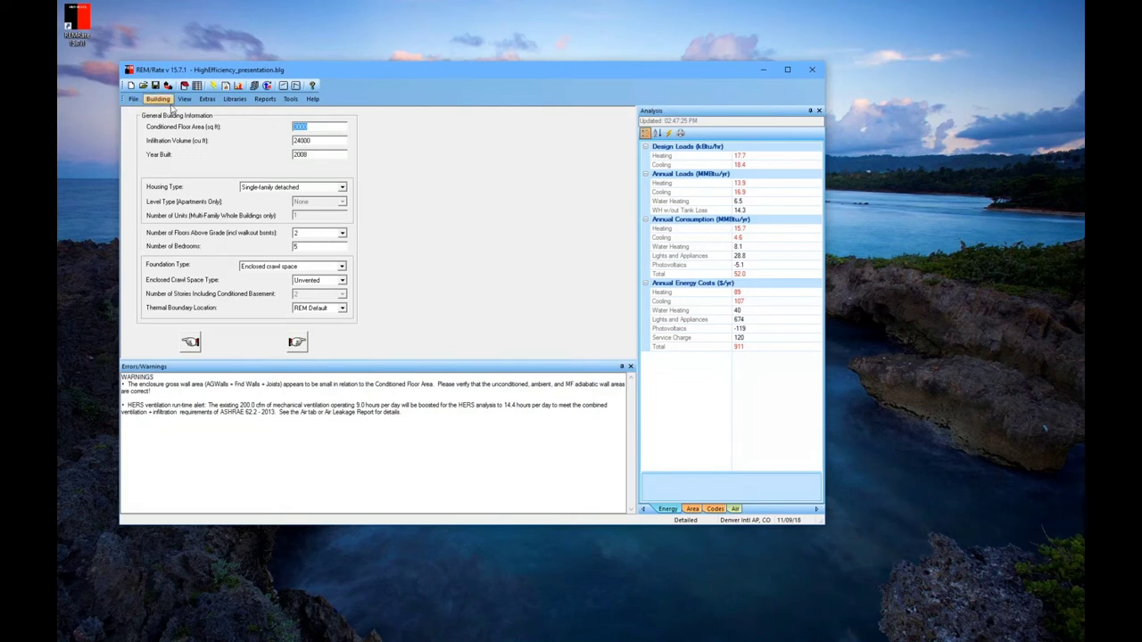
Set the open building as the default building, and create new buildings from it to review their prefilled inputs
{"action": "left_click", "coordinate": [133, 99]}
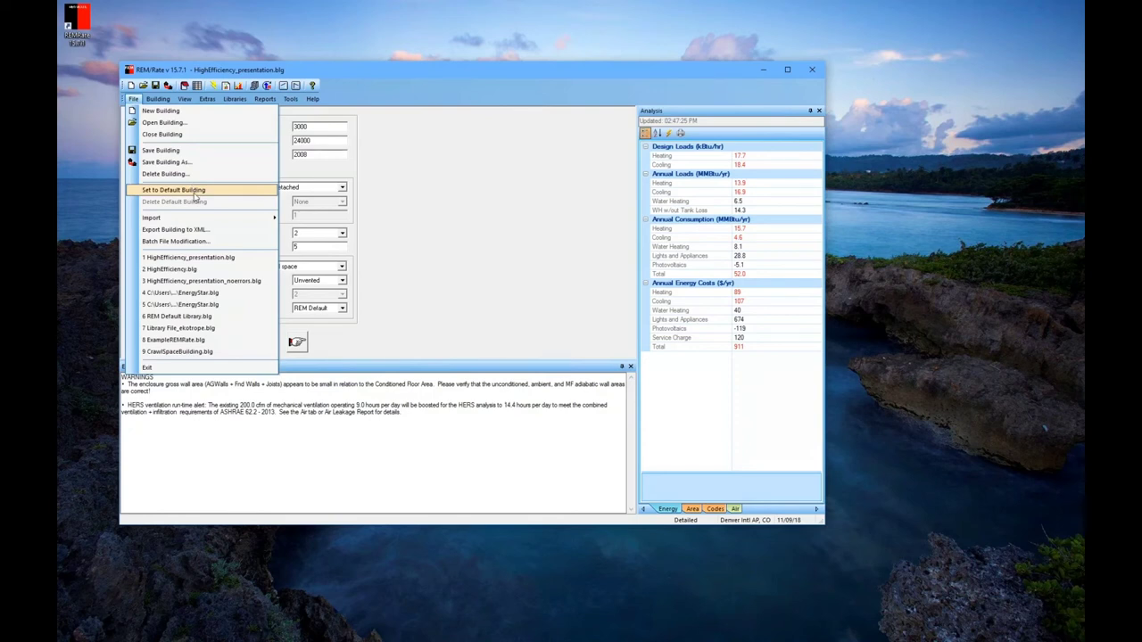
{"action": "left_click", "coordinate": [194, 190]}
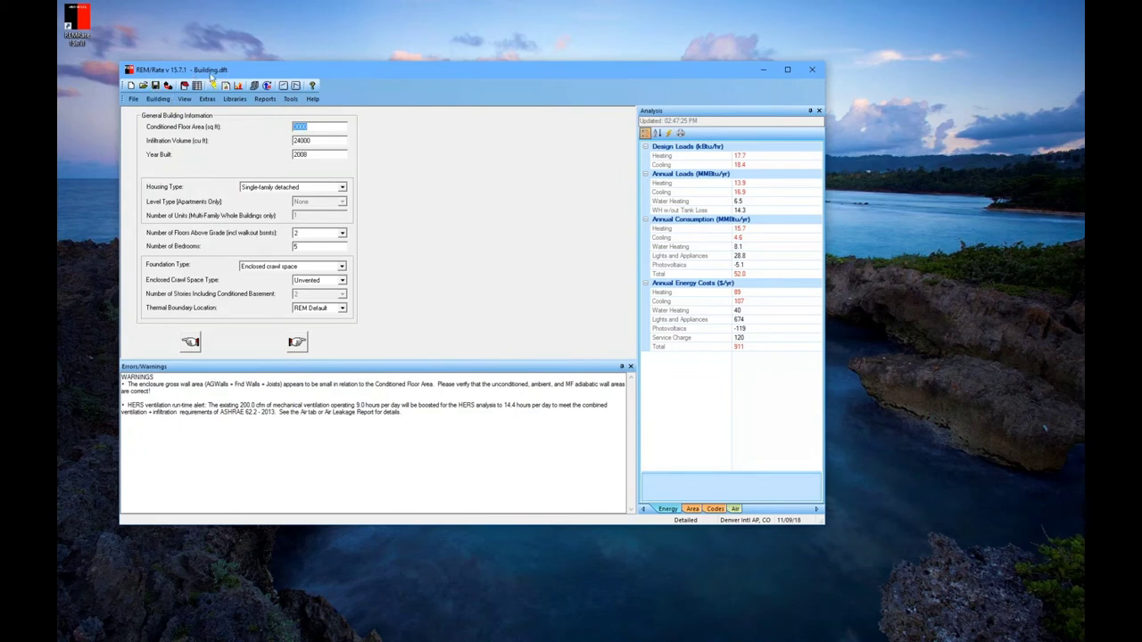
{"action": "left_click", "coordinate": [131, 86]}
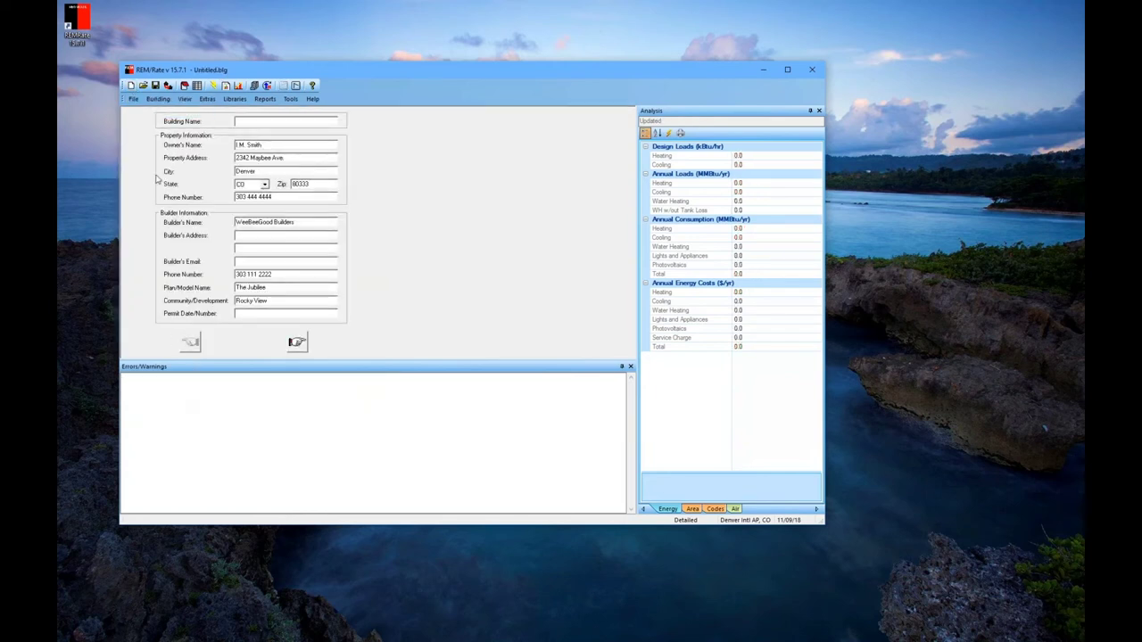
{"action": "left_click", "coordinate": [297, 343]}
{"action": "left_click", "coordinate": [297, 344]}
{"action": "left_click", "coordinate": [297, 343]}
{"action": "left_click", "coordinate": [298, 343]}
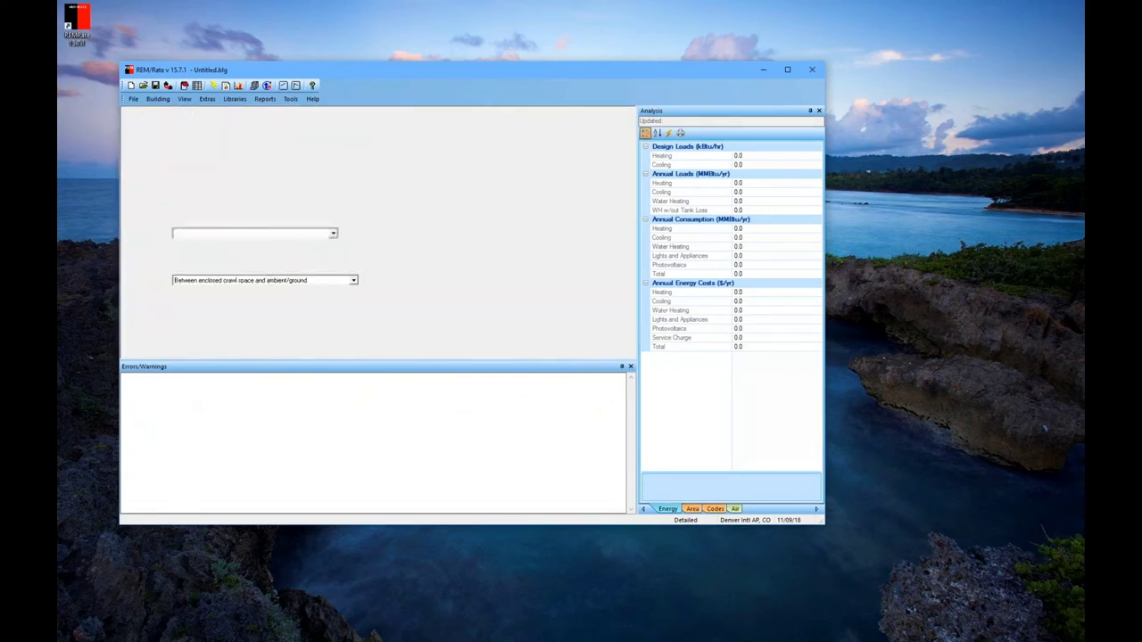
{"action": "left_click", "coordinate": [131, 85]}
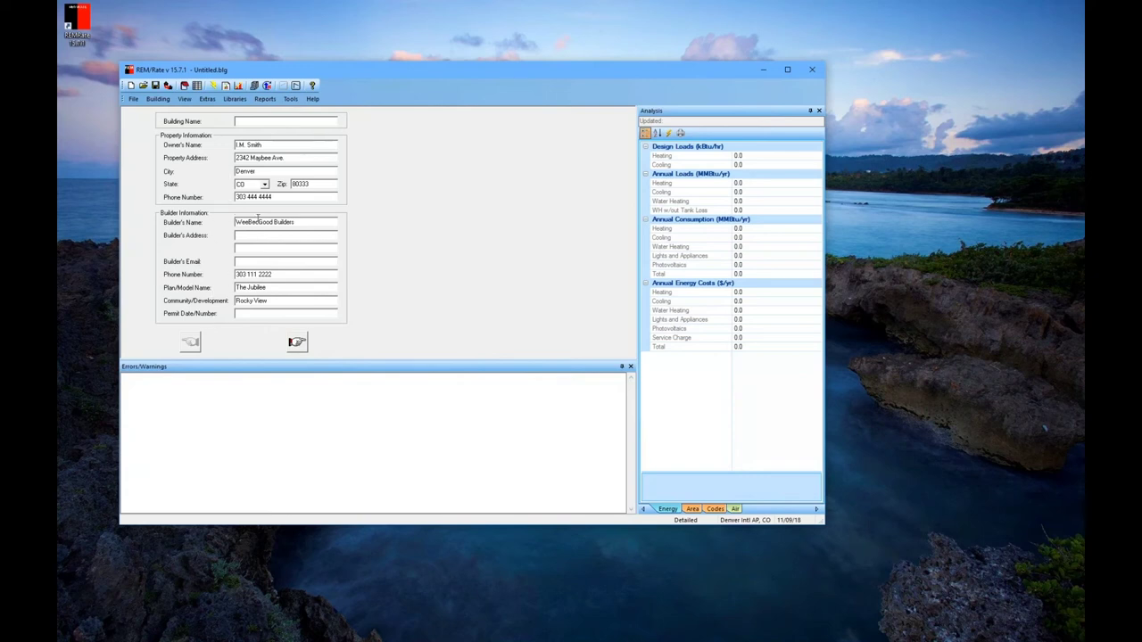
{"action": "left_click", "coordinate": [297, 342]}
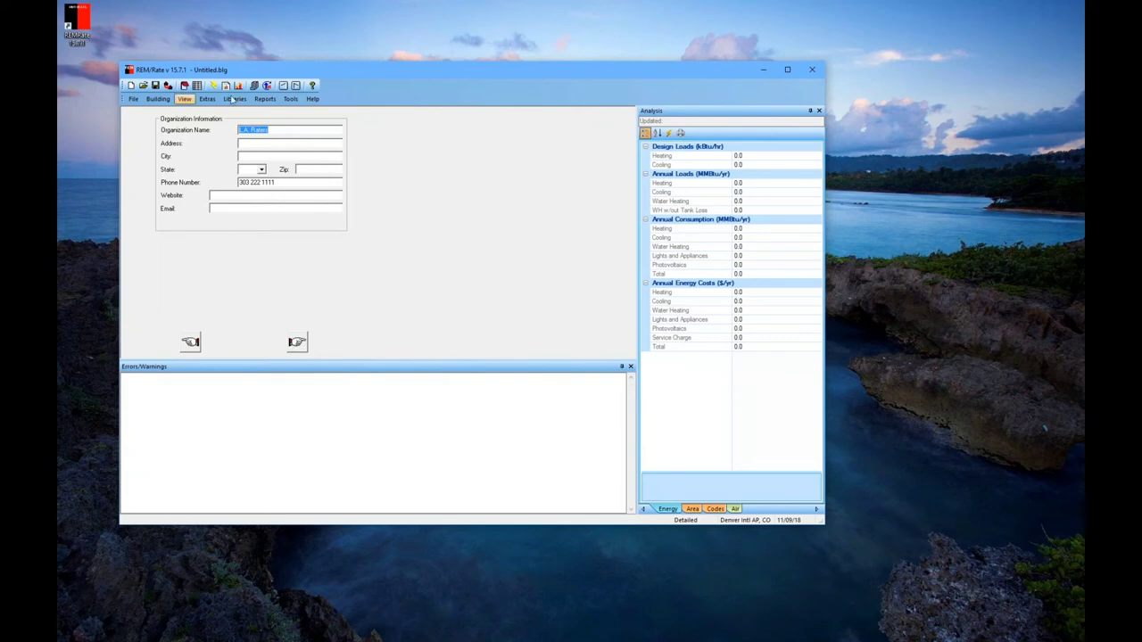
Delete the default building, and create a new blank building
{"action": "left_click", "coordinate": [133, 99]}
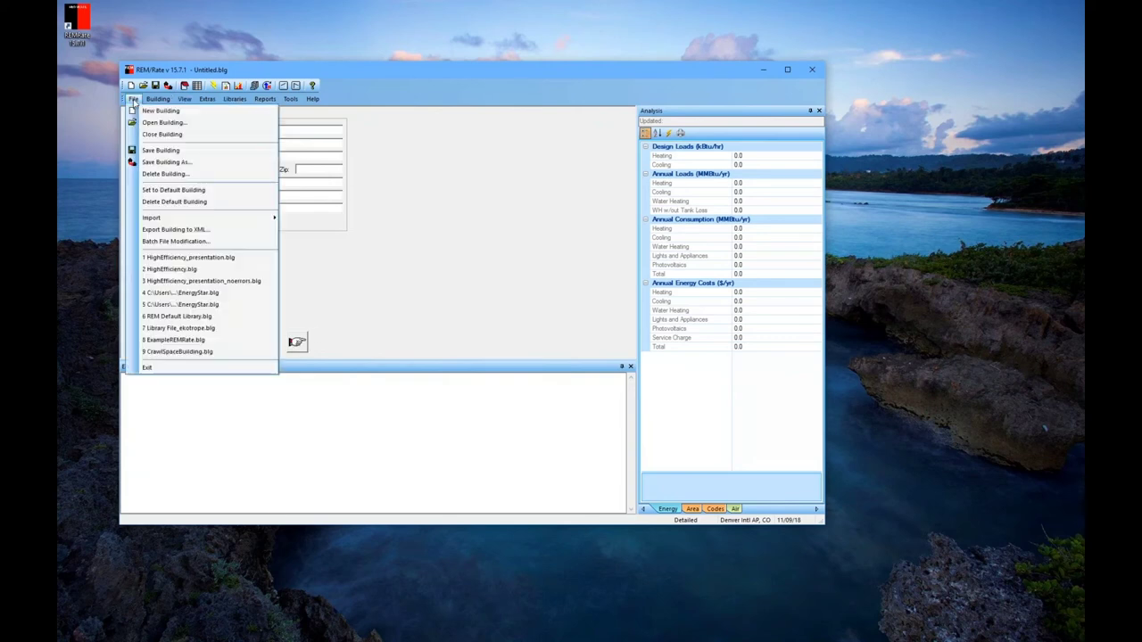
{"action": "left_click", "coordinate": [174, 202]}
{"action": "left_click", "coordinate": [460, 328]}
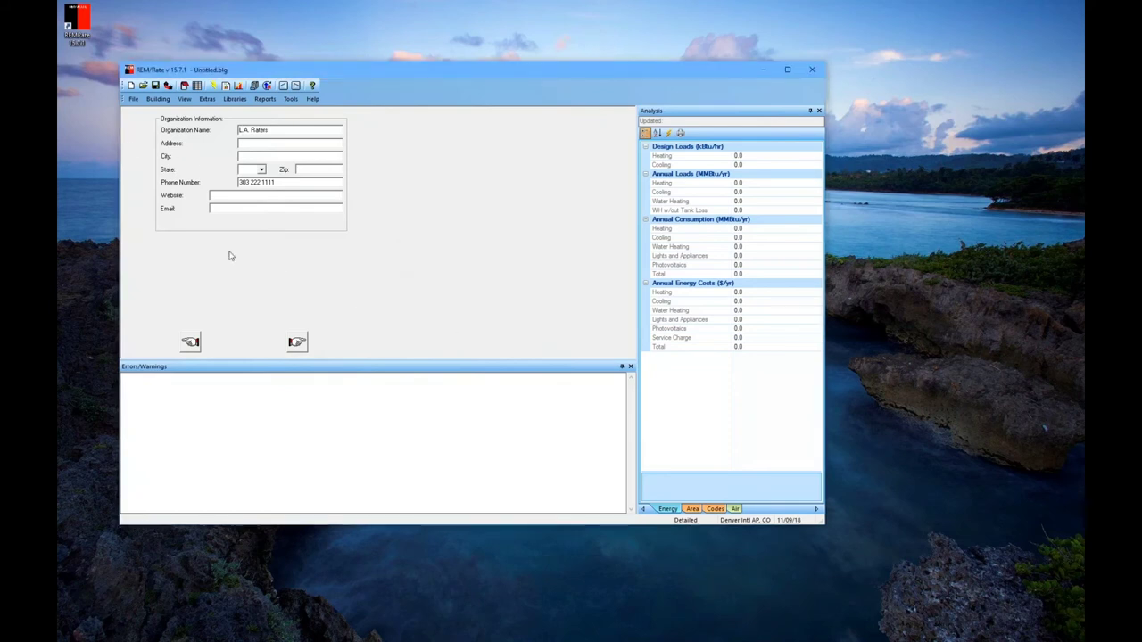
{"action": "left_click", "coordinate": [131, 85]}
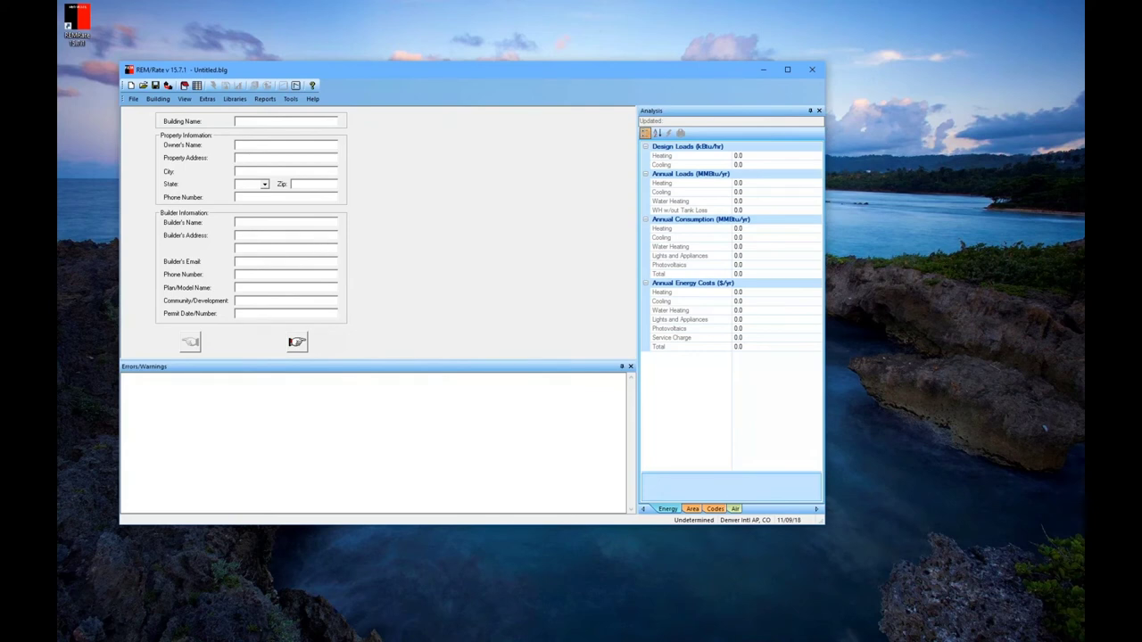
Move the SIP 12-3/8" wall type to the beginning of the above-grade wall type library, and close the library
{"action": "left_click", "coordinate": [234, 99]}
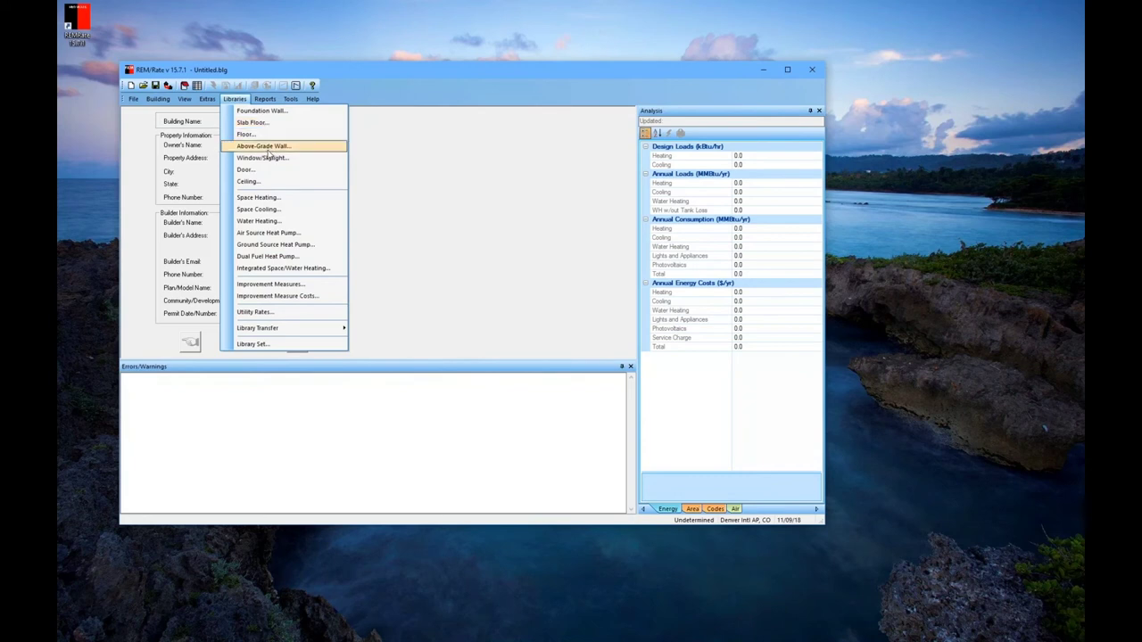
{"action": "left_click", "coordinate": [272, 151]}
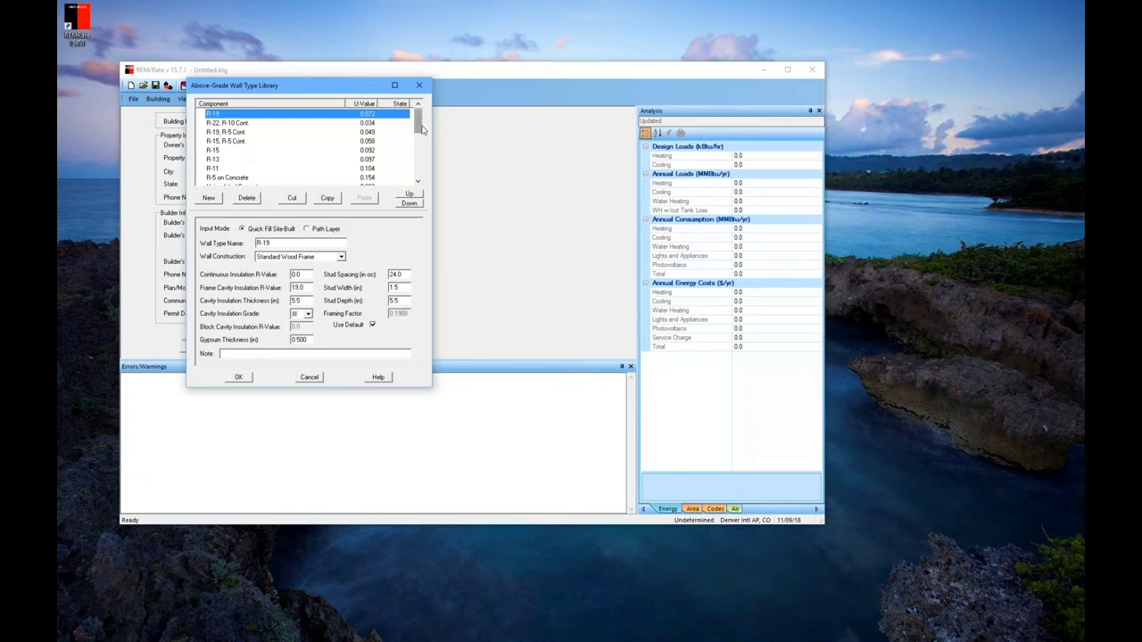
{"action": "left_click_drag", "start_coordinate": [419, 122], "coordinate": [423, 158]}
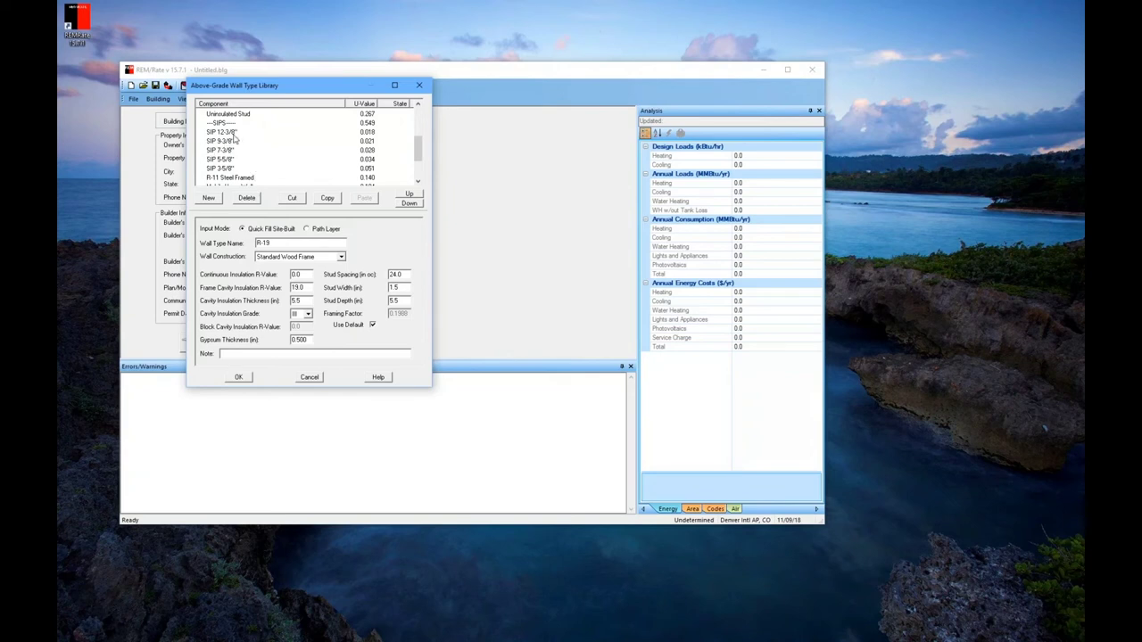
{"action": "left_click", "coordinate": [222, 132]}
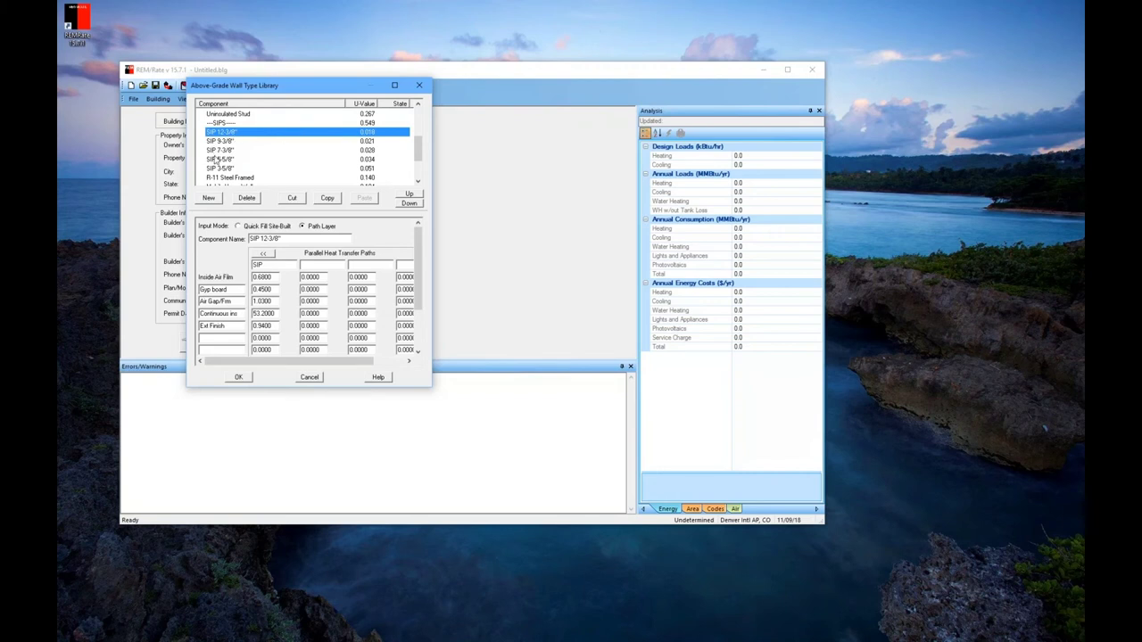
{"action": "scroll", "coordinate": [396, 162], "scroll_direction": "up", "scroll_amount": 5}
{"action": "scroll", "coordinate": [332, 151], "scroll_direction": "down", "scroll_amount": 3}
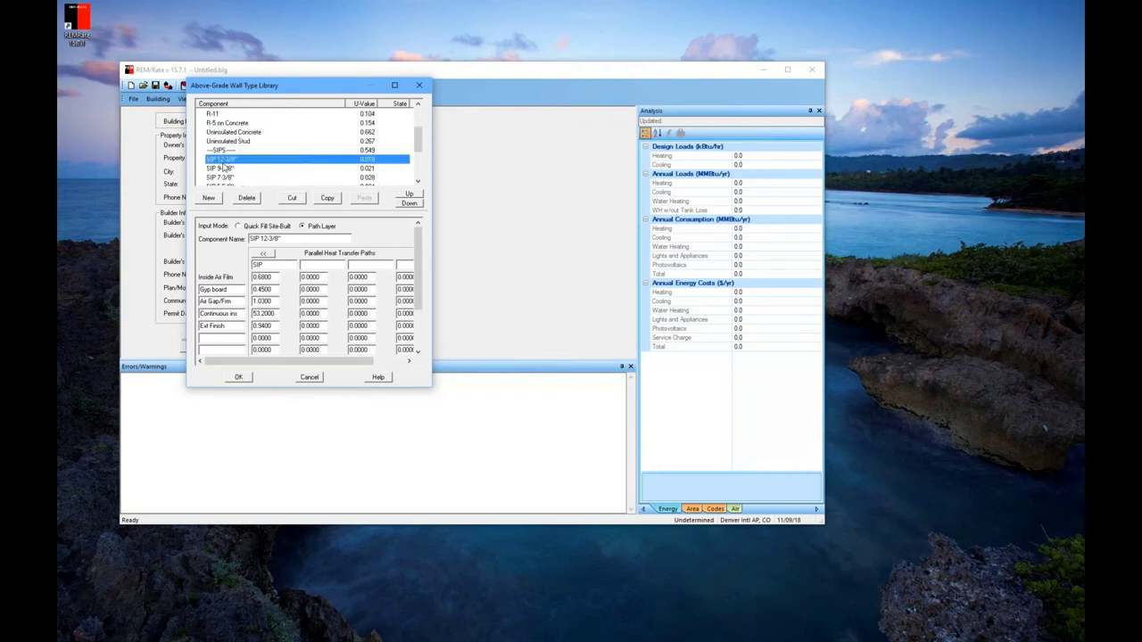
{"action": "left_click", "coordinate": [421, 195]}
{"action": "left_click", "coordinate": [420, 195]}
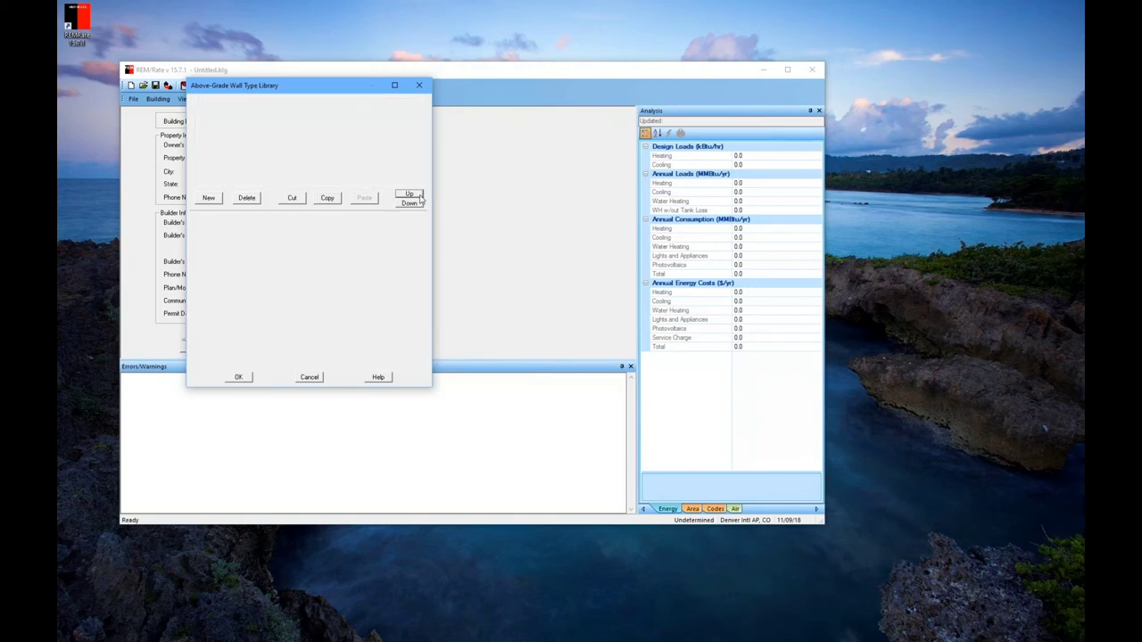
{"action": "left_click", "coordinate": [420, 195]}
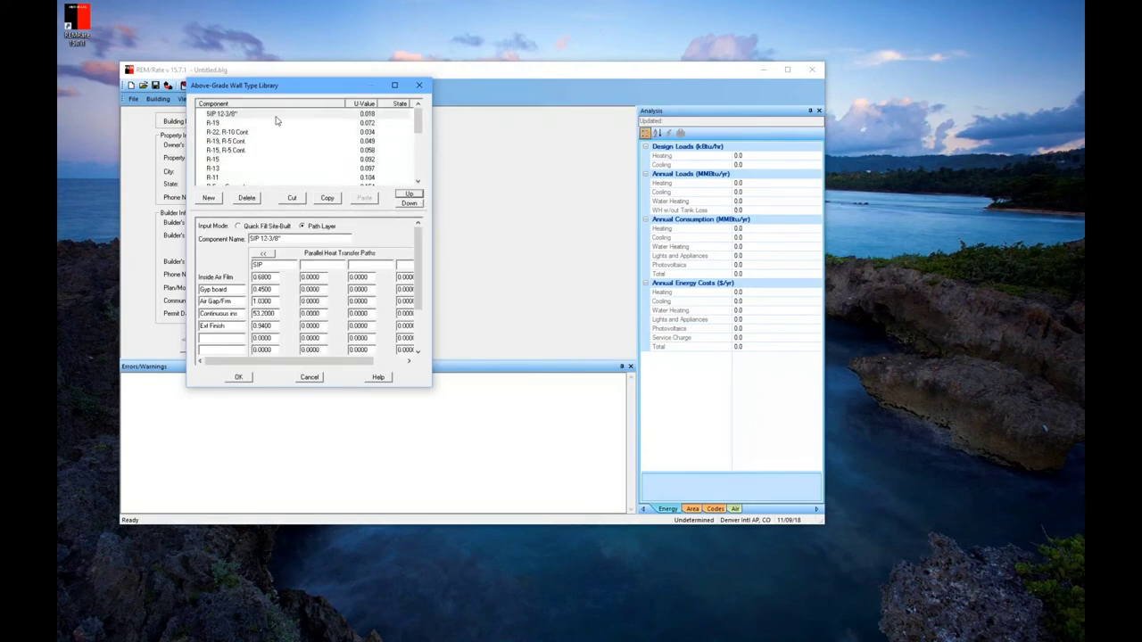
{"action": "key", "text": "Escape"}
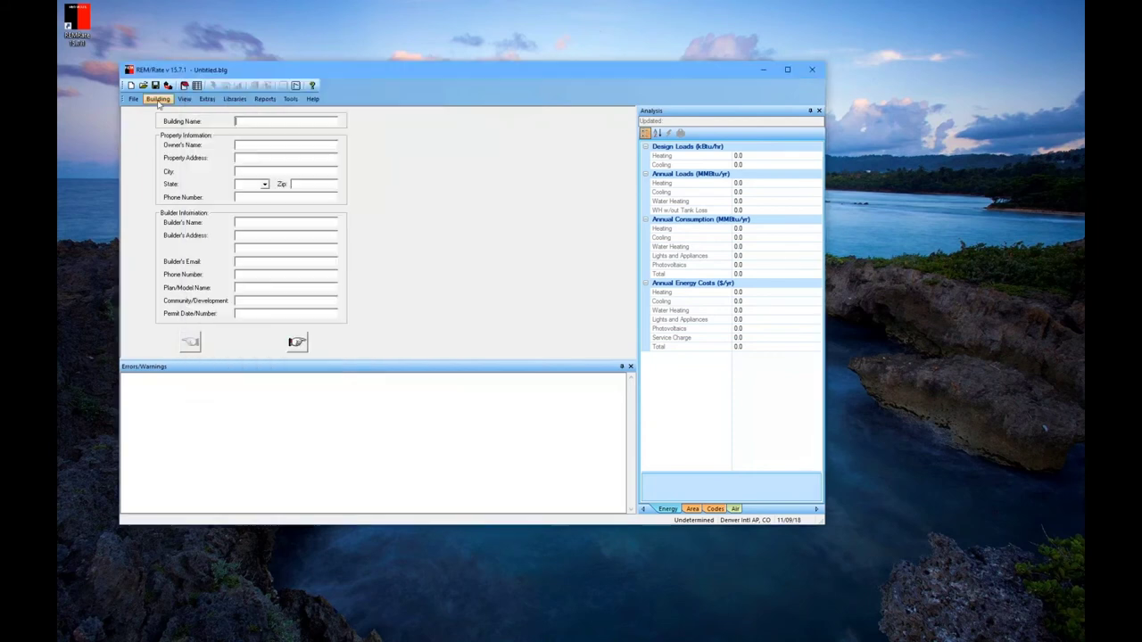
Open the existing building HighEfficiency_presentation.blg, and show its above-grade wall properties
{"action": "left_click", "coordinate": [158, 98]}
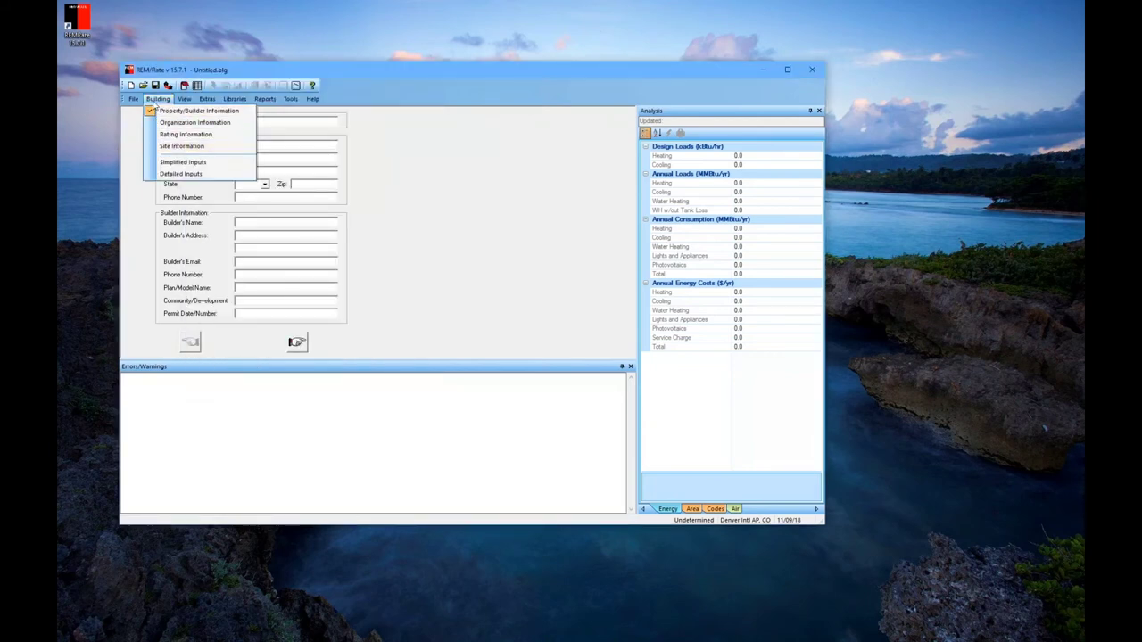
{"action": "left_click", "coordinate": [143, 86]}
{"action": "left_click", "coordinate": [143, 85]}
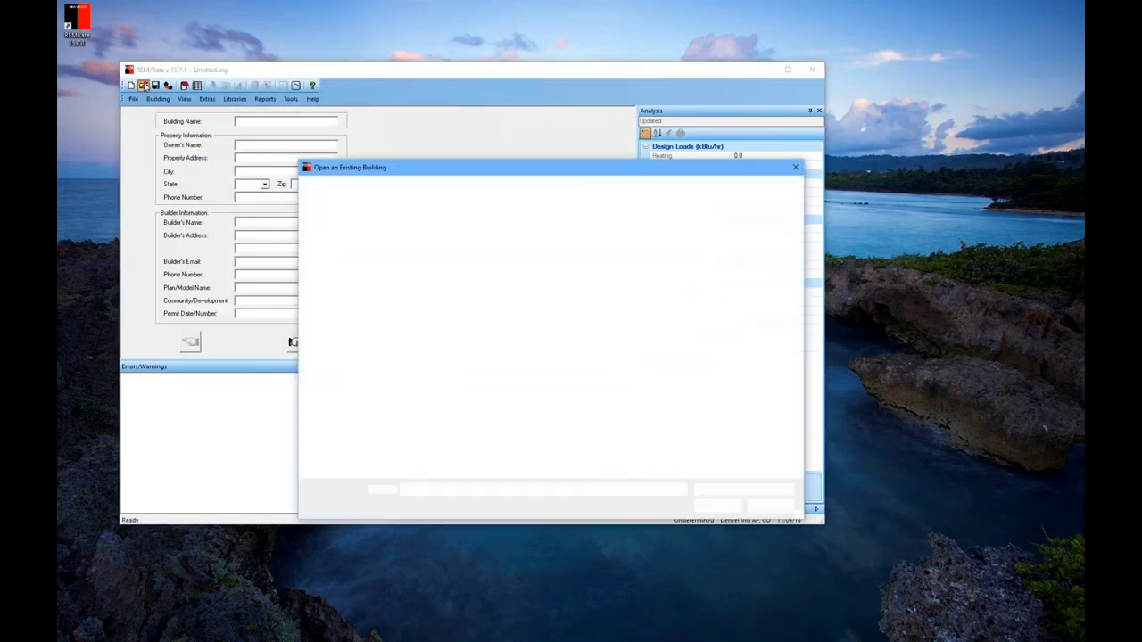
{"action": "left_click", "coordinate": [449, 291]}
{"action": "double_click", "coordinate": [449, 291]}
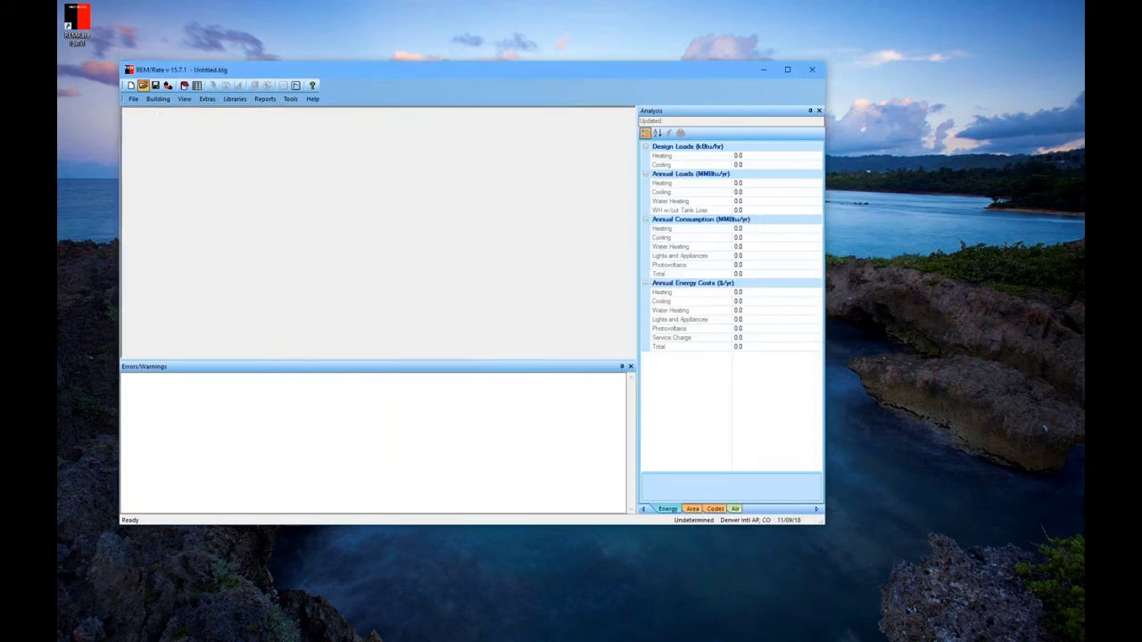
{"action": "left_click", "coordinate": [472, 355]}
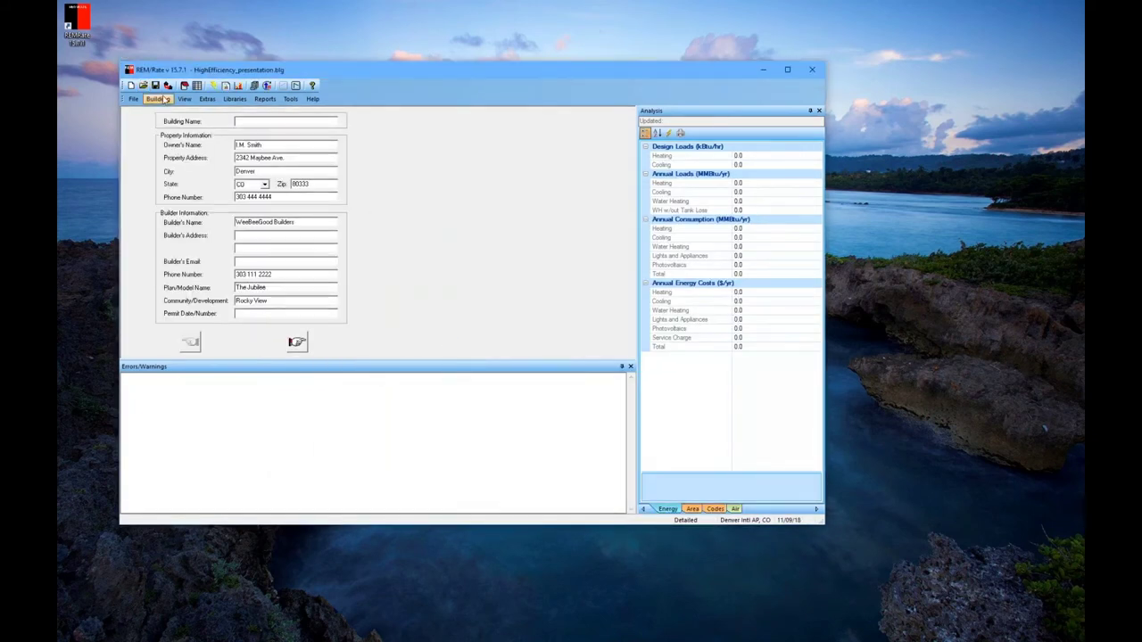
{"action": "left_click", "coordinate": [158, 99]}
{"action": "left_click", "coordinate": [192, 221]}
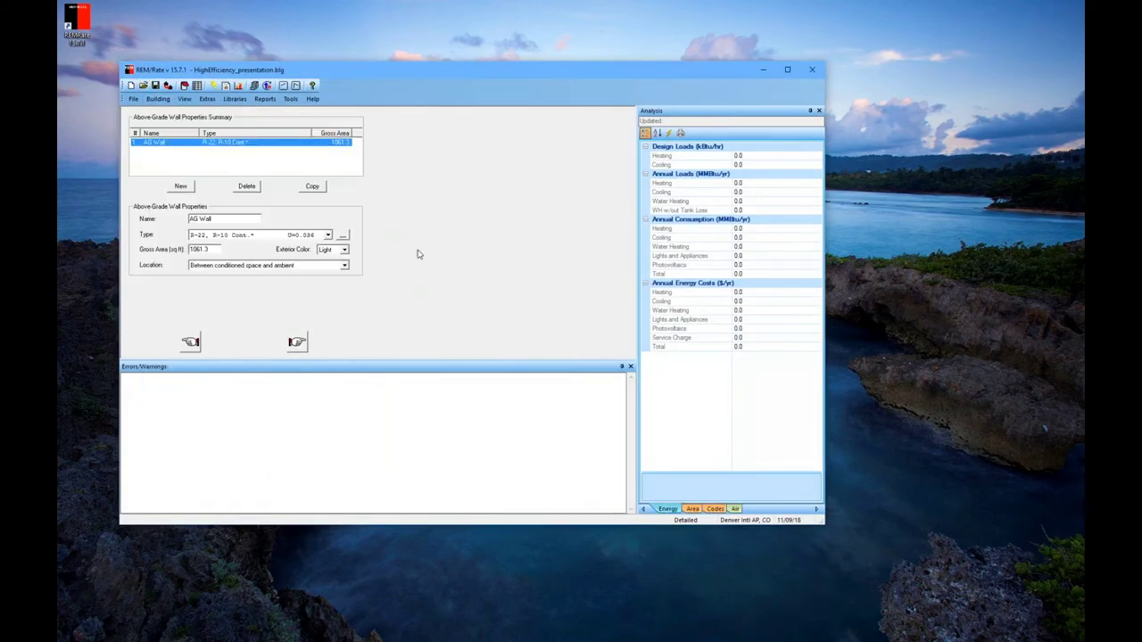
View the wall types available for AG Wall and the available library commands, including Library Set
{"action": "left_click", "coordinate": [328, 234]}
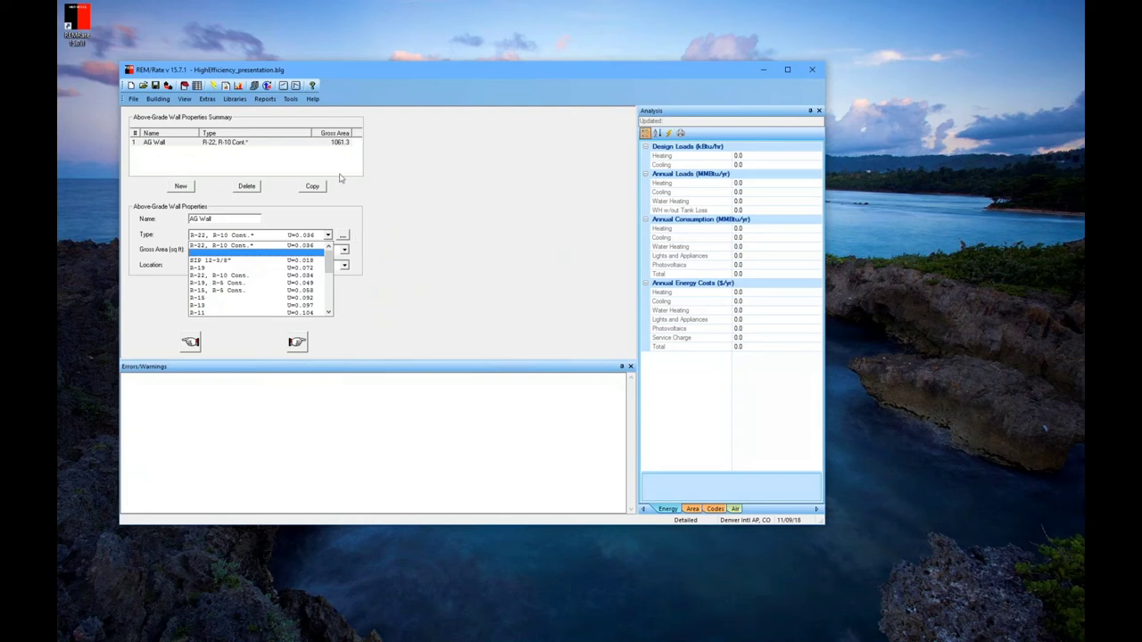
{"action": "left_click", "coordinate": [236, 100]}
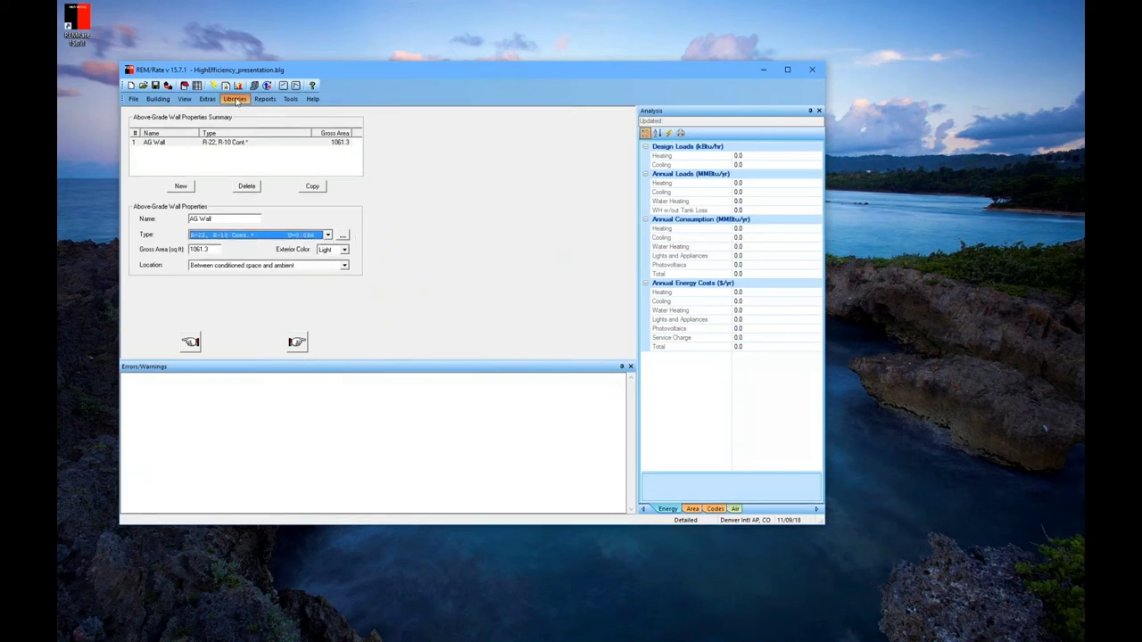
{"action": "left_click", "coordinate": [236, 100]}
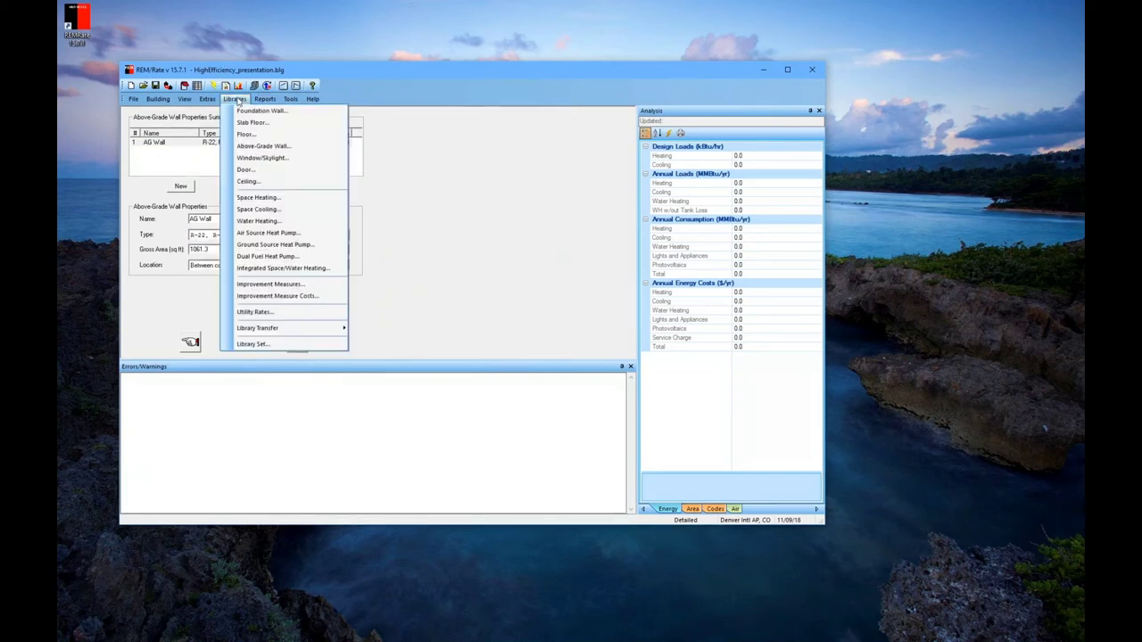
{"action": "left_click", "coordinate": [467, 244]}
{"action": "left_click", "coordinate": [237, 100]}
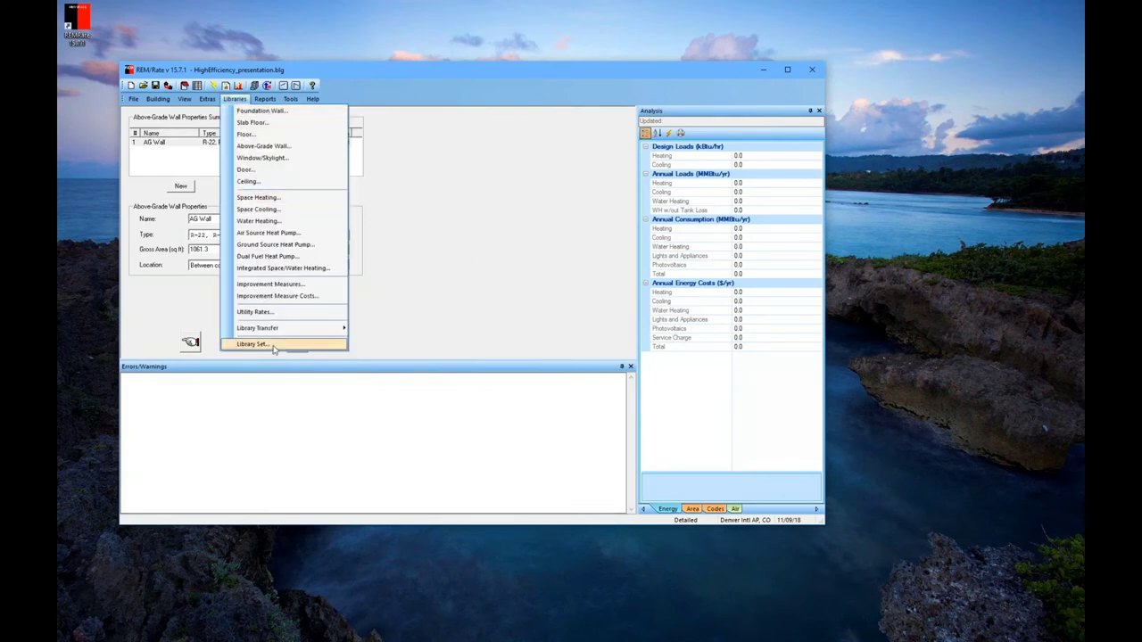
{"action": "left_click", "coordinate": [451, 327]}
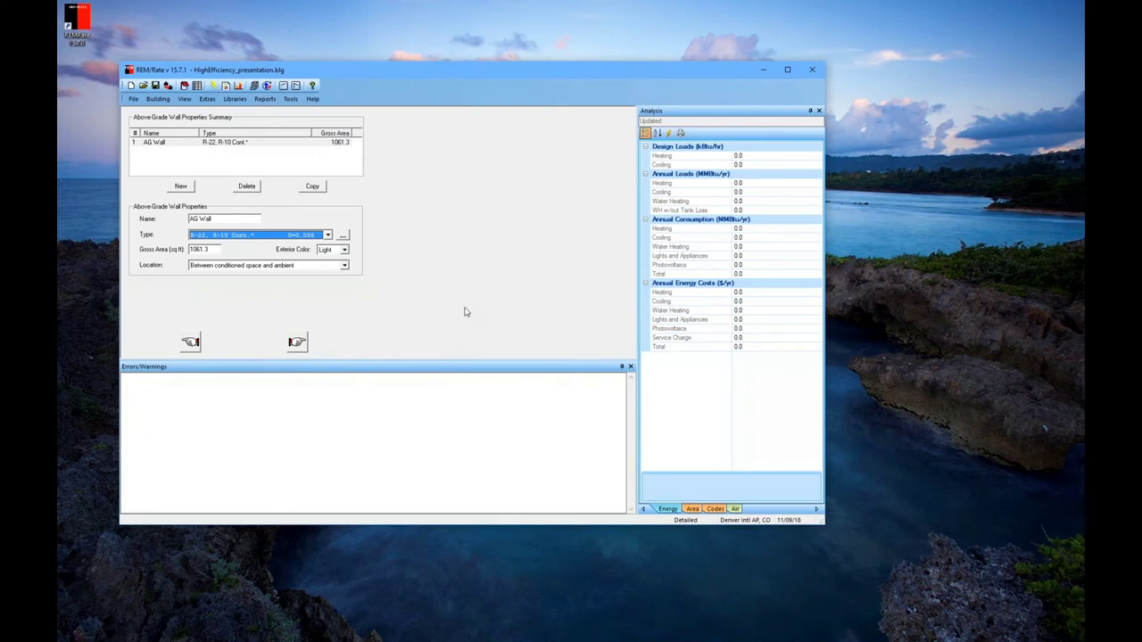
Examine AG Wall's type library, including the SIPS heading entry, its wall type name and the wall types listed beneath it
{"action": "left_click", "coordinate": [343, 235]}
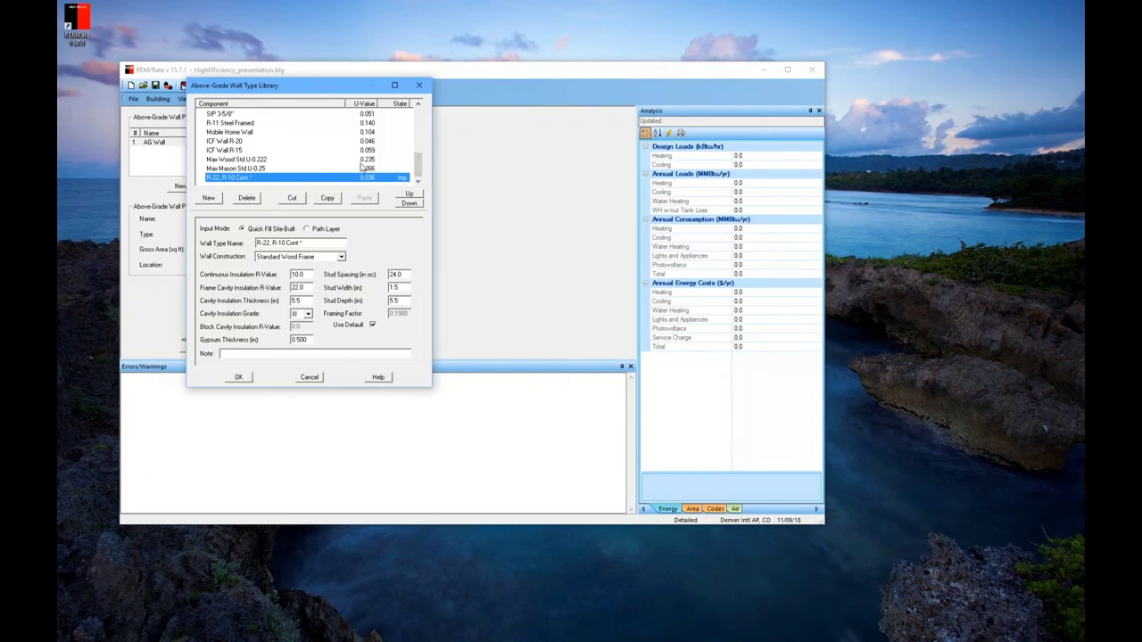
{"action": "scroll", "coordinate": [304, 170], "scroll_direction": "up", "scroll_amount": 2}
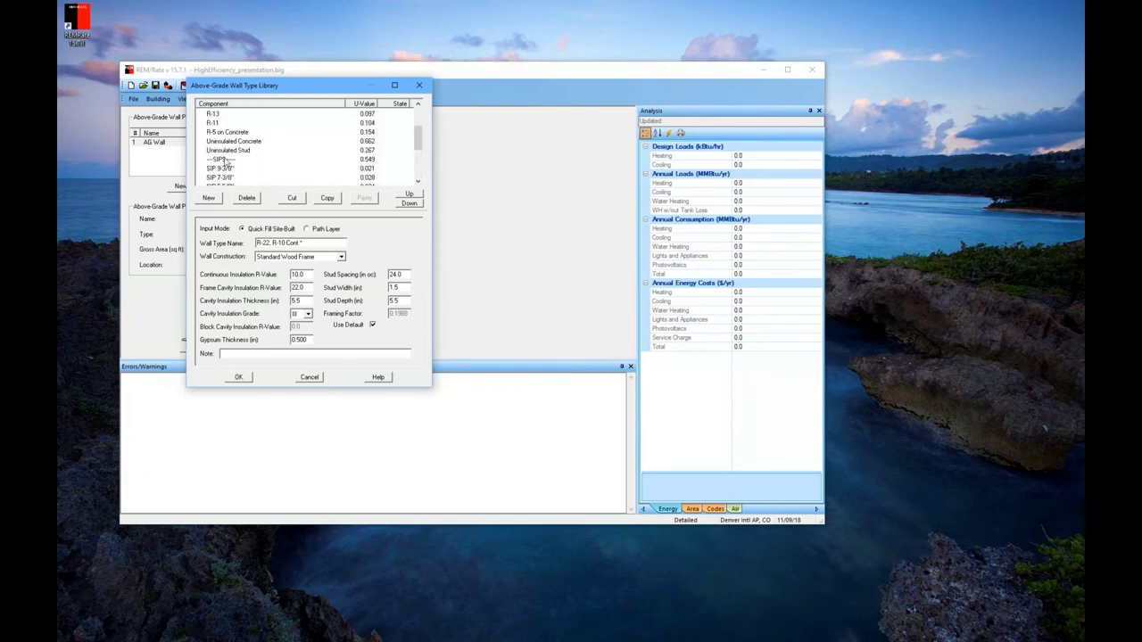
{"action": "left_click", "coordinate": [229, 161]}
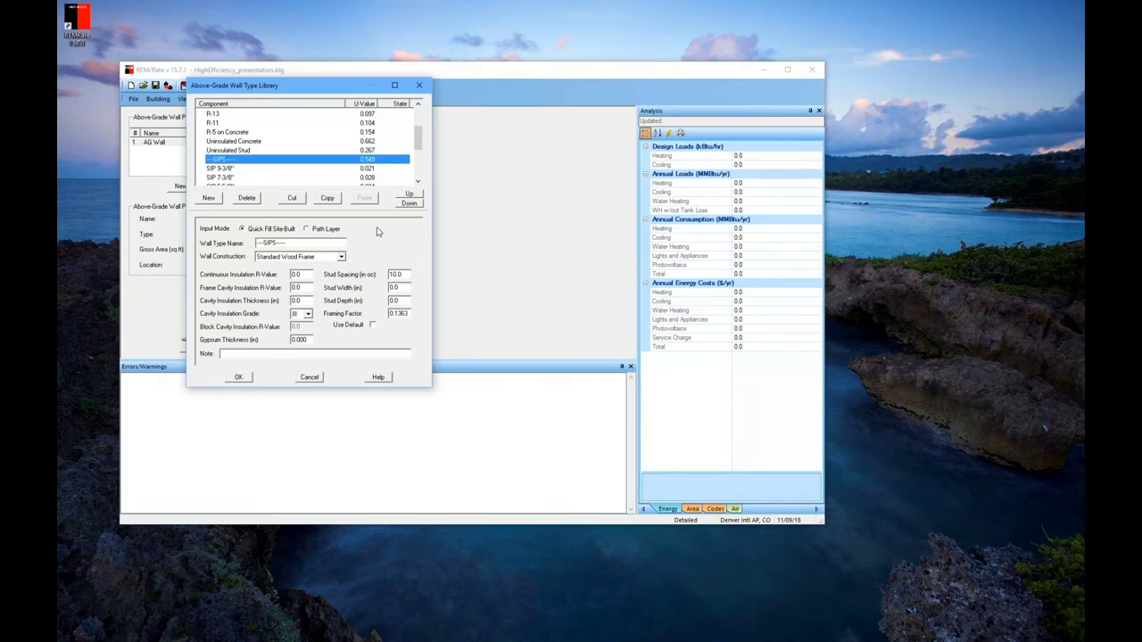
{"action": "left_click_drag", "start_coordinate": [297, 241], "coordinate": [255, 242]}
{"action": "left_click", "coordinate": [268, 242]}
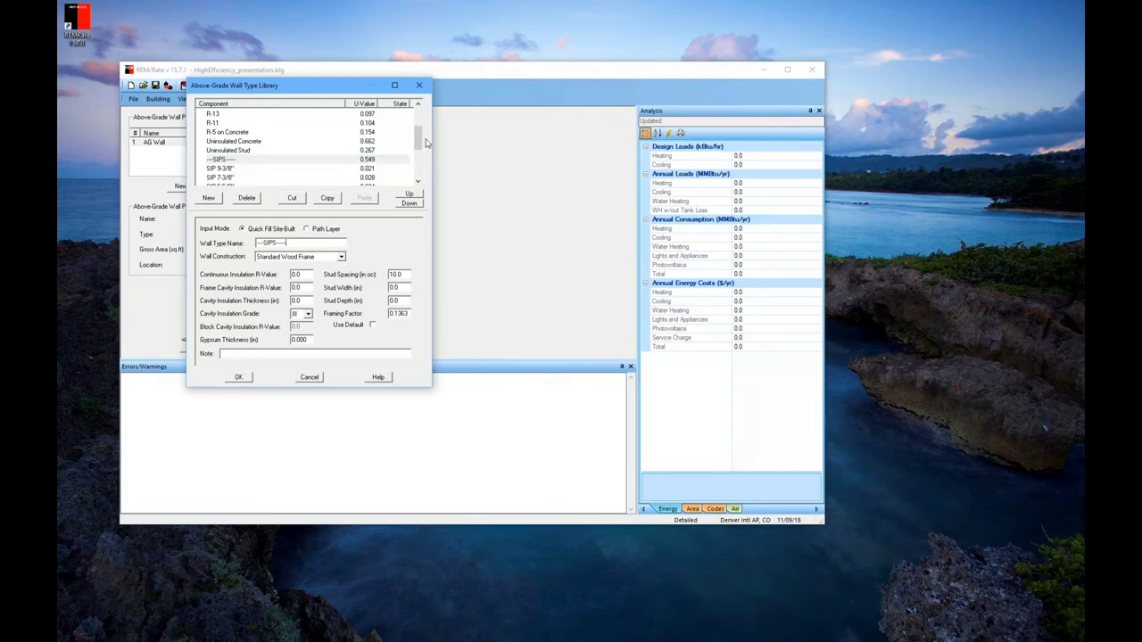
{"action": "scroll", "coordinate": [417, 141], "scroll_direction": "down", "scroll_amount": 1}
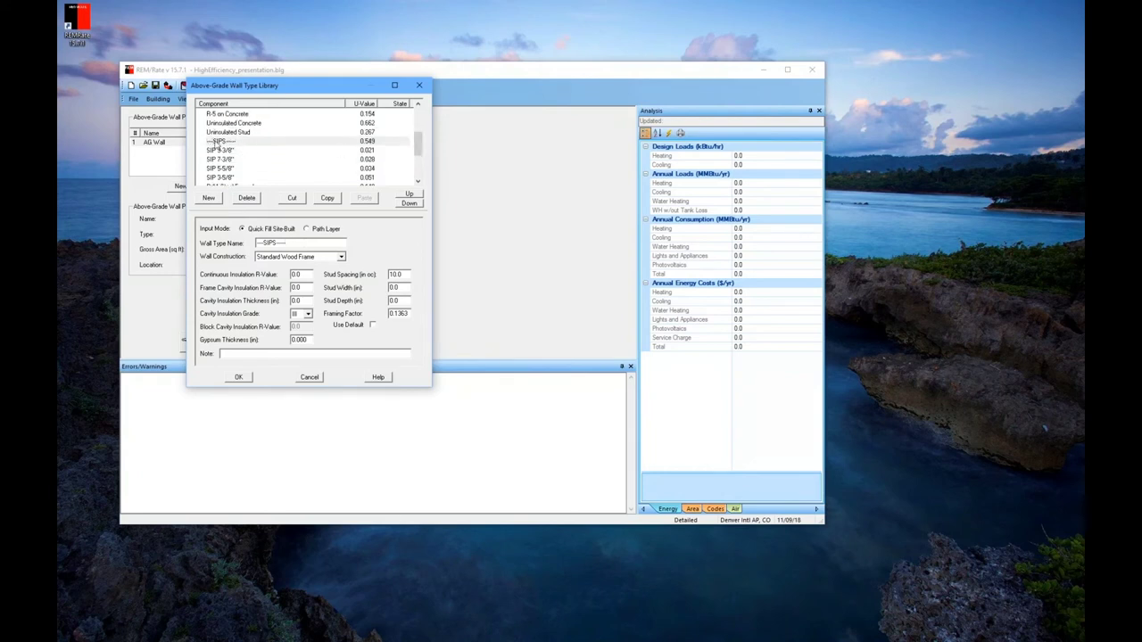
{"action": "scroll", "coordinate": [425, 147], "scroll_direction": "down", "scroll_amount": 3}
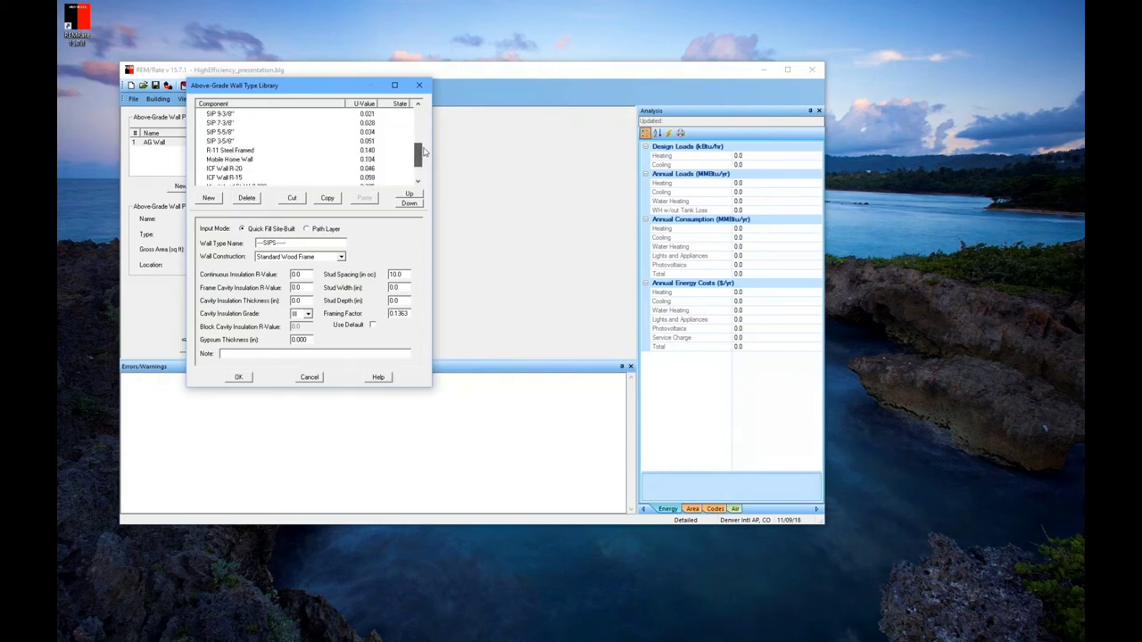
Review the wall types around the SIPS heading in the above-grade wall library, and close the library without saving
{"action": "scroll", "coordinate": [425, 152], "scroll_direction": "up", "scroll_amount": 3}
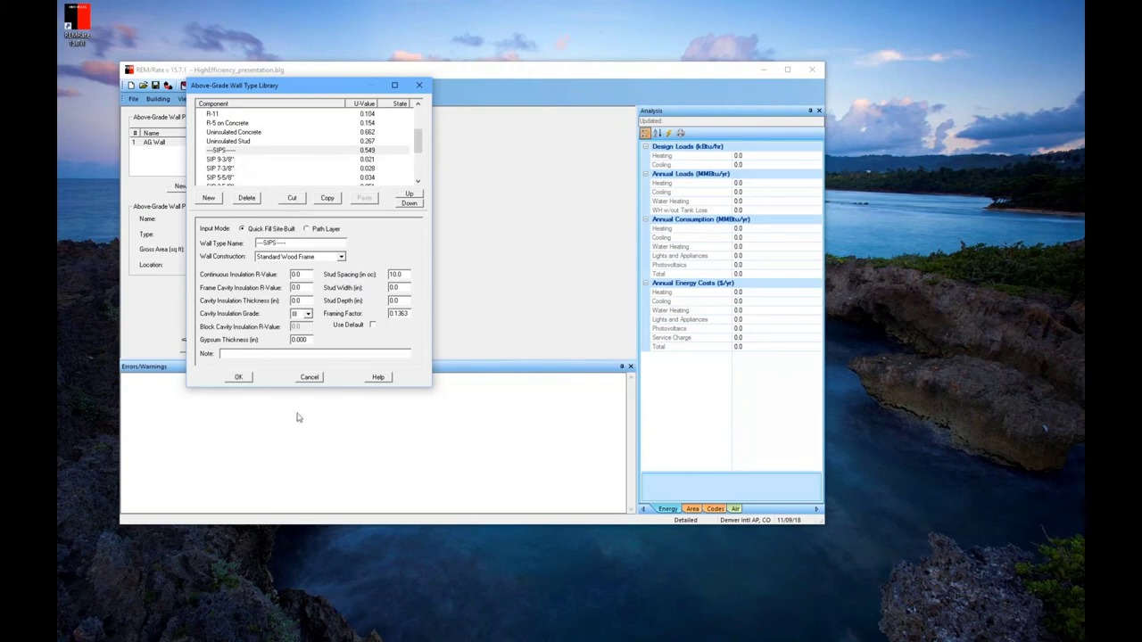
{"action": "left_click", "coordinate": [312, 379]}
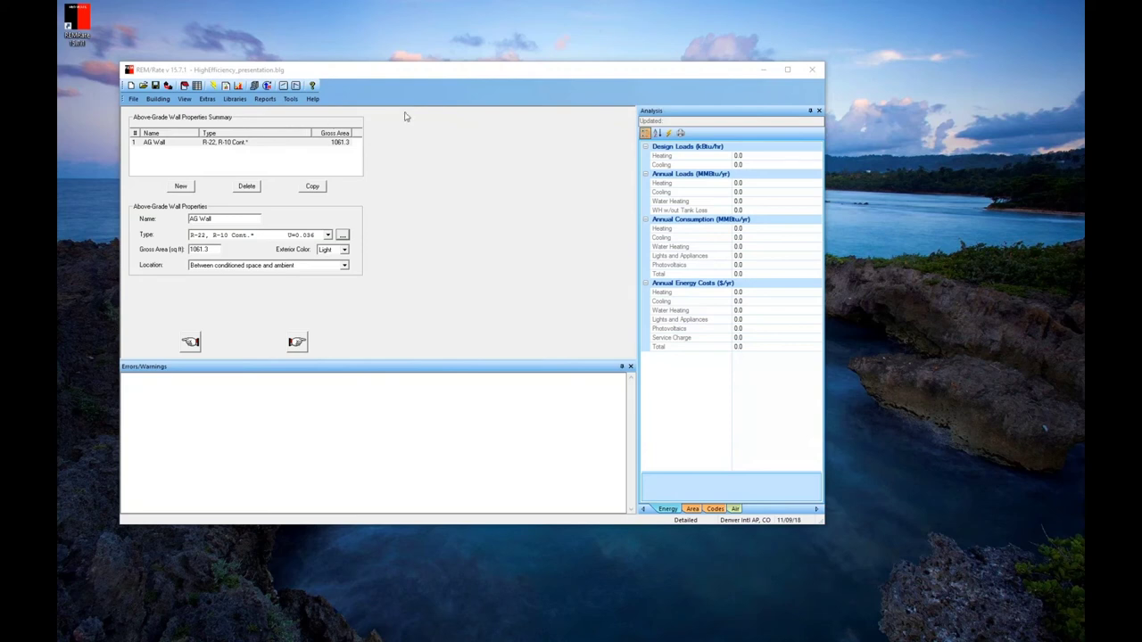
Open the program options and review the equipment Sizing Factors and Demand Adjustment settings
{"action": "left_click", "coordinate": [265, 99]}
{"action": "left_click", "coordinate": [293, 99]}
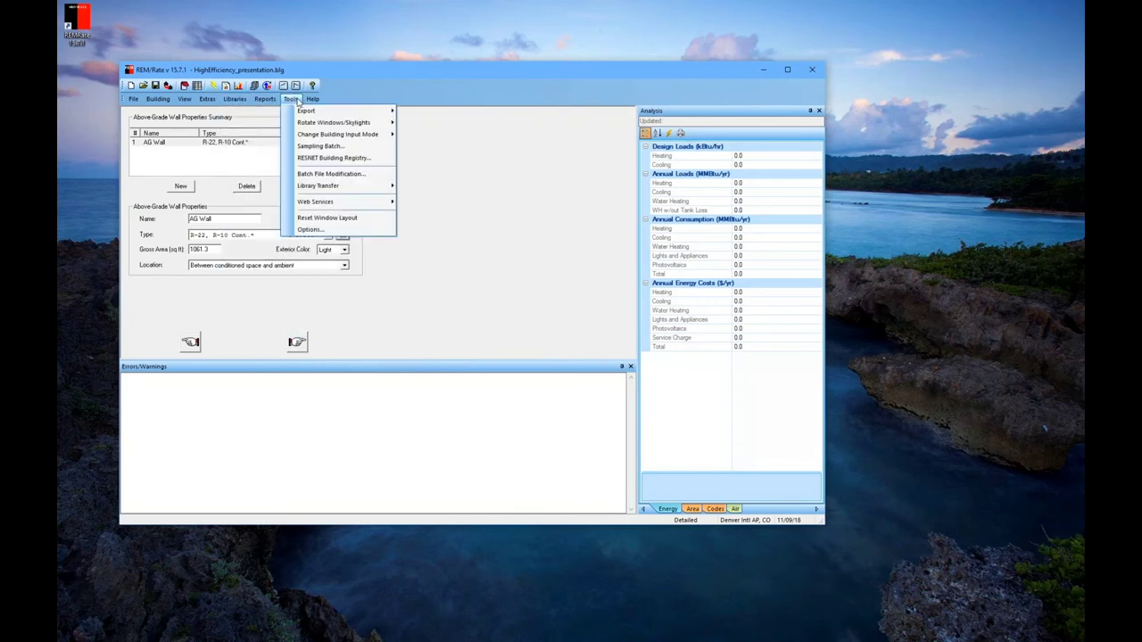
{"action": "left_click", "coordinate": [308, 229]}
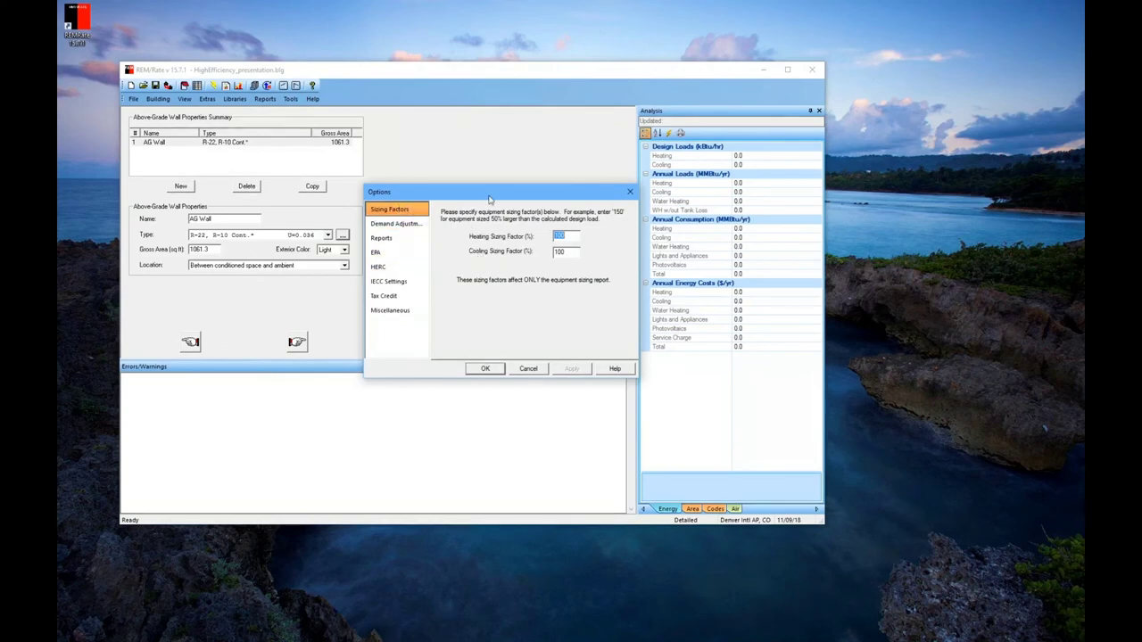
{"action": "left_click_drag", "start_coordinate": [488, 198], "coordinate": [443, 166]}
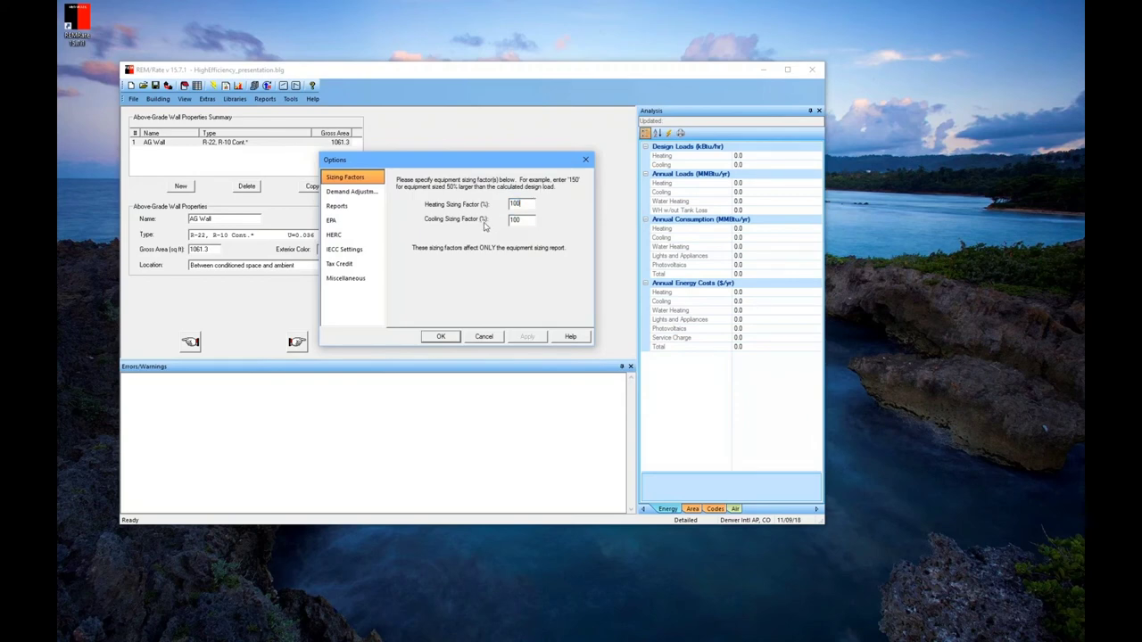
{"action": "left_click", "coordinate": [366, 192]}
{"action": "left_click", "coordinate": [364, 177]}
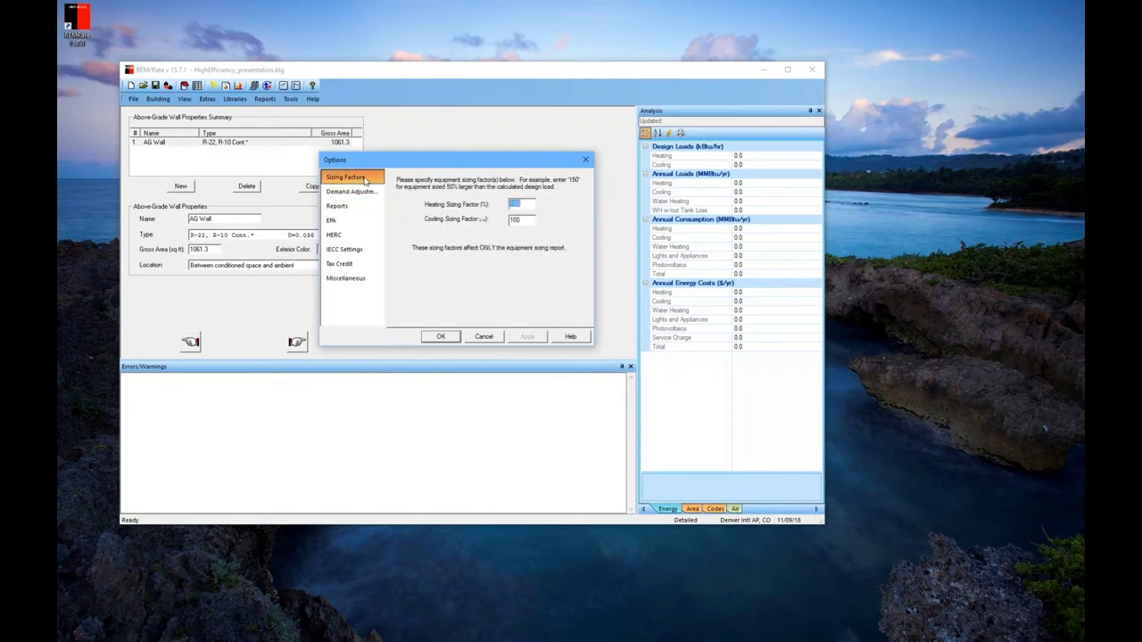
{"action": "left_click", "coordinate": [366, 192]}
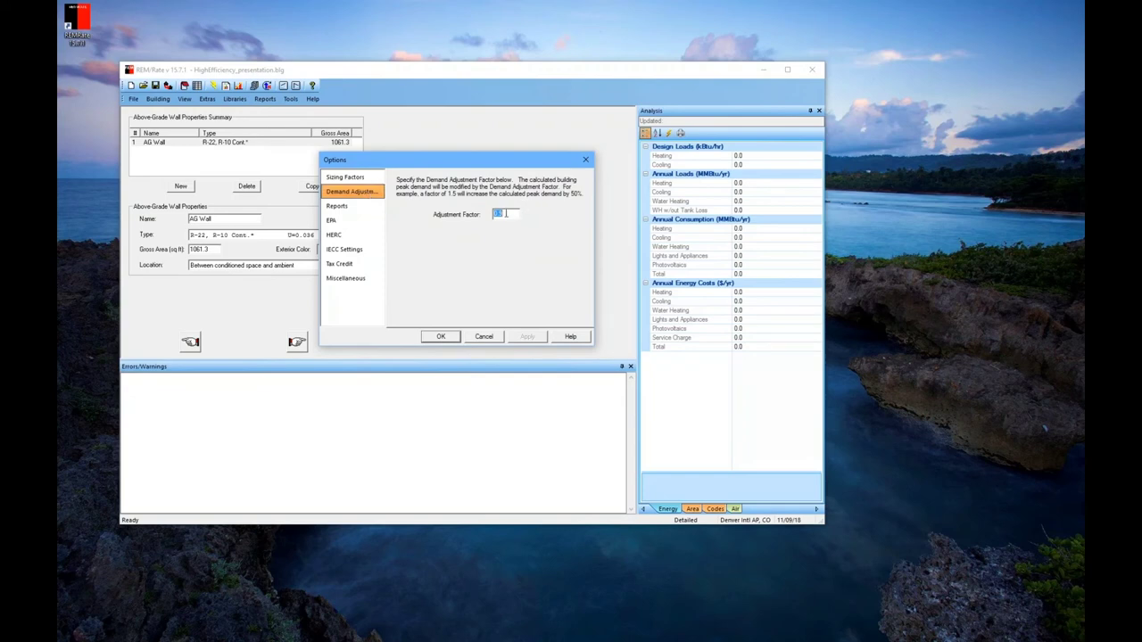
Review the Reports, EPA, HERC, IECC Settings and Tax Credit pages of the program options
{"action": "left_click", "coordinate": [357, 207]}
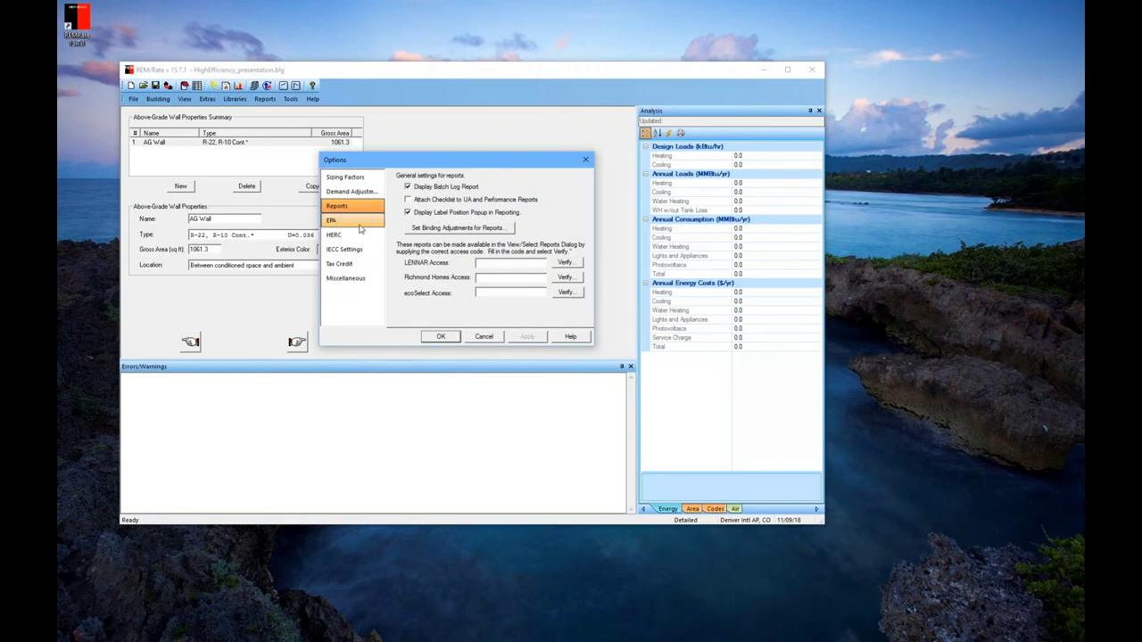
{"action": "left_click", "coordinate": [357, 222]}
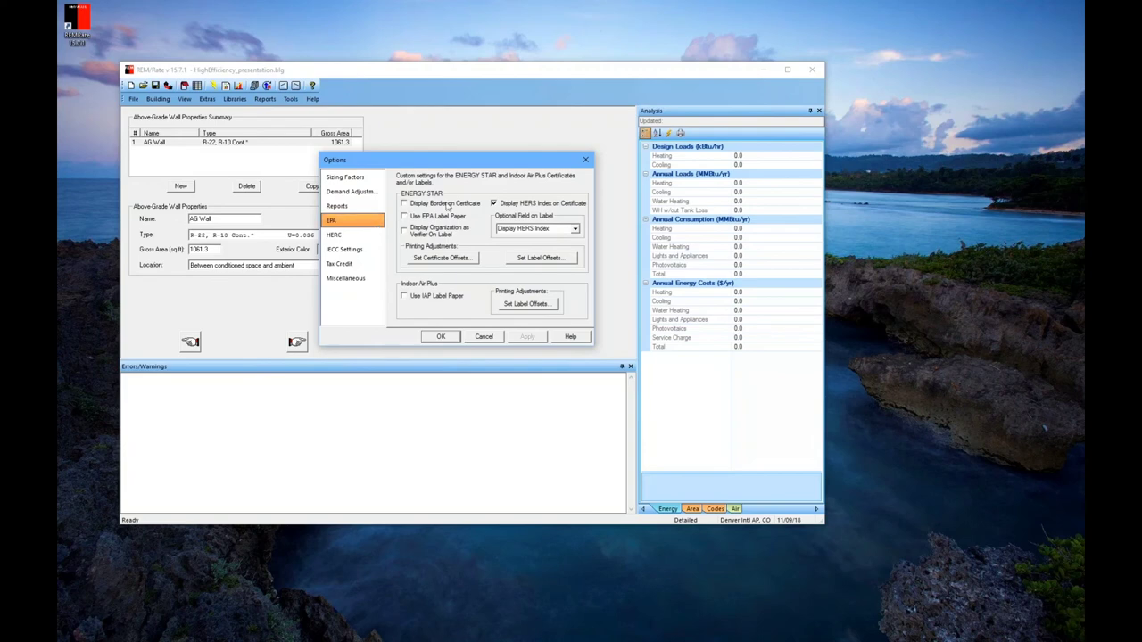
{"action": "left_click", "coordinate": [346, 235]}
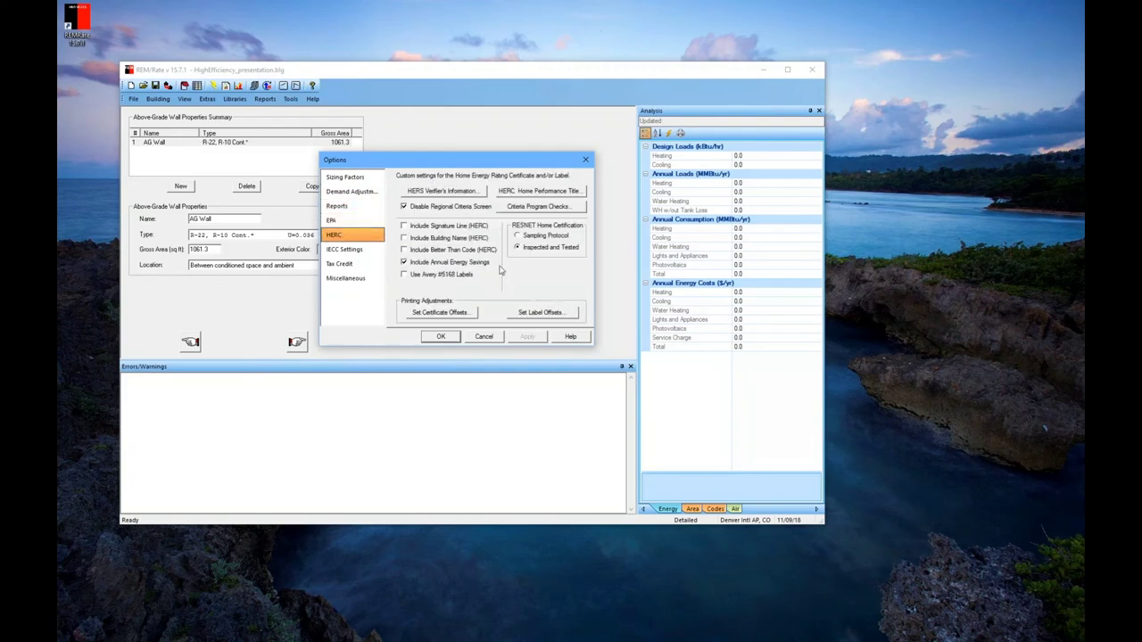
{"action": "left_click", "coordinate": [344, 250]}
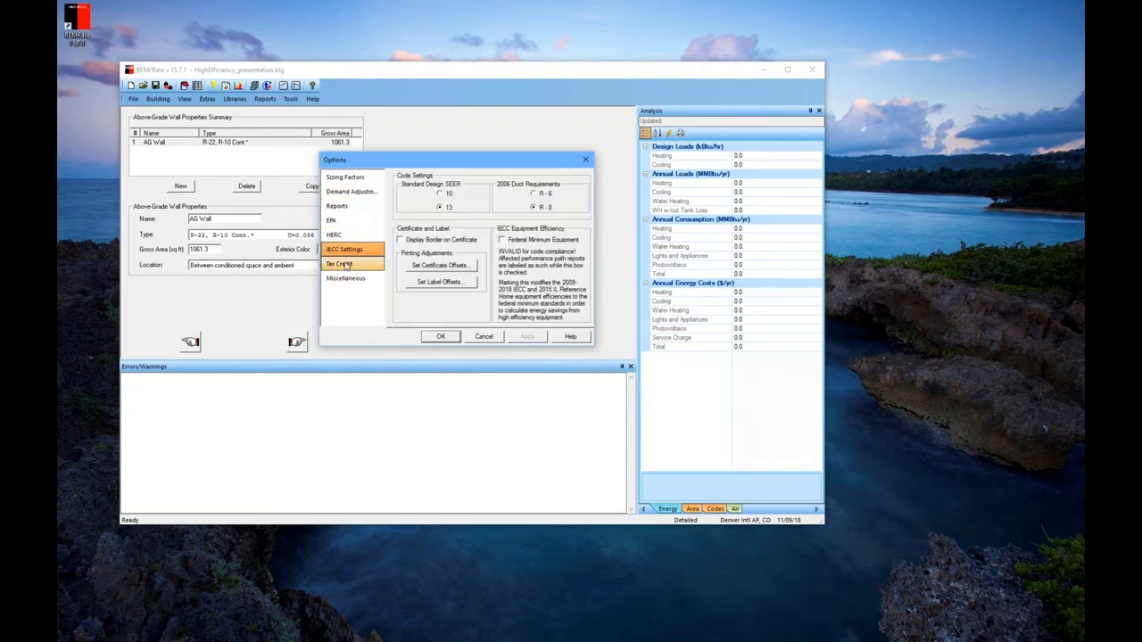
{"action": "left_click", "coordinate": [346, 265]}
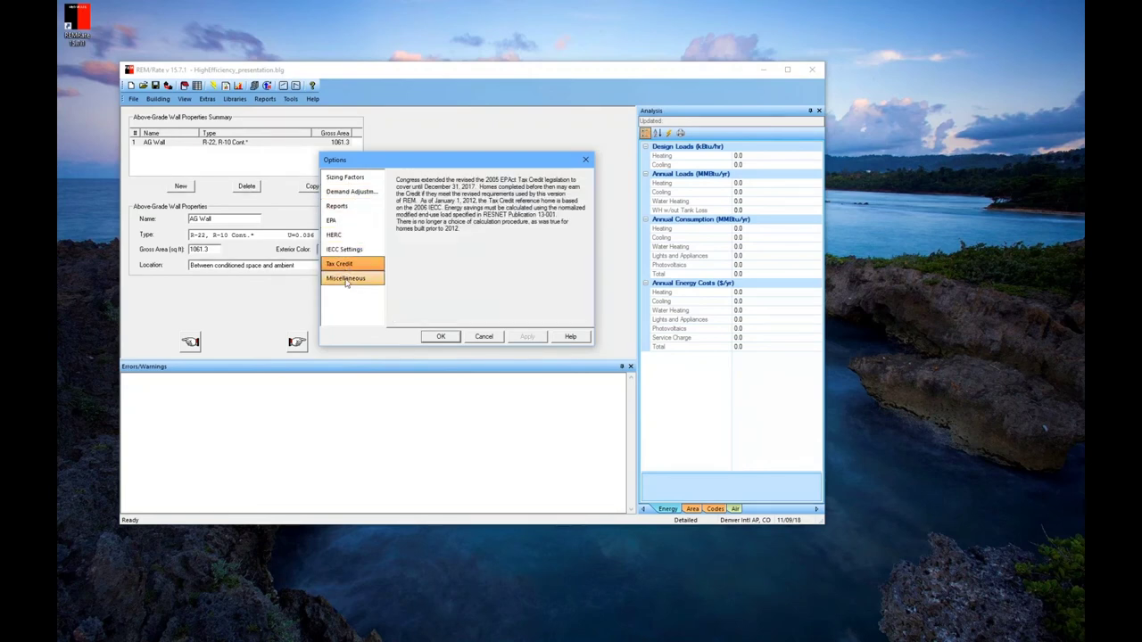
Choose Detailed as the building input mode default in the Miscellaneous options, and cancel the options dialog
{"action": "left_click", "coordinate": [347, 279]}
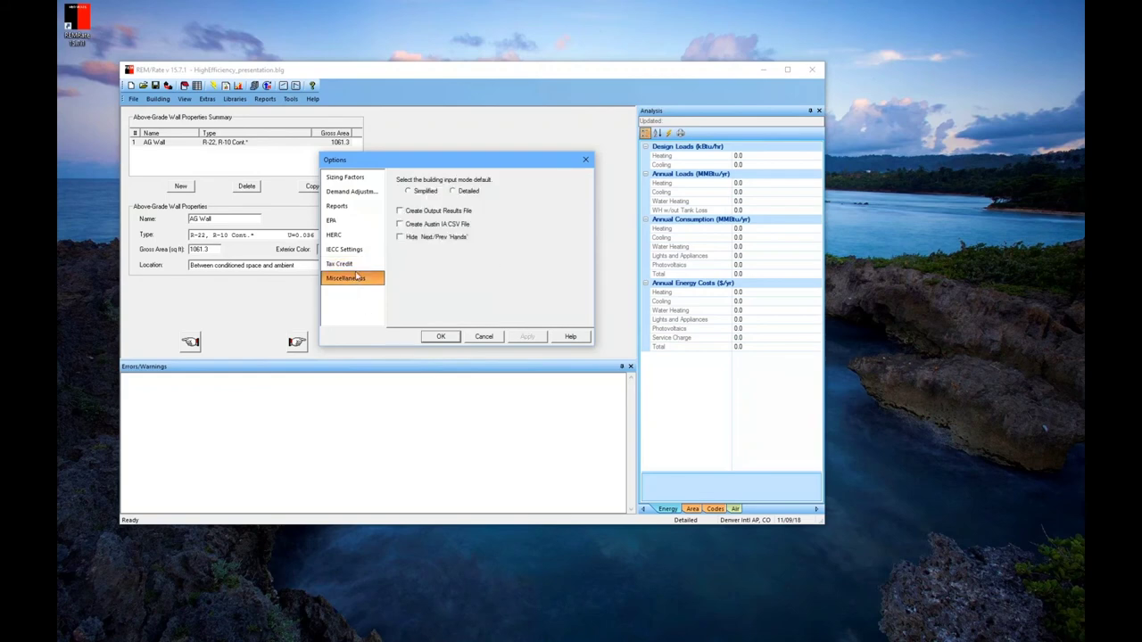
{"action": "left_click", "coordinate": [457, 192]}
{"action": "left_click", "coordinate": [484, 338]}
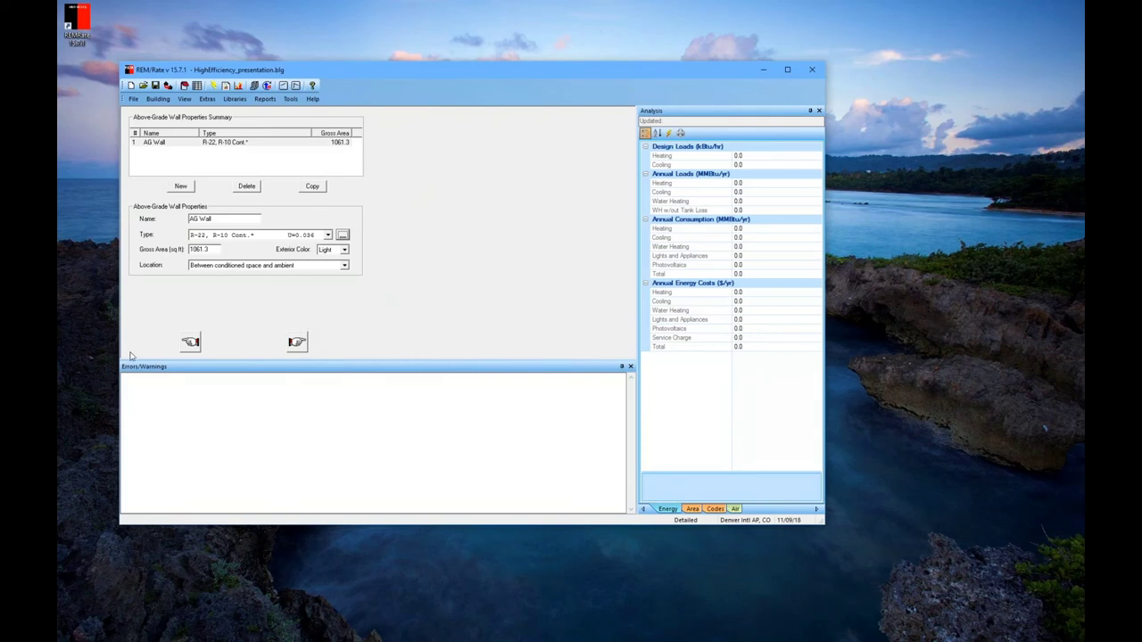
Open the report selection and view the available report groups and building selection types
{"action": "left_click", "coordinate": [225, 85]}
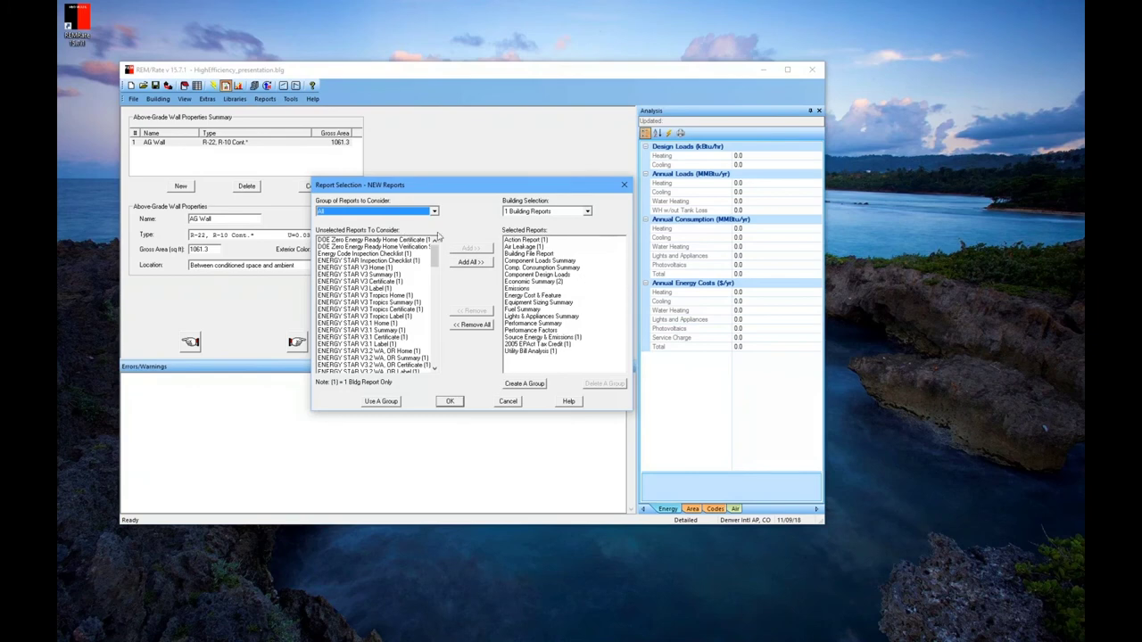
{"action": "left_click_drag", "start_coordinate": [440, 190], "coordinate": [380, 162]}
{"action": "left_click", "coordinate": [327, 184]}
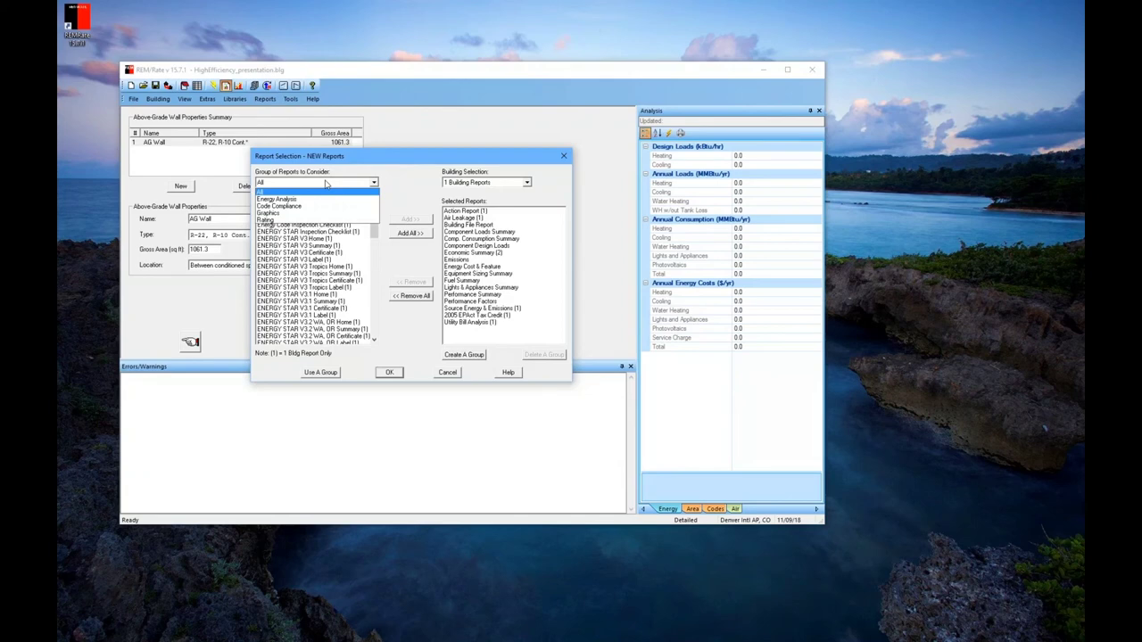
{"action": "left_click", "coordinate": [327, 183]}
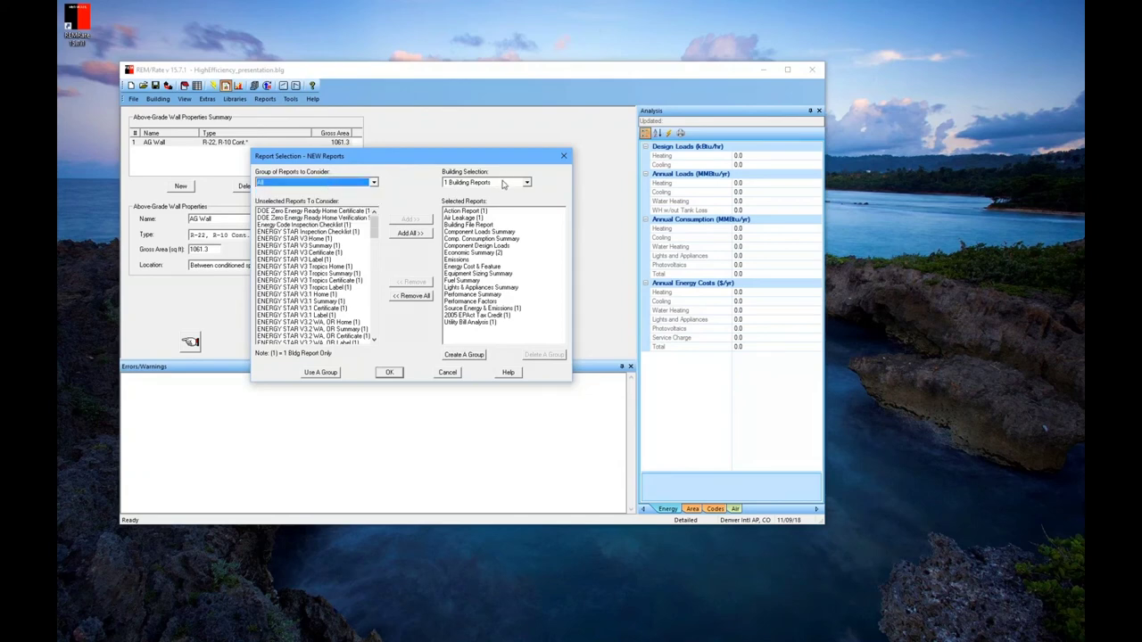
{"action": "left_click", "coordinate": [504, 184]}
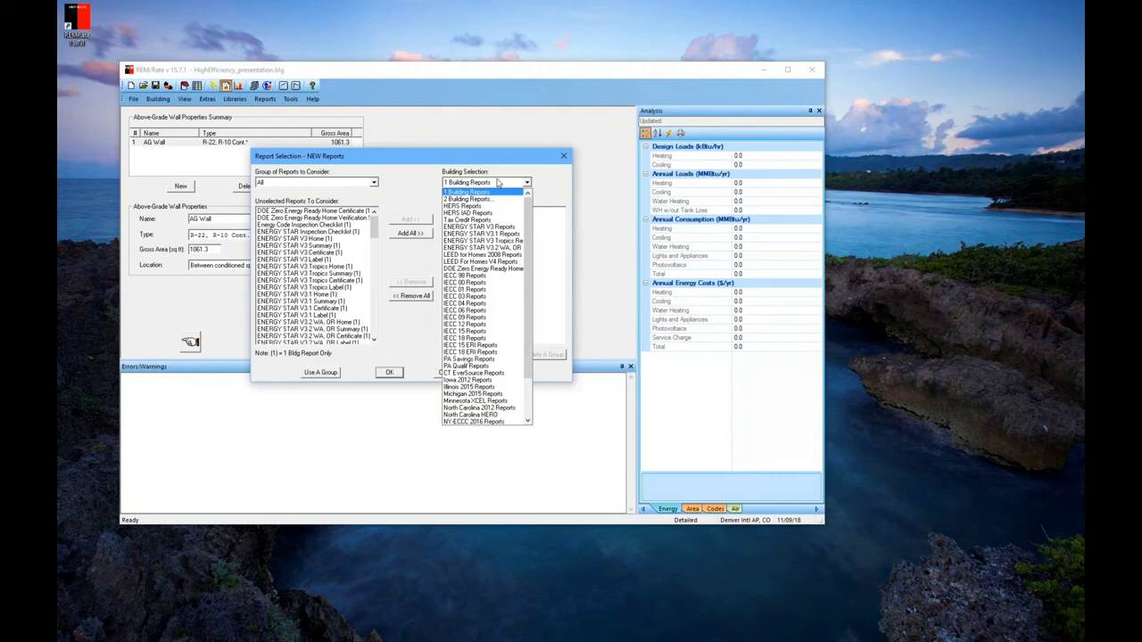
{"action": "left_click", "coordinate": [560, 187]}
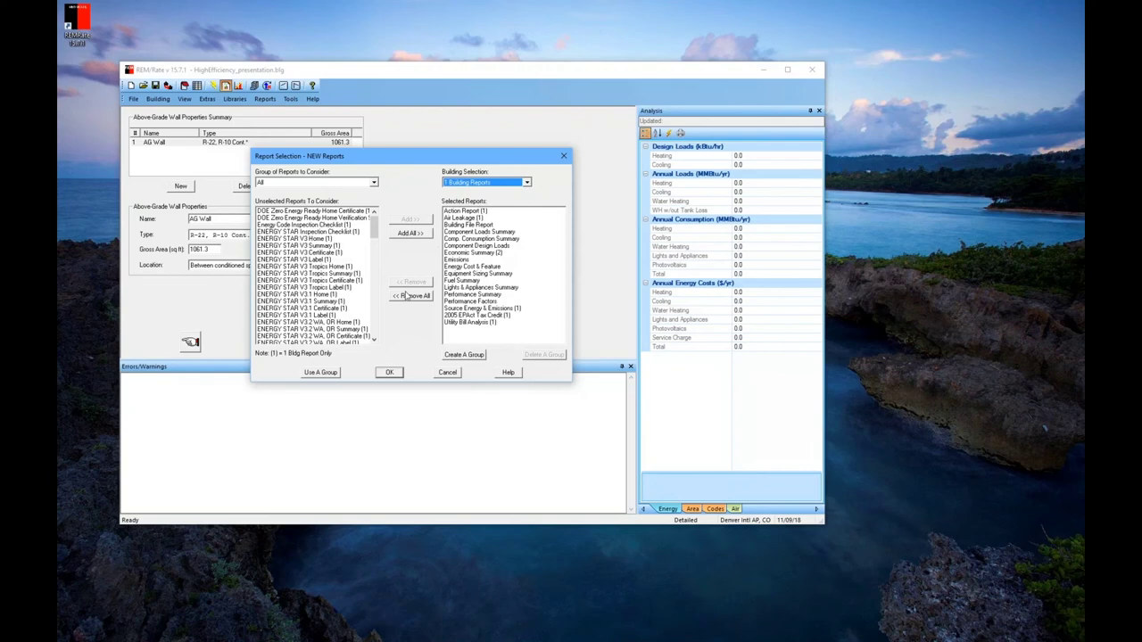
Clear the selected reports, add only the Building File Report, and generate it for 1 Building Reports
{"action": "left_click", "coordinate": [409, 295]}
{"action": "left_click", "coordinate": [277, 225]}
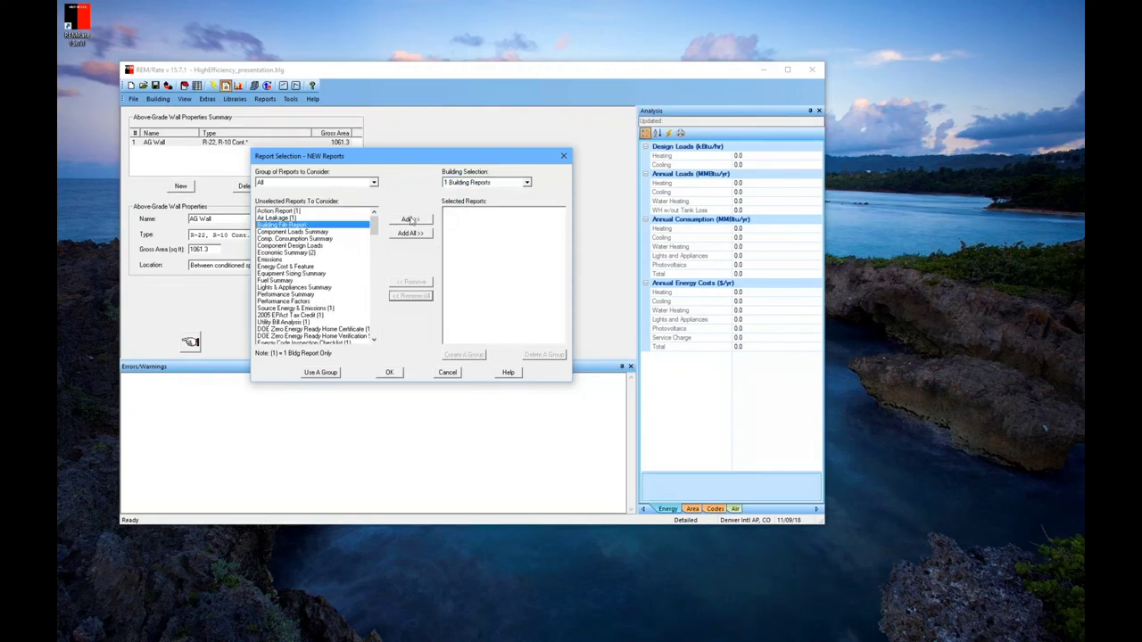
{"action": "left_click", "coordinate": [408, 219]}
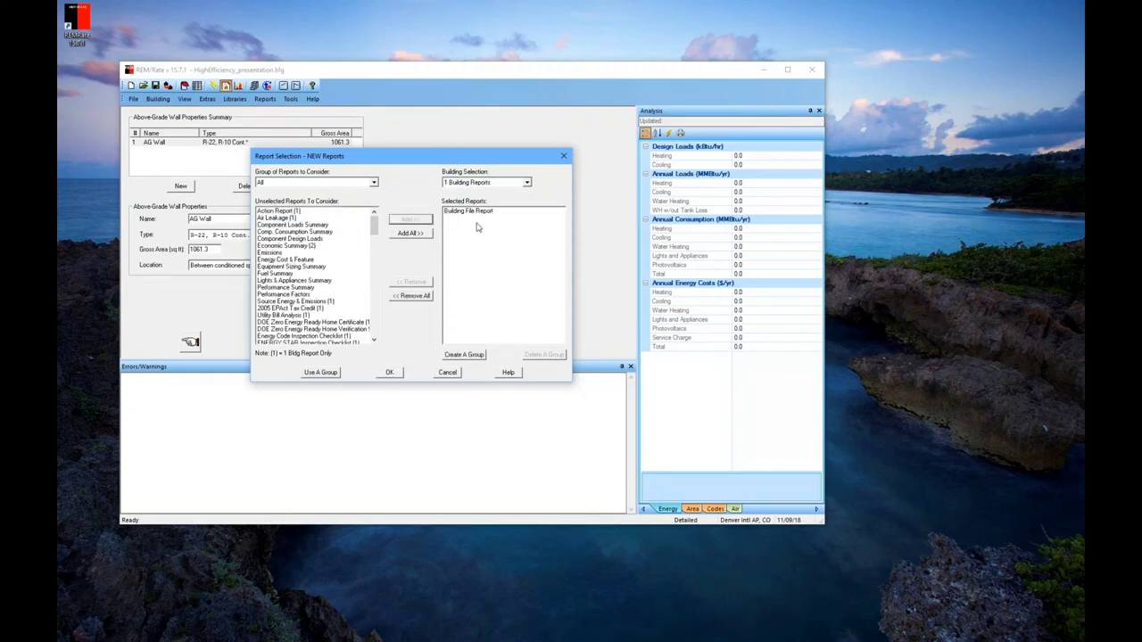
{"action": "left_click", "coordinate": [392, 375]}
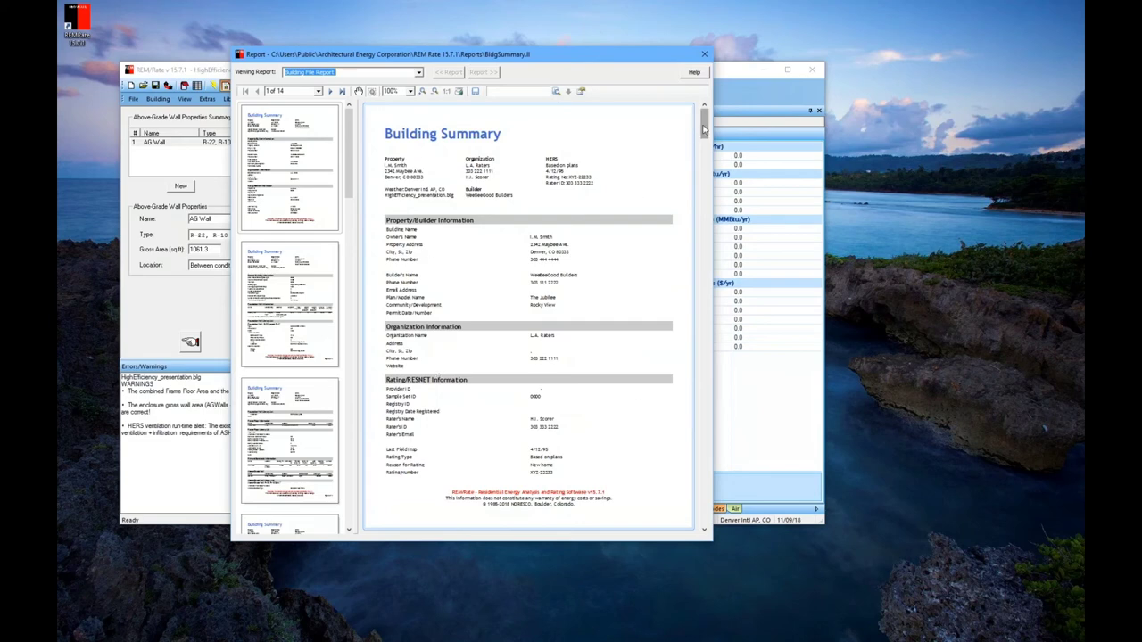
Examine the Building Summary report's general building, roof library and mechanical equipment sections, and close the report
{"action": "left_click_drag", "start_coordinate": [704, 130], "coordinate": [714, 162]}
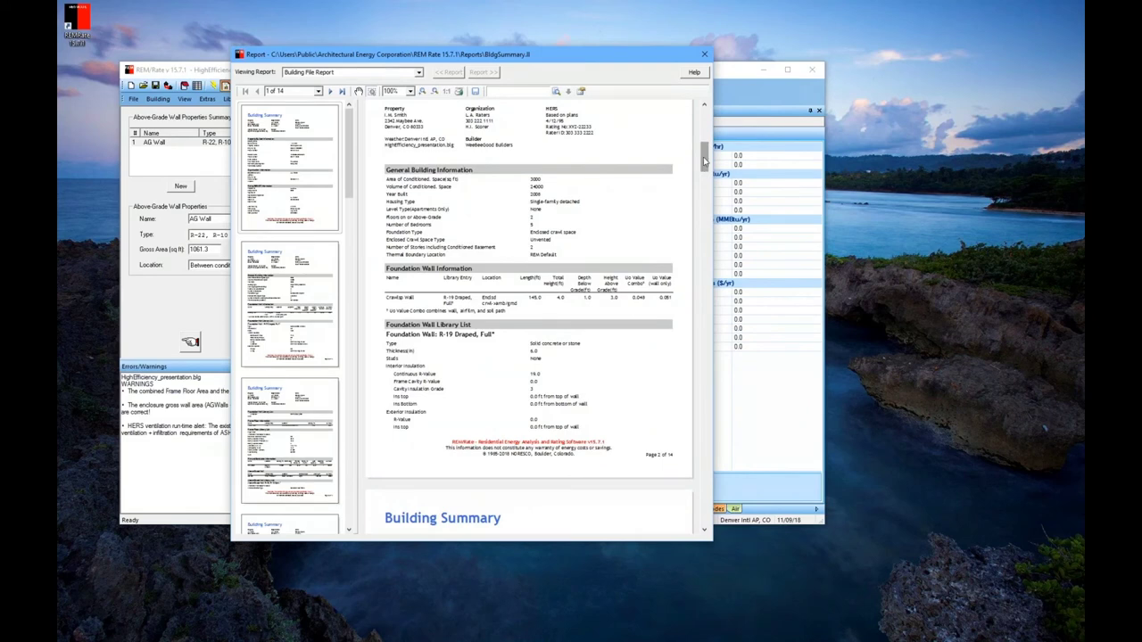
{"action": "left_click_drag", "start_coordinate": [704, 158], "coordinate": [705, 240]}
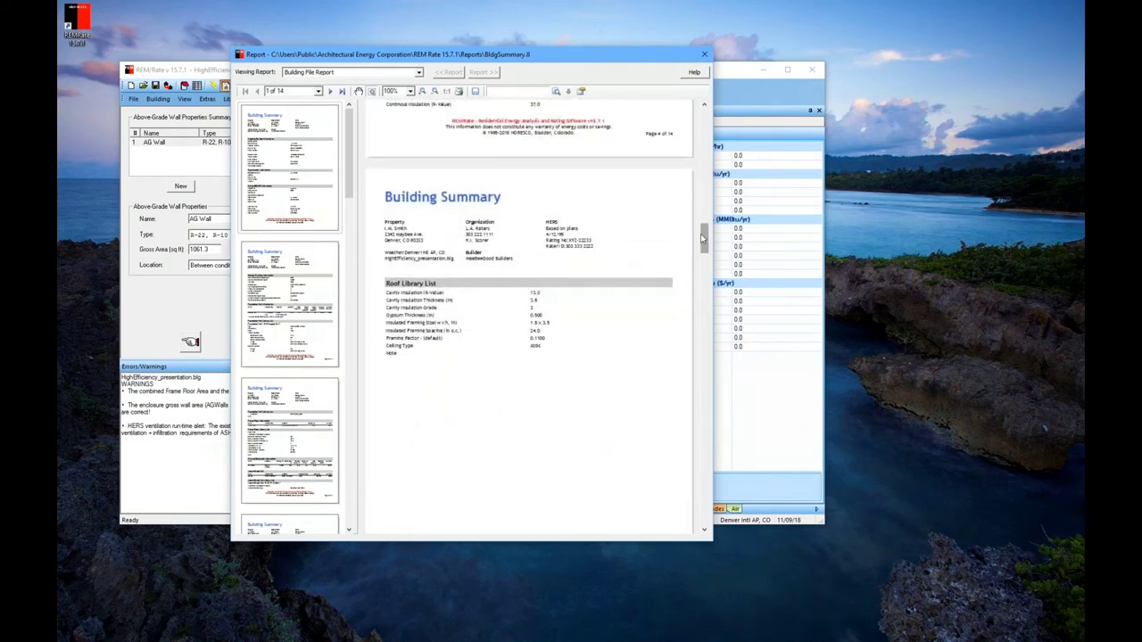
{"action": "left_click_drag", "start_coordinate": [705, 237], "coordinate": [704, 296]}
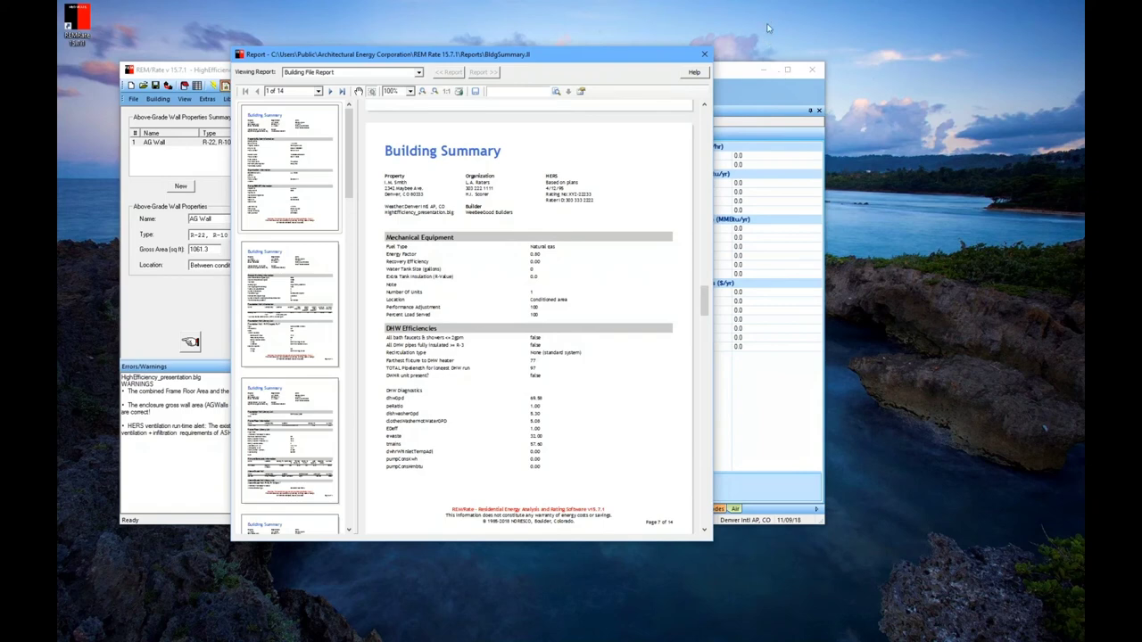
{"action": "left_click", "coordinate": [706, 55]}
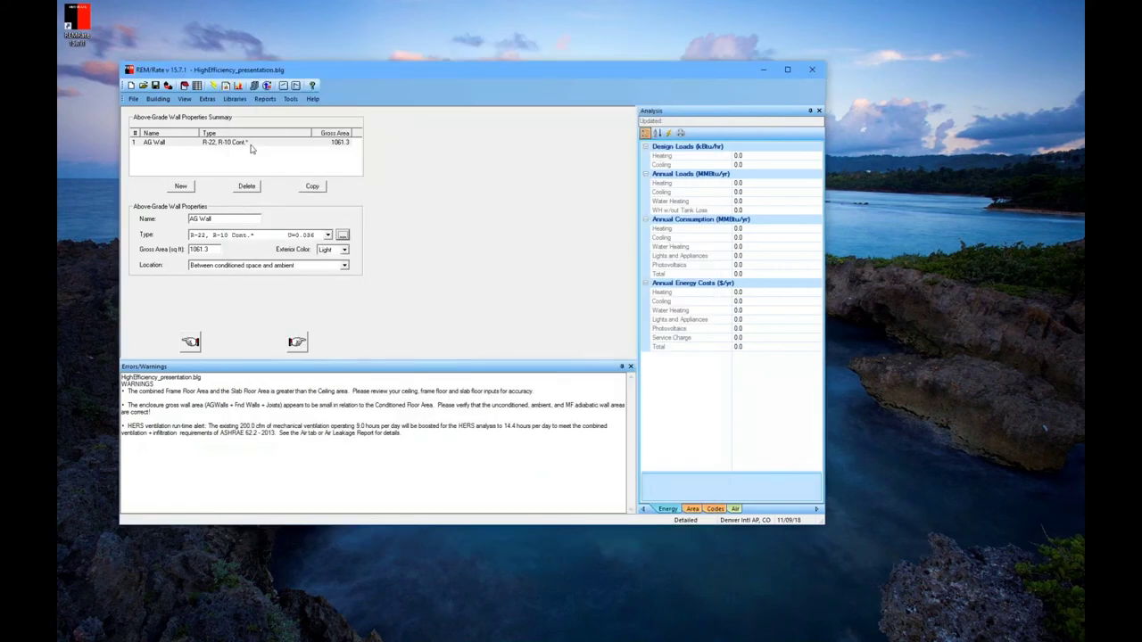
Generate the Building File Report with ENERGY STAR V3.1 Reports as the building selection
{"action": "left_click", "coordinate": [228, 85]}
{"action": "left_click", "coordinate": [554, 211]}
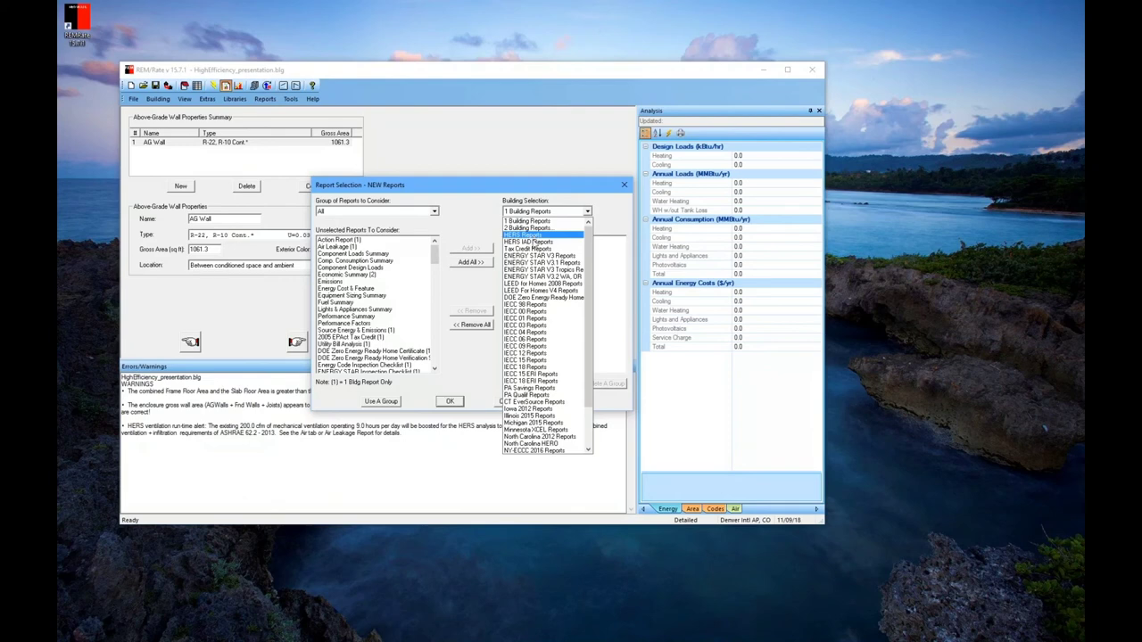
{"action": "left_click", "coordinate": [539, 263]}
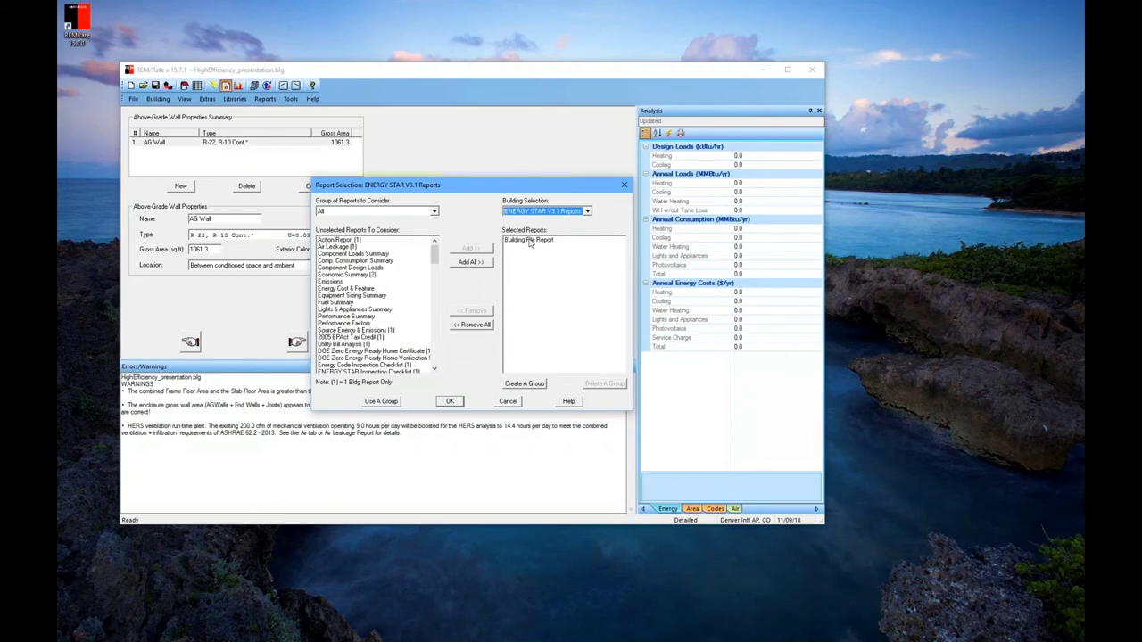
{"action": "left_click", "coordinate": [451, 402]}
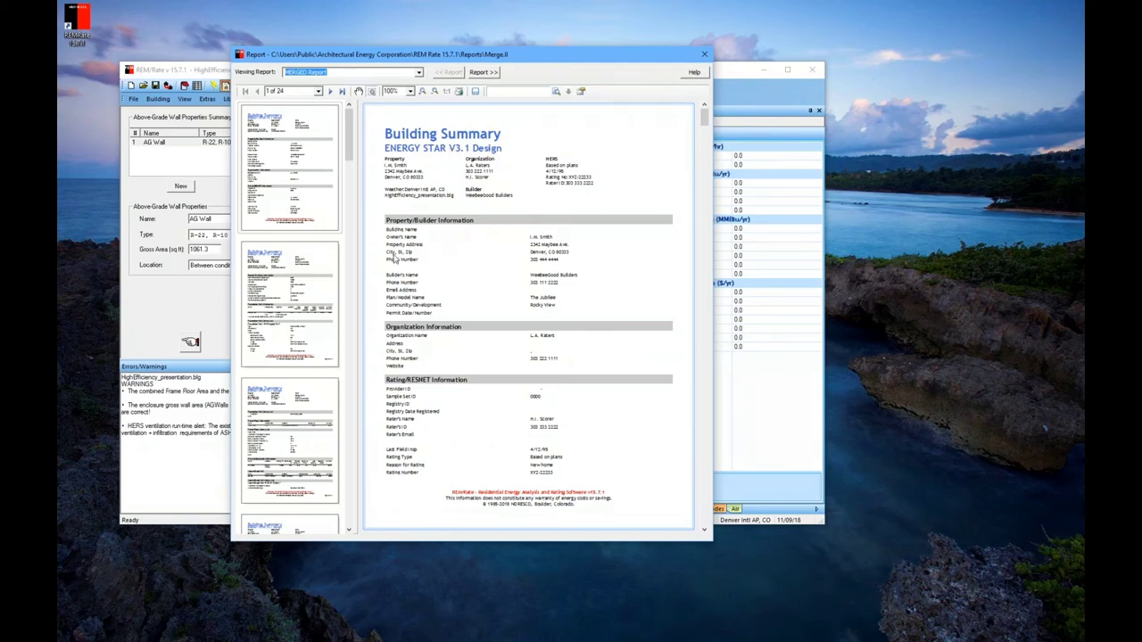
View the ENERGY STAR V3.1 Design and Reference building summaries in turn, and close the report viewer
{"action": "left_click", "coordinate": [491, 74]}
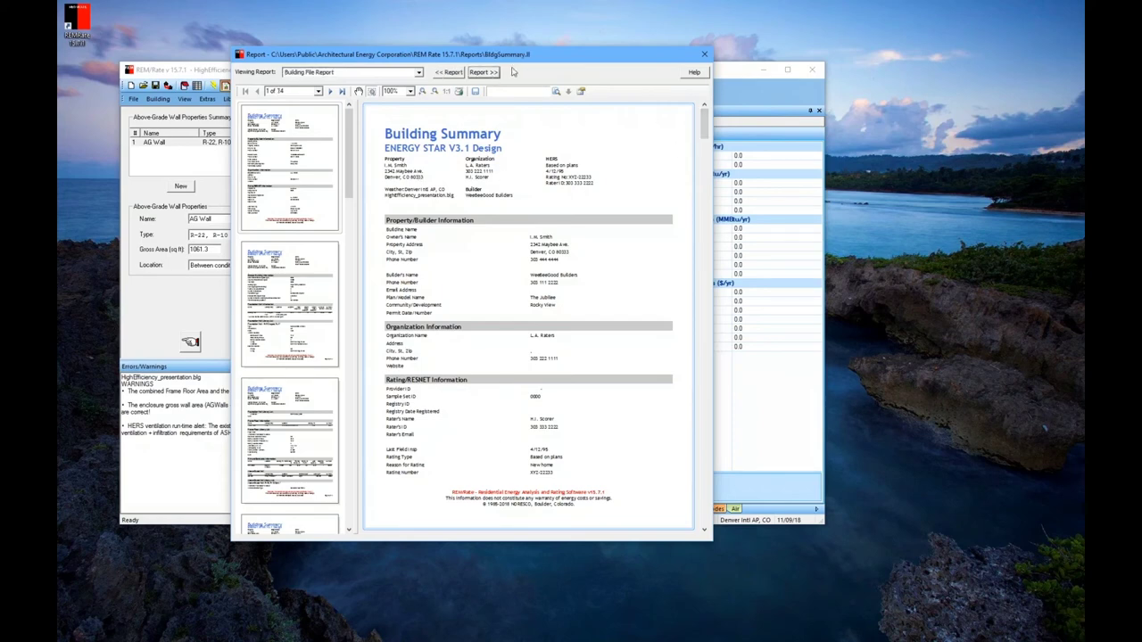
{"action": "left_click", "coordinate": [483, 72]}
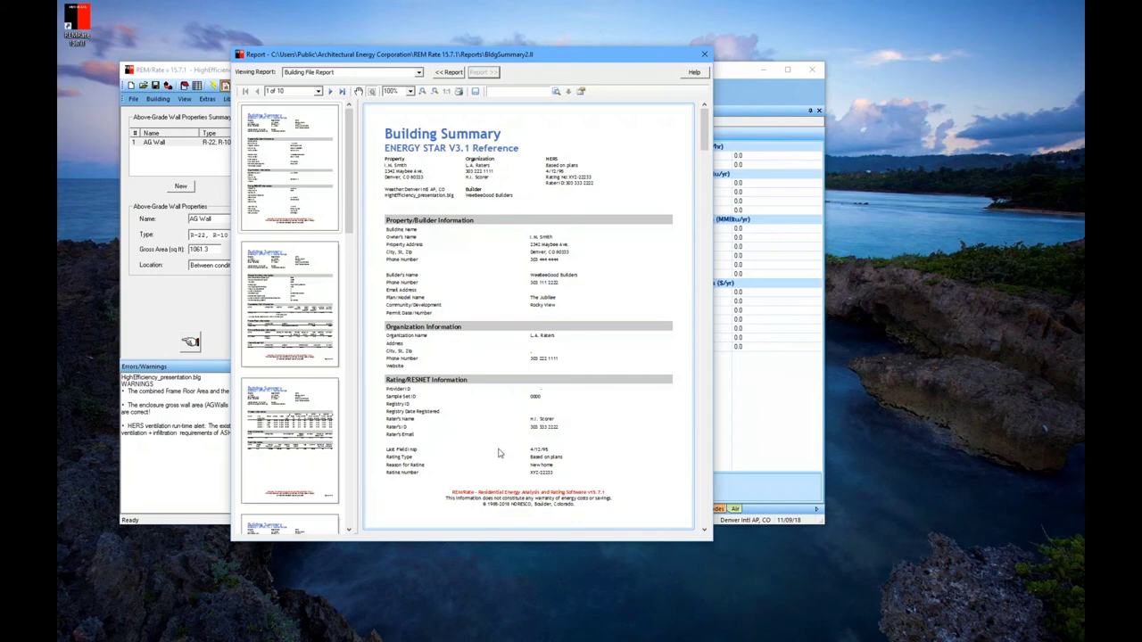
{"action": "left_click", "coordinate": [704, 55]}
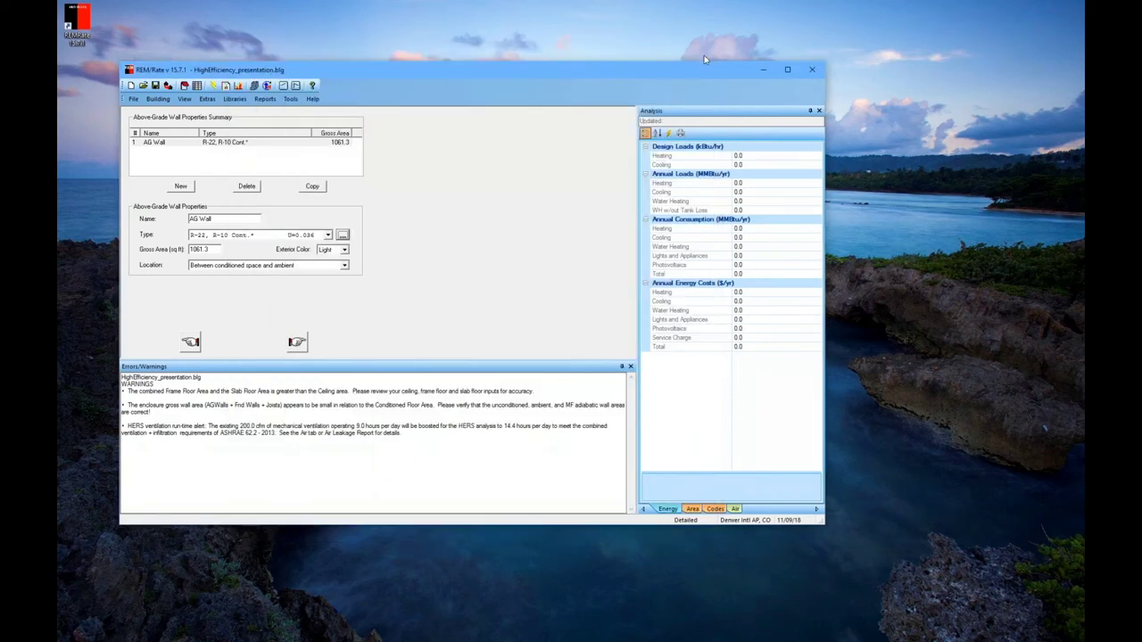
Reopen the report selection and look through the other code and program options for the building selection
{"action": "left_click", "coordinate": [226, 85]}
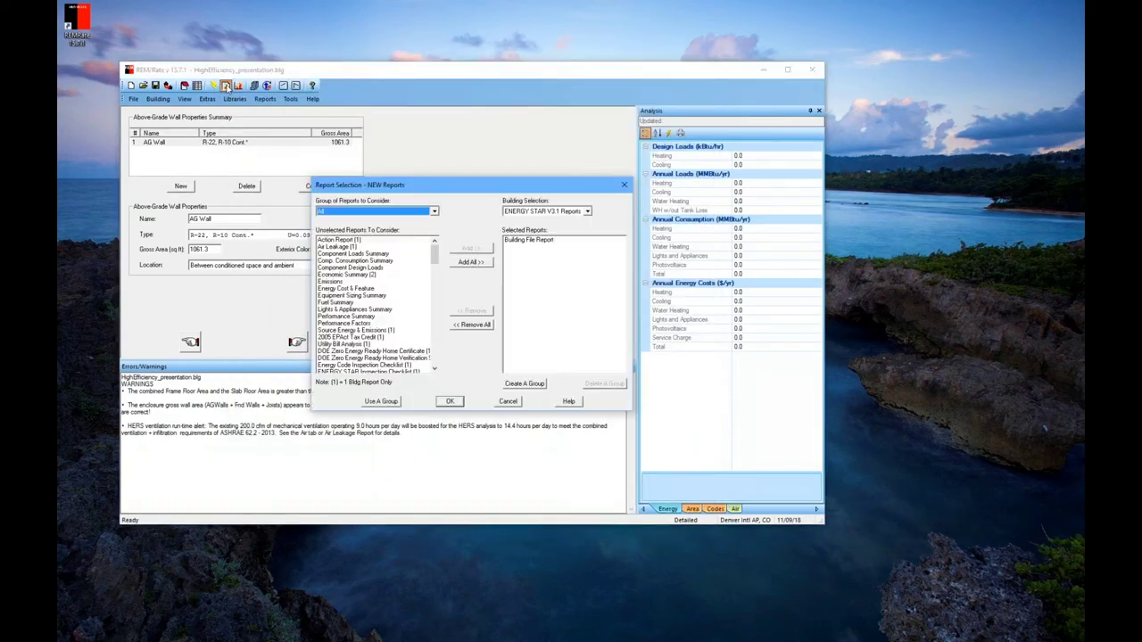
{"action": "left_click", "coordinate": [587, 212]}
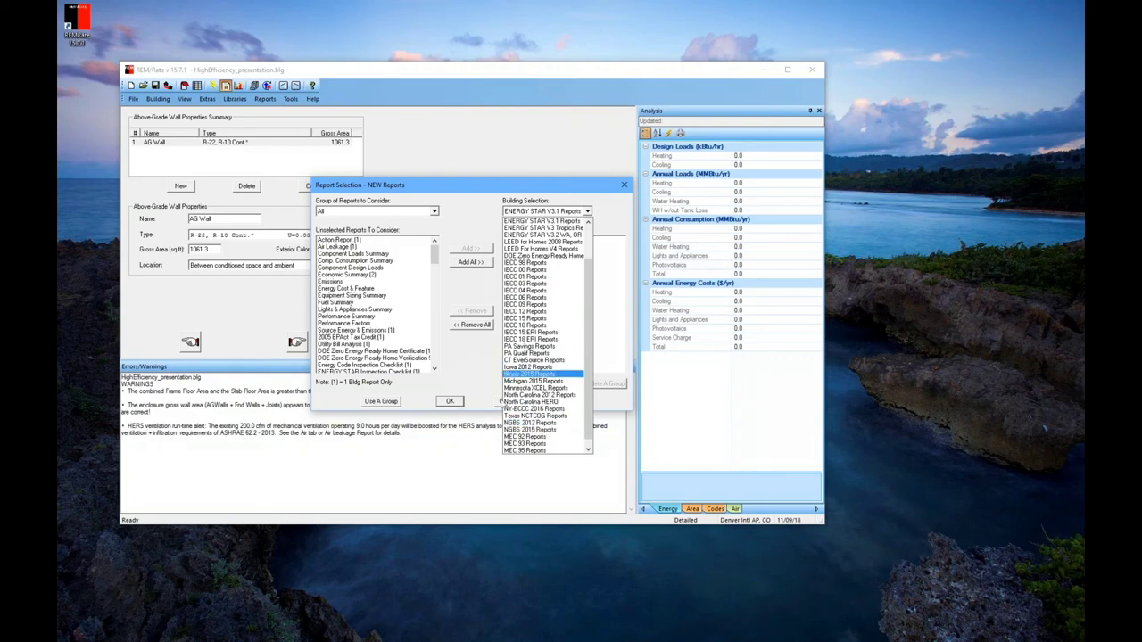
{"action": "left_click", "coordinate": [469, 370]}
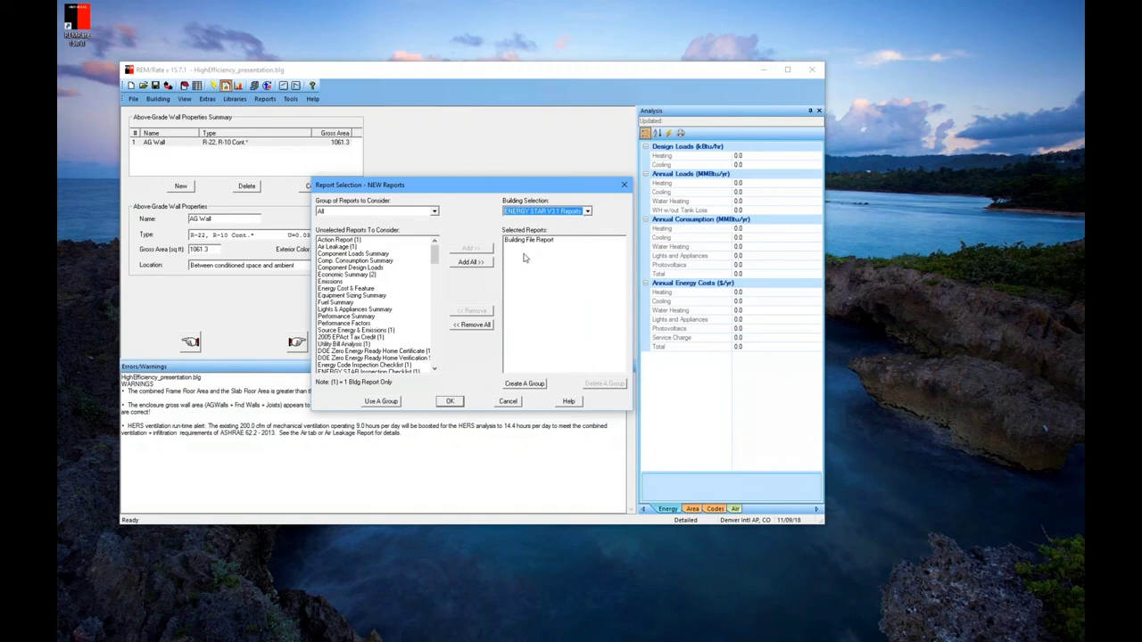
Add Action Report, Air Leakage, Component Loads Summary and Comp. Consumption Summary to the selected reports and generate them with ENERGY STAR V3.1 Reports
{"action": "left_click", "coordinate": [337, 240]}
{"action": "left_click", "coordinate": [339, 247]}
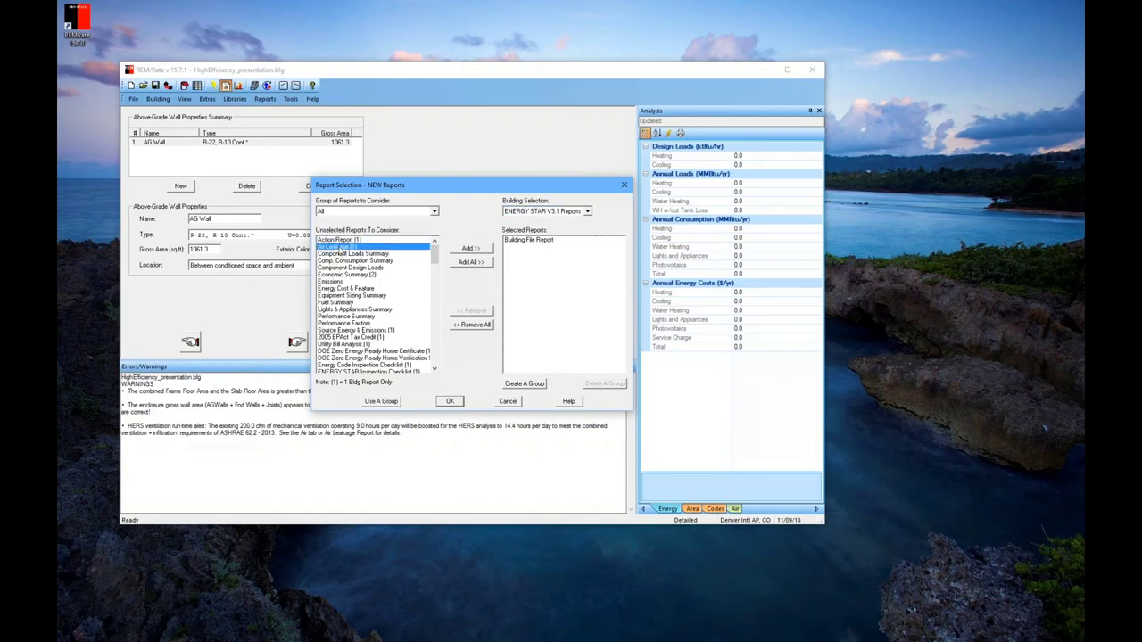
{"action": "left_click", "coordinate": [343, 241]}
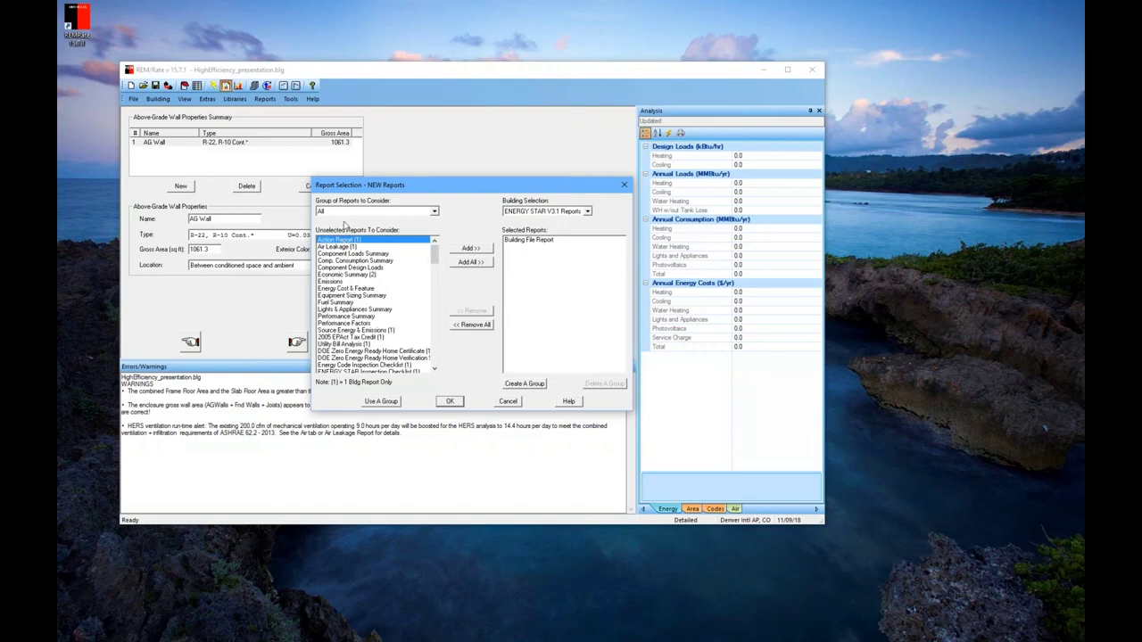
{"action": "left_click", "coordinate": [356, 261], "text": "shift"}
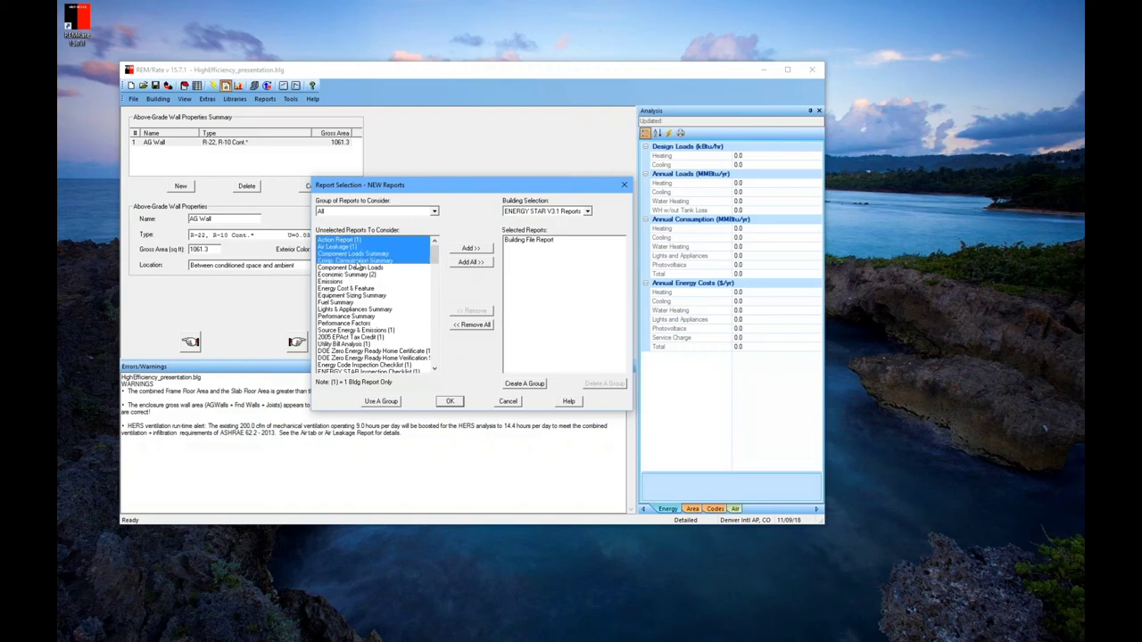
{"action": "left_click", "coordinate": [472, 250]}
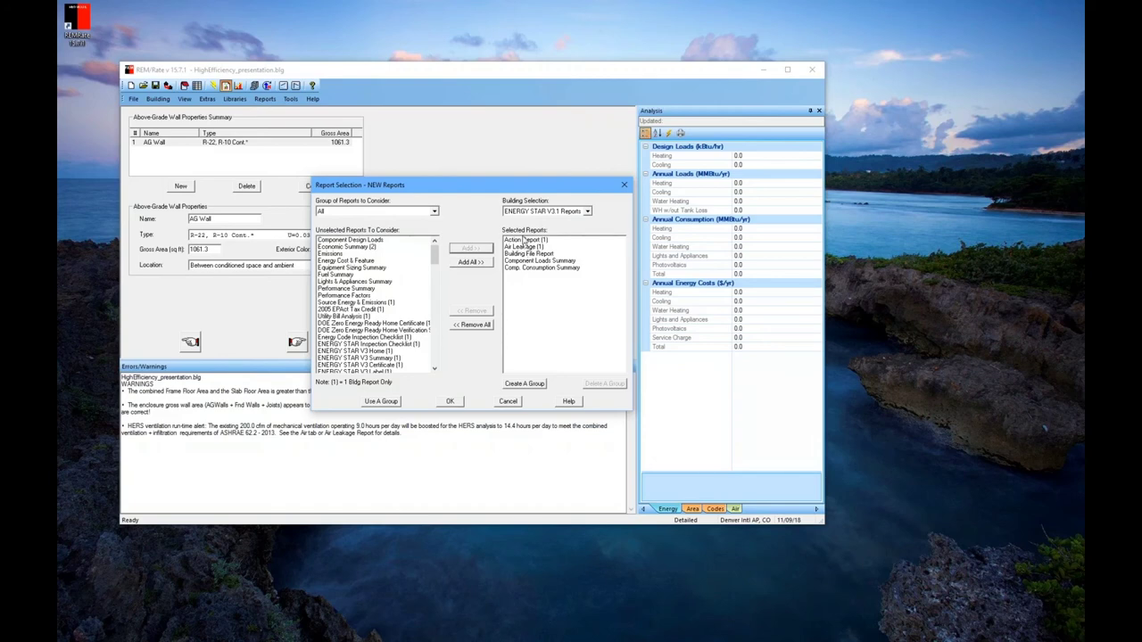
{"action": "left_click", "coordinate": [450, 402]}
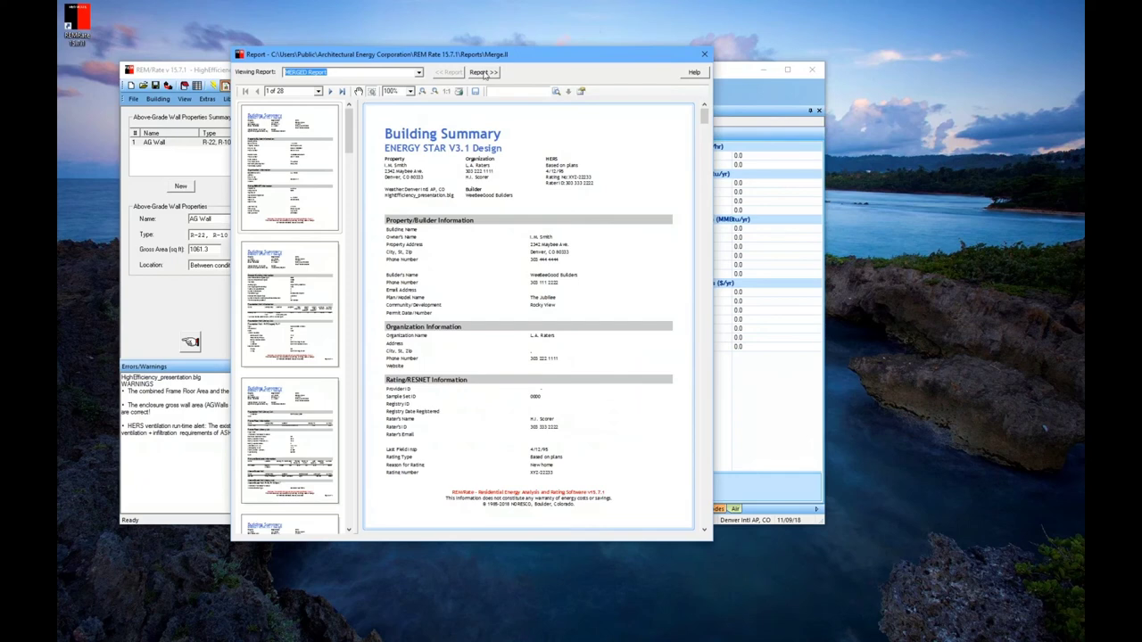
Go through the merged ENERGY STAR V3.1 reports to the Component Loads Summary comparison, and close the report viewer
{"action": "left_click", "coordinate": [483, 72]}
{"action": "left_click", "coordinate": [486, 75]}
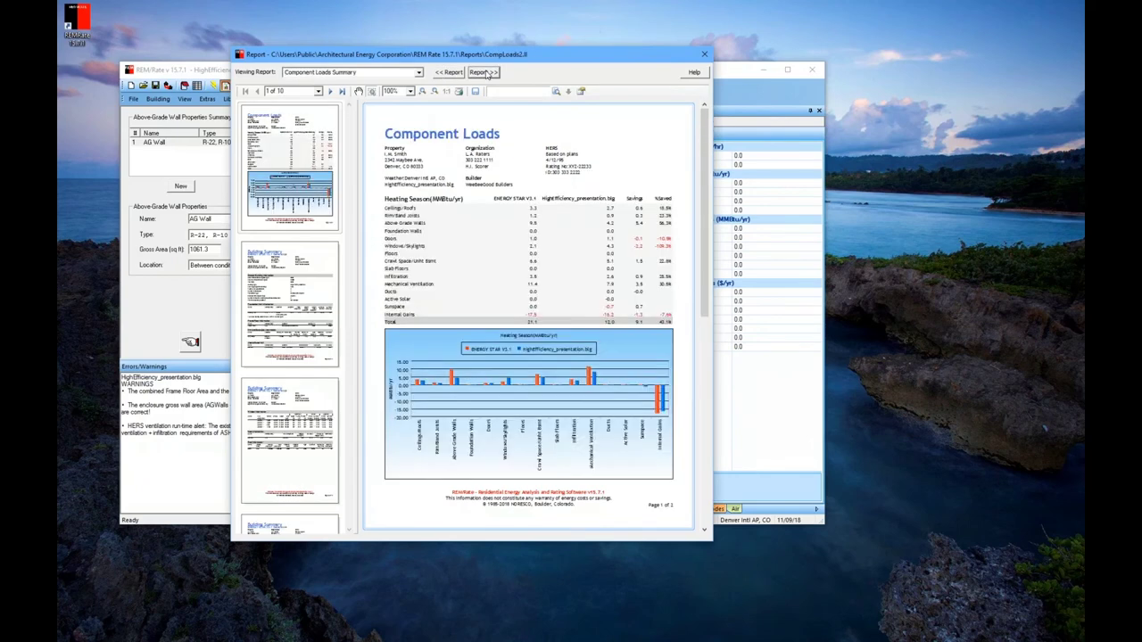
{"action": "key", "text": "Escape"}
Generate the same selected reports with 1 Building Reports as the building selection
{"action": "left_click", "coordinate": [239, 86]}
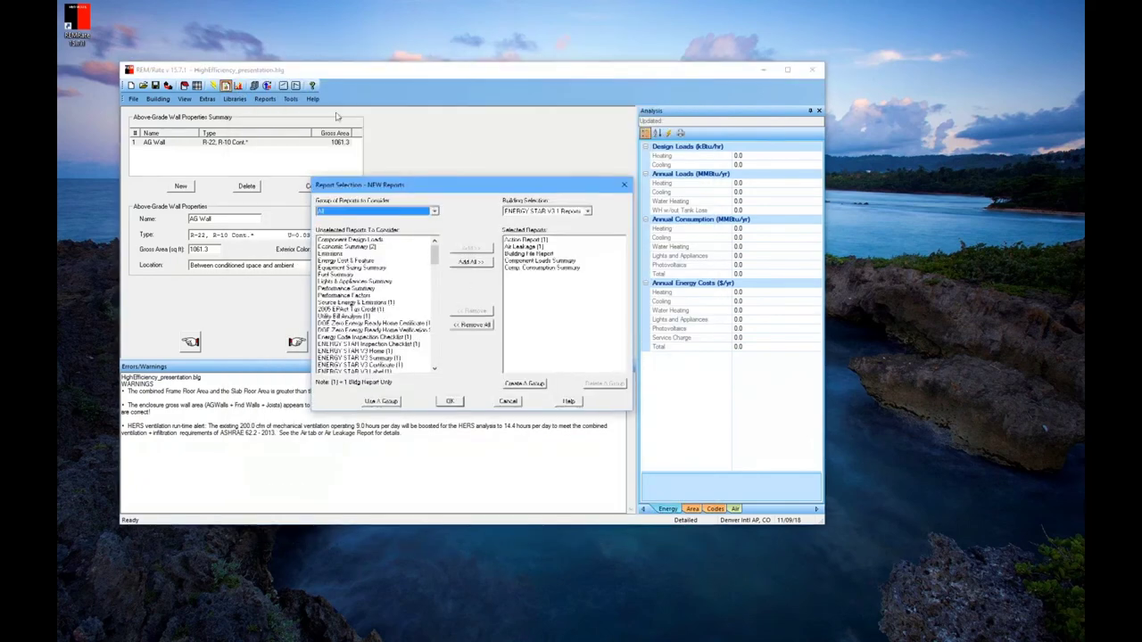
{"action": "left_click", "coordinate": [545, 211]}
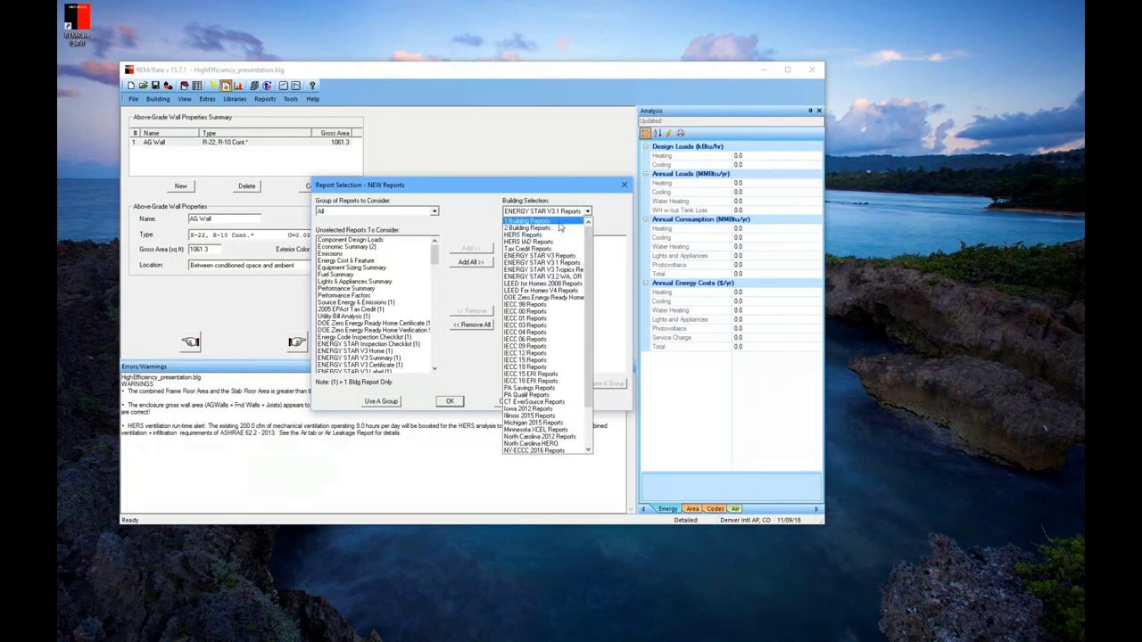
{"action": "left_click", "coordinate": [529, 221]}
{"action": "left_click", "coordinate": [450, 402]}
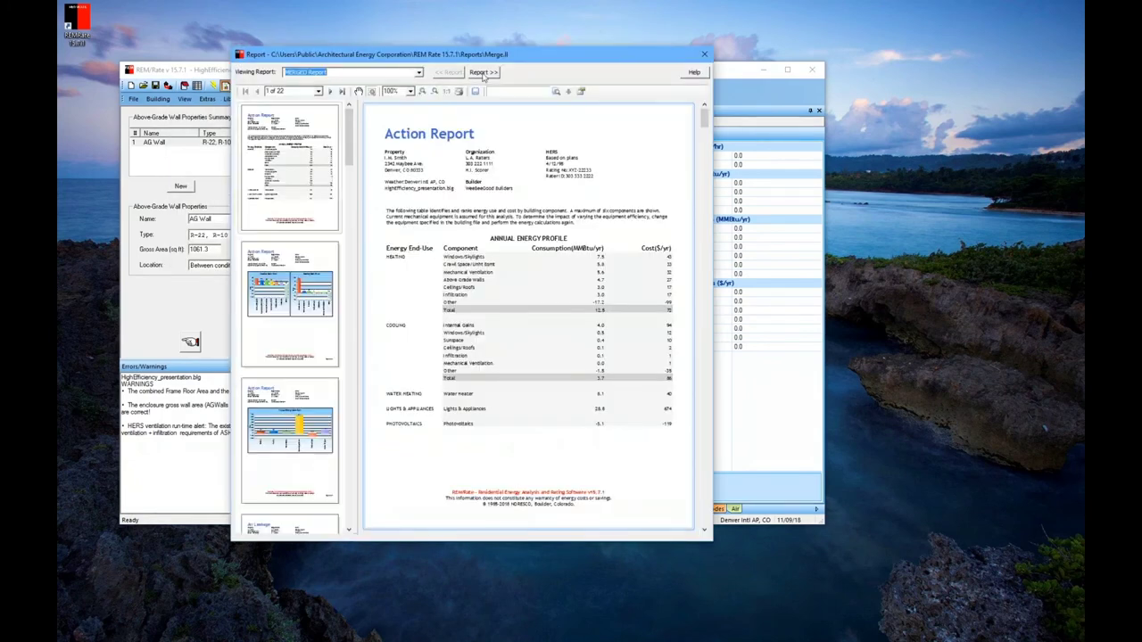
Page through the single-building reports, including the Building File Report, and close the report viewer
{"action": "left_click", "coordinate": [483, 72]}
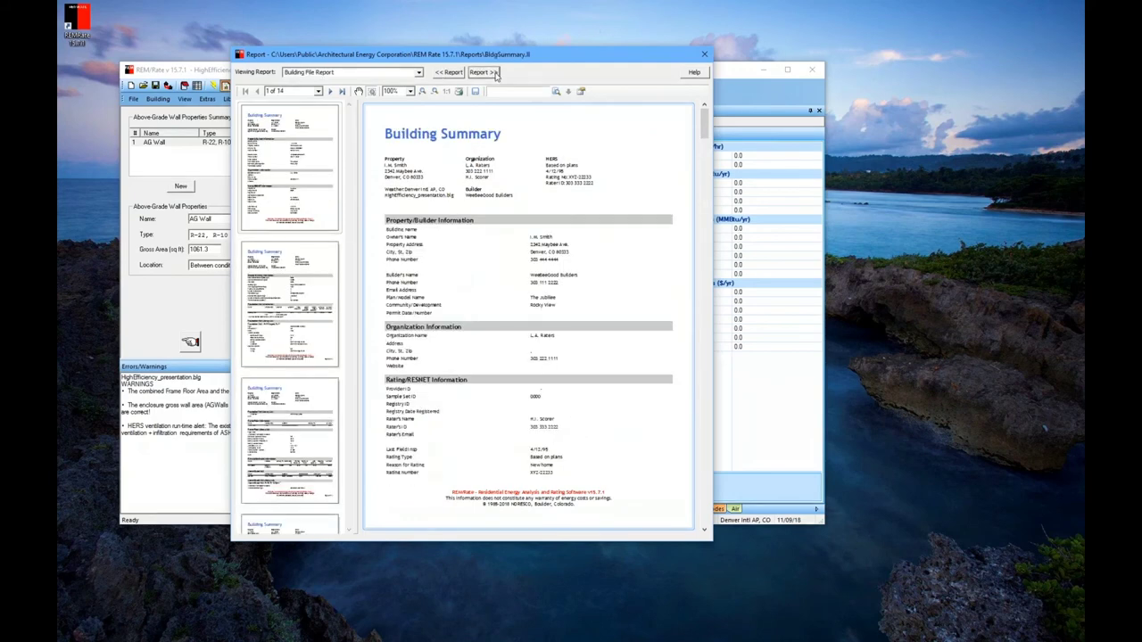
{"action": "left_click", "coordinate": [483, 72]}
{"action": "left_click", "coordinate": [704, 55]}
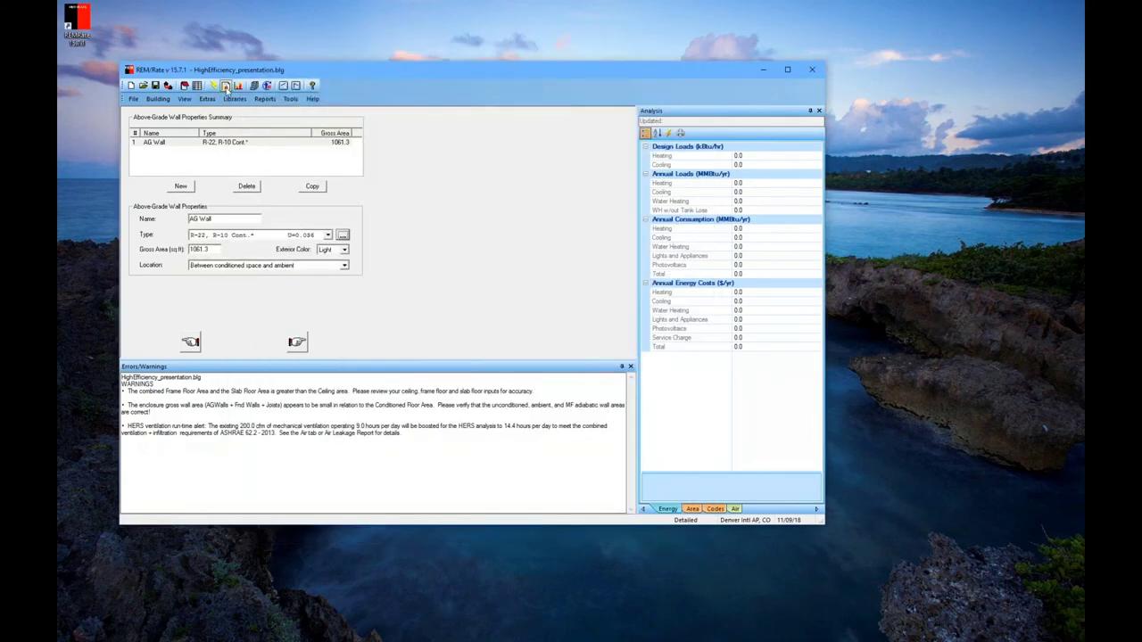
Reopen the report selection and choose 2 Building Reports with EnergyStar.blg as the base building
{"action": "left_click", "coordinate": [226, 85]}
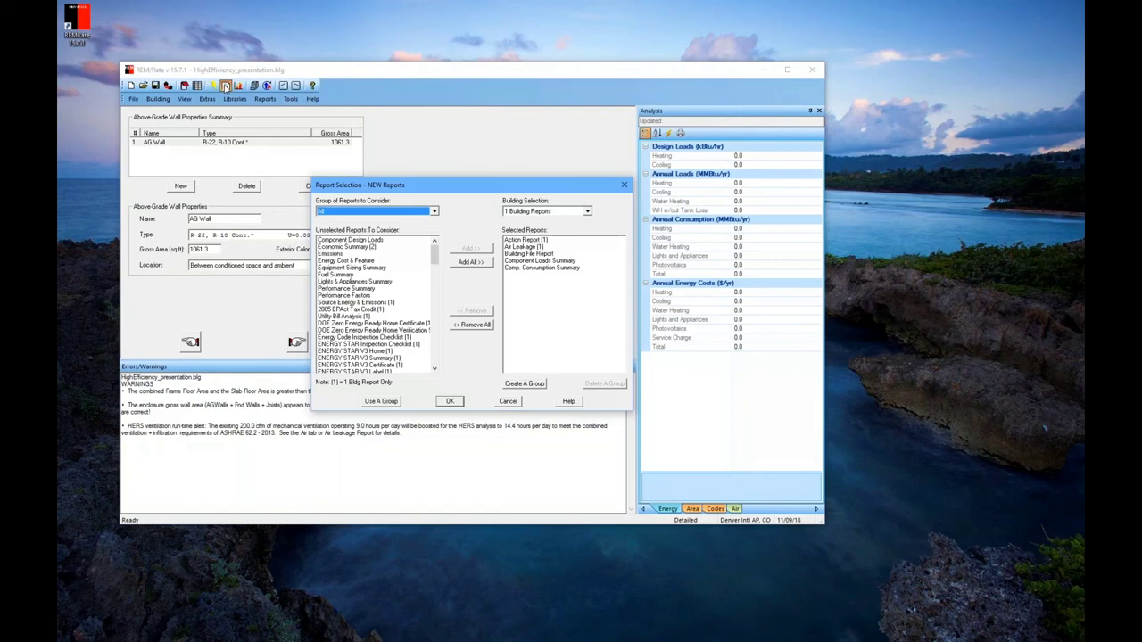
{"action": "left_click", "coordinate": [566, 212]}
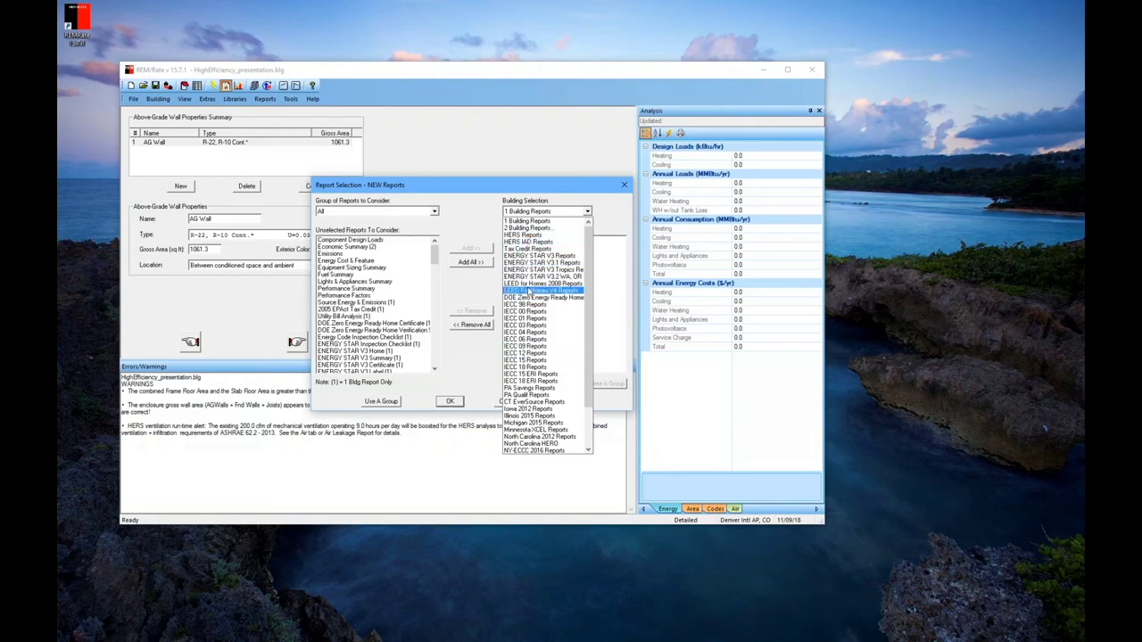
{"action": "left_click", "coordinate": [526, 229]}
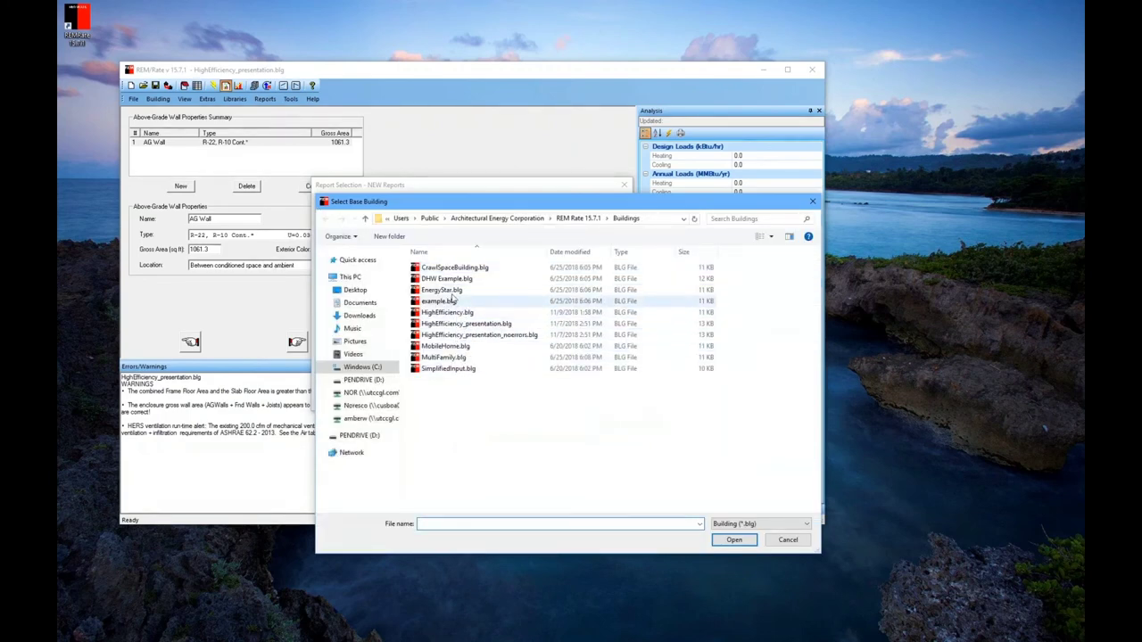
{"action": "left_click", "coordinate": [453, 294]}
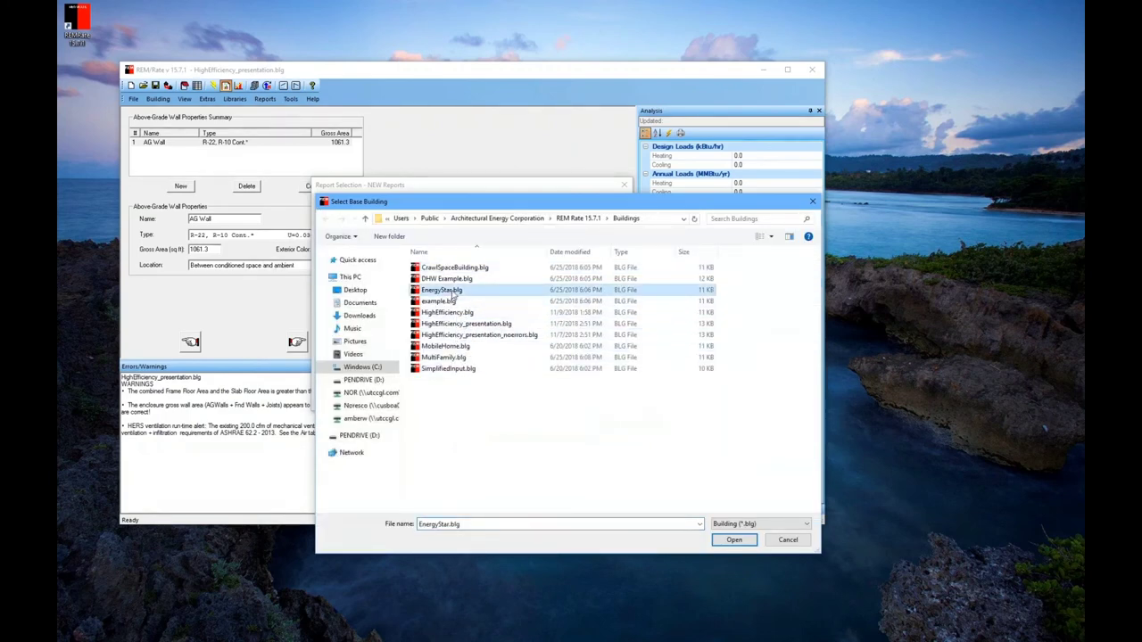
{"action": "left_click", "coordinate": [733, 550]}
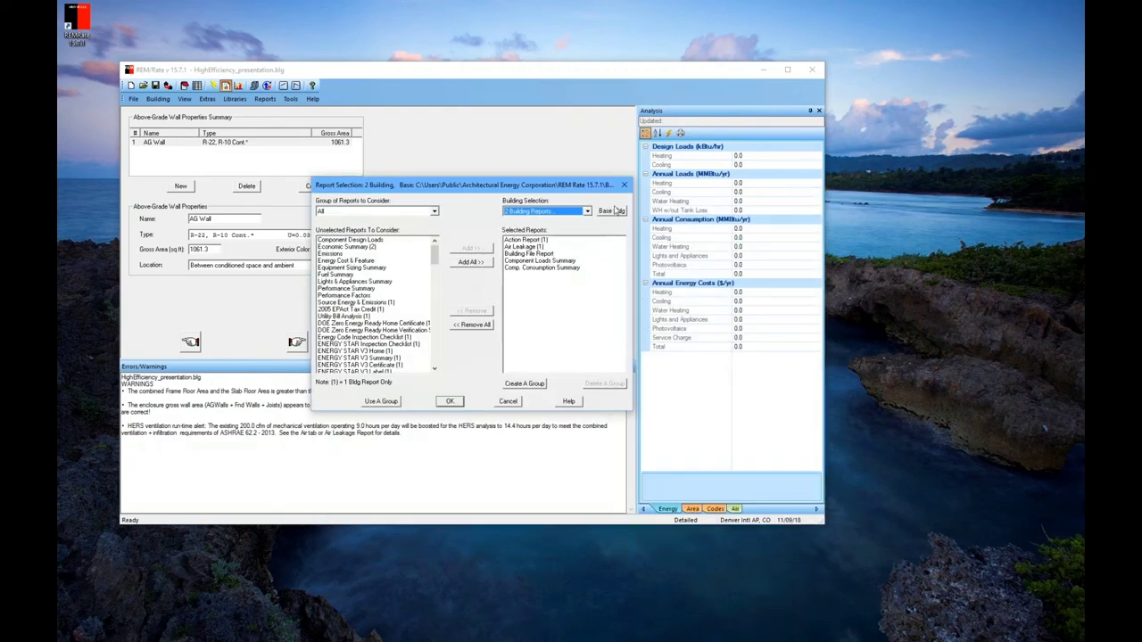
Reselect EnergyStar.blg through the base building option and generate the two-building reports
{"action": "left_click", "coordinate": [616, 211]}
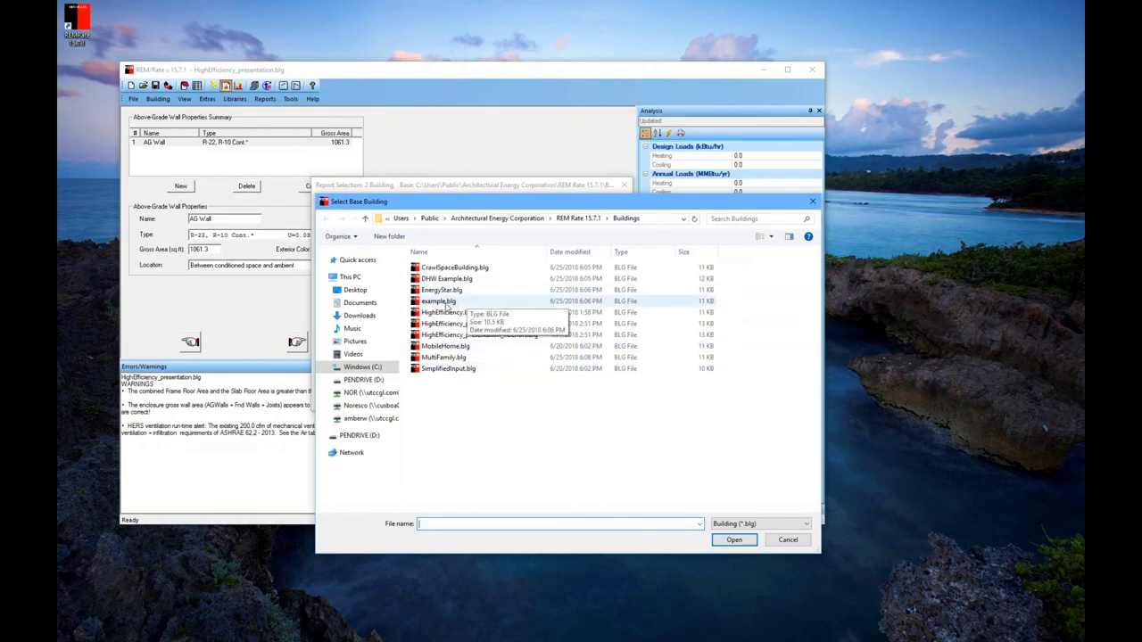
{"action": "left_click", "coordinate": [446, 291]}
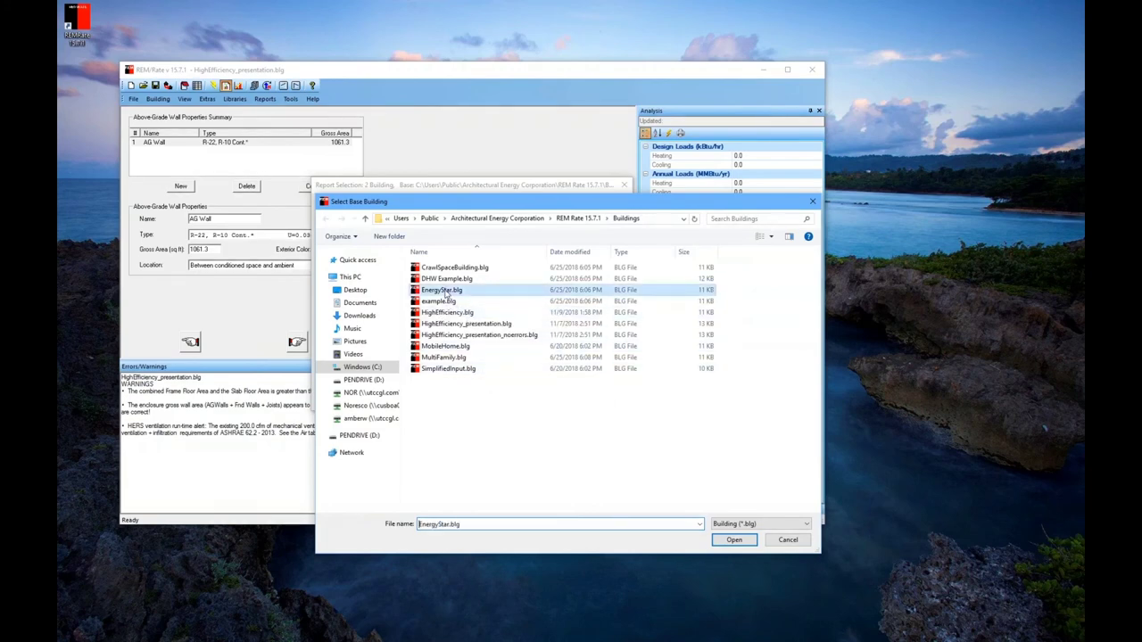
{"action": "left_click", "coordinate": [737, 540]}
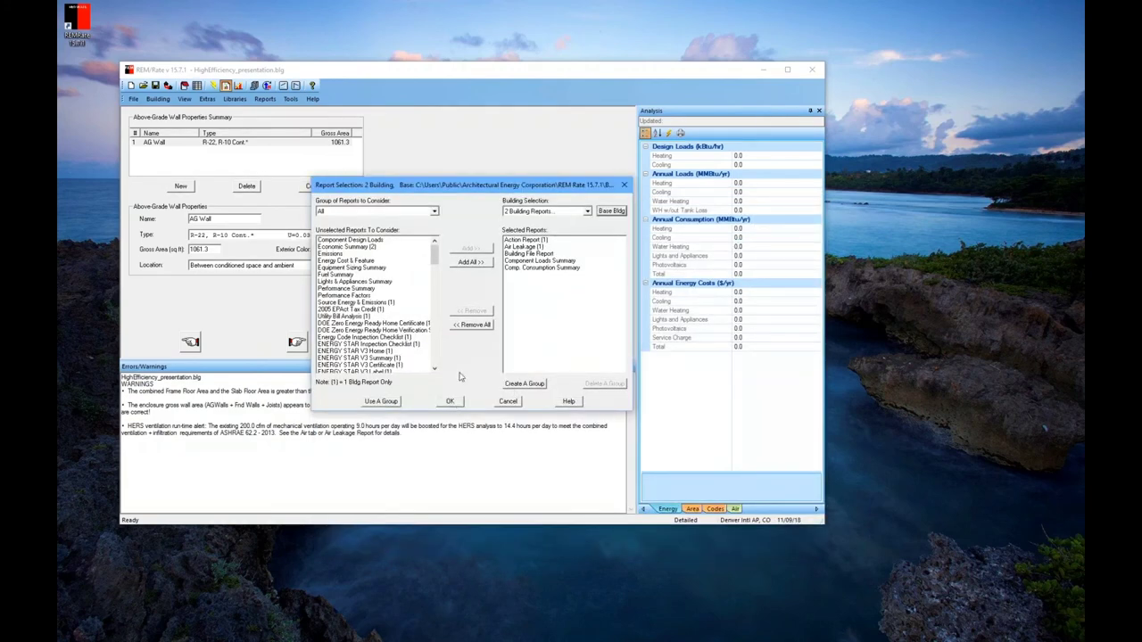
{"action": "left_click", "coordinate": [452, 402]}
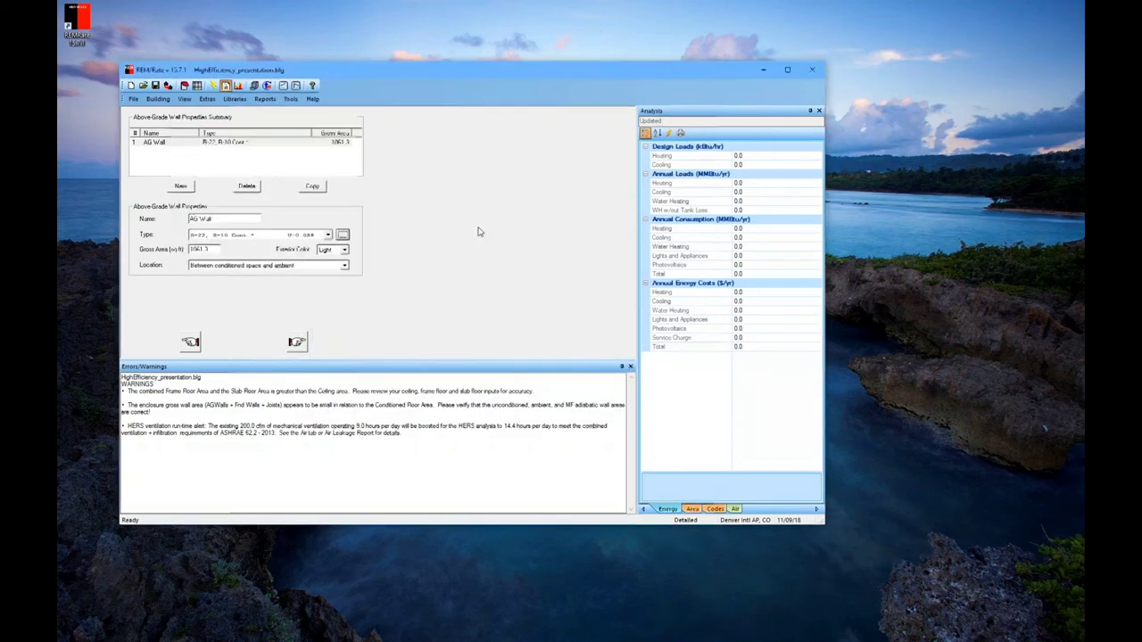
View the Component Loads Summary comparing EnergyStar.blg with HighEfficiency_presentation.blg, and close the report viewer
{"action": "left_click", "coordinate": [481, 74]}
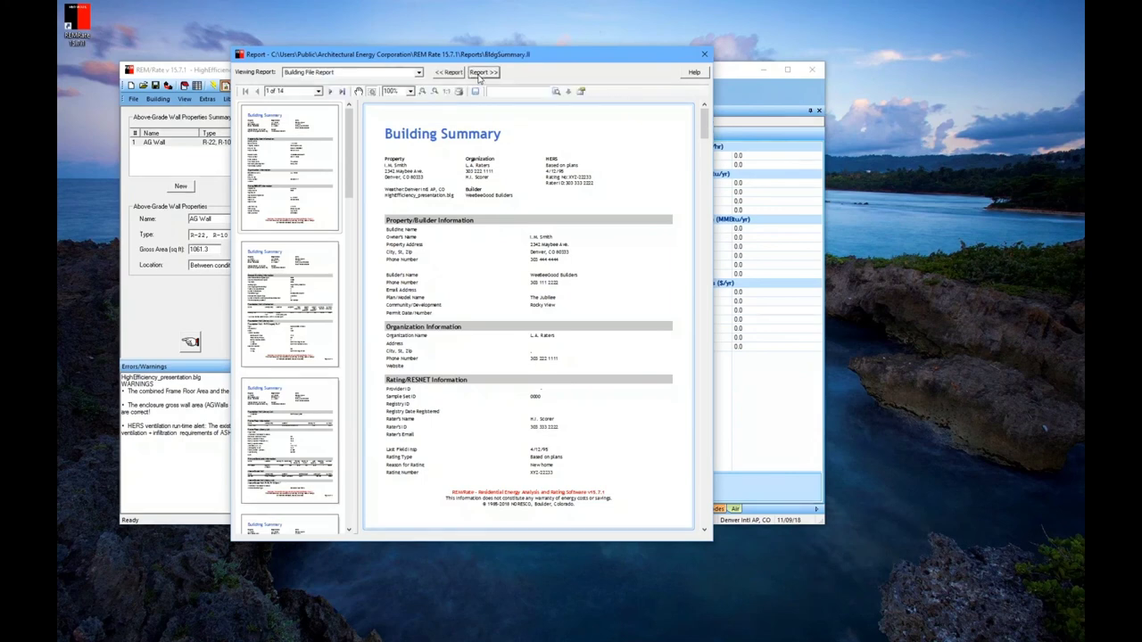
{"action": "left_click", "coordinate": [481, 74]}
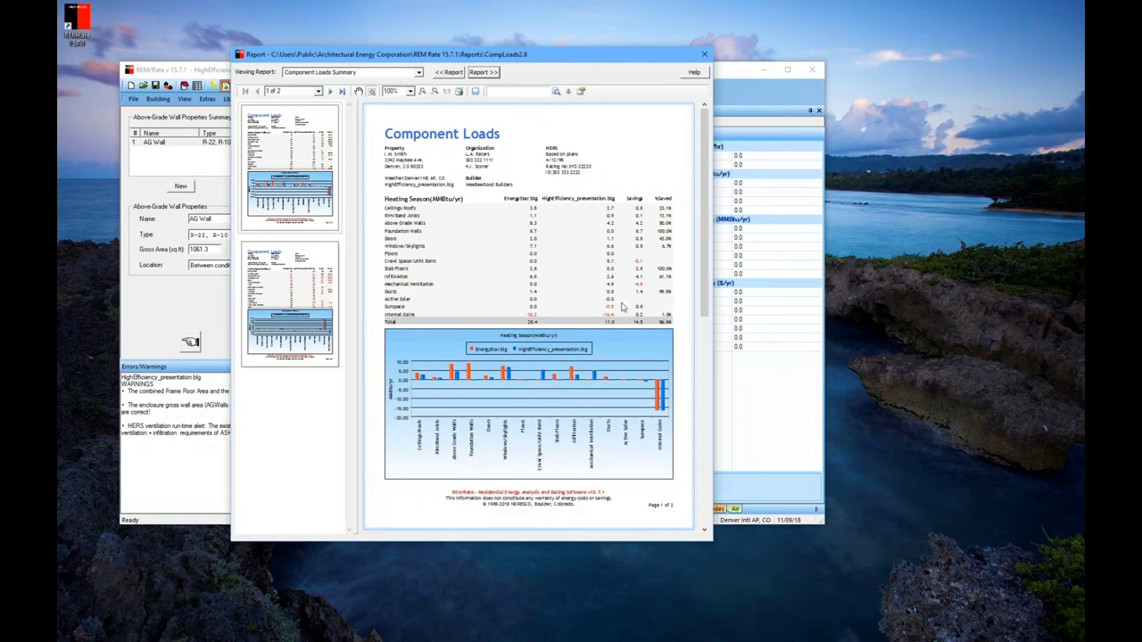
{"action": "left_click", "coordinate": [704, 55]}
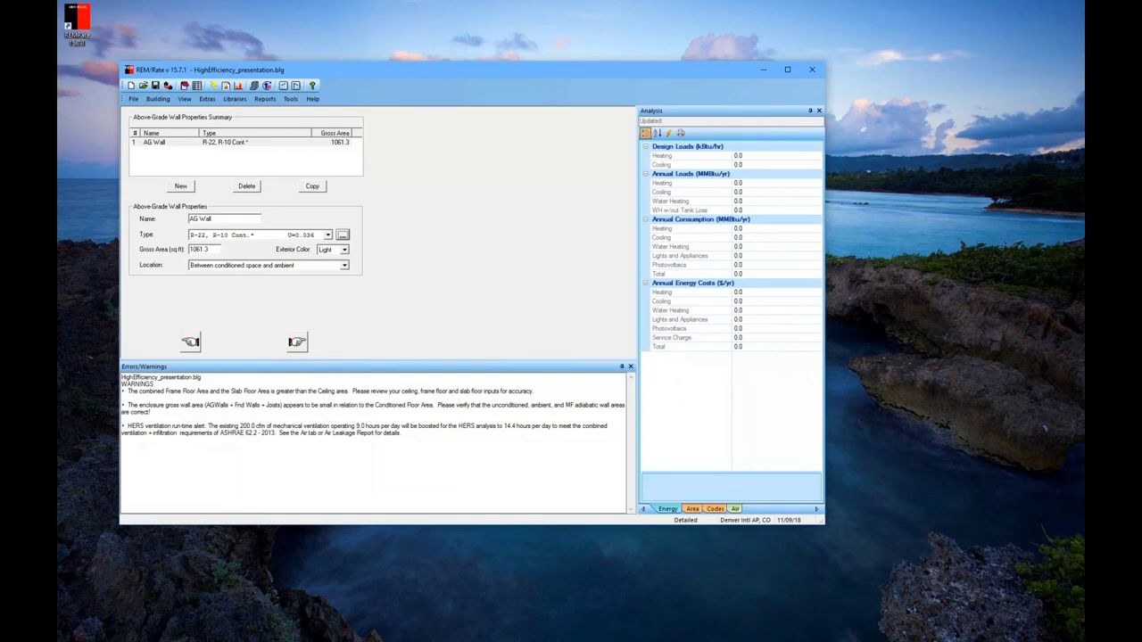
Replace the selected reports with Economic Summary and Energy Cost & Feature, and generate them, accepting the economic factors as shown
{"action": "left_click", "coordinate": [227, 86]}
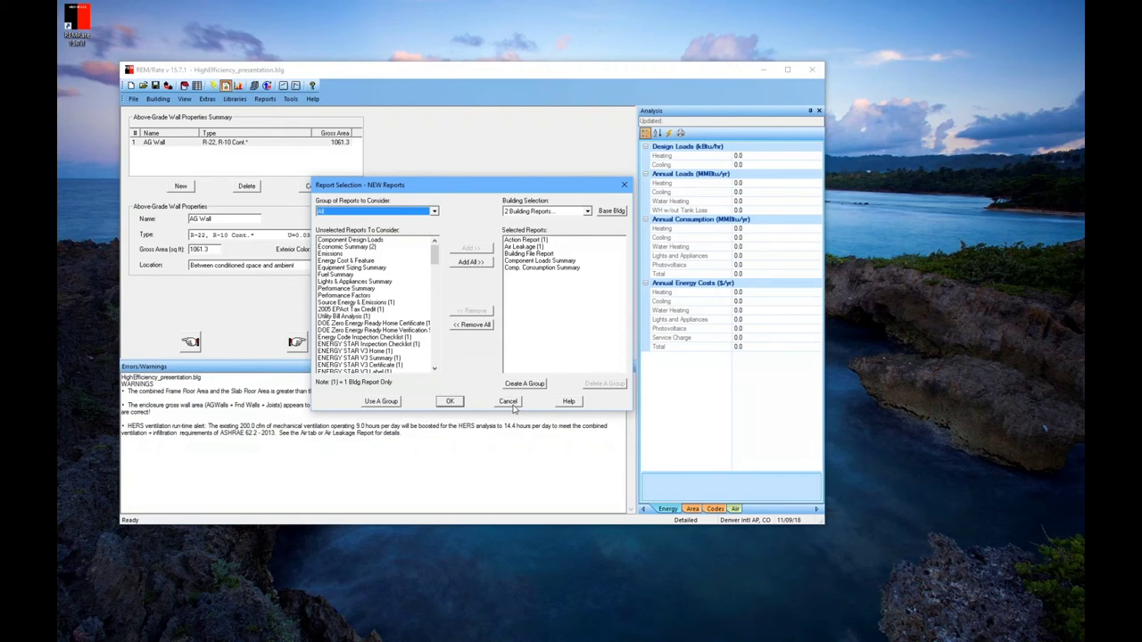
{"action": "left_click", "coordinate": [339, 260]}
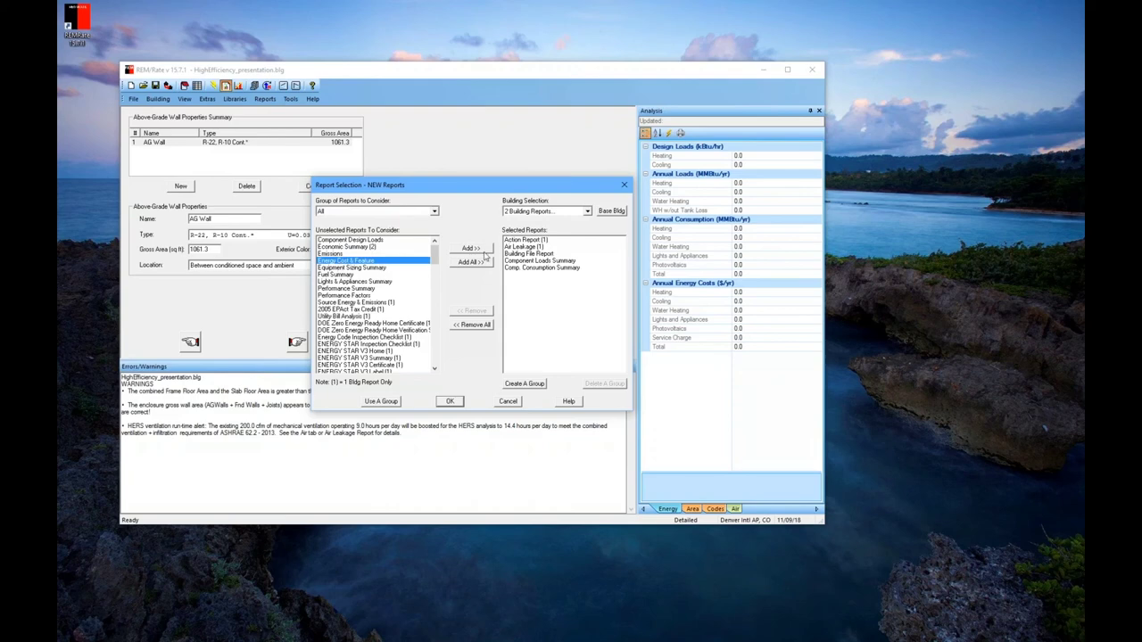
{"action": "left_click", "coordinate": [472, 324]}
{"action": "left_click", "coordinate": [352, 282]}
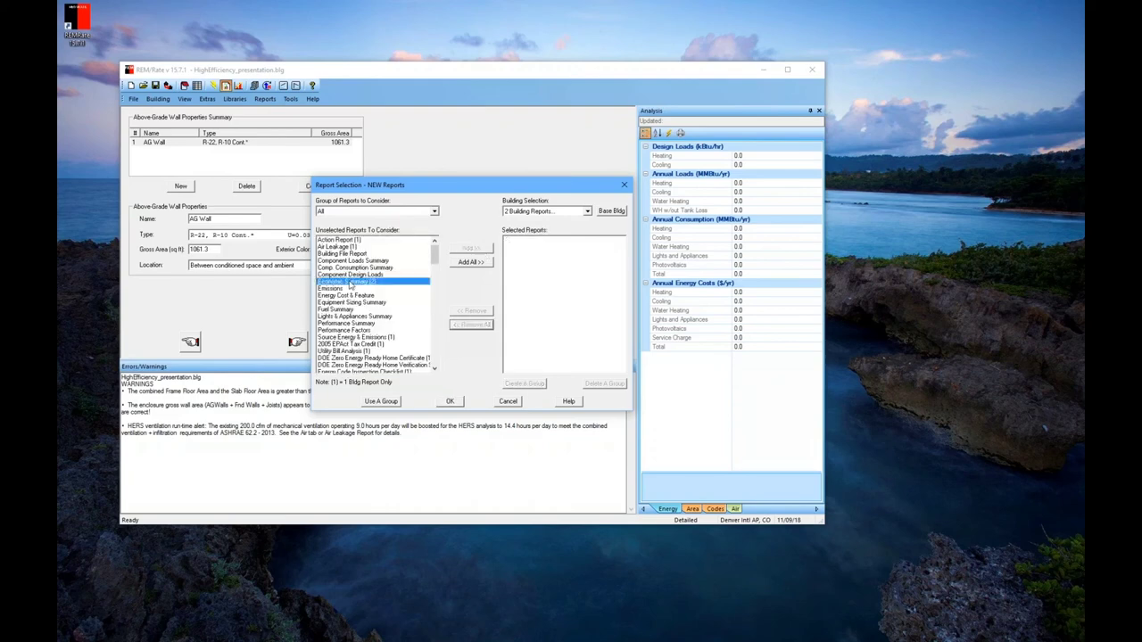
{"action": "left_click", "coordinate": [471, 250]}
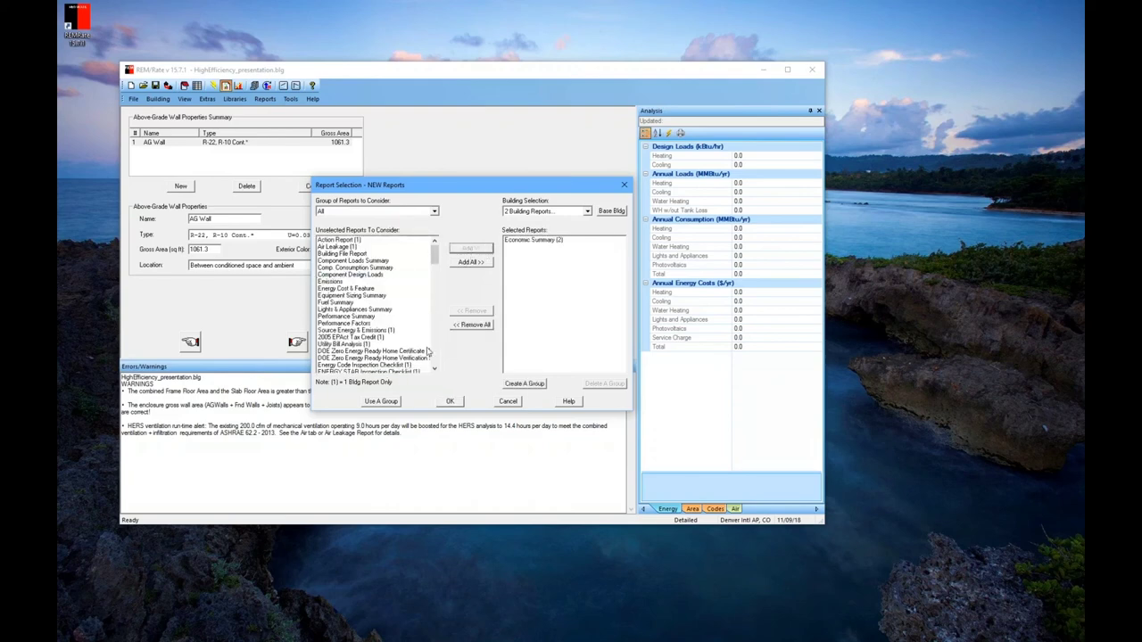
{"action": "left_click", "coordinate": [334, 288]}
{"action": "left_click", "coordinate": [466, 249]}
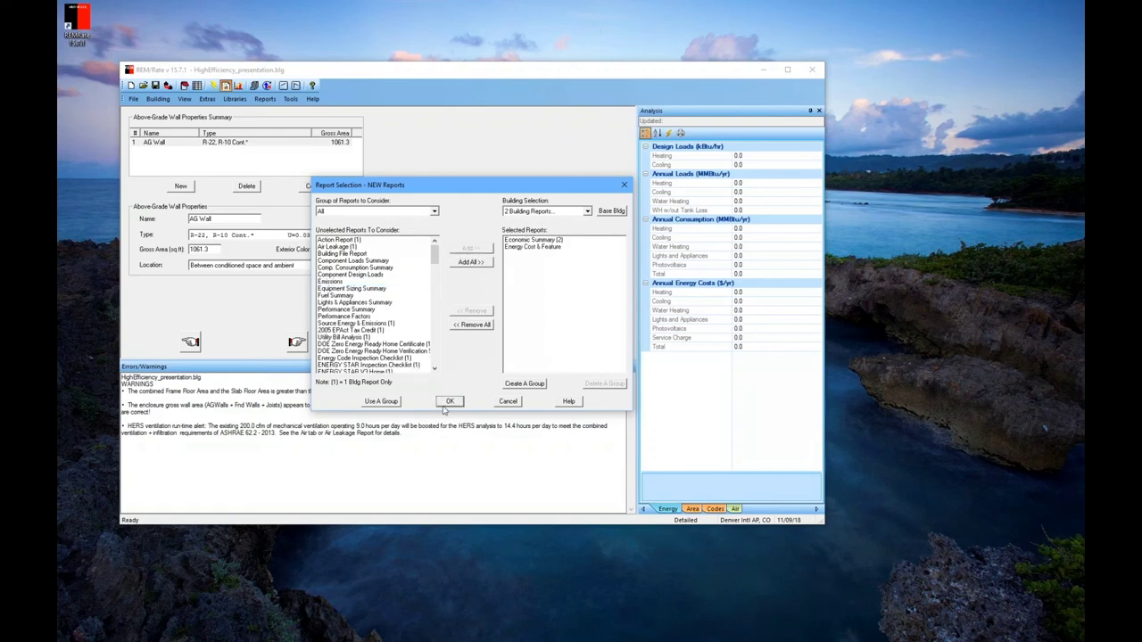
{"action": "left_click", "coordinate": [450, 401]}
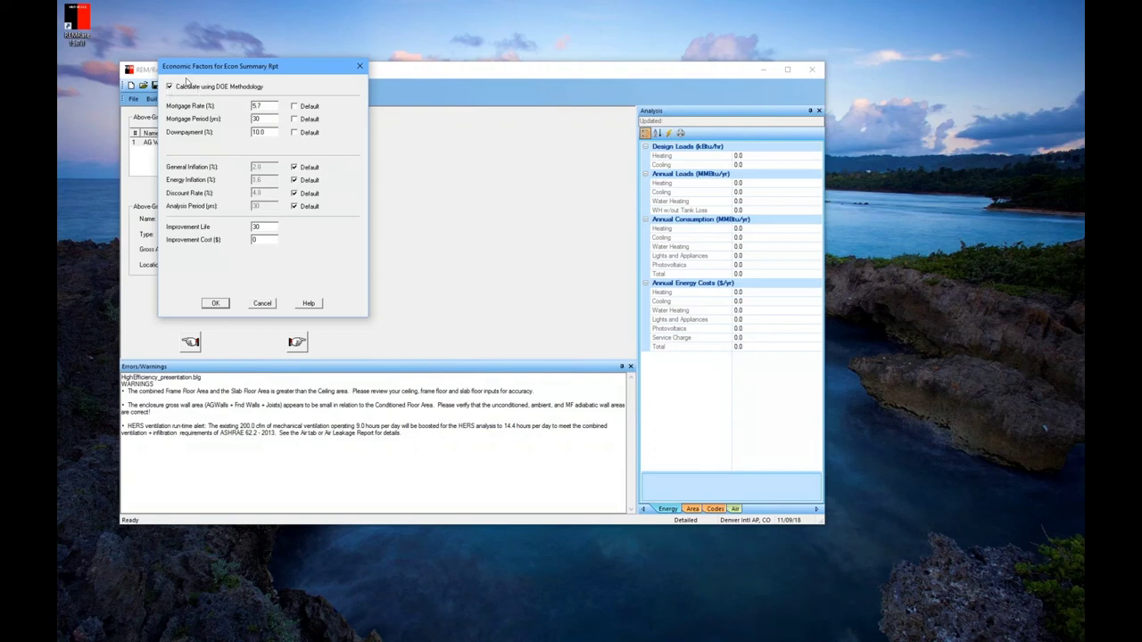
{"action": "left_click", "coordinate": [215, 304]}
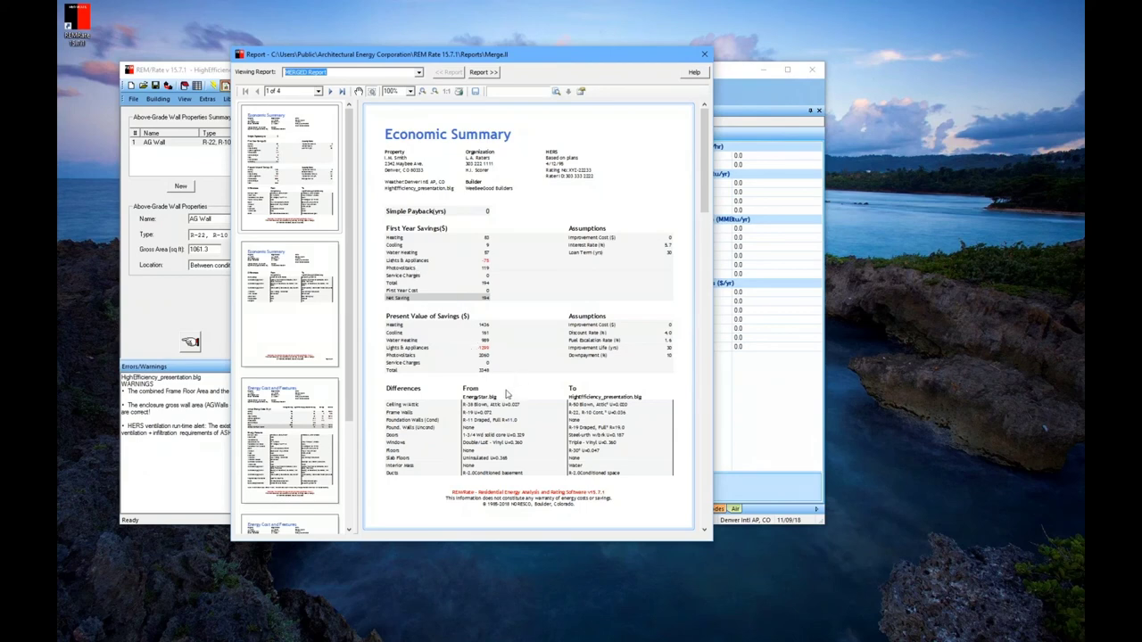
Examine the building differences in the Economic Summary and the annual costs and features in the Energy Cost and Features report
{"action": "scroll", "coordinate": [498, 432], "scroll_direction": "down", "scroll_amount": 10}
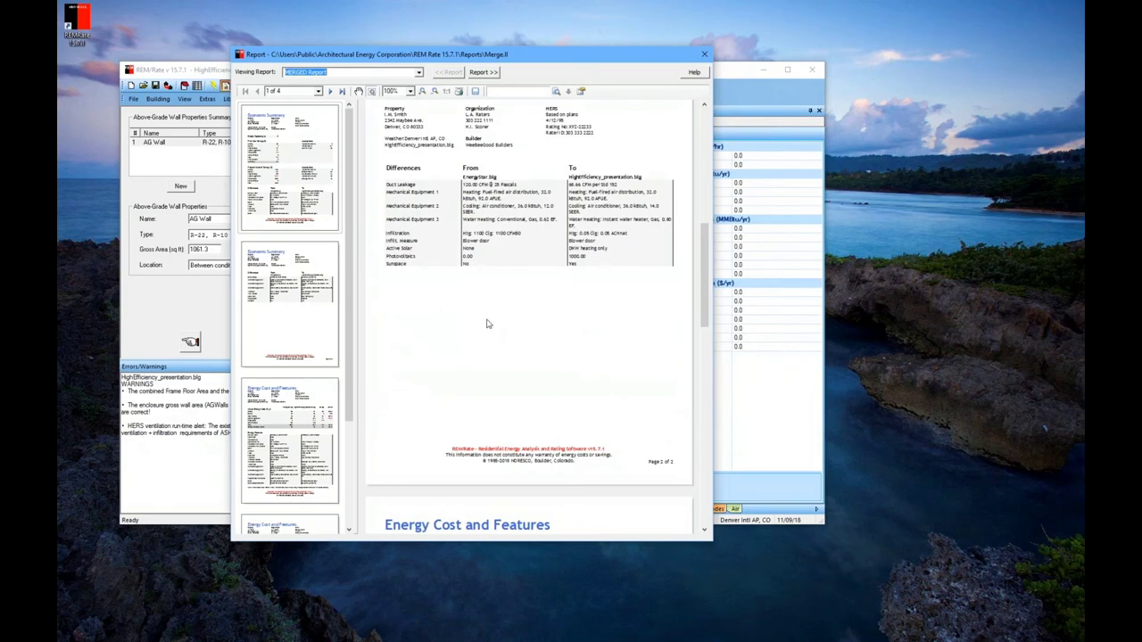
{"action": "scroll", "coordinate": [488, 324], "scroll_direction": "down", "scroll_amount": 1}
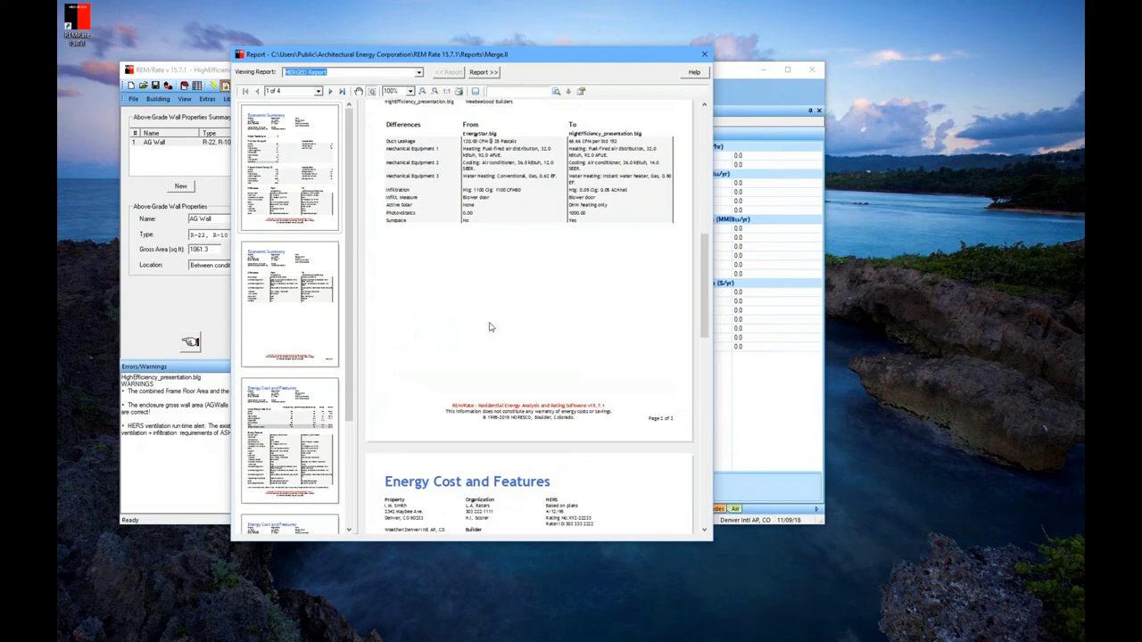
{"action": "scroll", "coordinate": [489, 325], "scroll_direction": "down", "scroll_amount": 8}
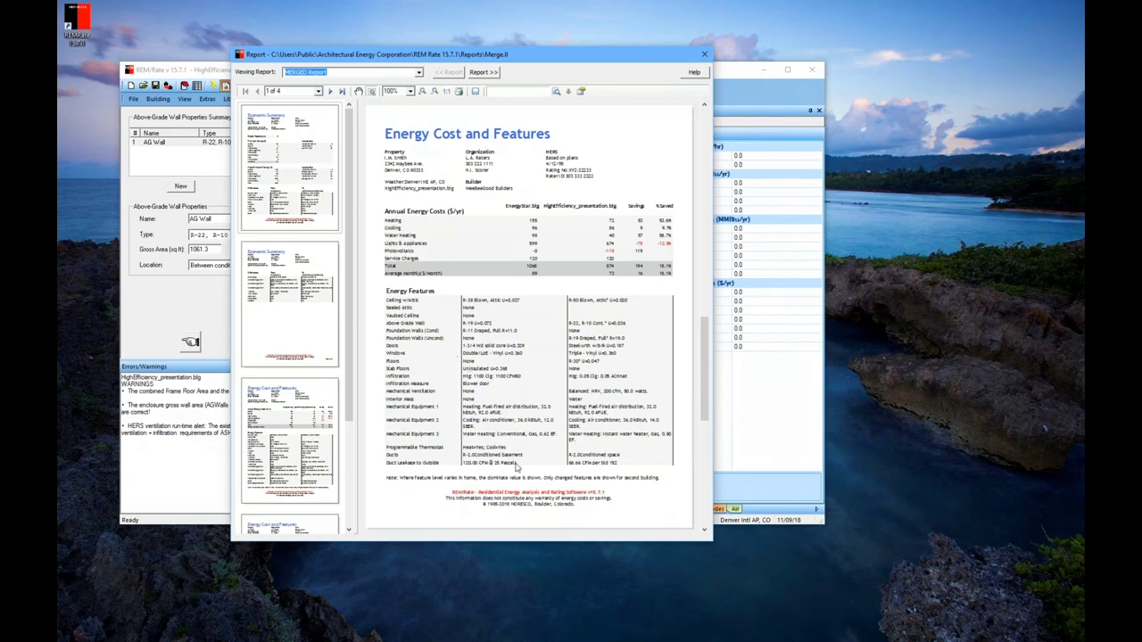
{"action": "scroll", "coordinate": [514, 429], "scroll_direction": "down", "scroll_amount": 2}
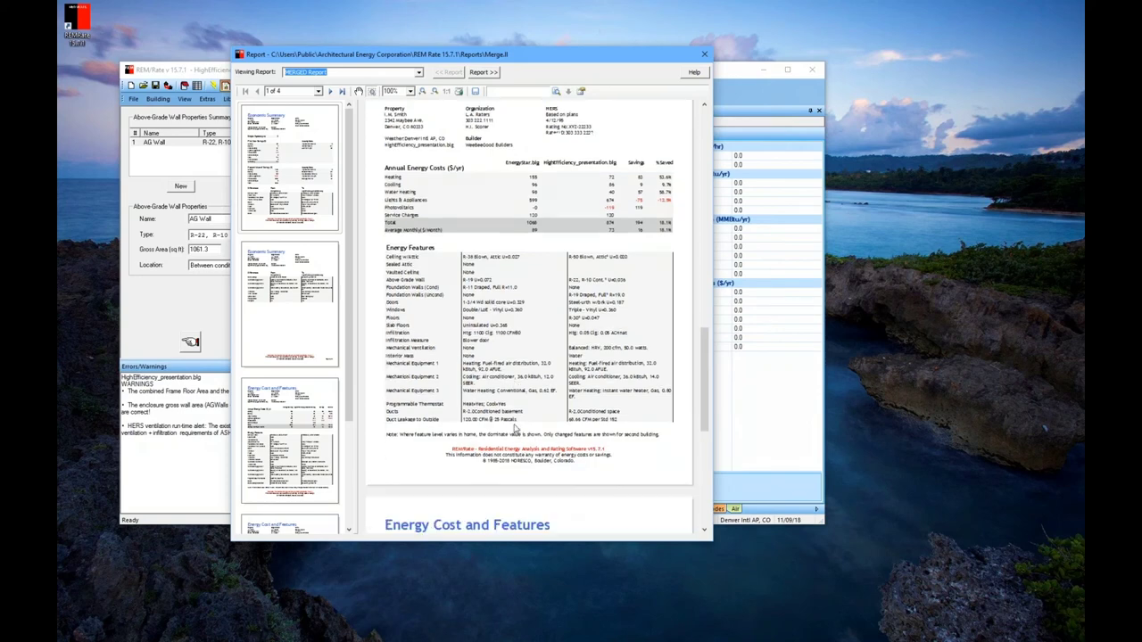
{"action": "scroll", "coordinate": [514, 429], "scroll_direction": "down", "scroll_amount": 5}
{"action": "scroll", "coordinate": [513, 426], "scroll_direction": "up", "scroll_amount": 5}
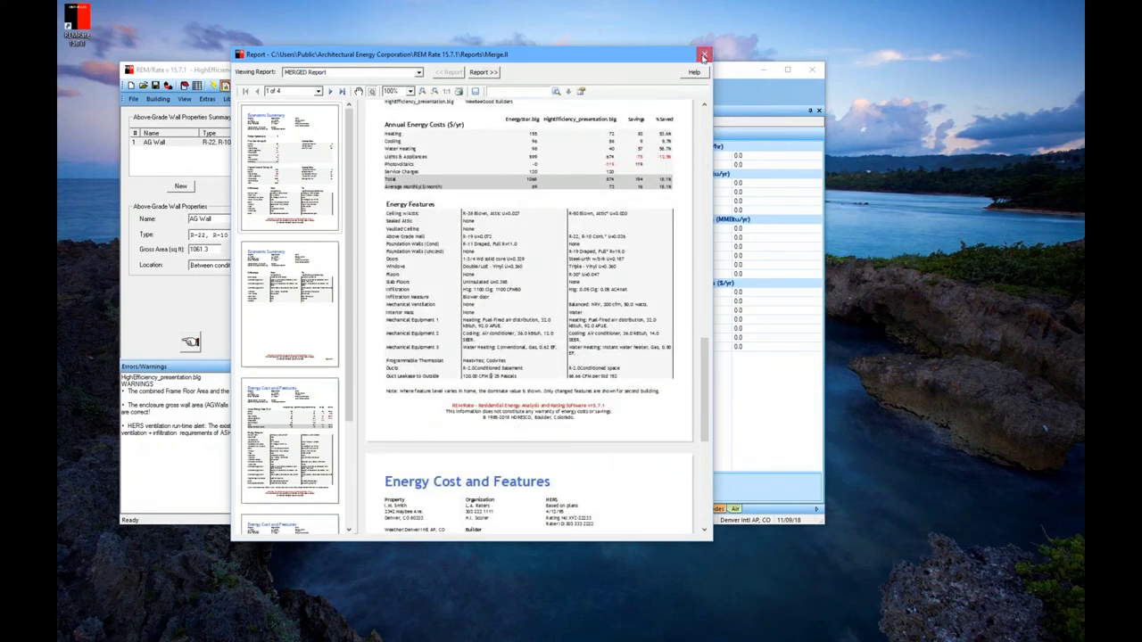
Close the merged report, review the Energy Analysis report group and the custom report group naming, and leave report selection without creating a group
{"action": "left_click", "coordinate": [704, 56]}
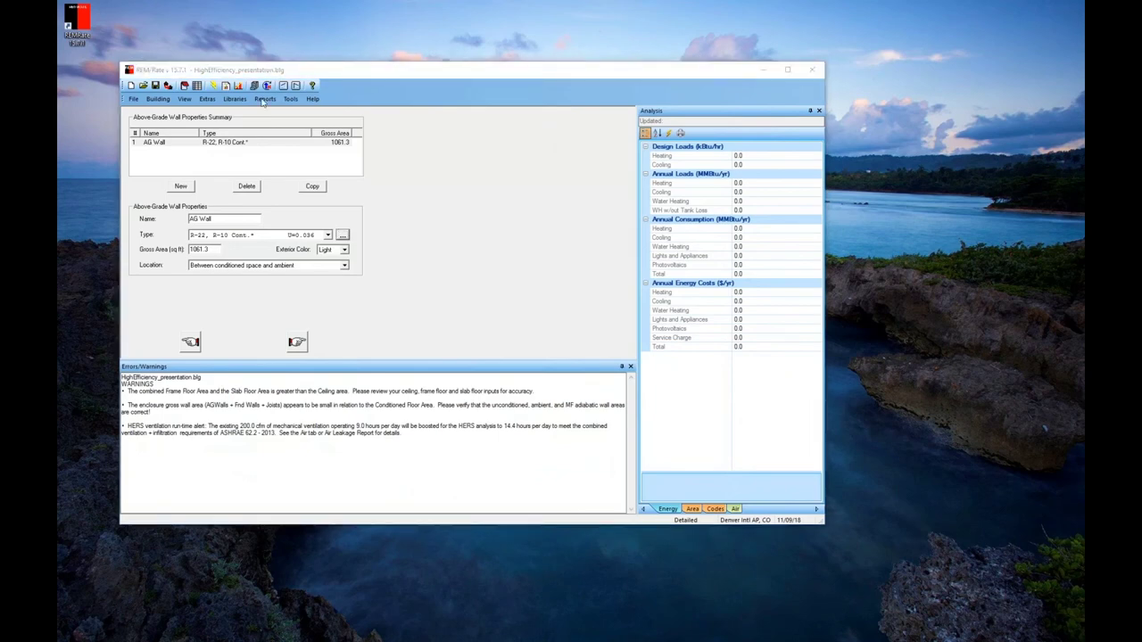
{"action": "left_click", "coordinate": [226, 86]}
{"action": "left_click", "coordinate": [373, 216]}
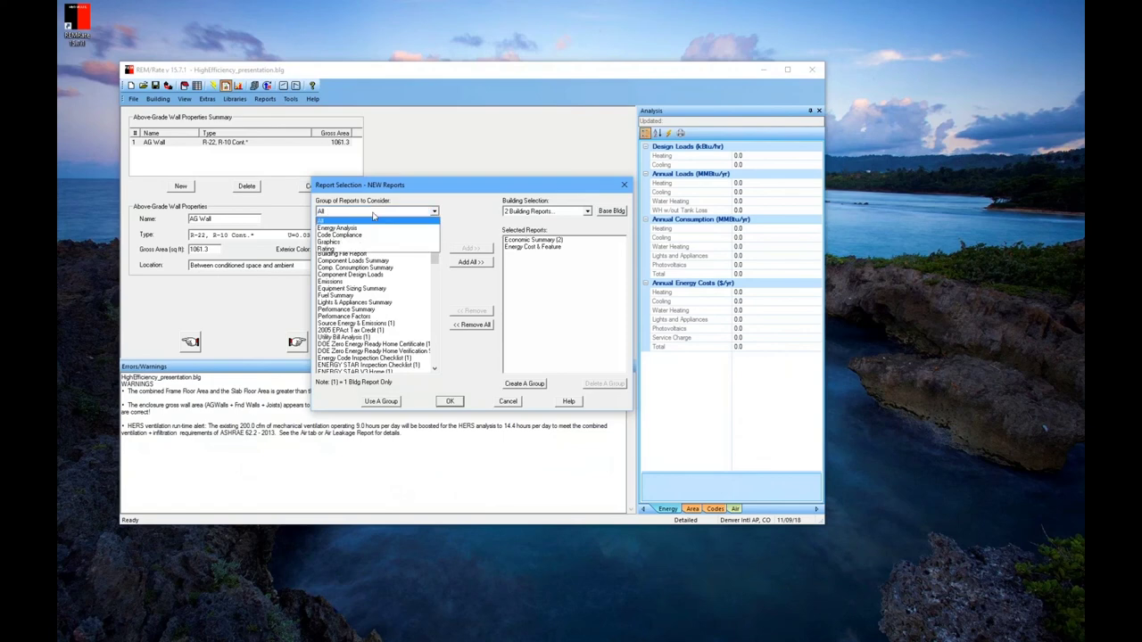
{"action": "left_click", "coordinate": [374, 234]}
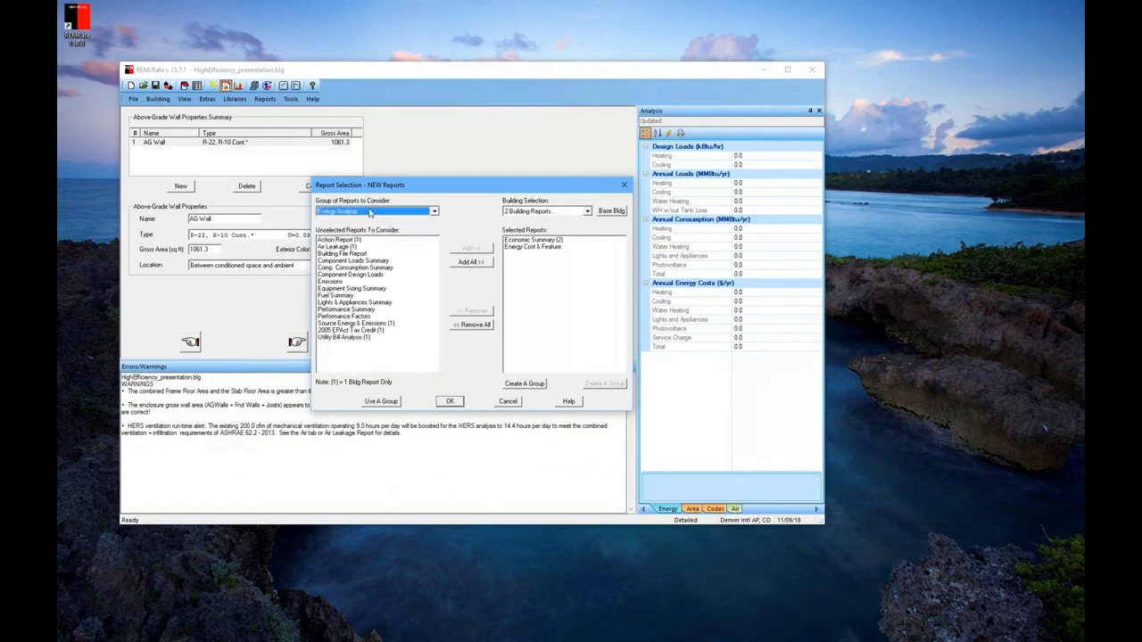
{"action": "left_click", "coordinate": [370, 209]}
{"action": "left_click", "coordinate": [385, 211]}
{"action": "left_click", "coordinate": [538, 387]}
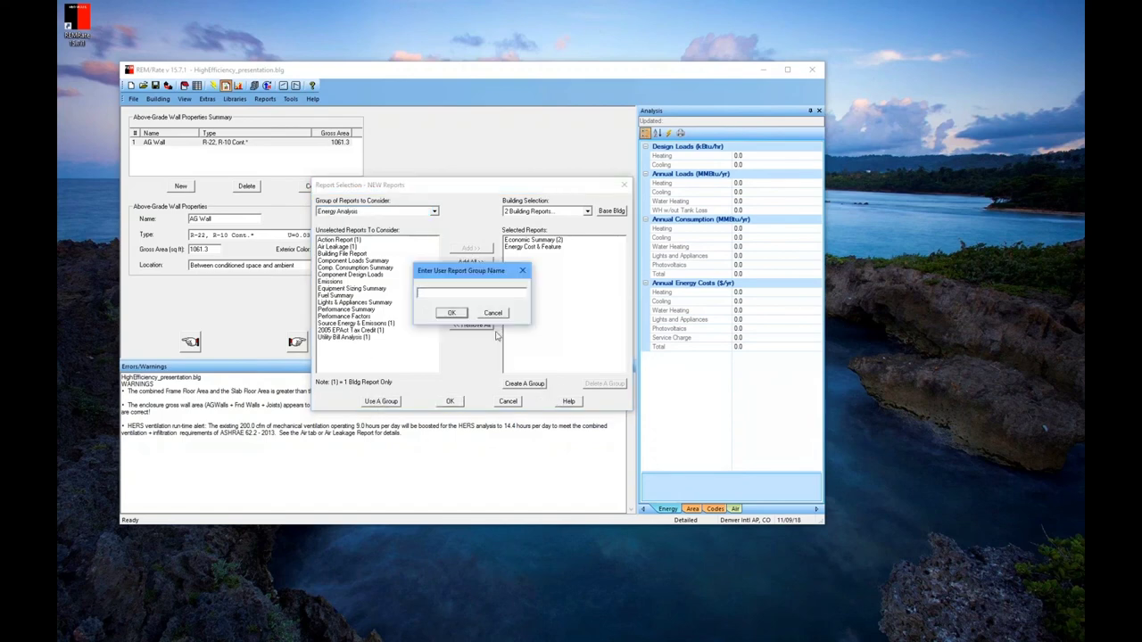
{"action": "left_click", "coordinate": [493, 314]}
{"action": "left_click", "coordinate": [624, 184]}
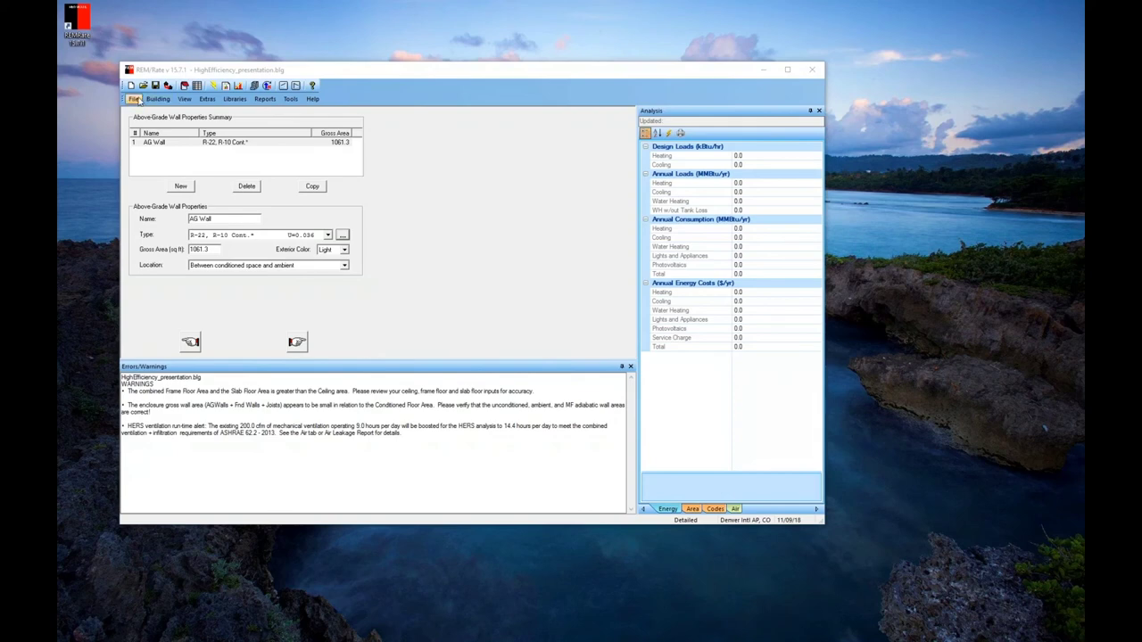
Start a batch file modification and add the building files from CrawlSpaceBuilding.blg through MobileHome.blg
{"action": "left_click", "coordinate": [134, 99]}
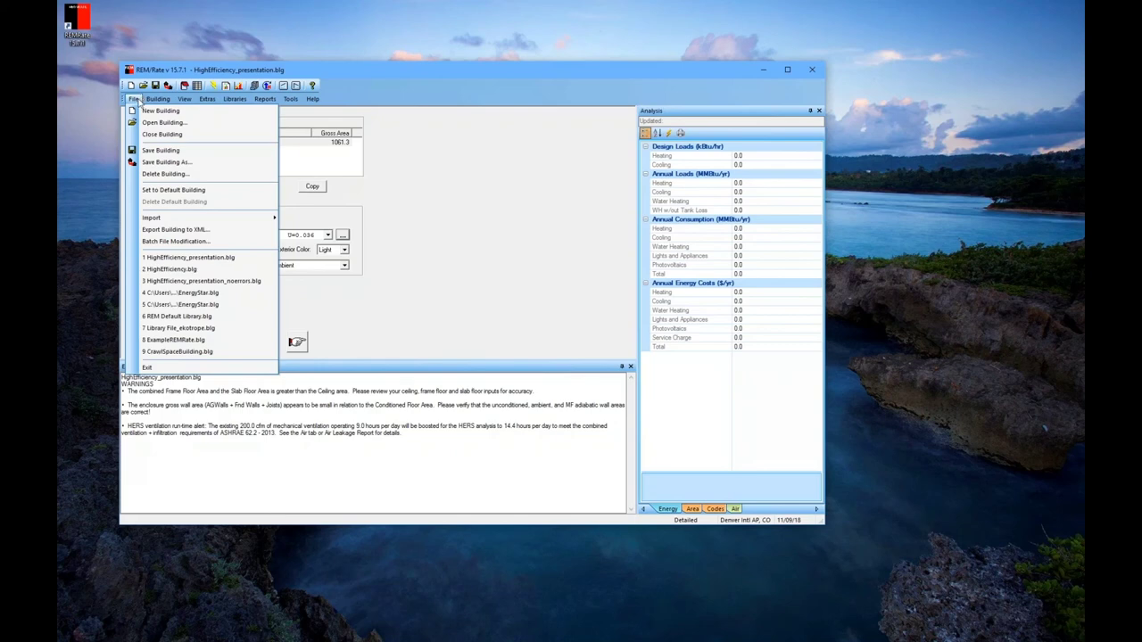
{"action": "left_click", "coordinate": [178, 243]}
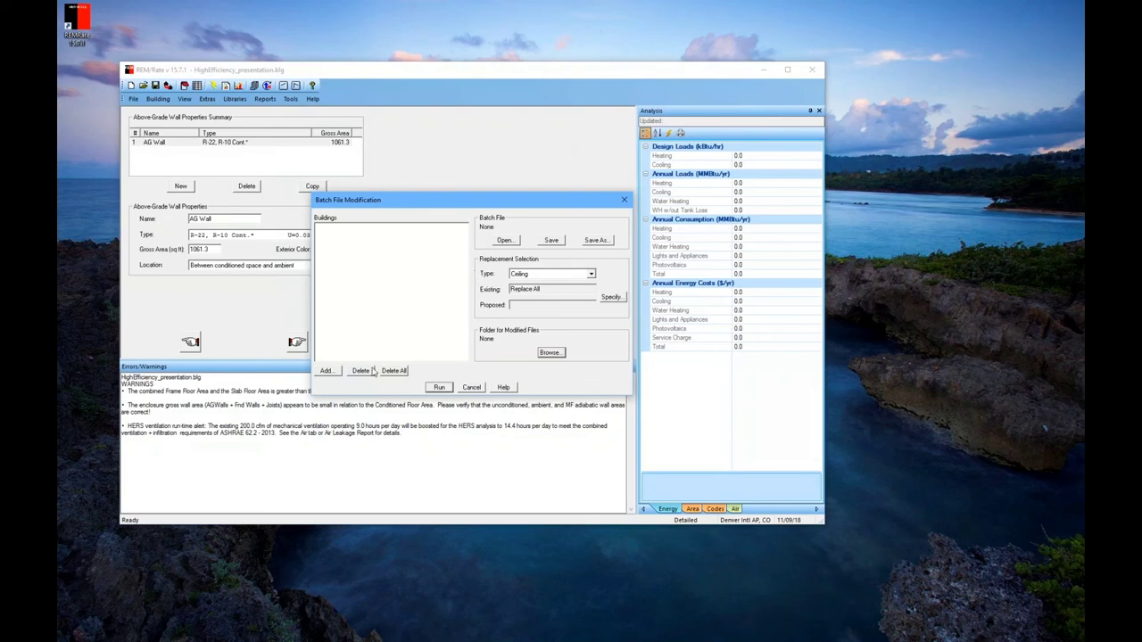
{"action": "left_click", "coordinate": [327, 370]}
{"action": "left_click", "coordinate": [451, 282]}
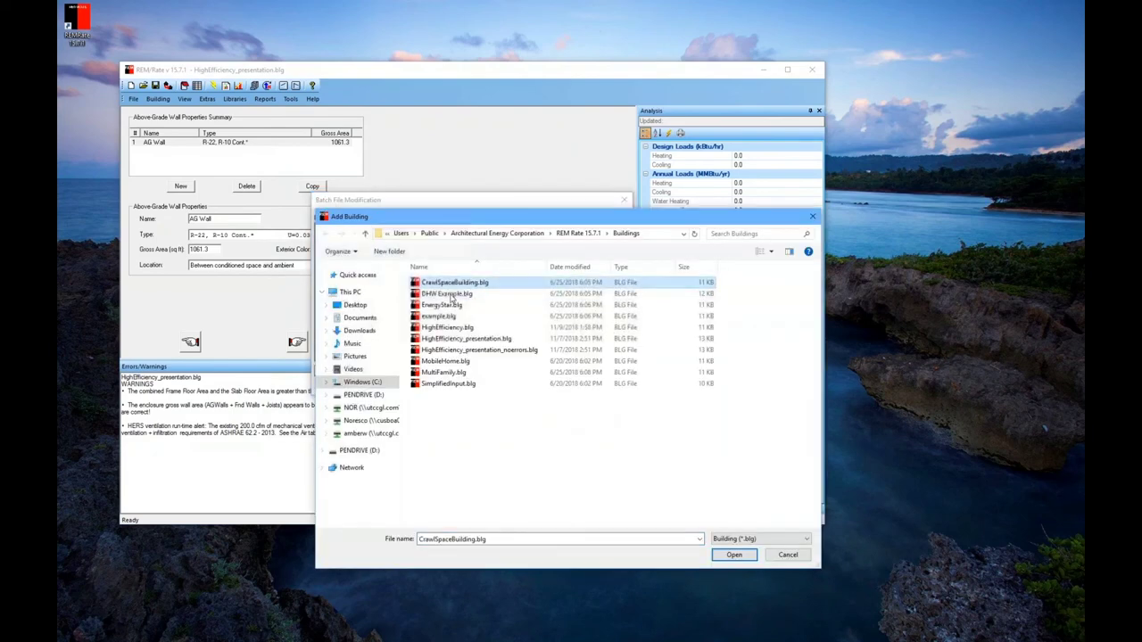
{"action": "left_click", "coordinate": [445, 360], "text": "shift"}
{"action": "left_click", "coordinate": [734, 554]}
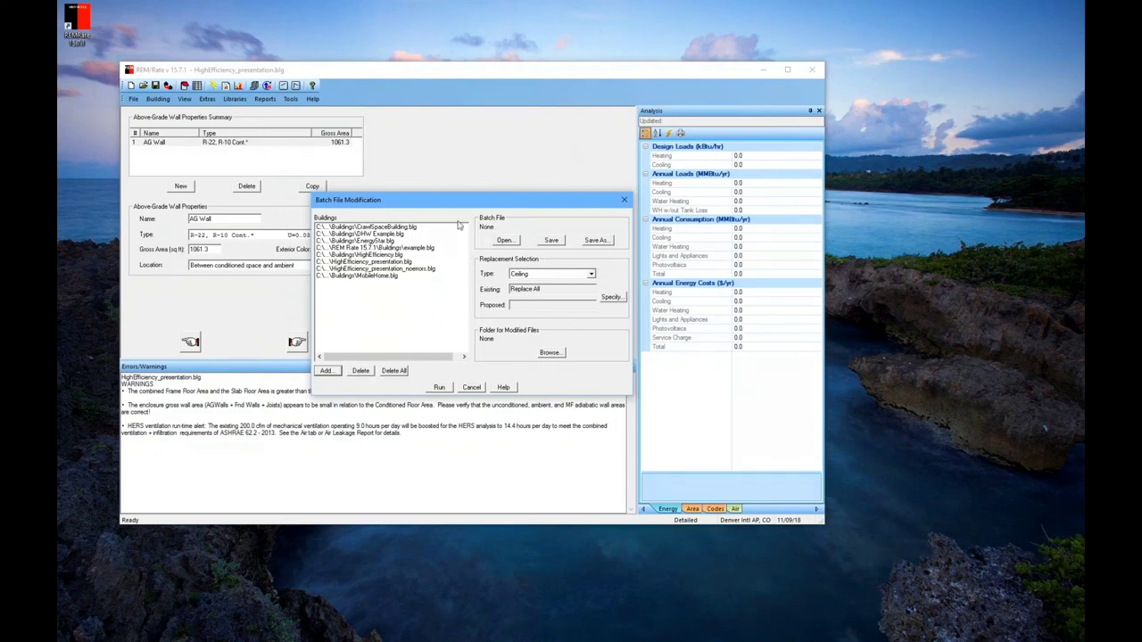
Set the batch replacement type to Window/Skylight, replacing all existing windows with Double Ref Clear L
{"action": "left_click", "coordinate": [573, 276]}
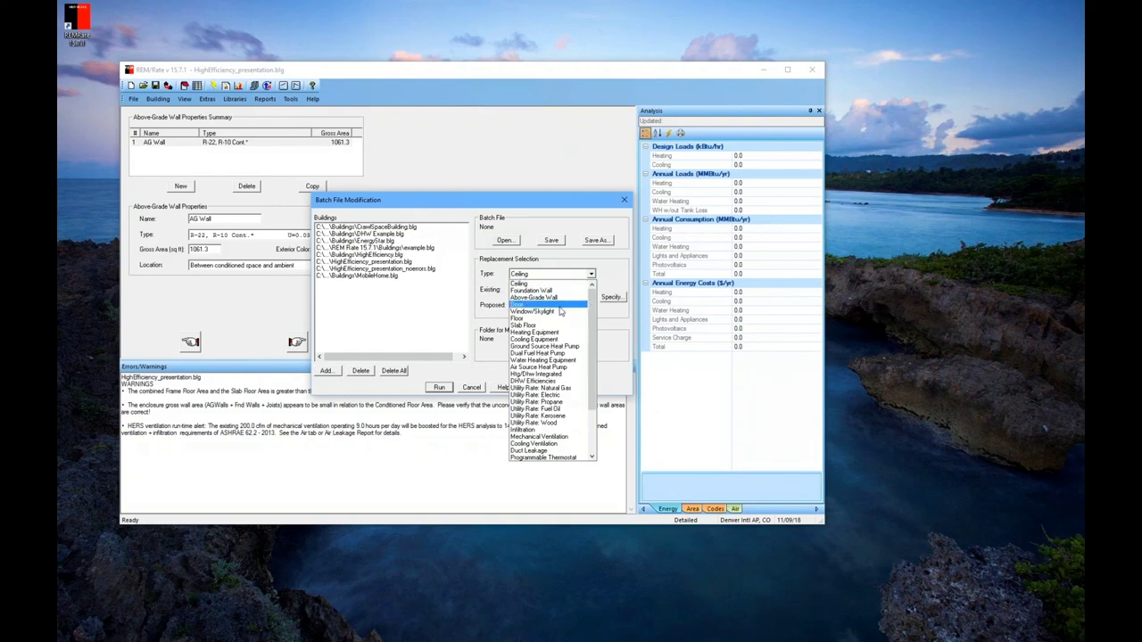
{"action": "left_click", "coordinate": [563, 312]}
{"action": "left_click", "coordinate": [613, 299]}
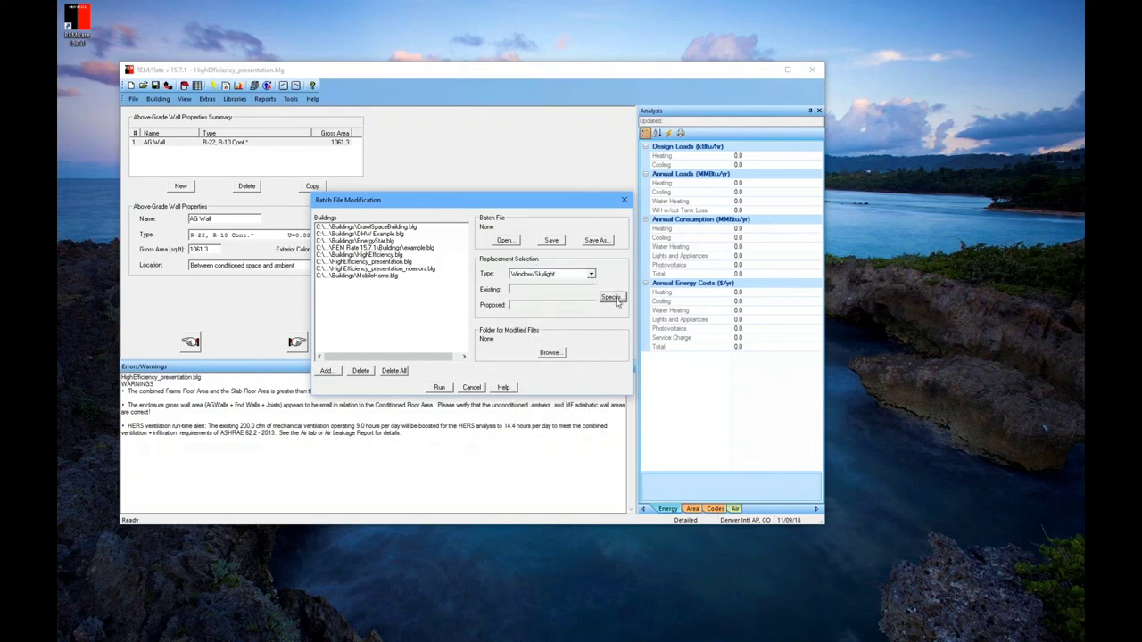
{"action": "left_click", "coordinate": [429, 266]}
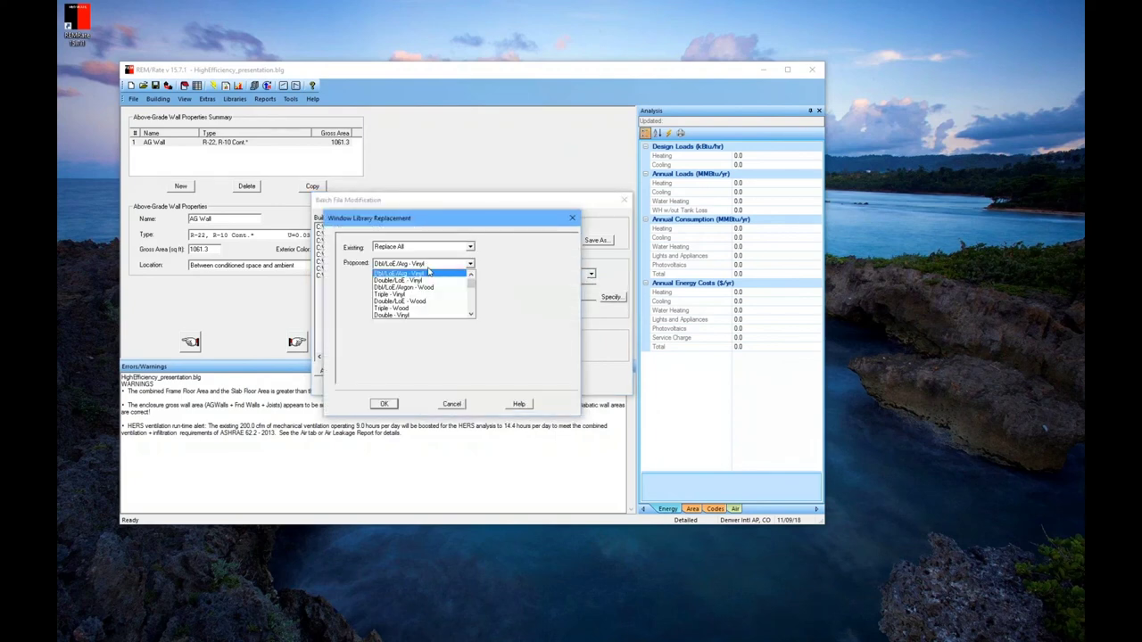
{"action": "left_click", "coordinate": [420, 315]}
{"action": "left_click", "coordinate": [443, 268]}
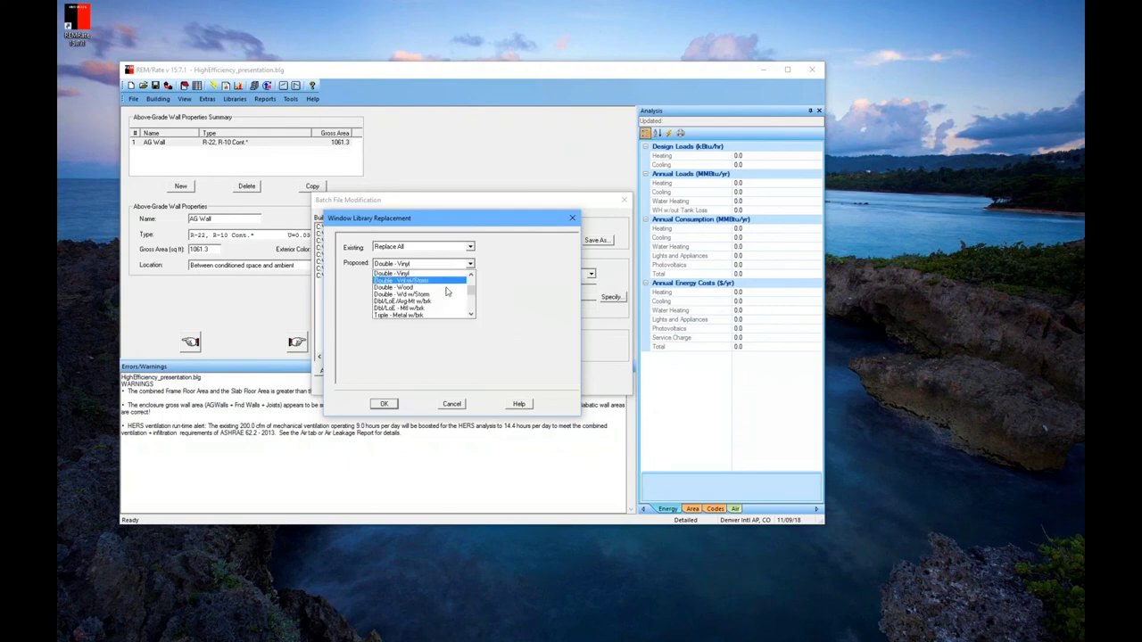
{"action": "scroll", "coordinate": [472, 297], "scroll_direction": "down", "scroll_amount": 3}
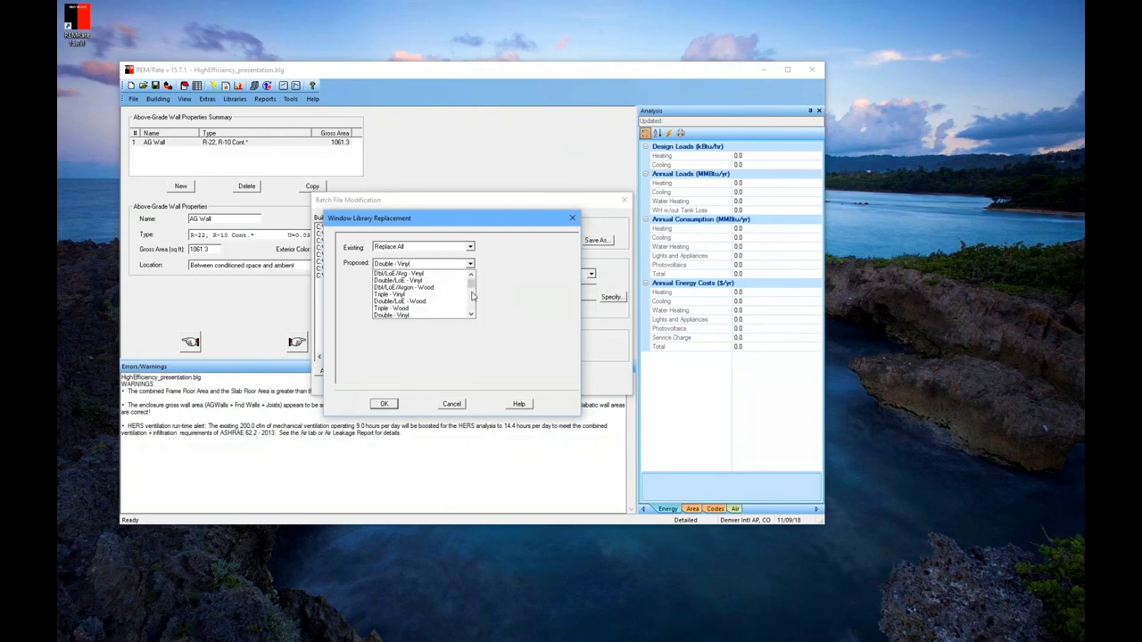
{"action": "scroll", "coordinate": [437, 294], "scroll_direction": "down", "scroll_amount": 3}
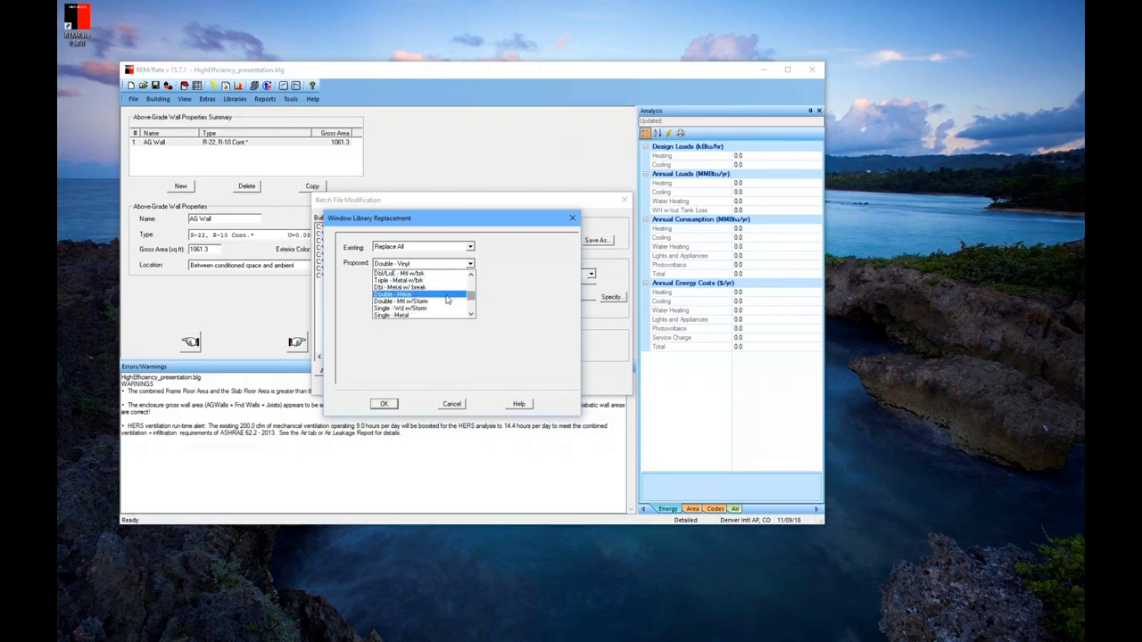
{"action": "scroll", "coordinate": [471, 314], "scroll_direction": "down", "scroll_amount": 5}
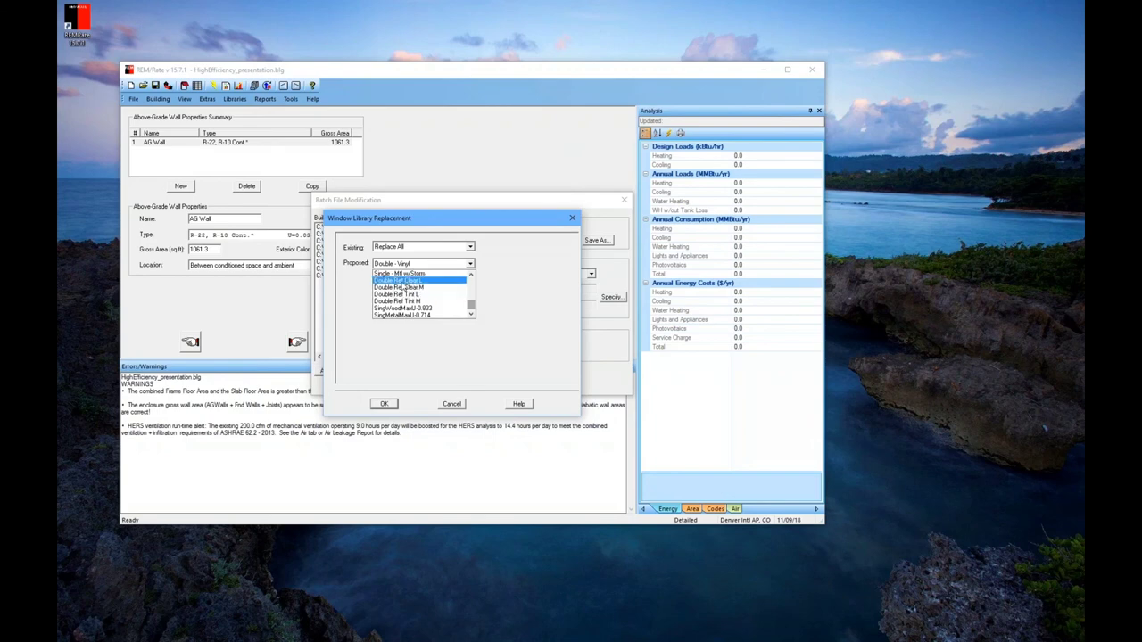
{"action": "left_click", "coordinate": [415, 280]}
{"action": "left_click", "coordinate": [385, 404]}
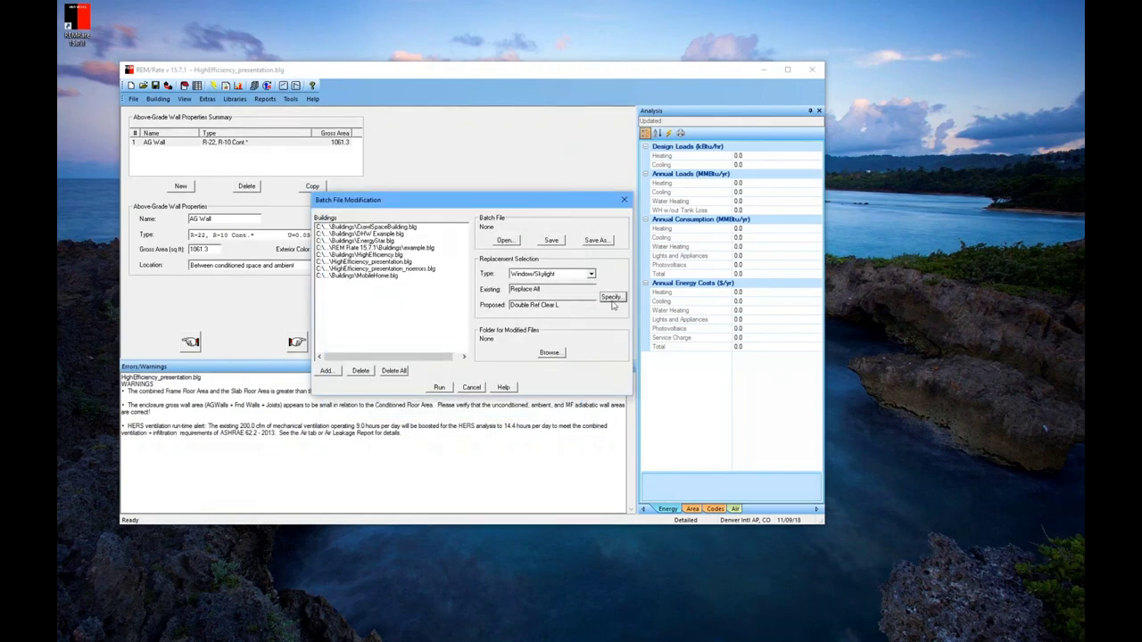
Create a folder named "batch file" inside REM training and use it as the folder for modified files
{"action": "left_click", "coordinate": [549, 353]}
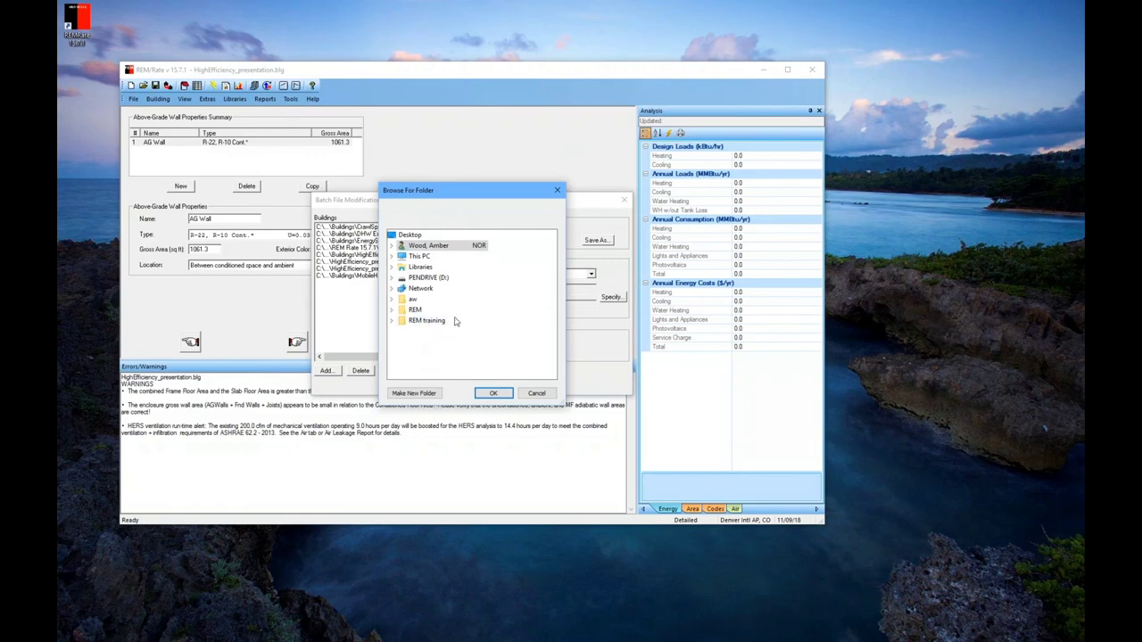
{"action": "left_click", "coordinate": [431, 321]}
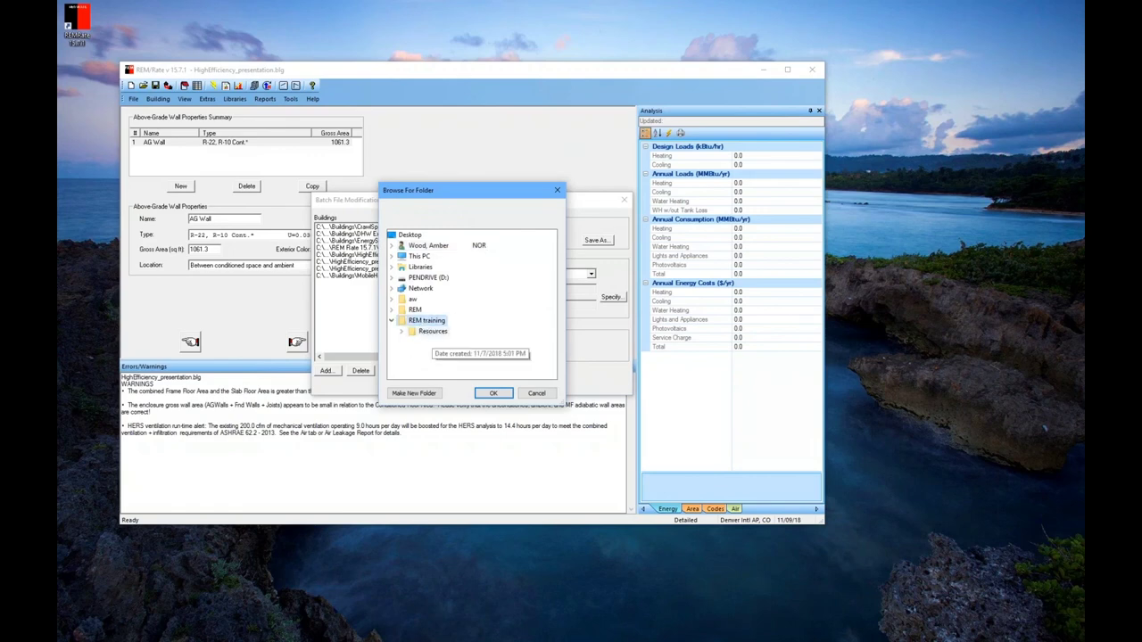
{"action": "left_click", "coordinate": [413, 393]}
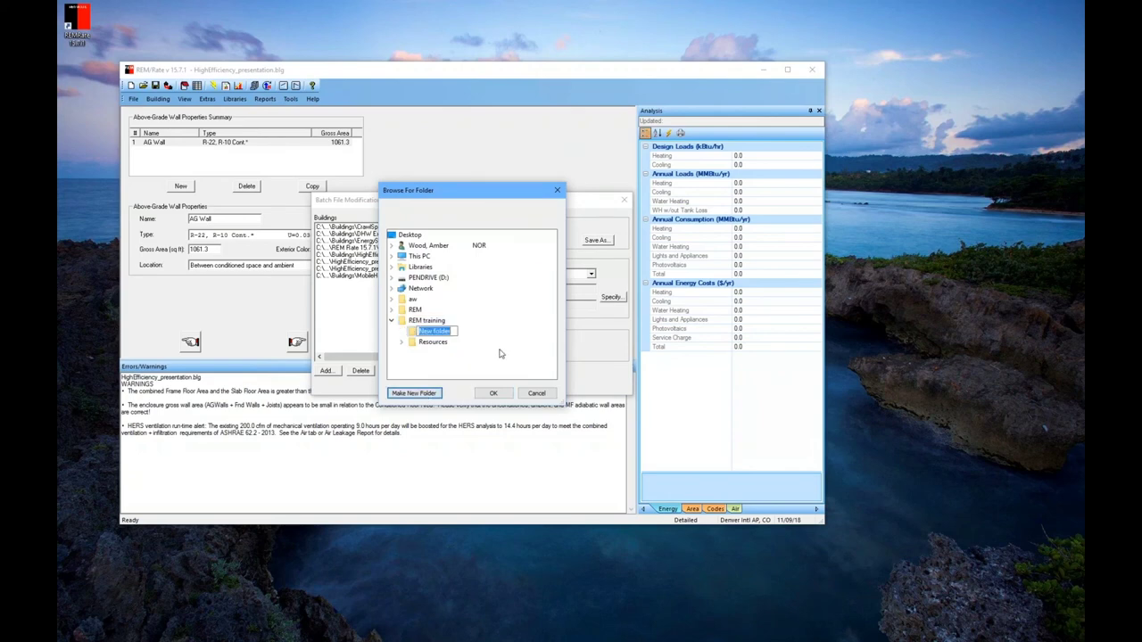
{"action": "type", "text": "batch file"}
{"action": "left_click", "coordinate": [491, 394]}
{"action": "left_click", "coordinate": [490, 396]}
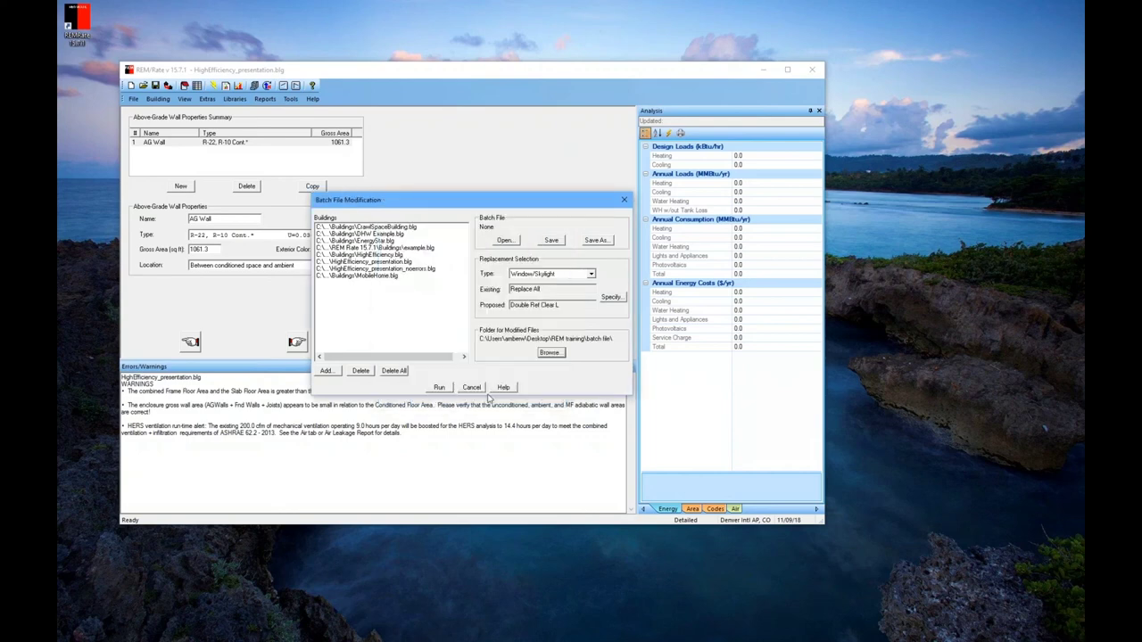
Run the batch file modification, review the Batch Modification Log Report, and close it
{"action": "left_click", "coordinate": [437, 389]}
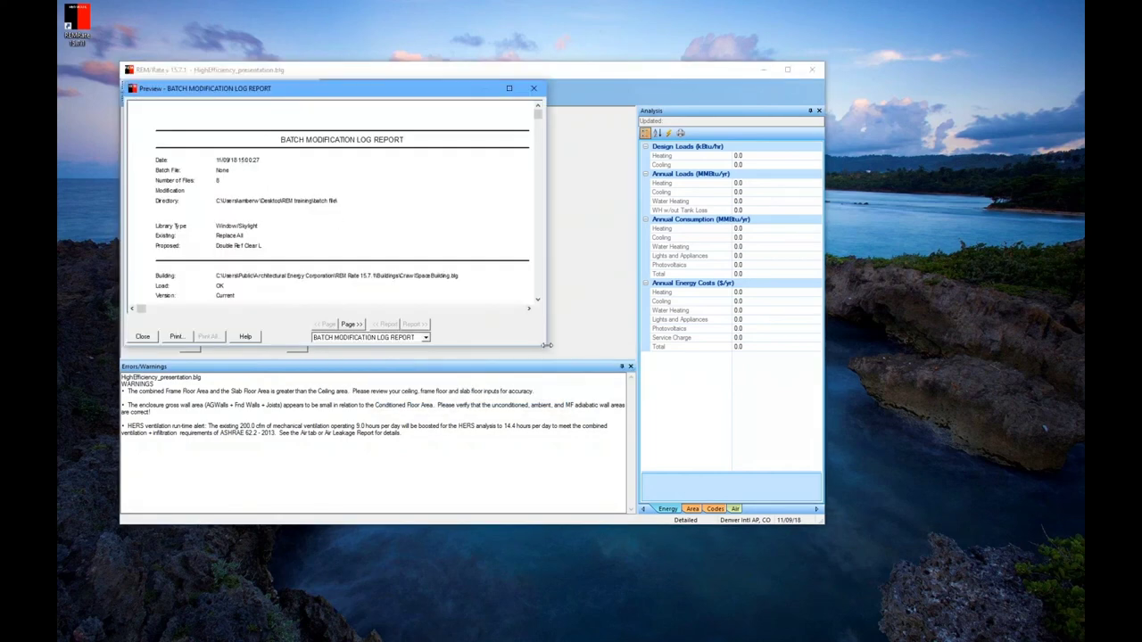
{"action": "left_click_drag", "start_coordinate": [547, 347], "coordinate": [666, 346]}
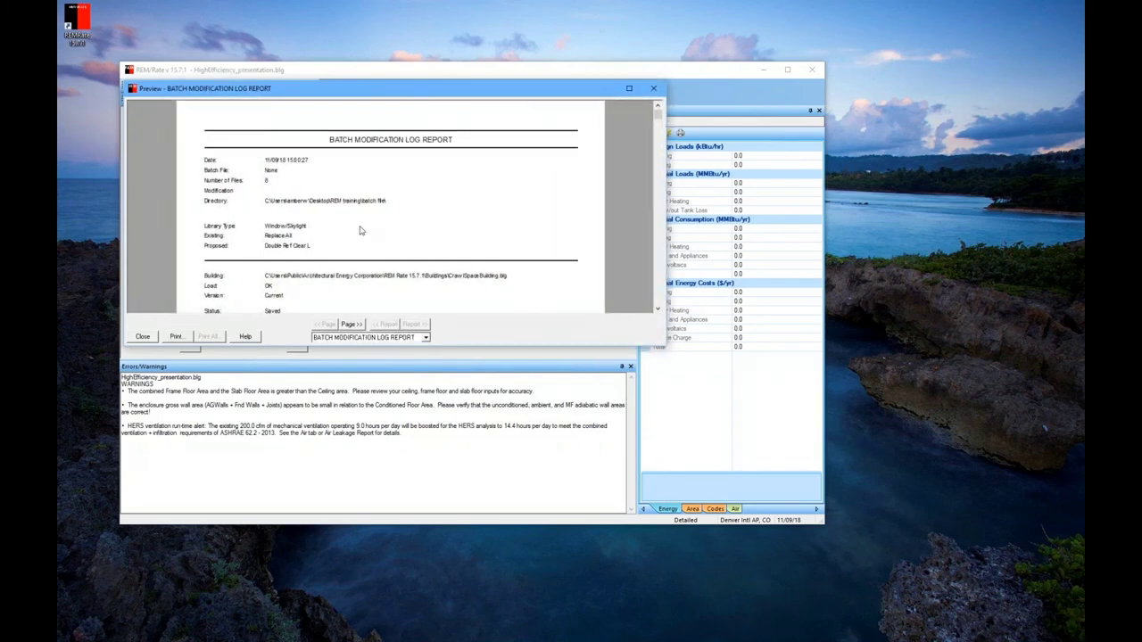
{"action": "scroll", "coordinate": [361, 230], "scroll_direction": "down", "scroll_amount": 1}
{"action": "scroll", "coordinate": [361, 231], "scroll_direction": "down", "scroll_amount": 3}
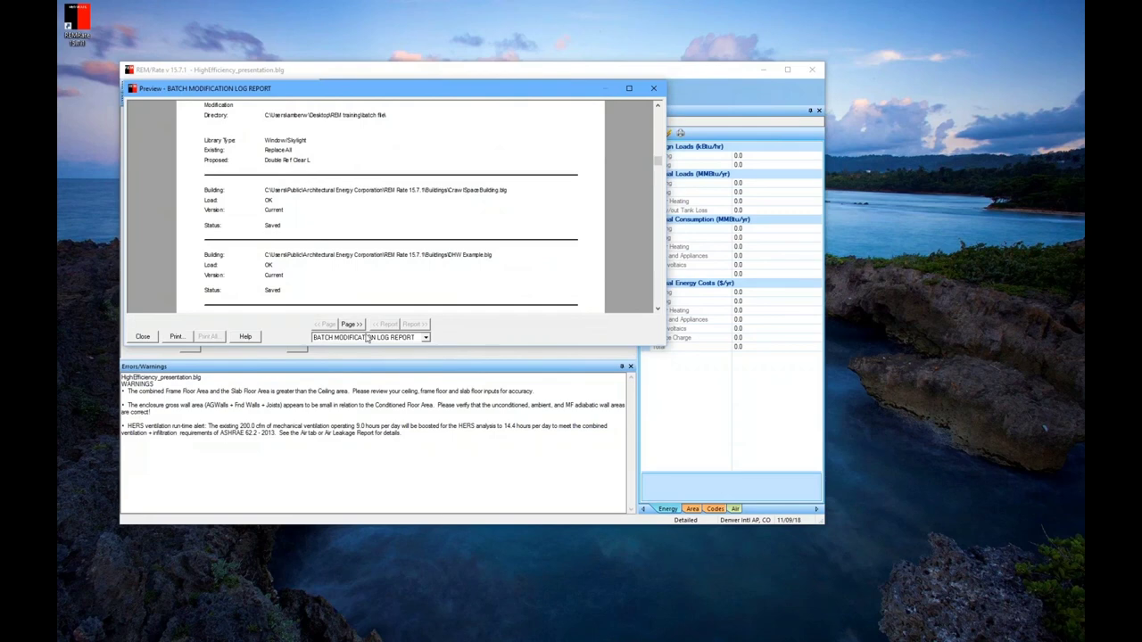
{"action": "left_click", "coordinate": [653, 91]}
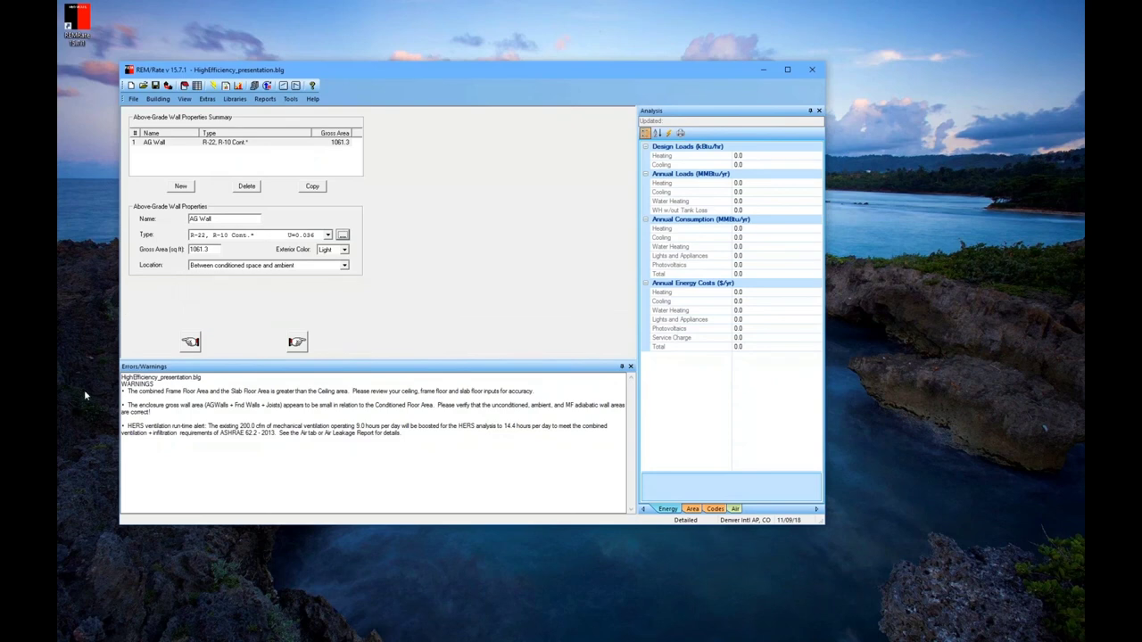
Examine the batch reporting options with Reports enabled, including its report selection, and close the batch dialog without running it
{"action": "left_click", "coordinate": [265, 99]}
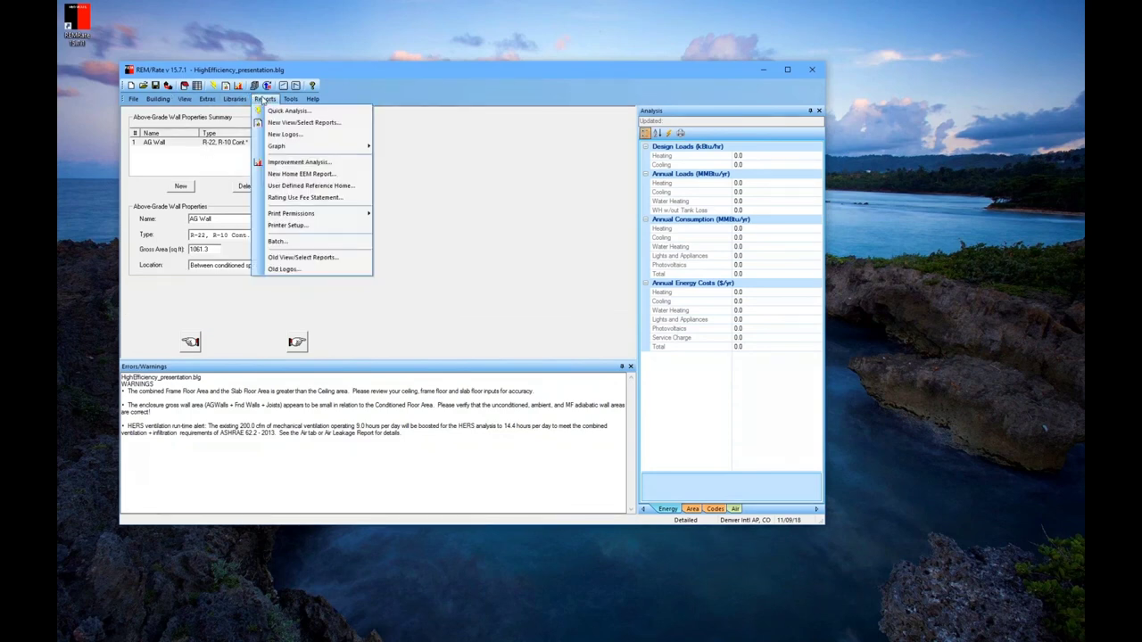
{"action": "left_click", "coordinate": [278, 242]}
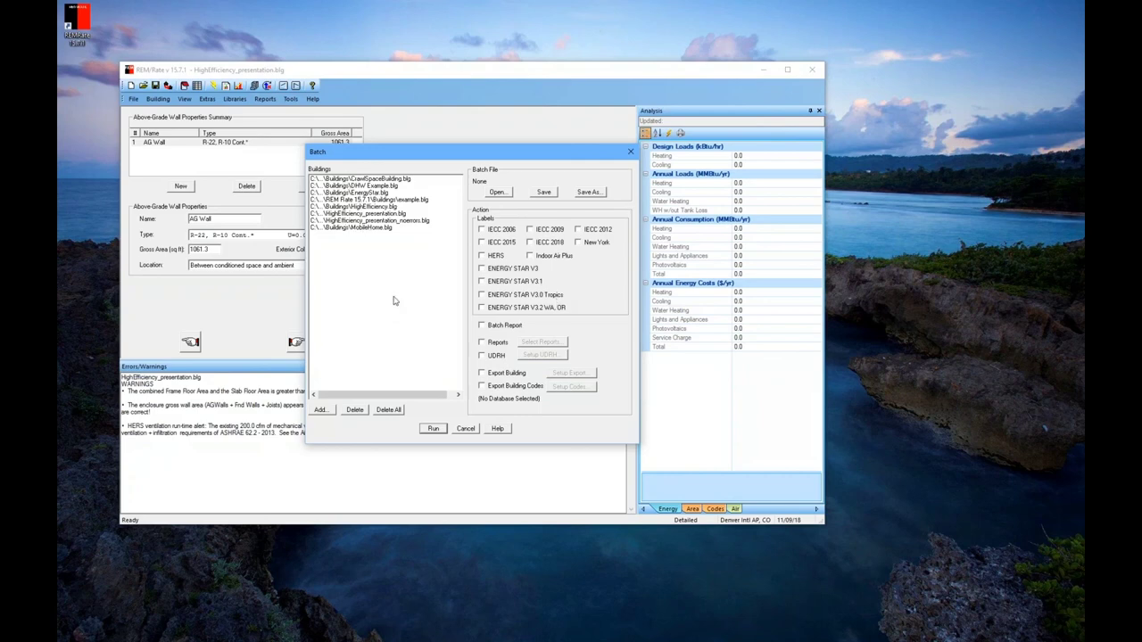
{"action": "left_click", "coordinate": [481, 344]}
{"action": "left_click", "coordinate": [541, 342]}
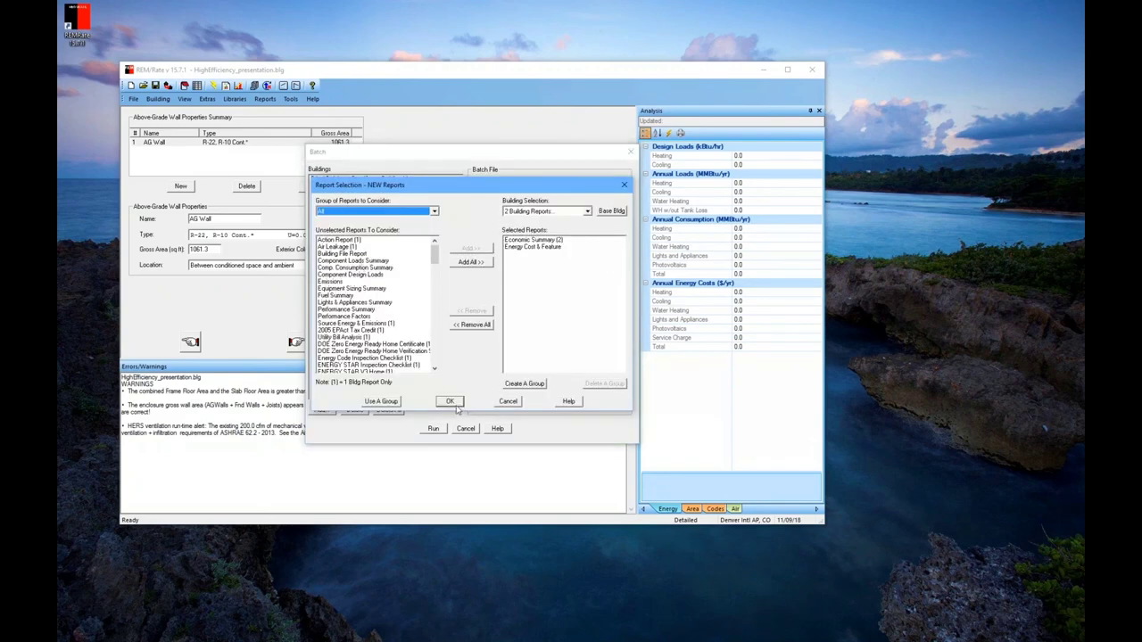
{"action": "left_click", "coordinate": [515, 406]}
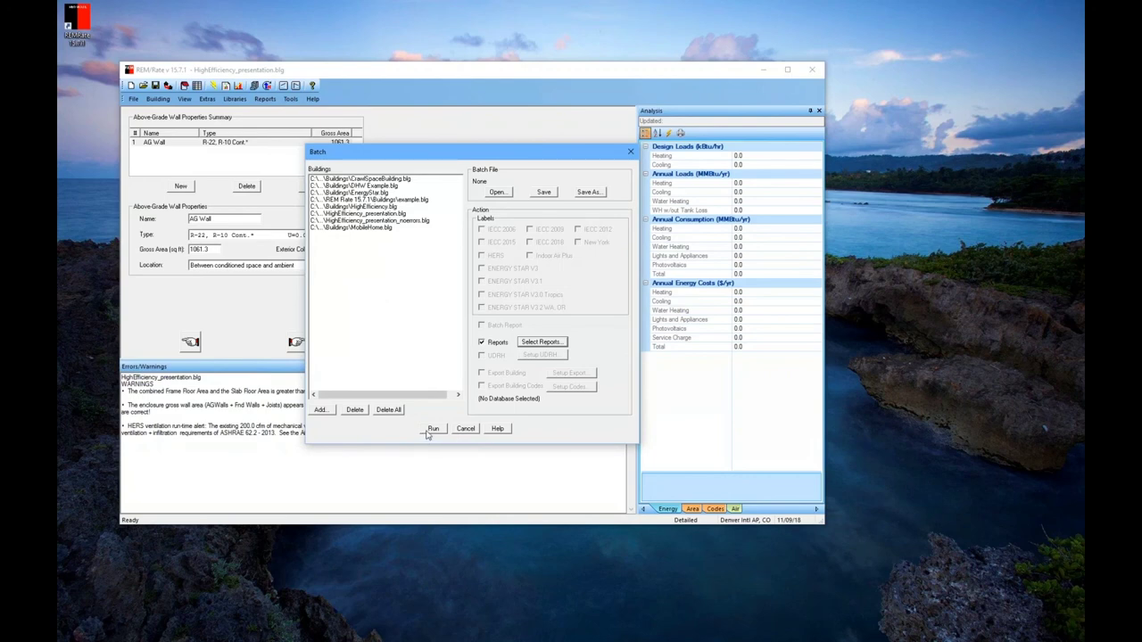
{"action": "left_click", "coordinate": [630, 152]}
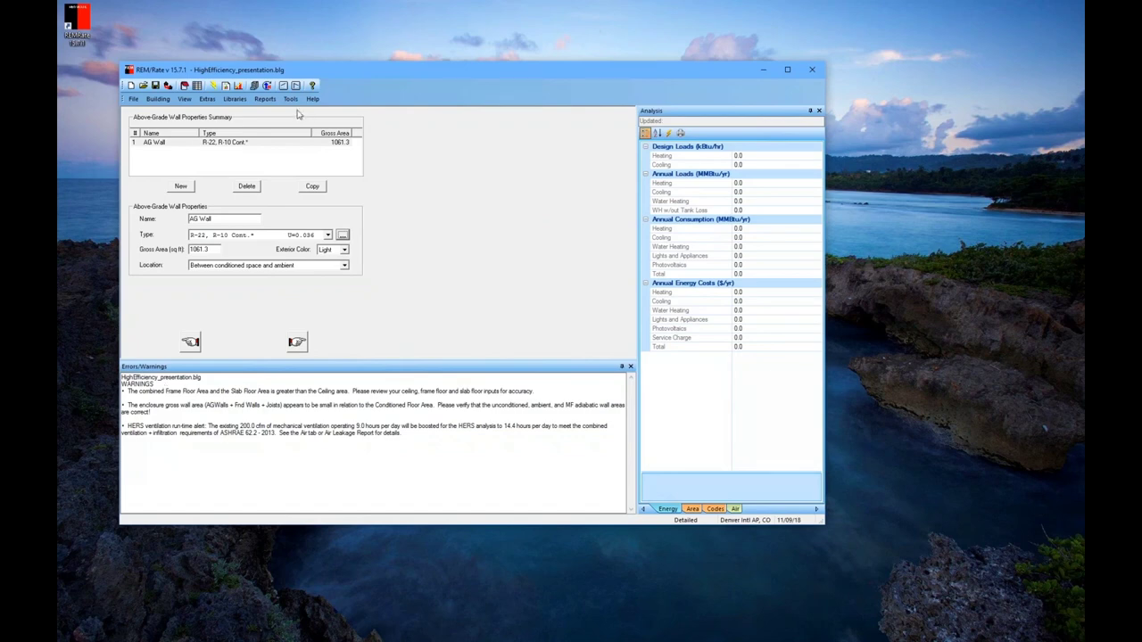
{"action": "left_click", "coordinate": [265, 99]}
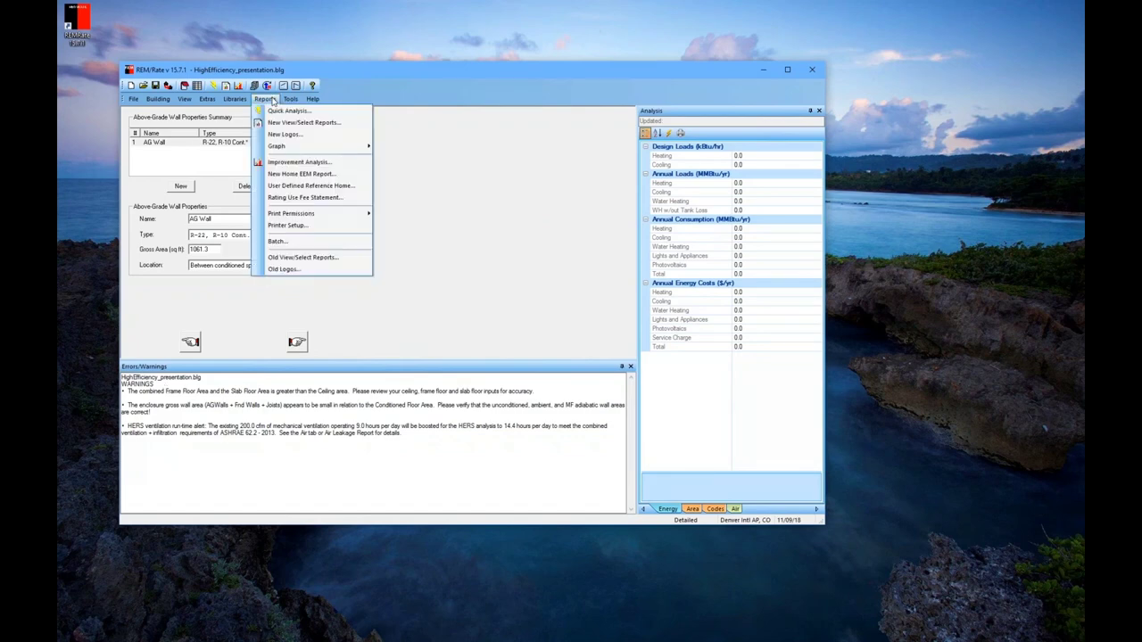
{"action": "mouse_move", "coordinate": [294, 100]}
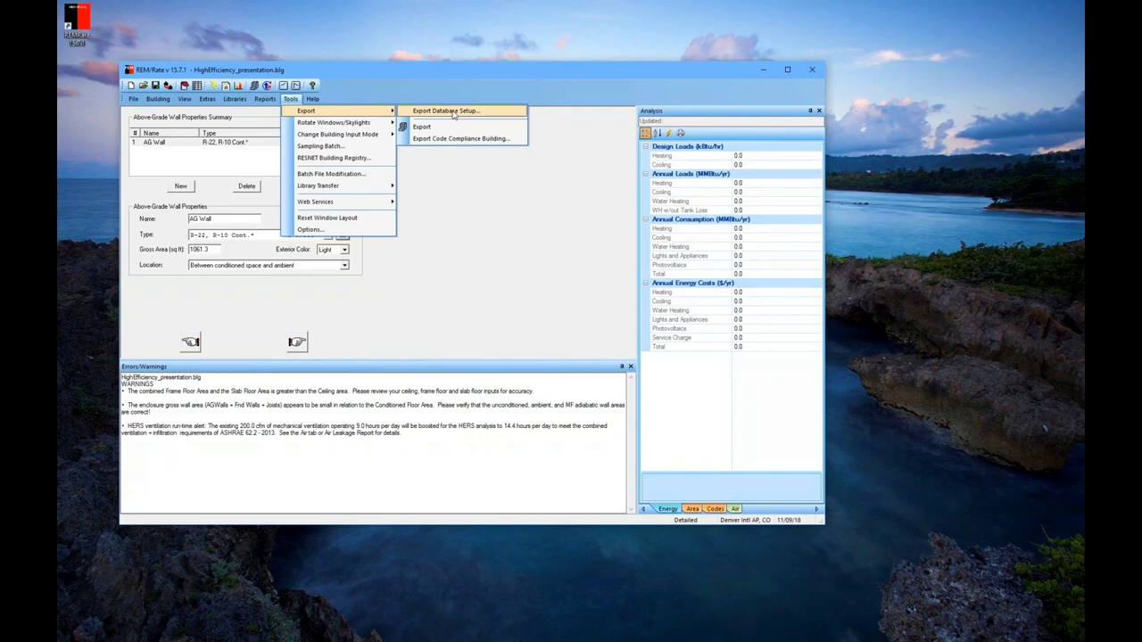
{"action": "left_click", "coordinate": [471, 240]}
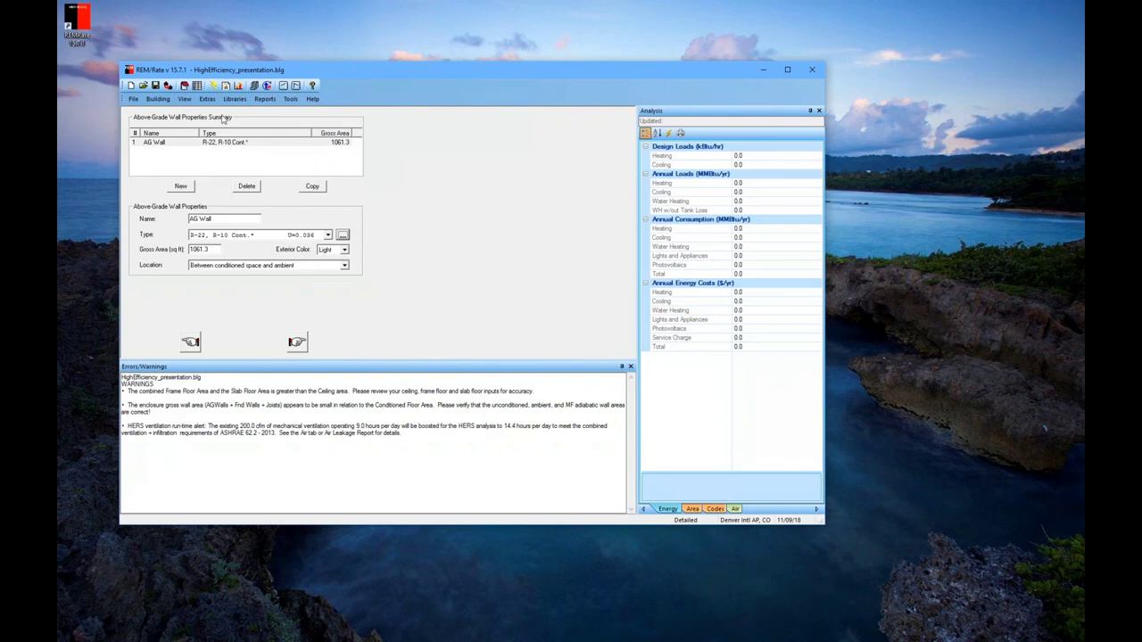
{"action": "left_click", "coordinate": [266, 98]}
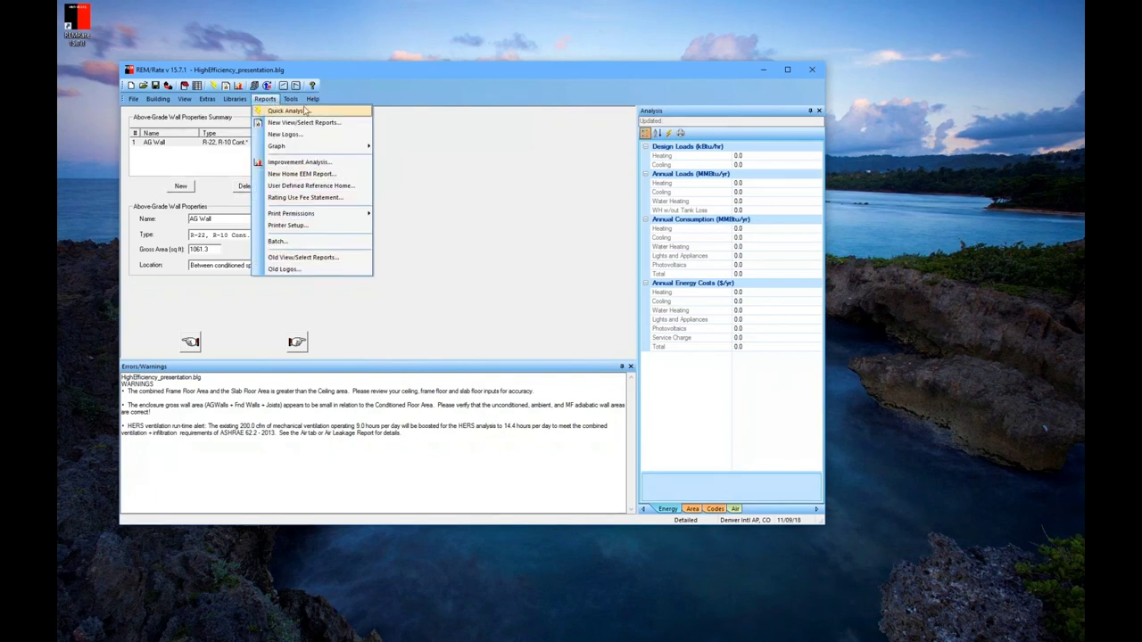
{"action": "left_click", "coordinate": [330, 218]}
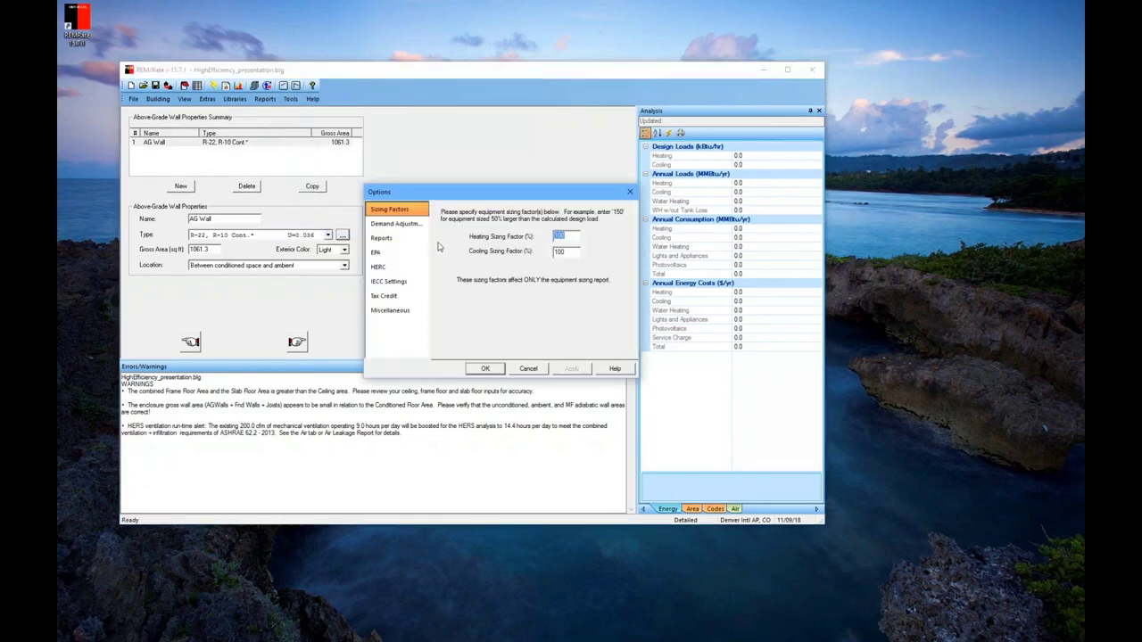
{"action": "left_click", "coordinate": [529, 368]}
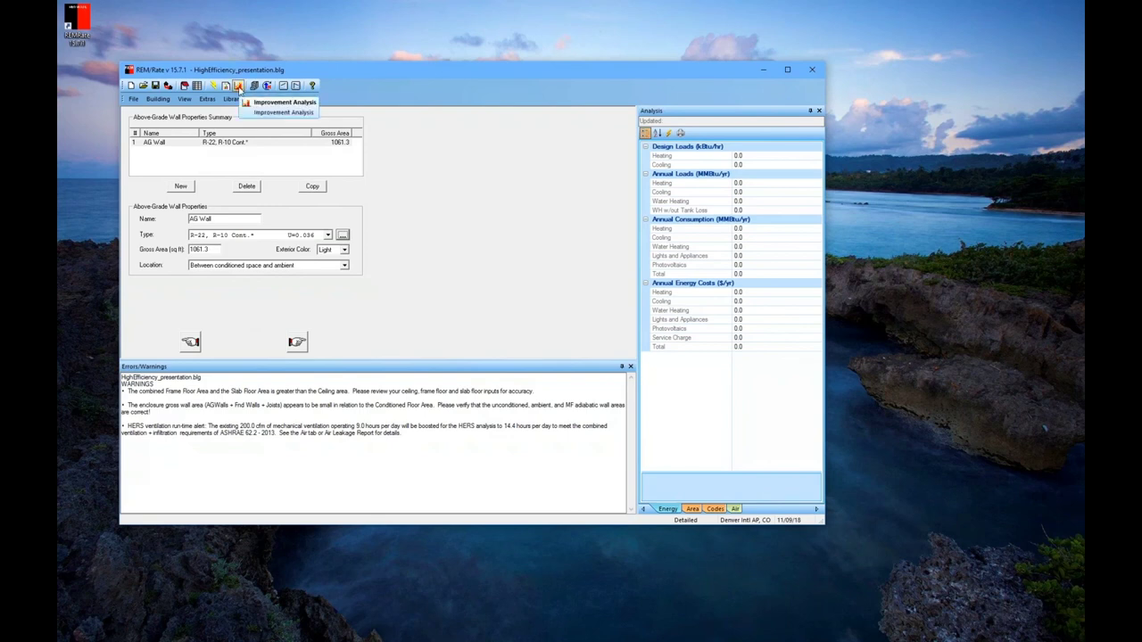
Start an improvement analysis and define a new window measure proposing Dbl/LoE/Arg - Vinyl in place of the existing Triple - Vinyl windows
{"action": "left_click", "coordinate": [239, 87]}
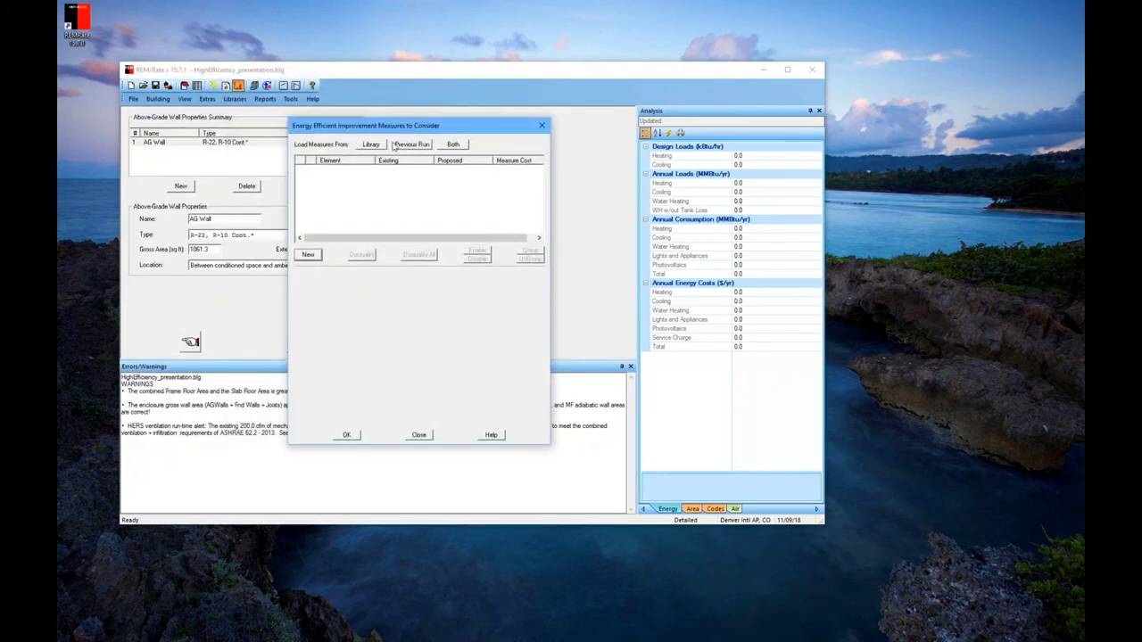
{"action": "left_click", "coordinate": [379, 145]}
{"action": "left_click", "coordinate": [308, 255]}
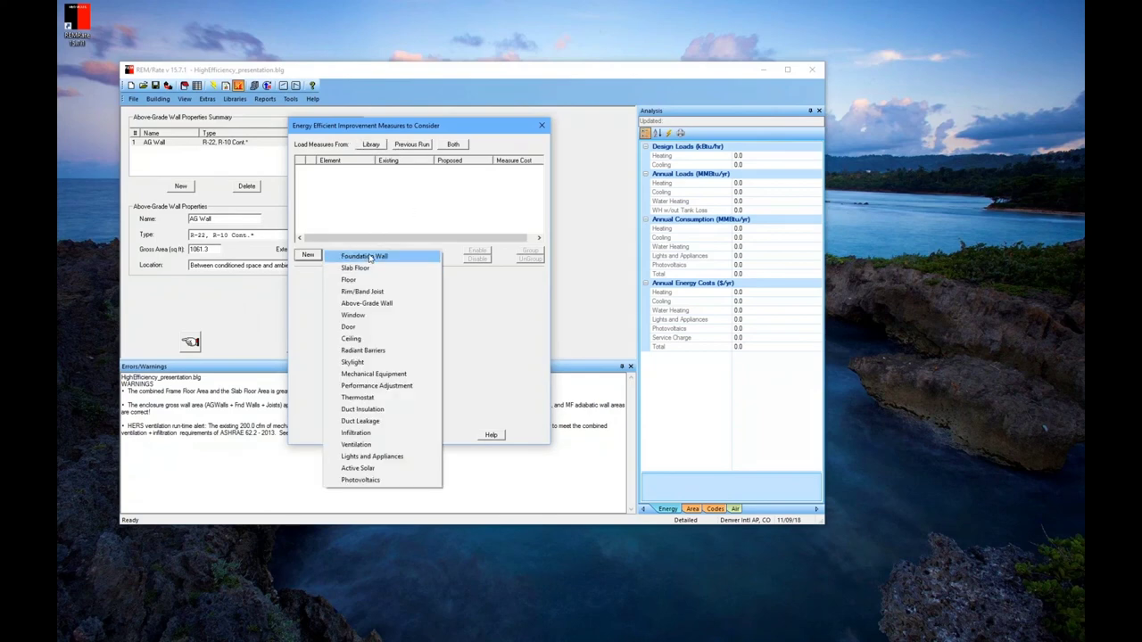
{"action": "left_click", "coordinate": [378, 316]}
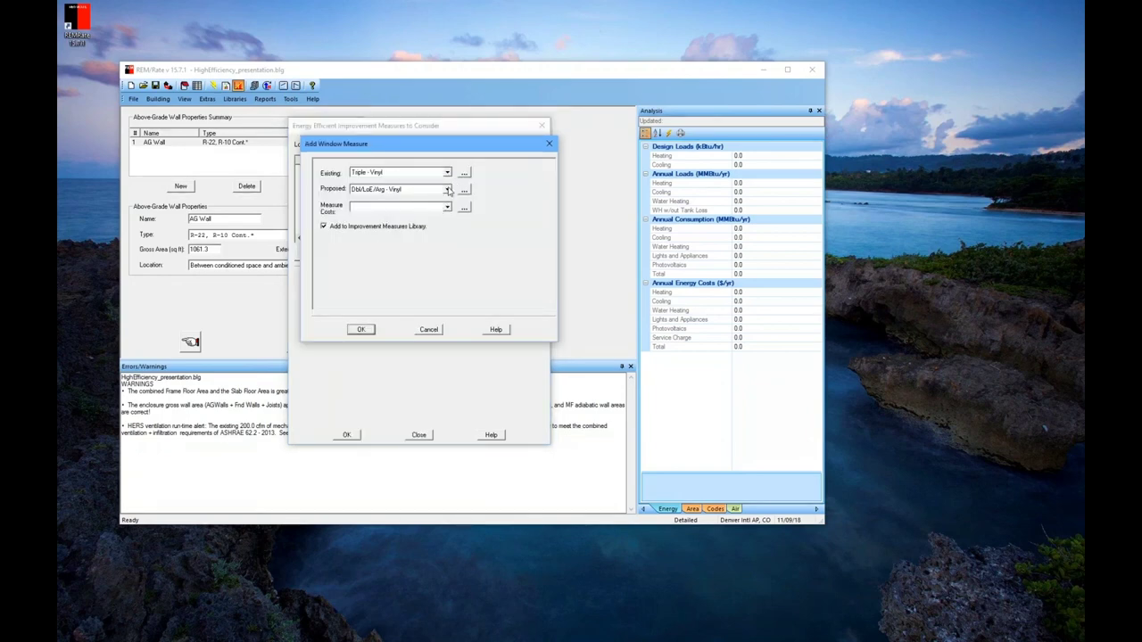
{"action": "left_click", "coordinate": [449, 190]}
{"action": "left_click", "coordinate": [449, 189]}
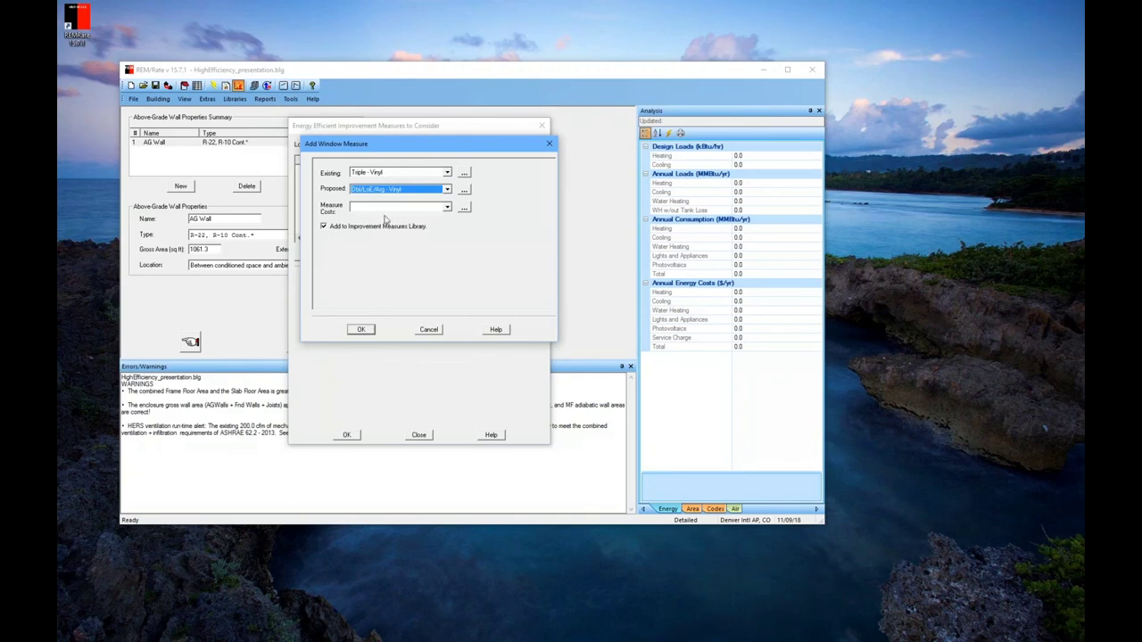
{"action": "left_click", "coordinate": [362, 330]}
{"action": "left_click", "coordinate": [506, 268]}
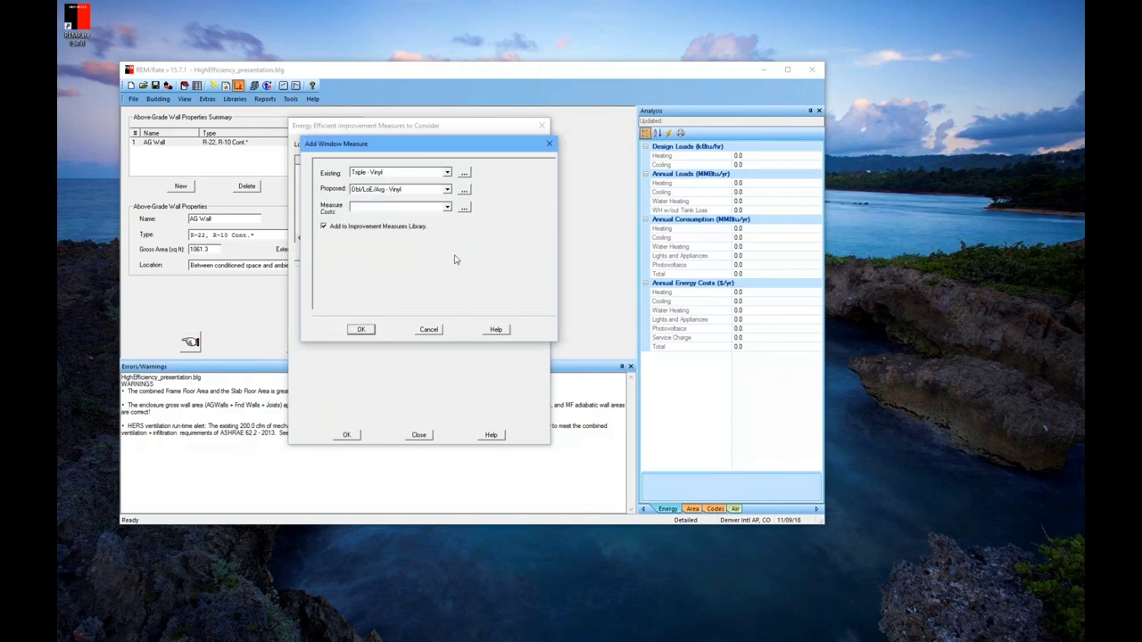
Set the labor cost of the Increase by R-11 measure cost to 1 $/gross sqft and add the window measure with that cost
{"action": "left_click", "coordinate": [412, 211]}
{"action": "left_click", "coordinate": [412, 211]}
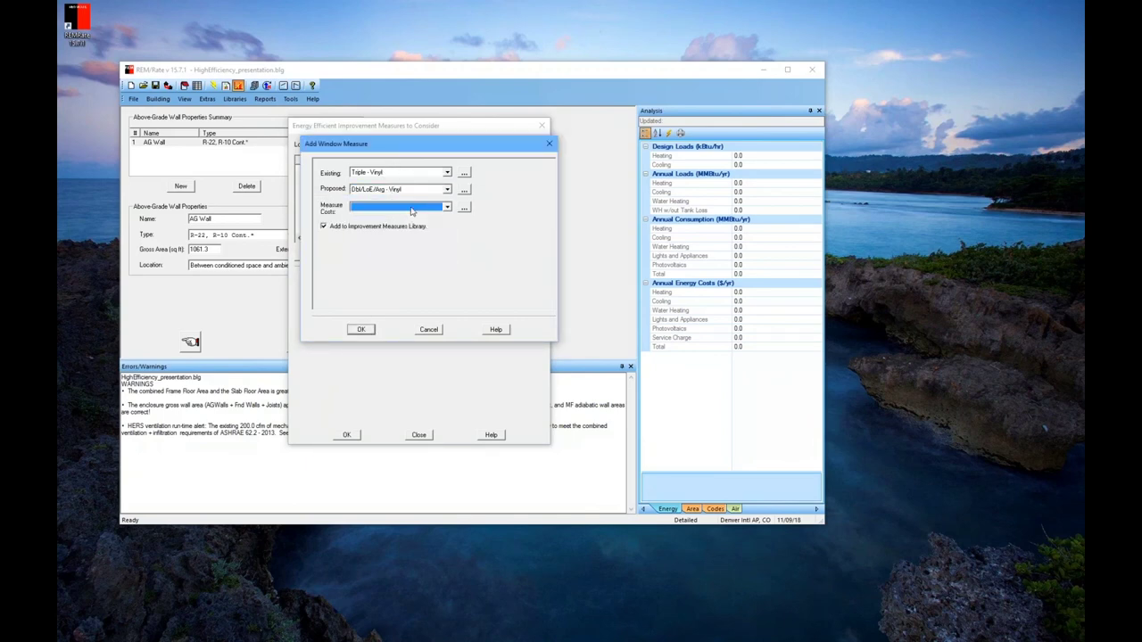
{"action": "left_click", "coordinate": [464, 207]}
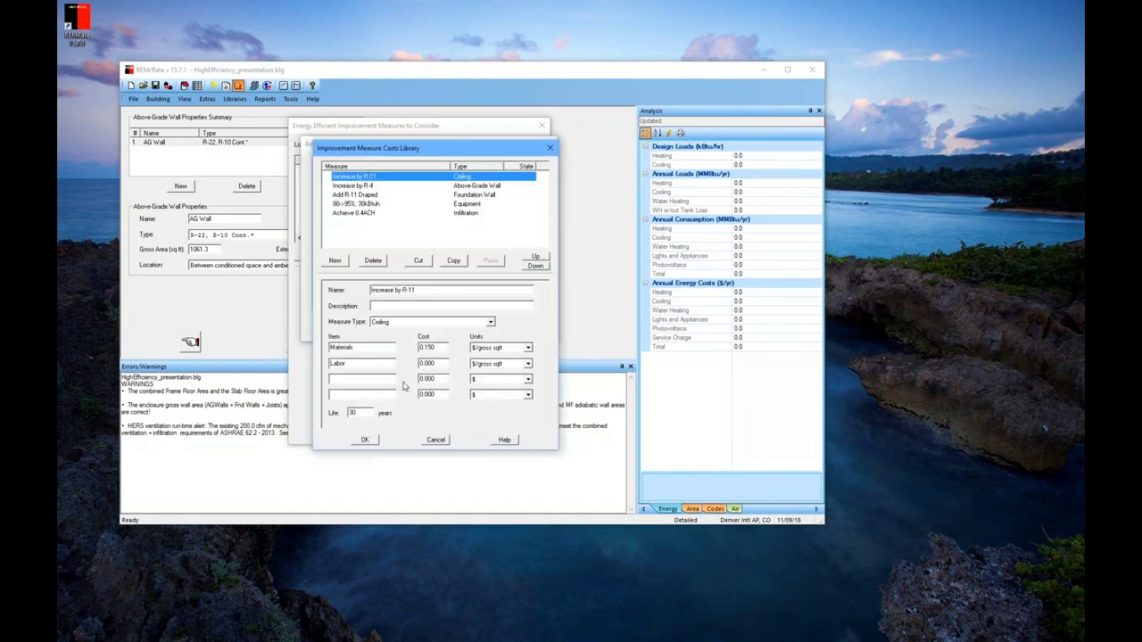
{"action": "left_click", "coordinate": [446, 363]}
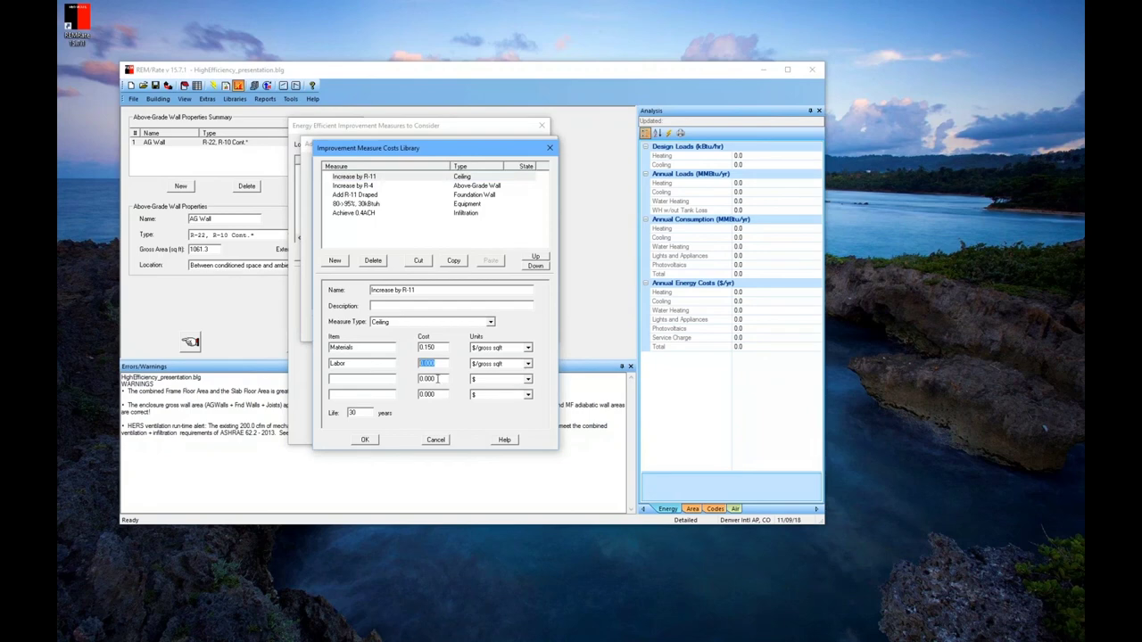
{"action": "type", "text": "1"}
{"action": "left_click", "coordinate": [436, 379]}
{"action": "left_click", "coordinate": [372, 441]}
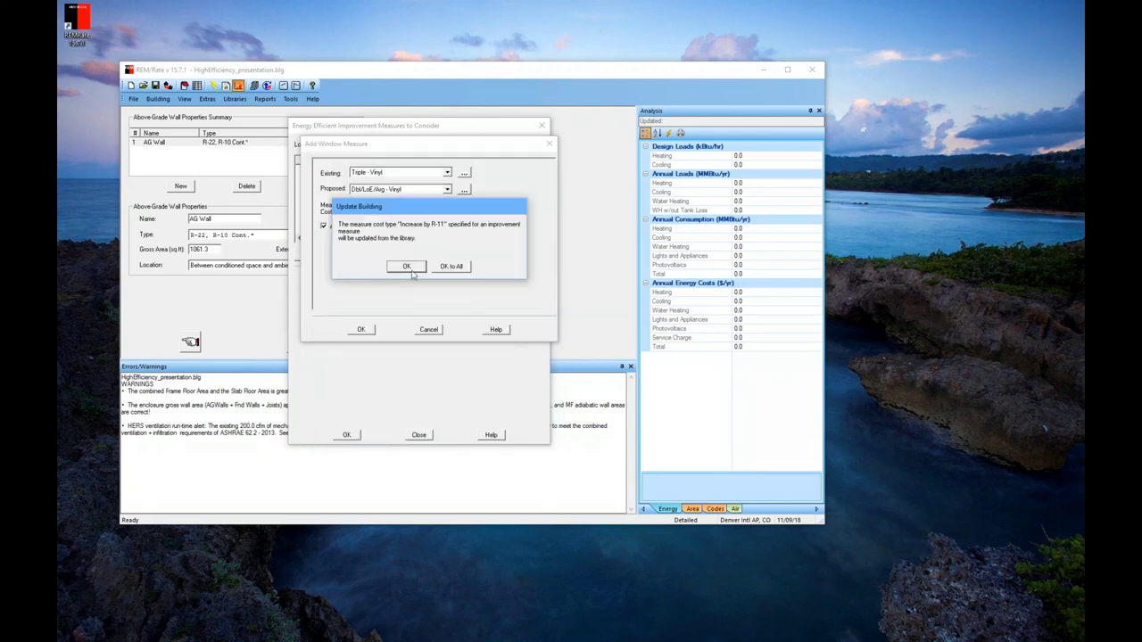
{"action": "left_click", "coordinate": [406, 266]}
{"action": "left_click", "coordinate": [365, 331]}
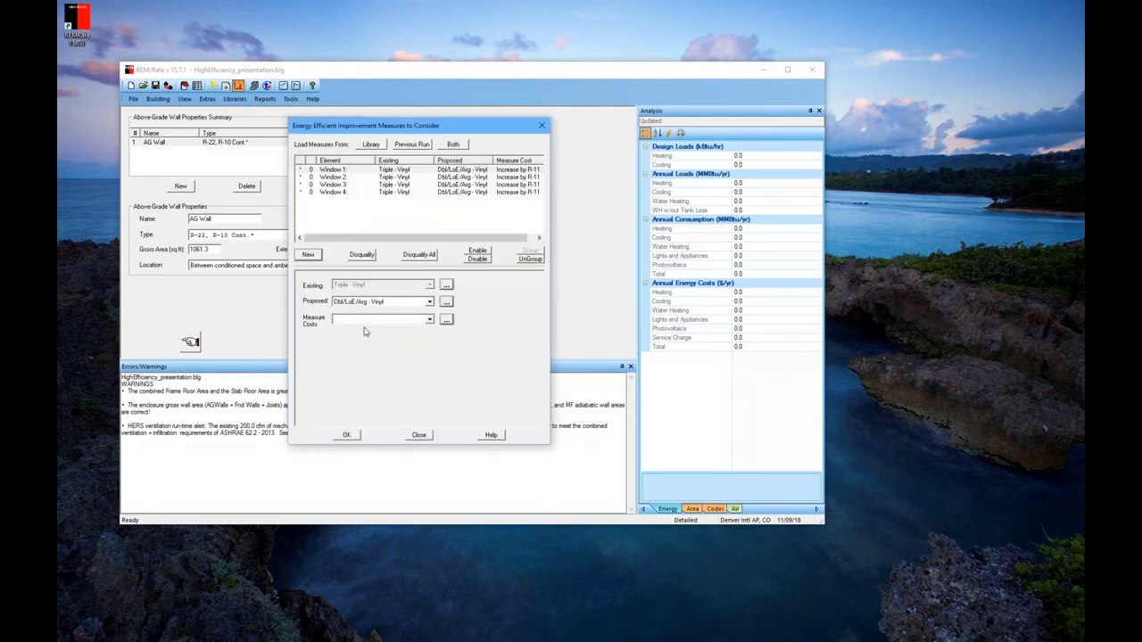
Run the improvement analysis with the IA Report enabled, review the Improvement Analysis Report at full size, and close the analysis
{"action": "left_click", "coordinate": [350, 436]}
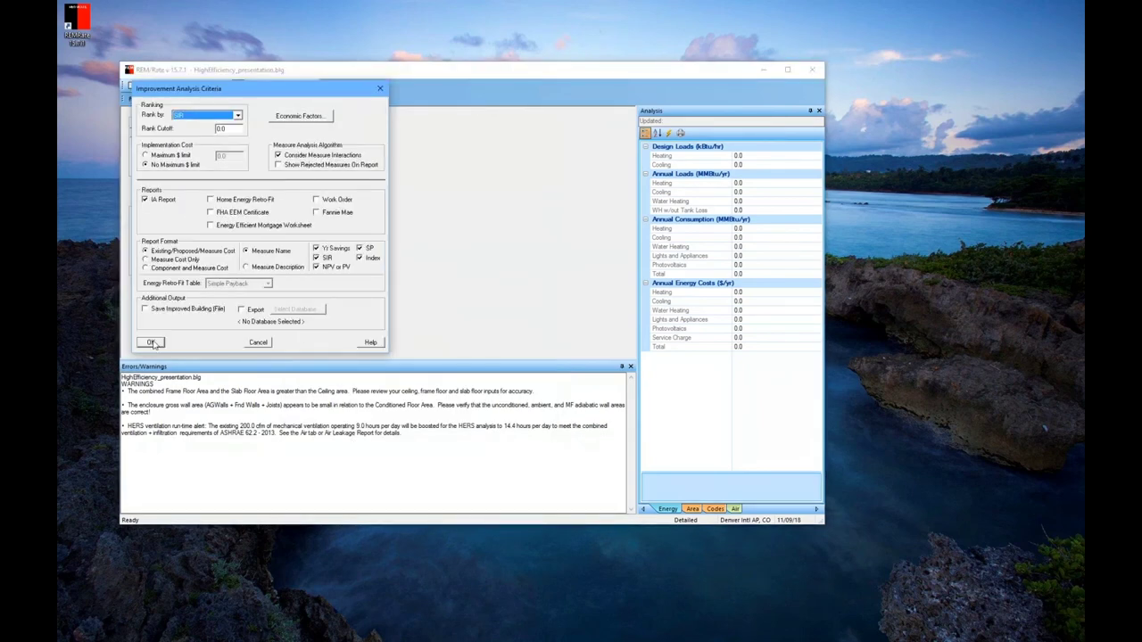
{"action": "left_click", "coordinate": [151, 343]}
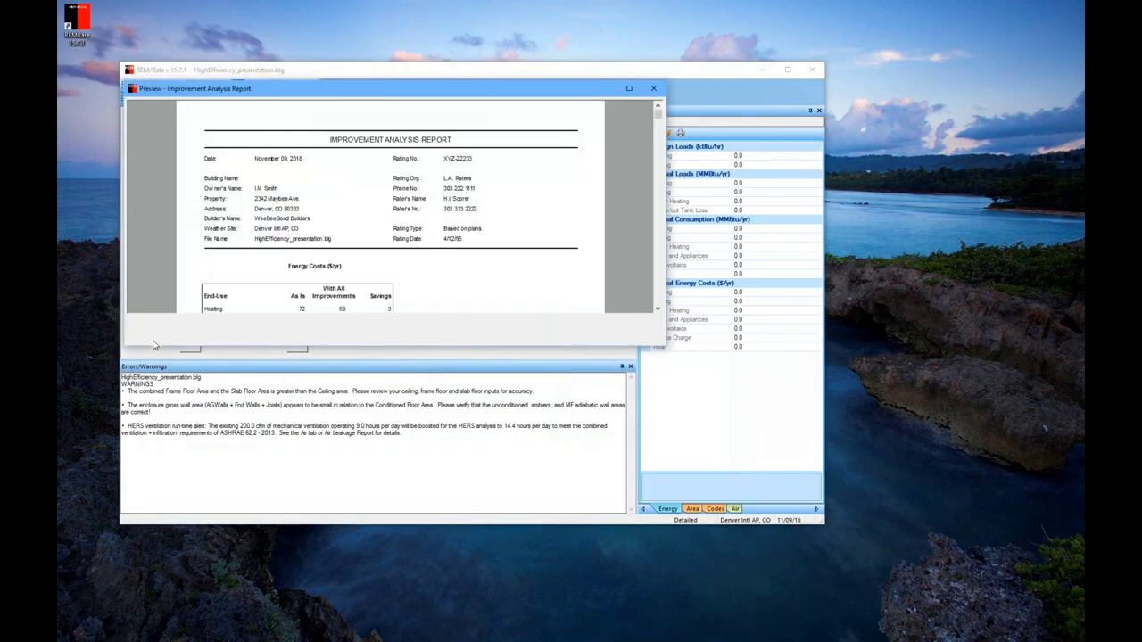
{"action": "double_click", "coordinate": [566, 93]}
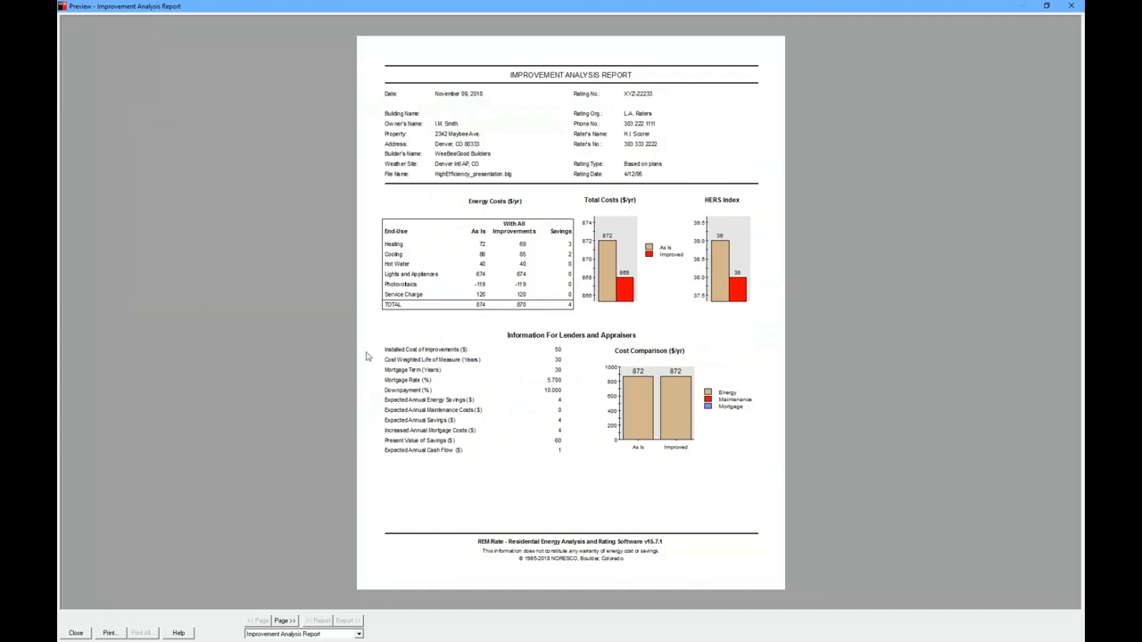
{"action": "double_click", "coordinate": [500, 9]}
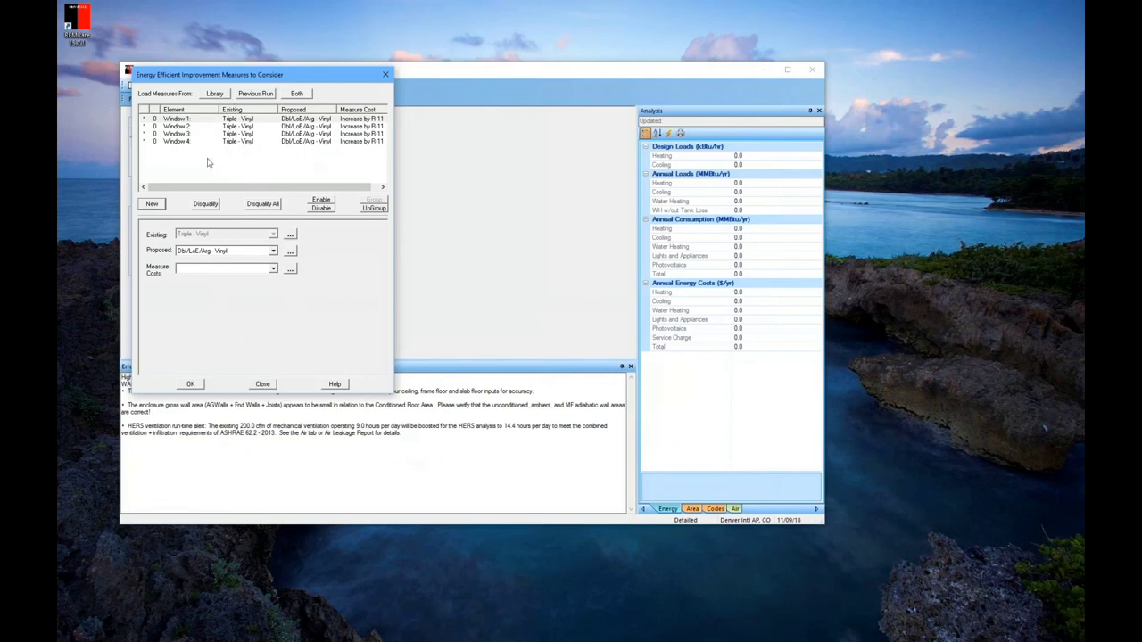
{"action": "left_click", "coordinate": [268, 386]}
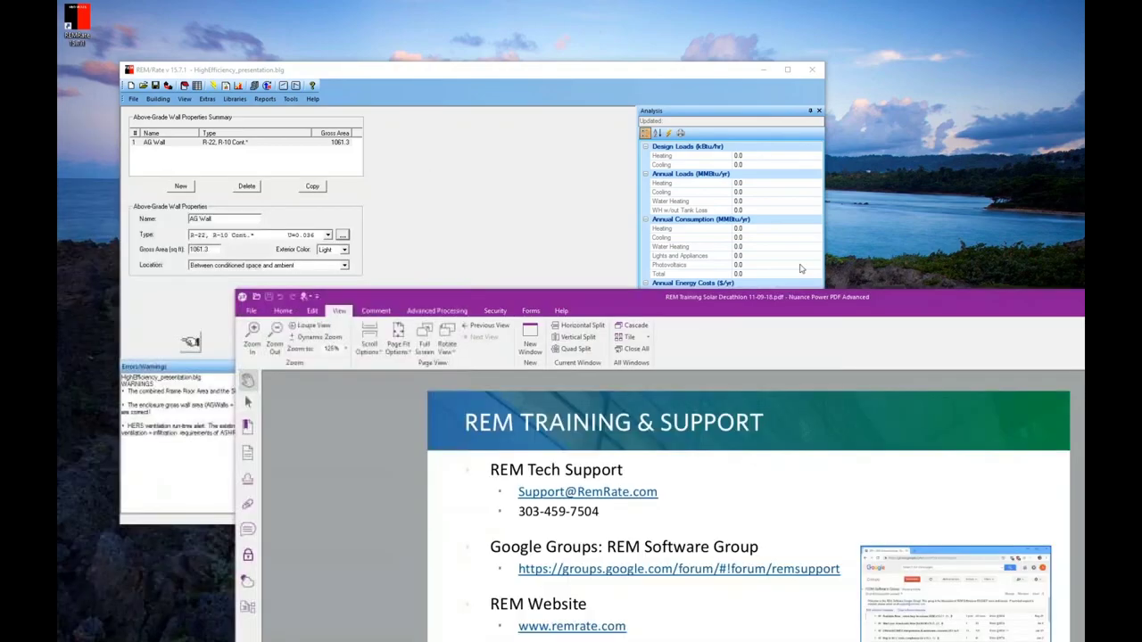
Switch to the REM Training Solar Decathlon PDF in Nuance Power PDF Advanced and show the REM Training & Support slide full screen
{"action": "left_click_drag", "start_coordinate": [613, 298], "coordinate": [612, 5]}
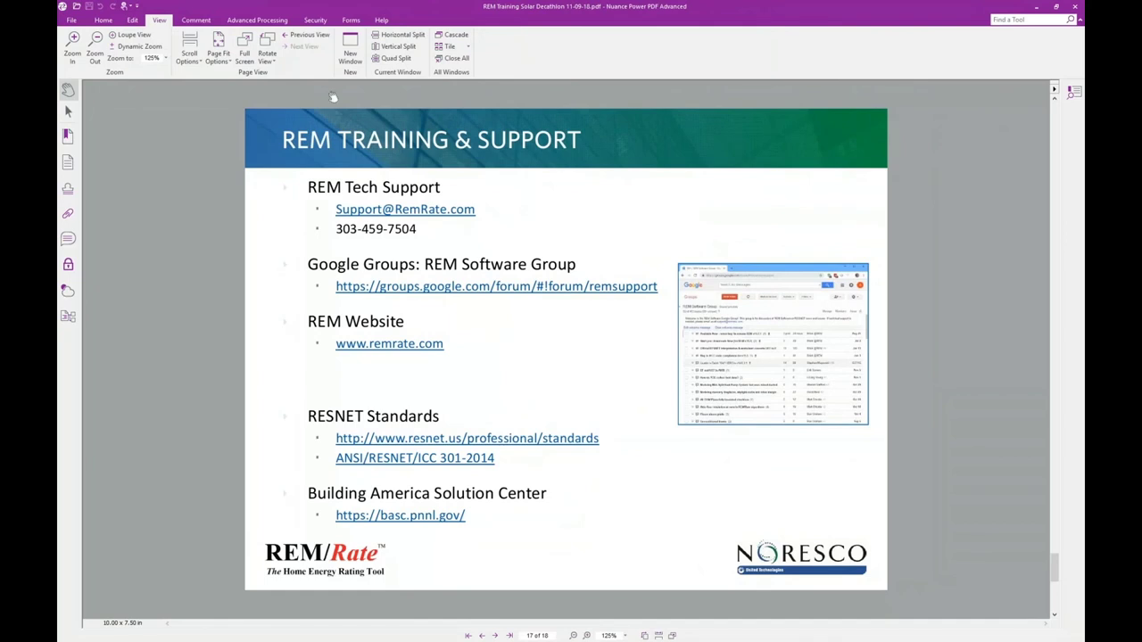
{"action": "left_click", "coordinate": [218, 56]}
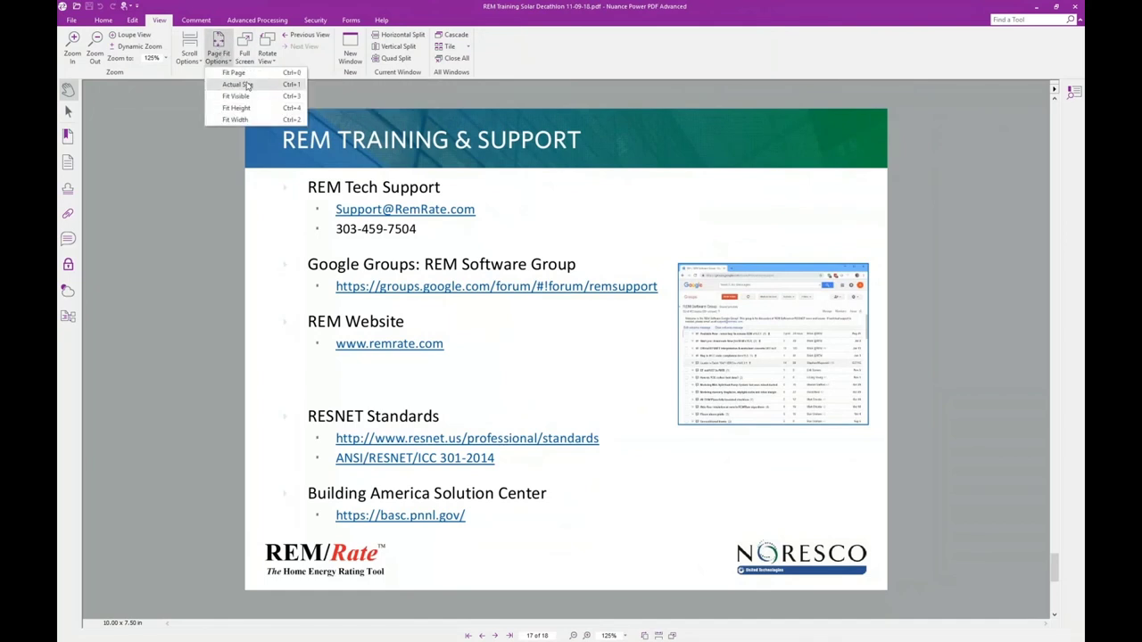
{"action": "left_click", "coordinate": [246, 41]}
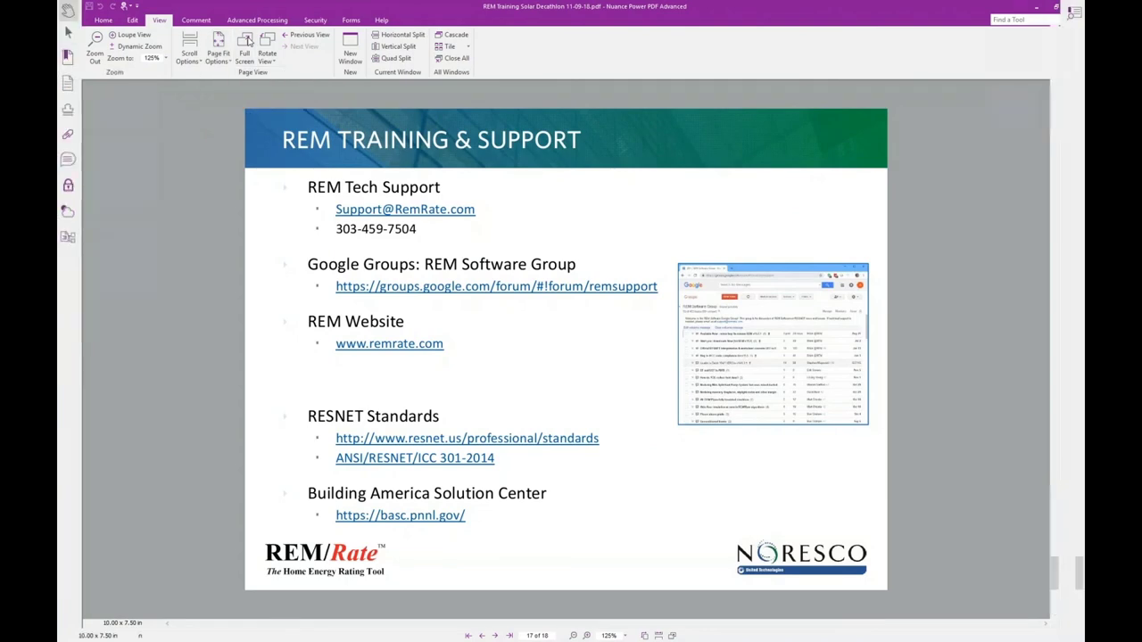